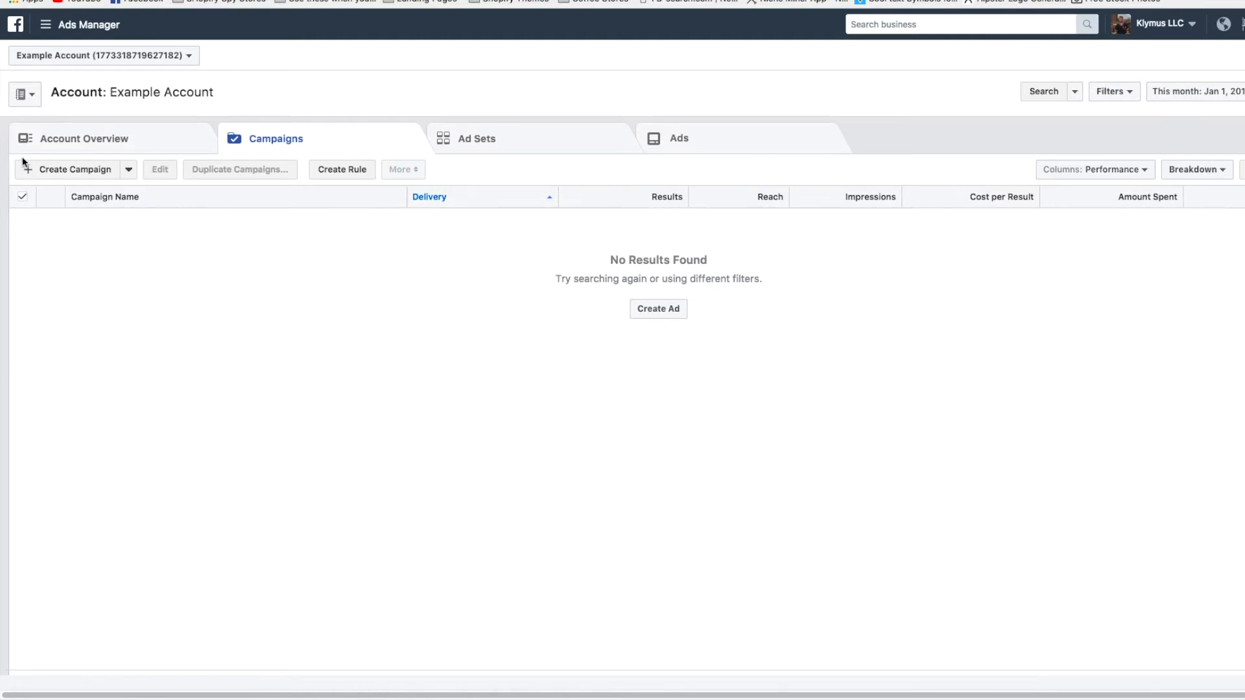
# Step: Create a new campaign with the Conversions objective and continue to its ad set settings
pyautogui.click(95, 170)
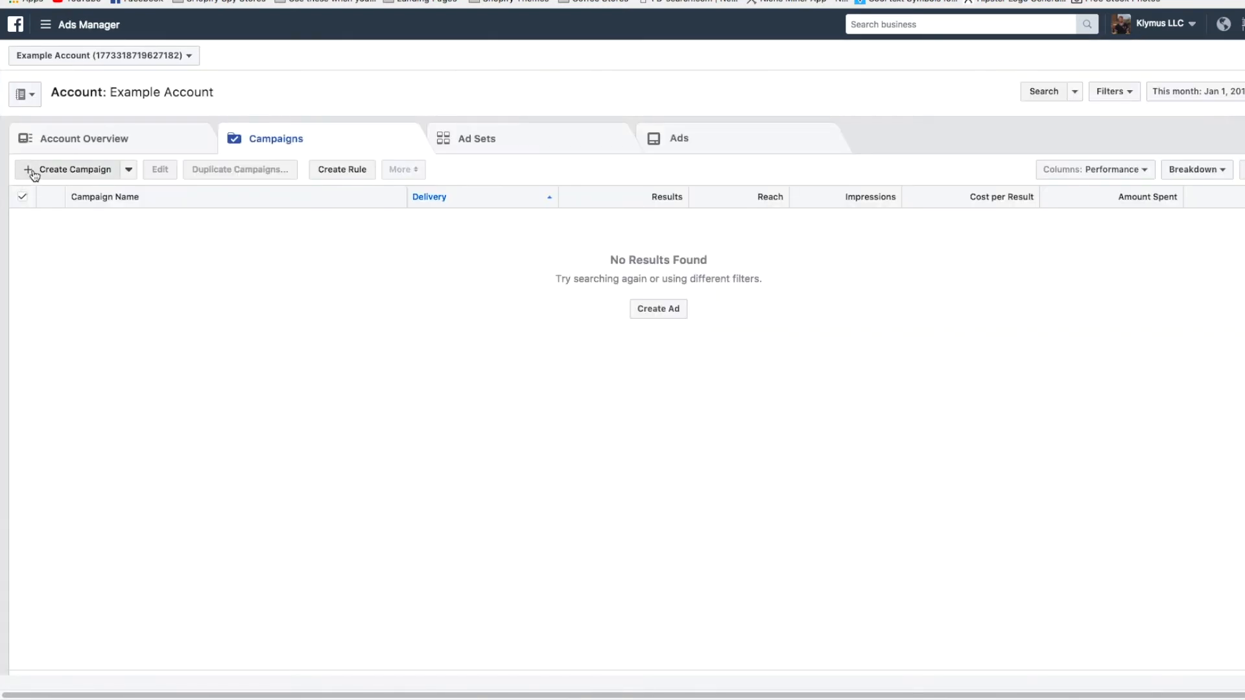
pyautogui.click(34, 173)
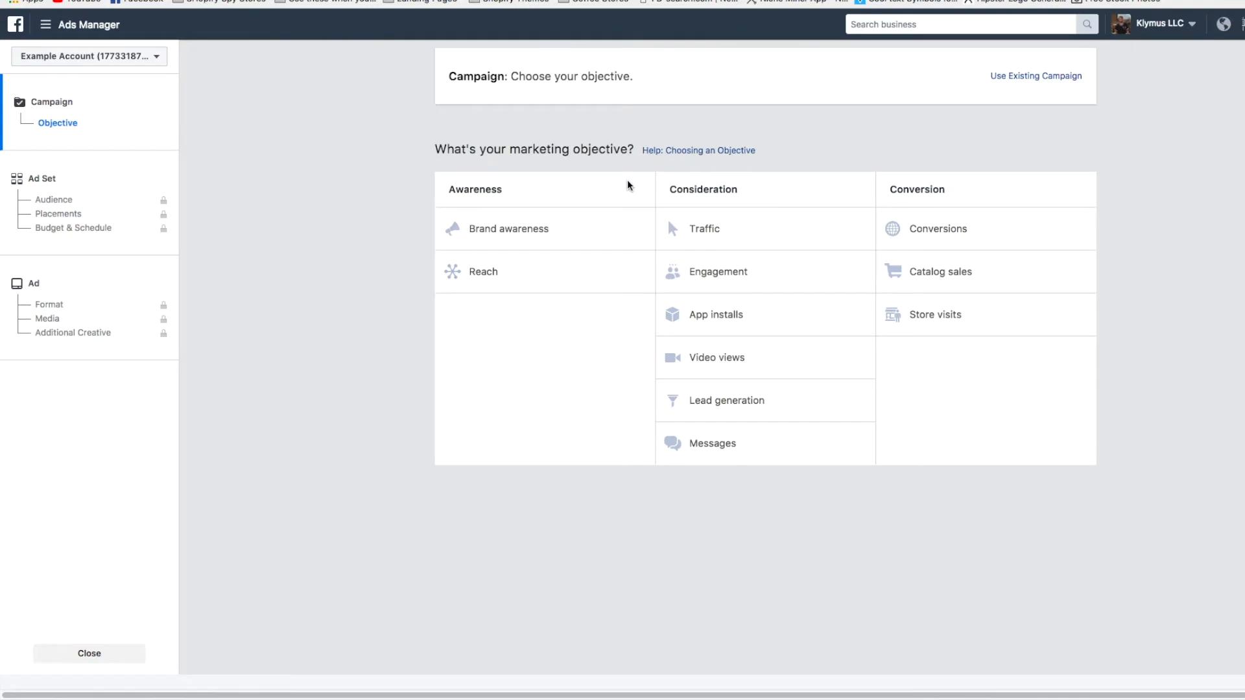
pyautogui.click(963, 232)
pyautogui.click(749, 561)
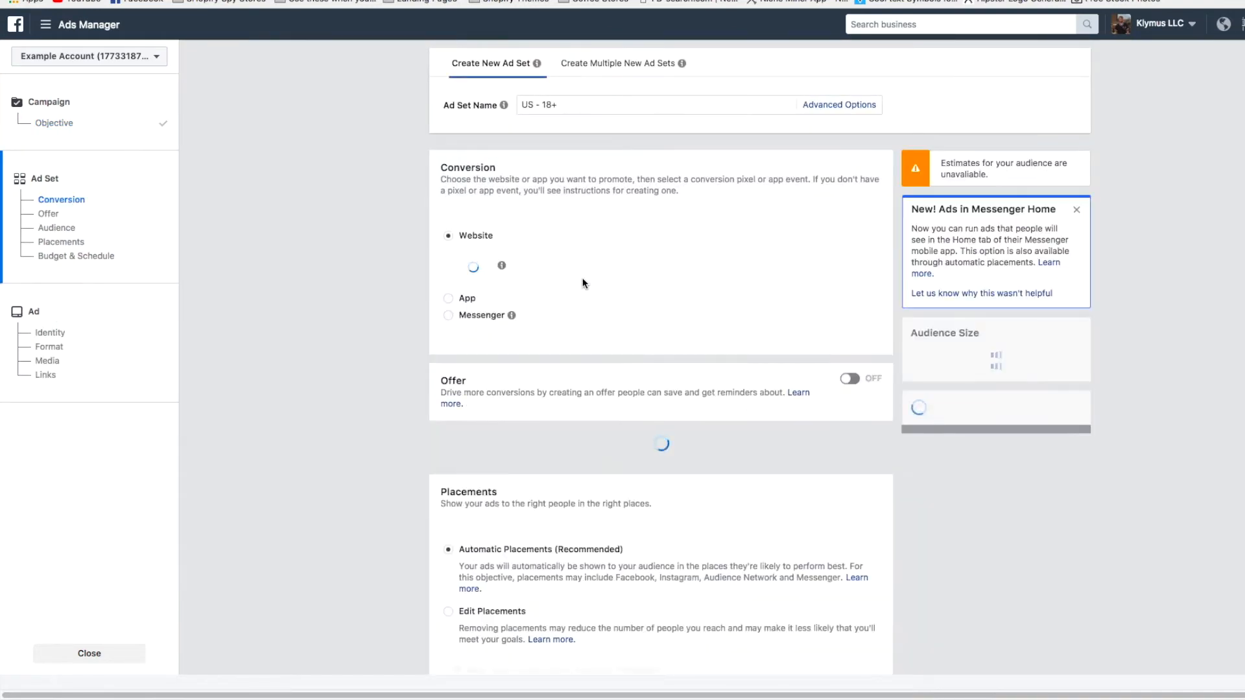
# Step: Restrict the audience's United States location targeting to people who live in this location
pyautogui.scroll(-4, 372, 287)
pyautogui.scroll(-4, 372, 287)
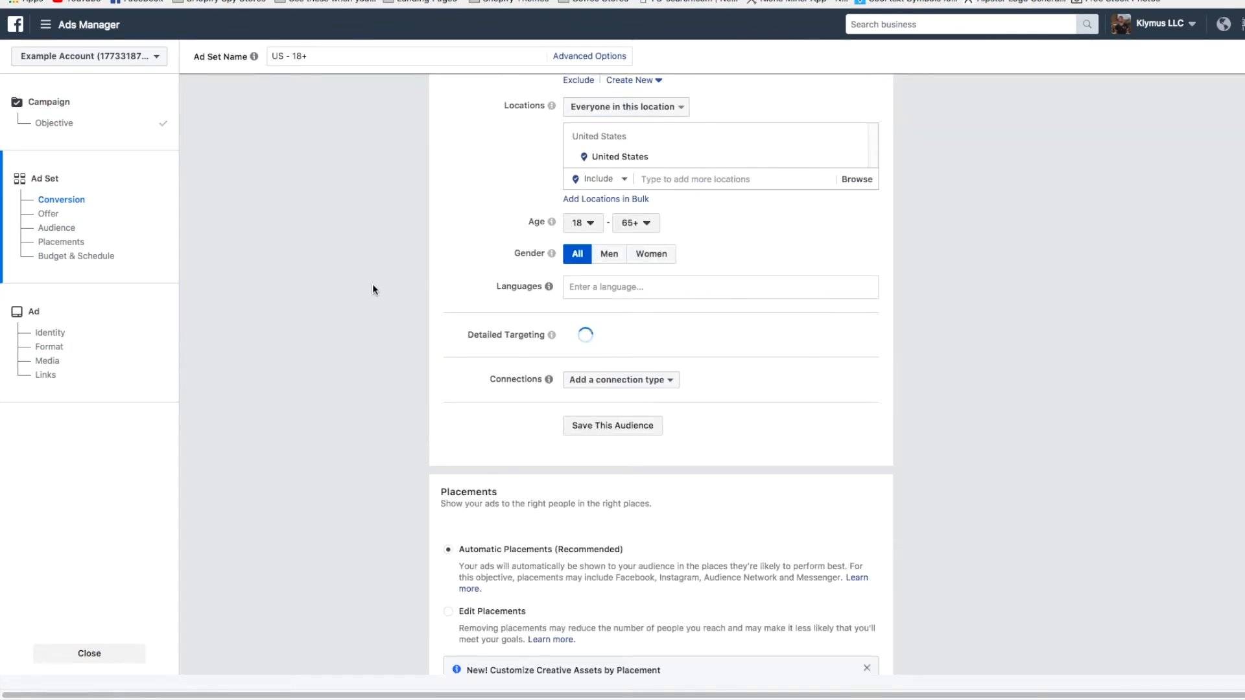
pyautogui.scroll(3, 374, 286)
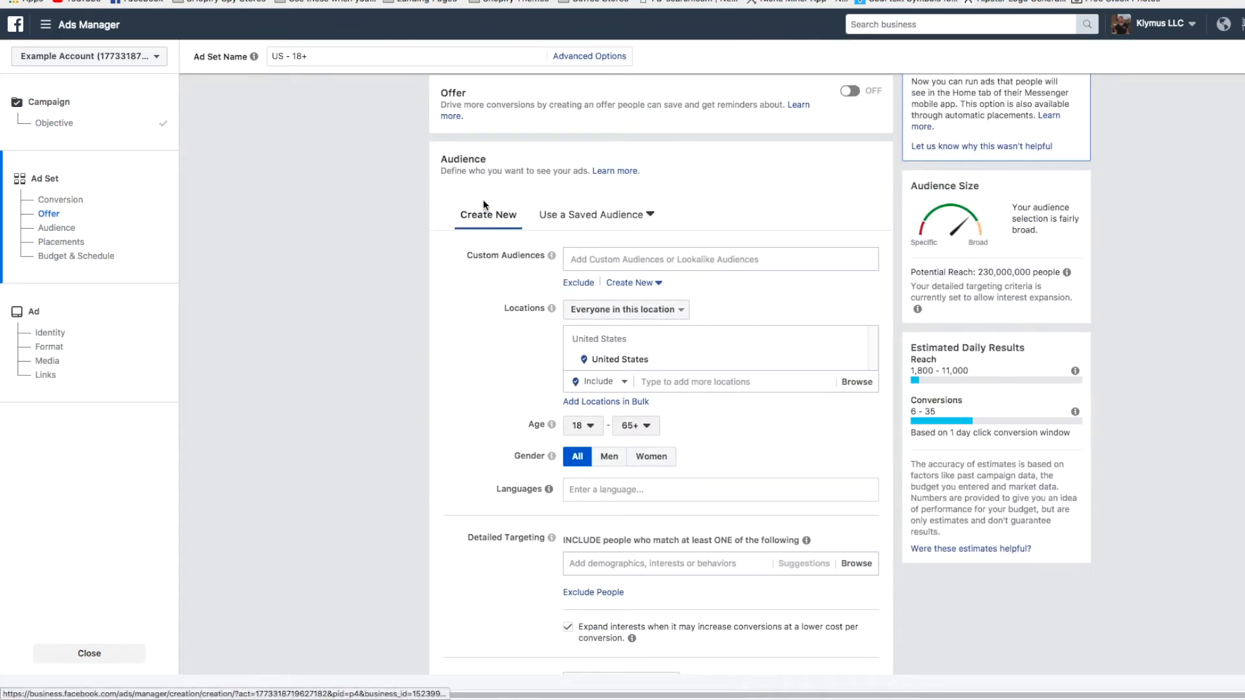
pyautogui.scroll(-1, 462, 230)
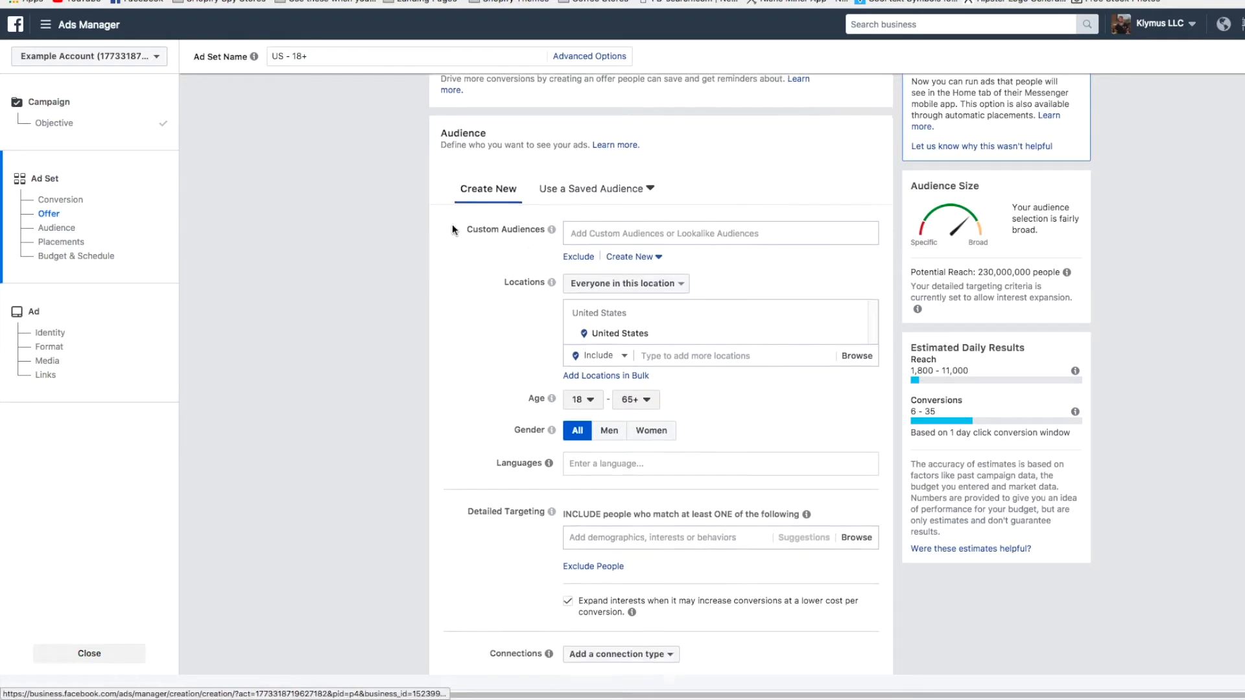
pyautogui.moveTo(511, 272)
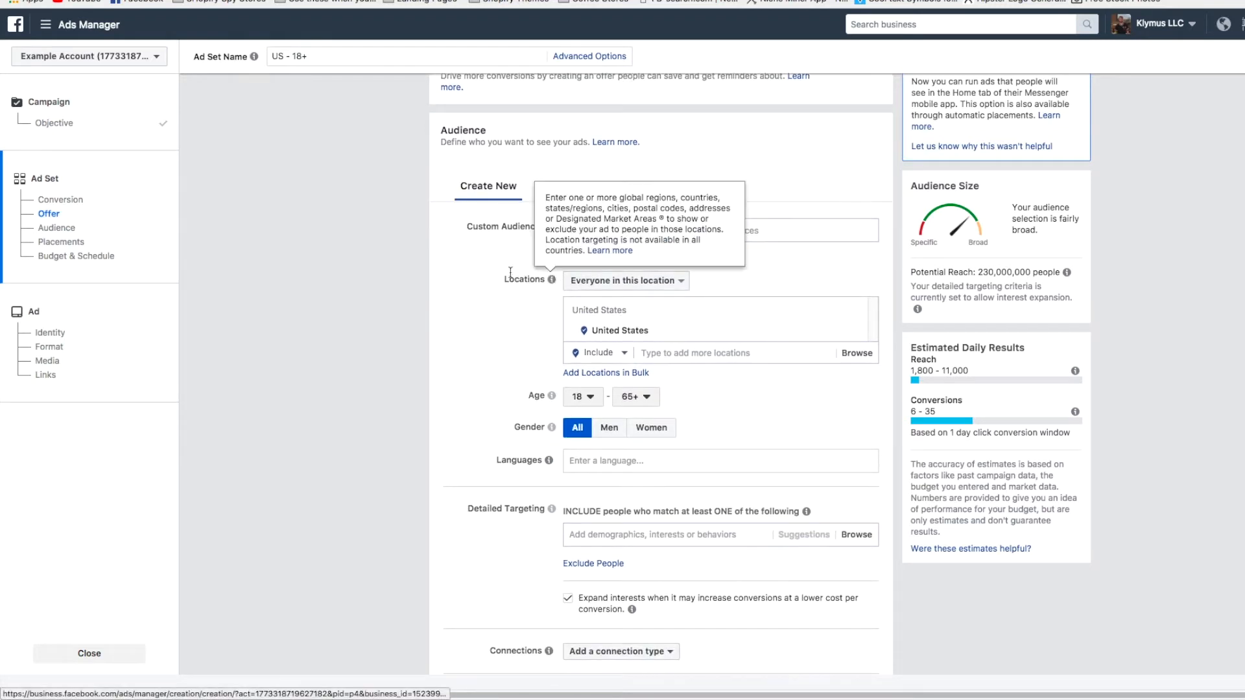
pyautogui.click(673, 283)
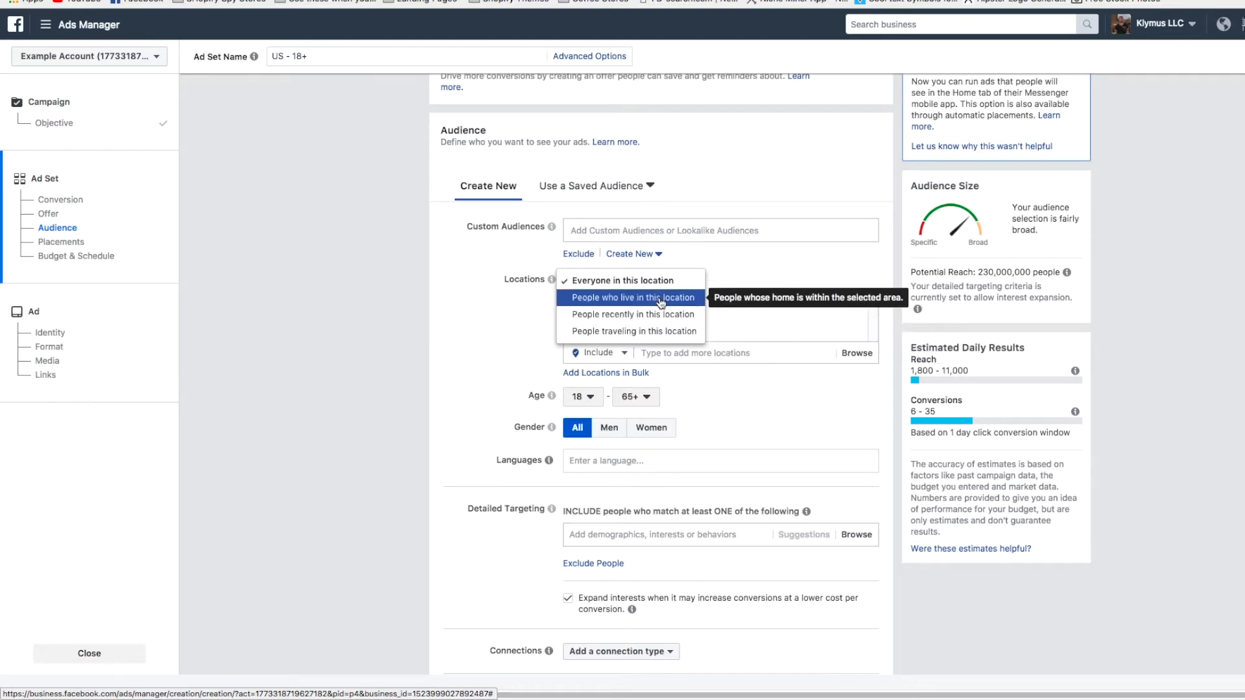
pyautogui.click(628, 297)
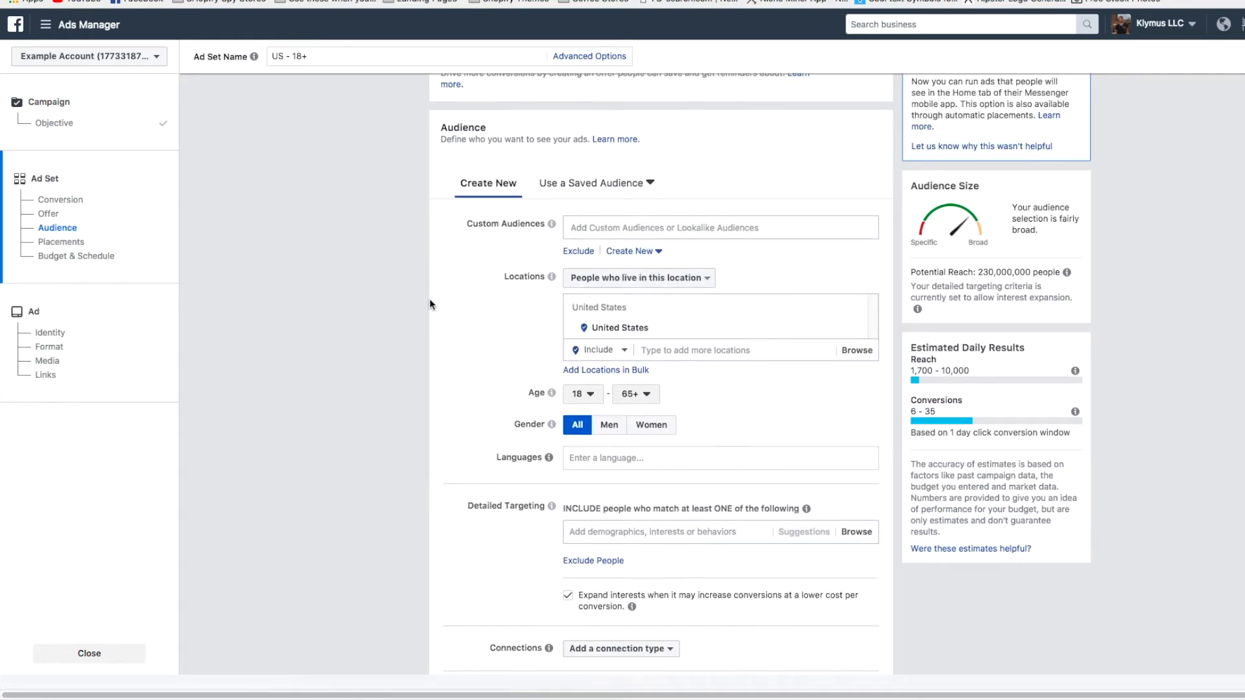
# Step: Set the audience's minimum age to 21 and its language to English (All)
pyautogui.scroll(-2, 431, 300)
pyautogui.click(589, 279)
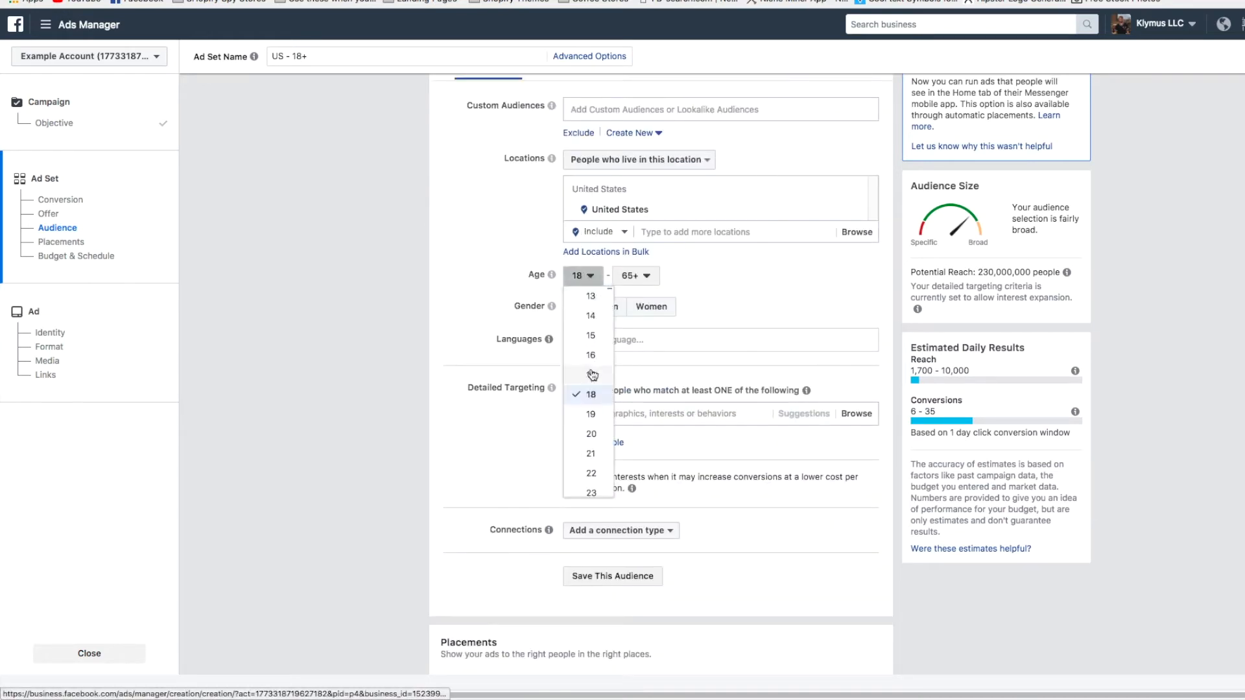
pyautogui.click(590, 453)
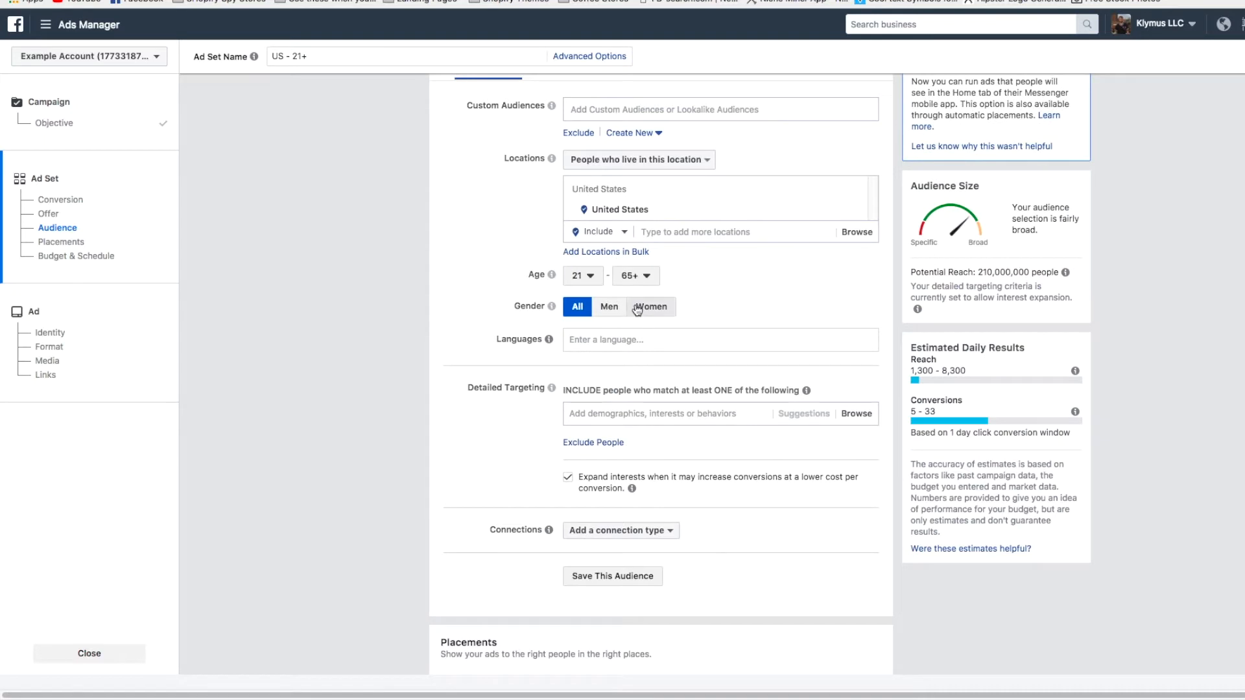
pyautogui.click(585, 338)
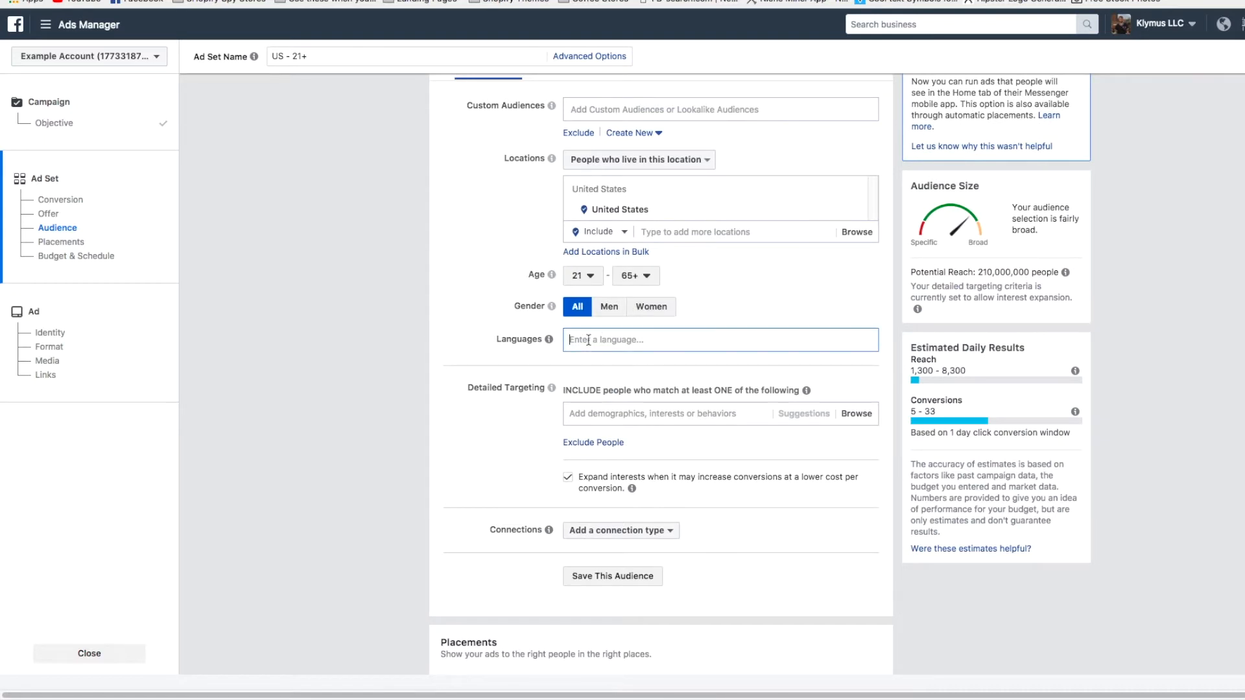
pyautogui.write('engl')
pyautogui.press('Return')
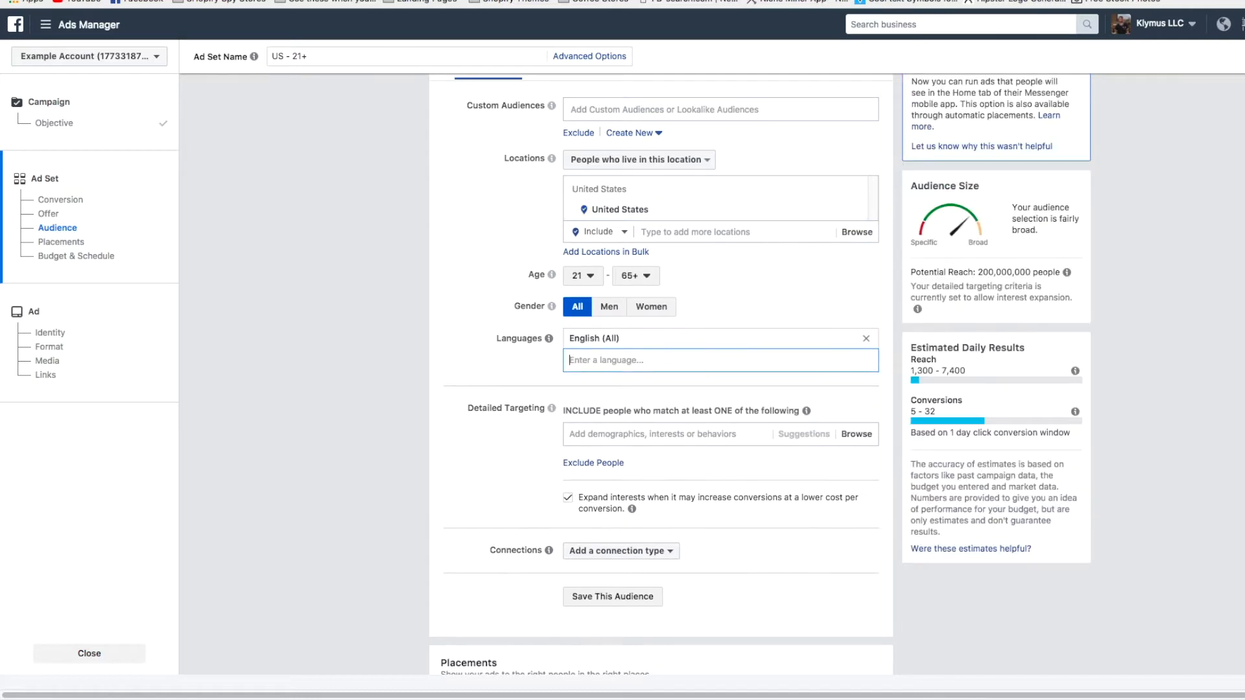
pyautogui.click(239, 278)
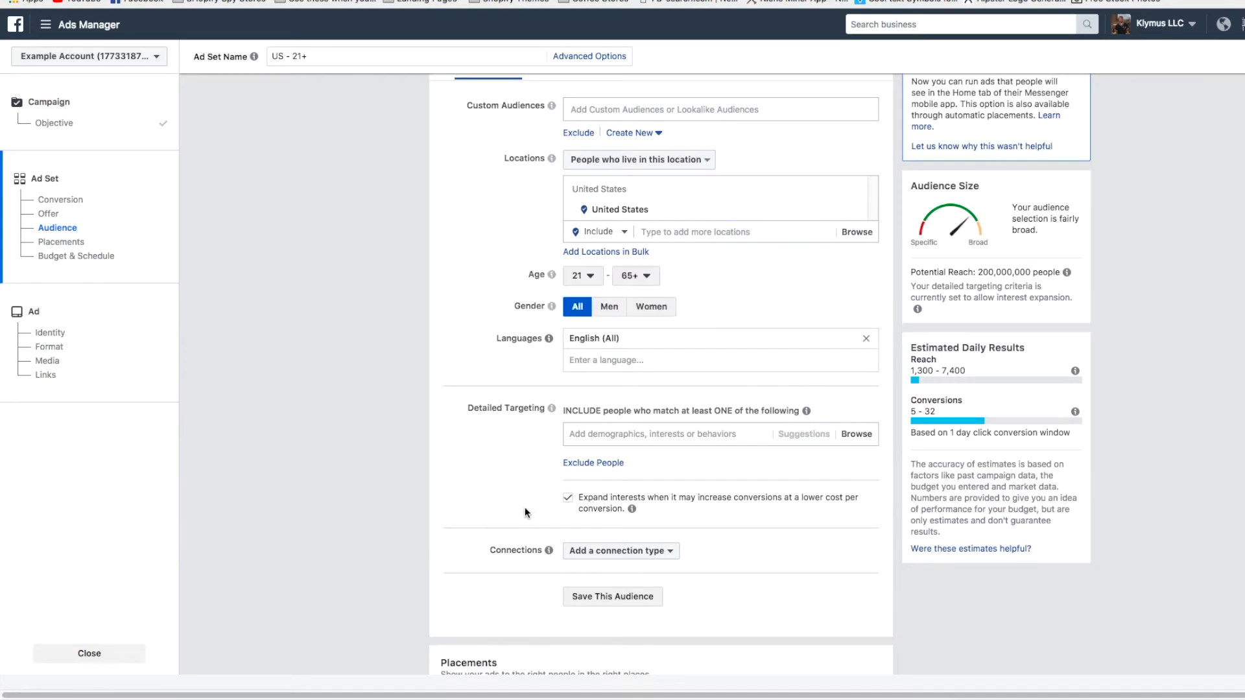
# Step: Turn off interest expansion and include the Dogs interest in the audience's detailed targeting
pyautogui.click(568, 499)
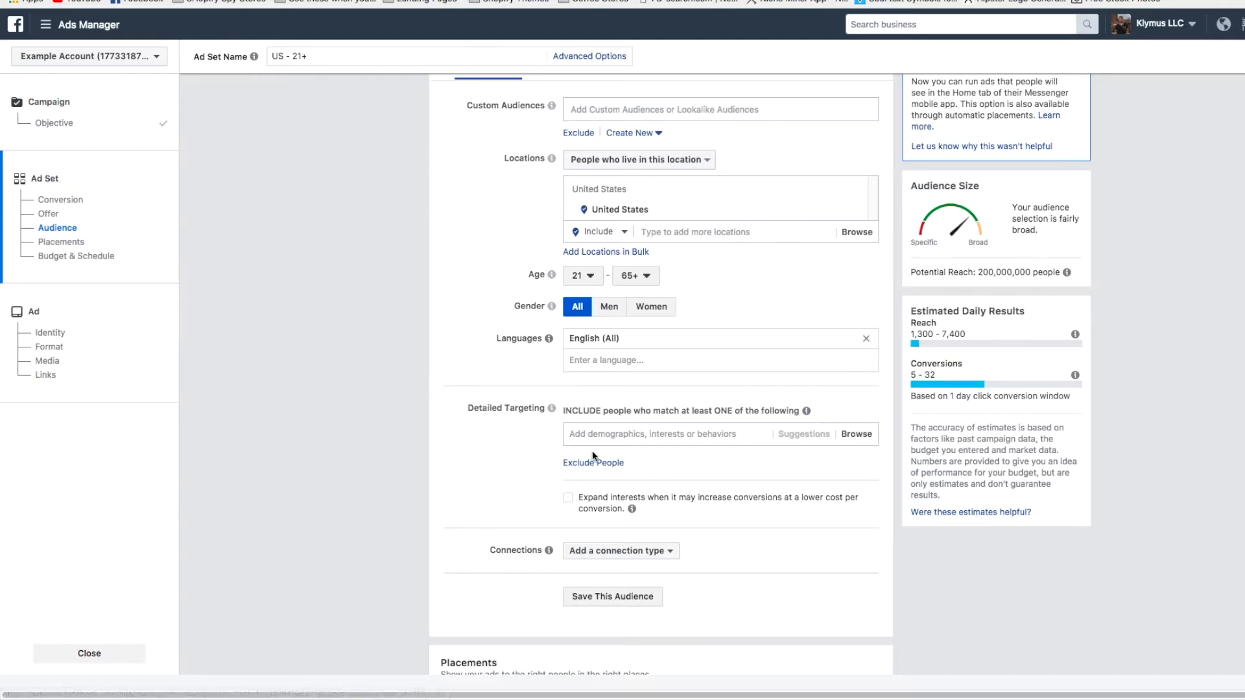
pyautogui.click(604, 439)
pyautogui.click(586, 433)
pyautogui.write('dog')
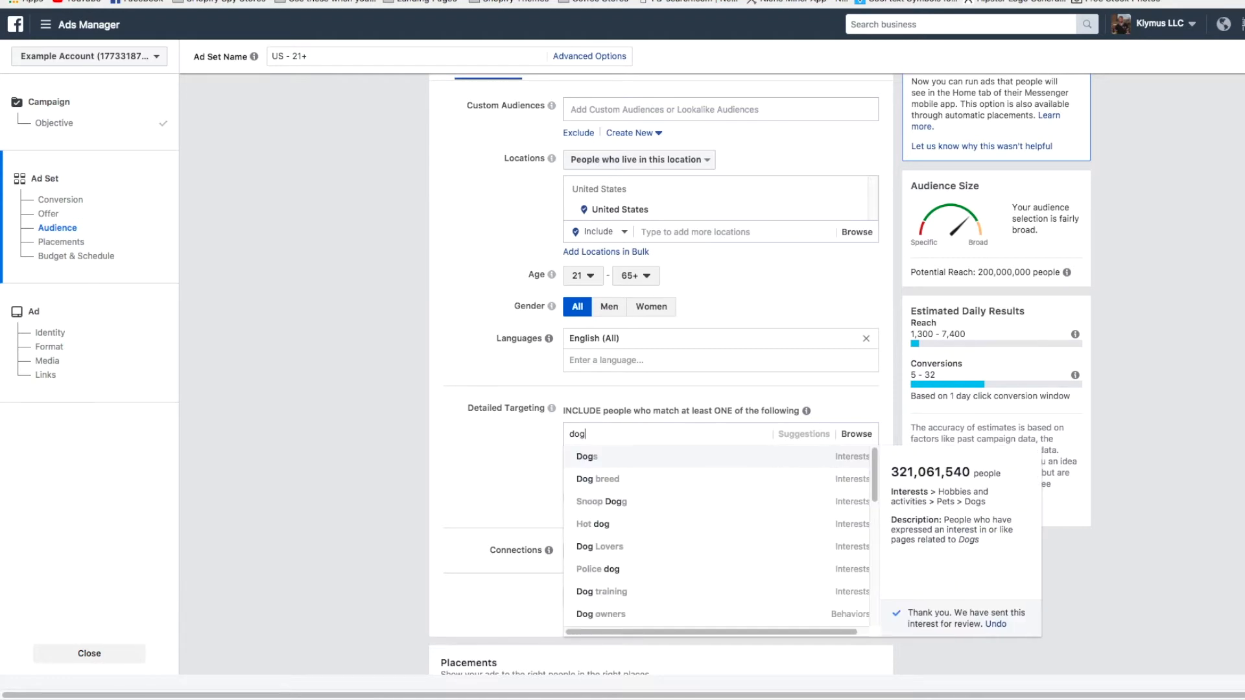
pyautogui.press('Return')
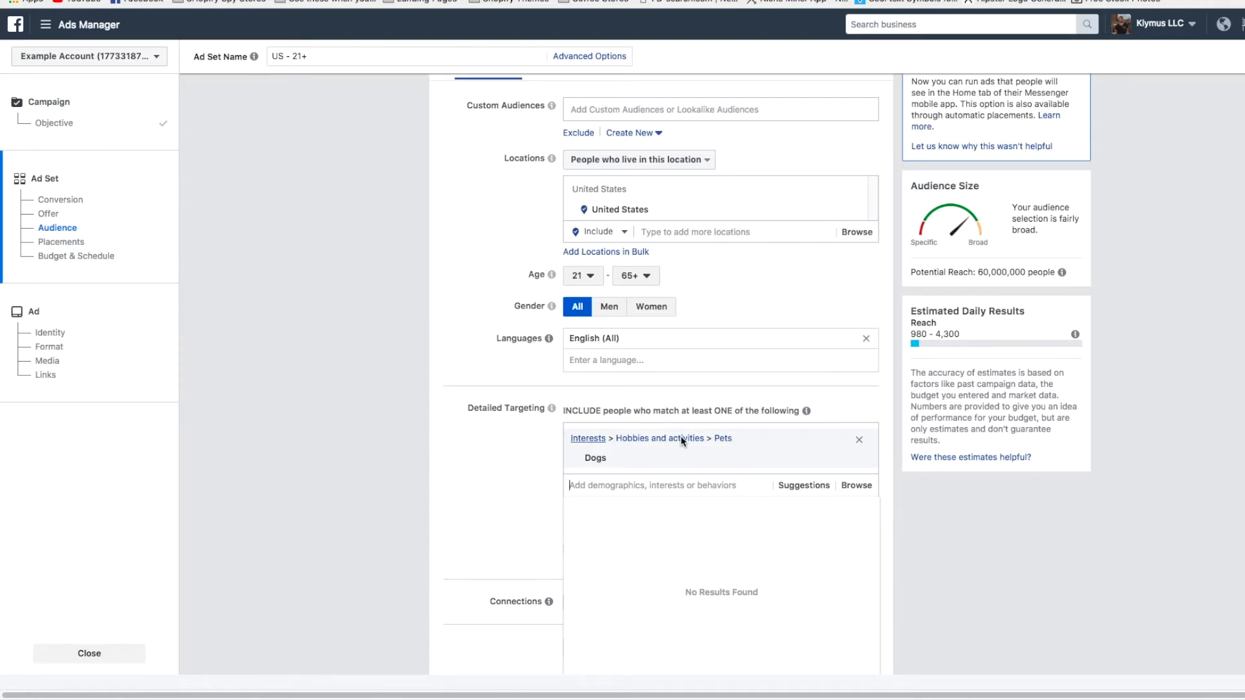
pyautogui.moveTo(650, 465)
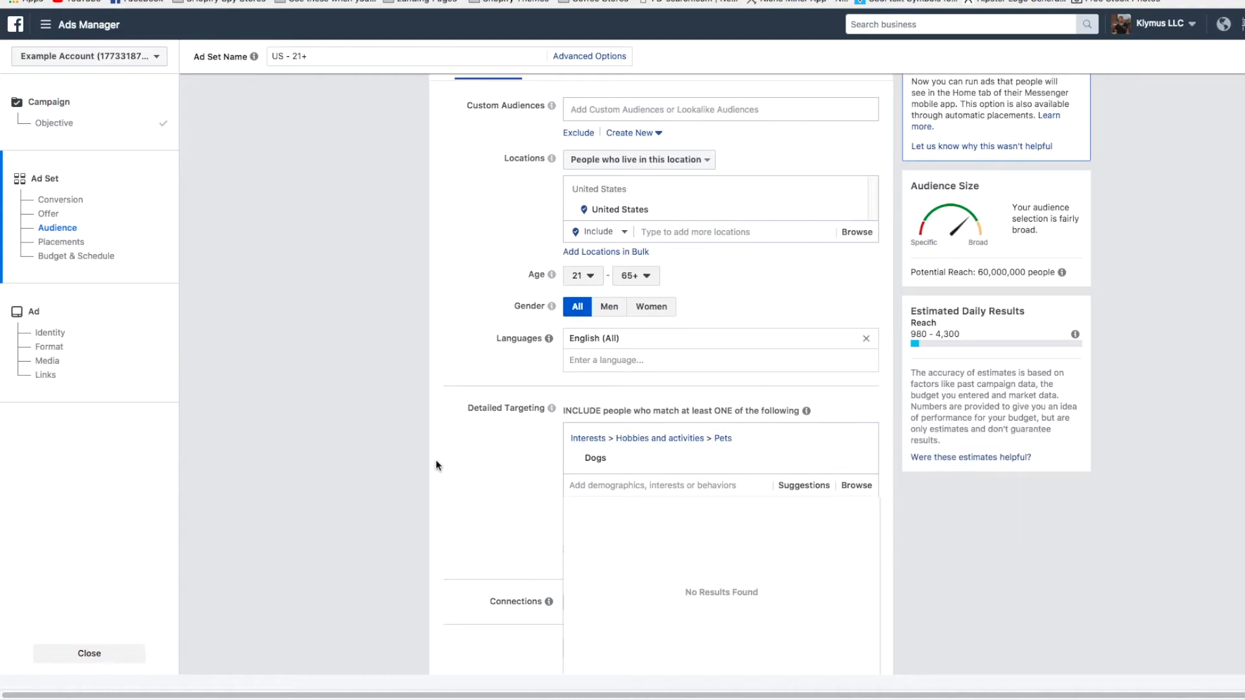
pyautogui.scroll(-2, 447, 454)
pyautogui.click(463, 433)
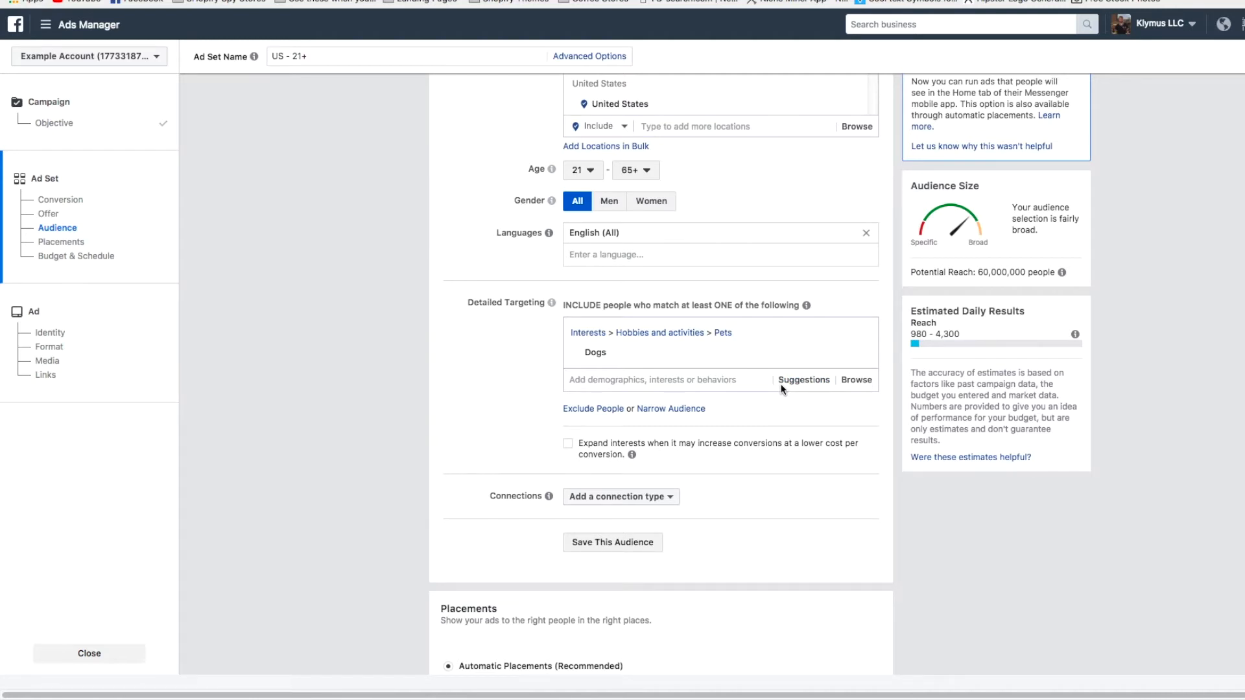
# Step: Add the suggested targeting options Dog owners, I Love Dogs, Dog Lovers Club and i love my dog
pyautogui.click(826, 383)
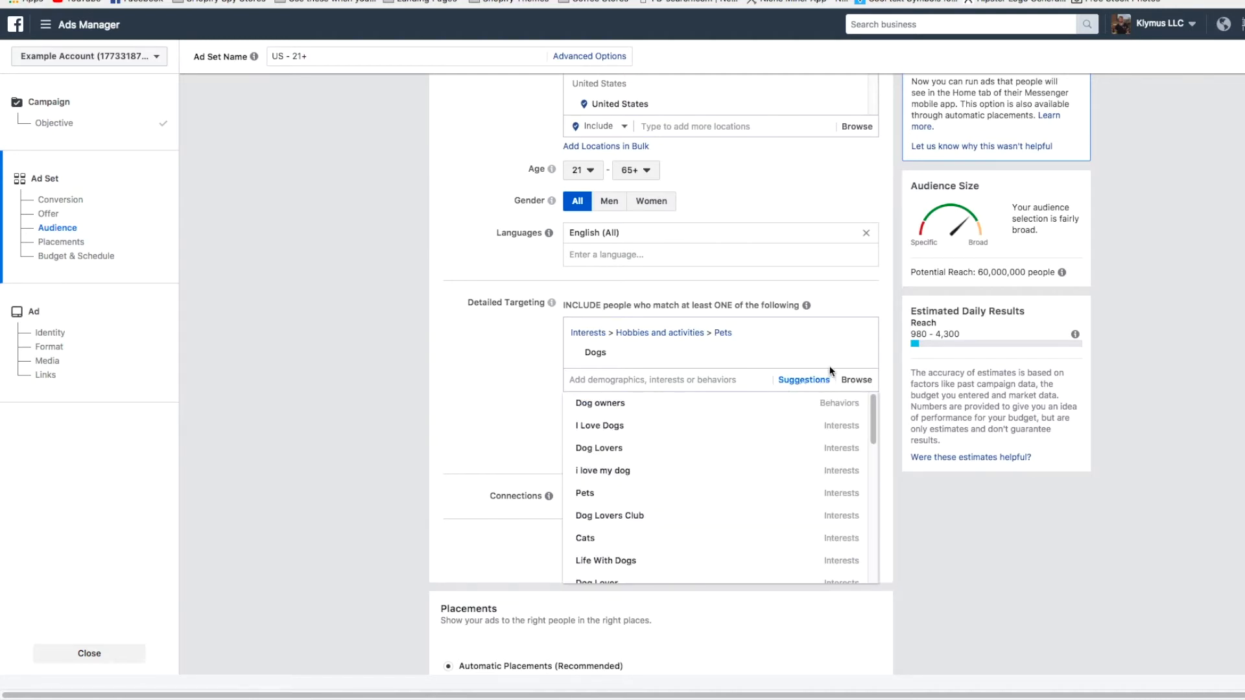
pyautogui.moveTo(828, 406)
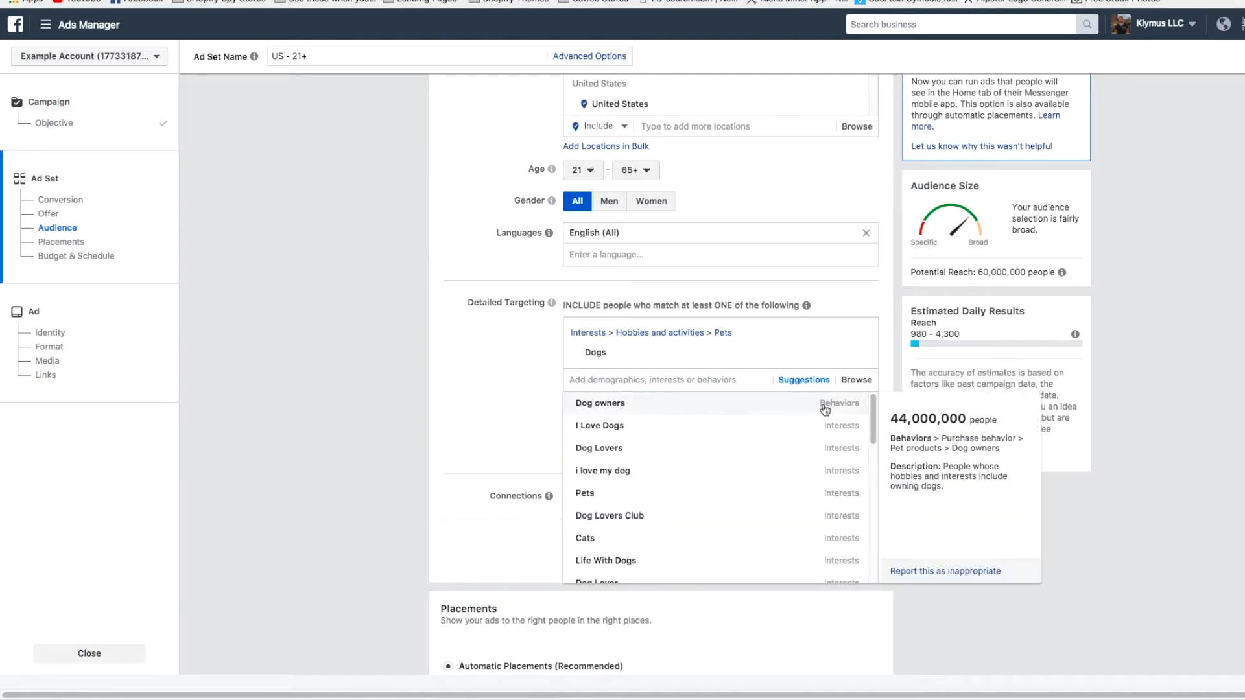
pyautogui.click(745, 409)
pyautogui.click(581, 443)
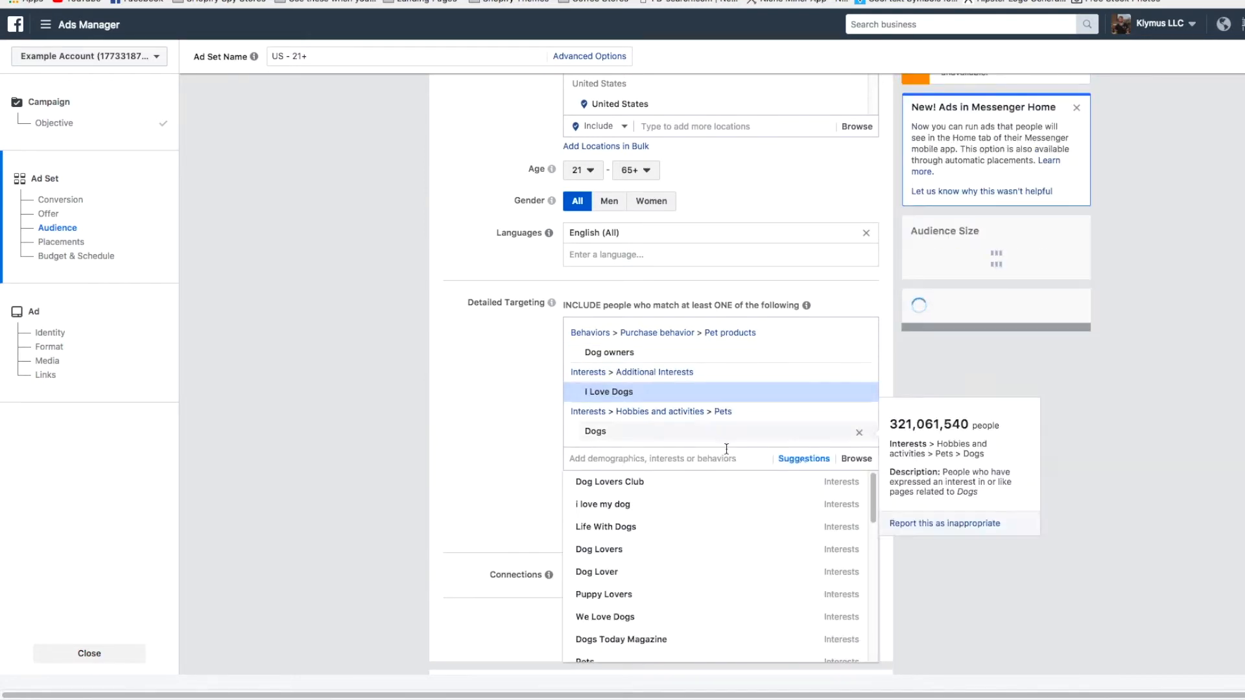
pyautogui.click(736, 459)
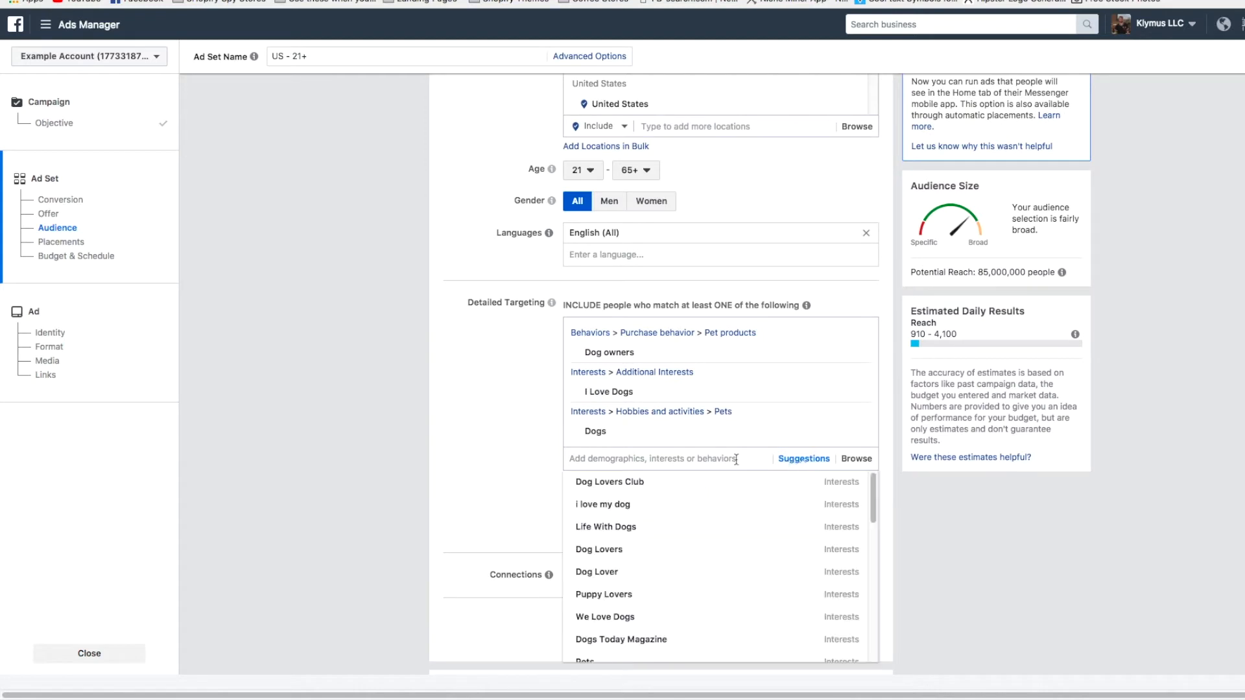
pyautogui.click(678, 486)
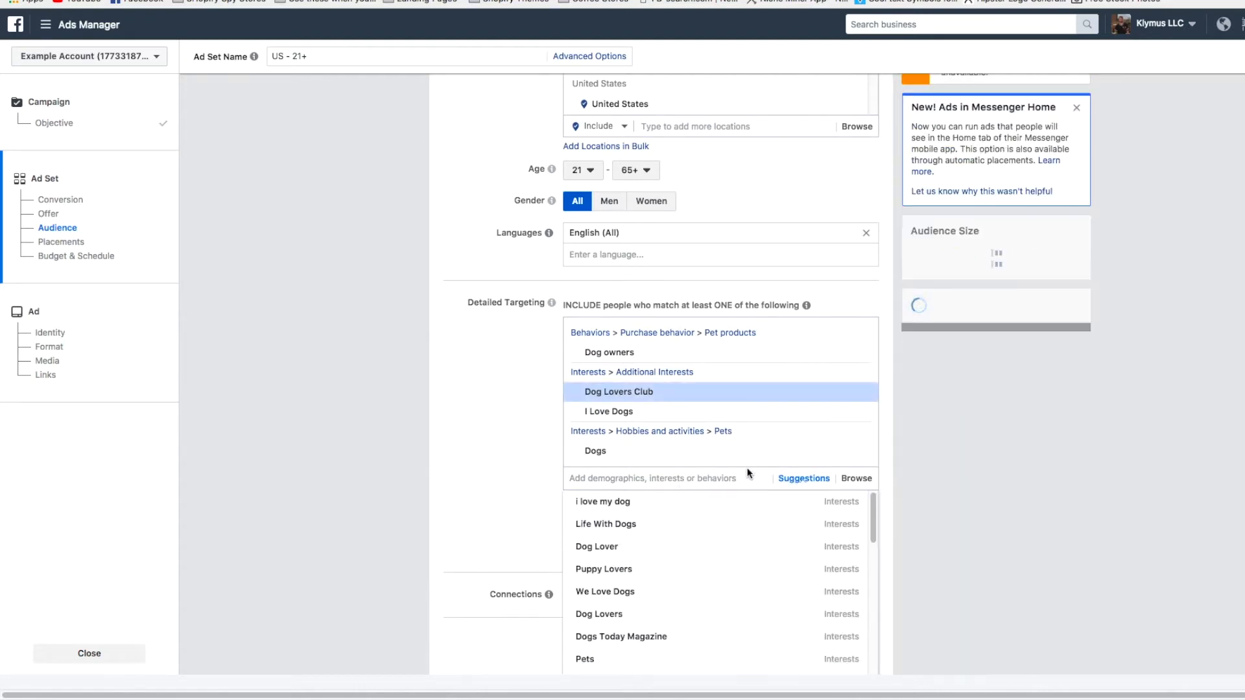
pyautogui.click(740, 501)
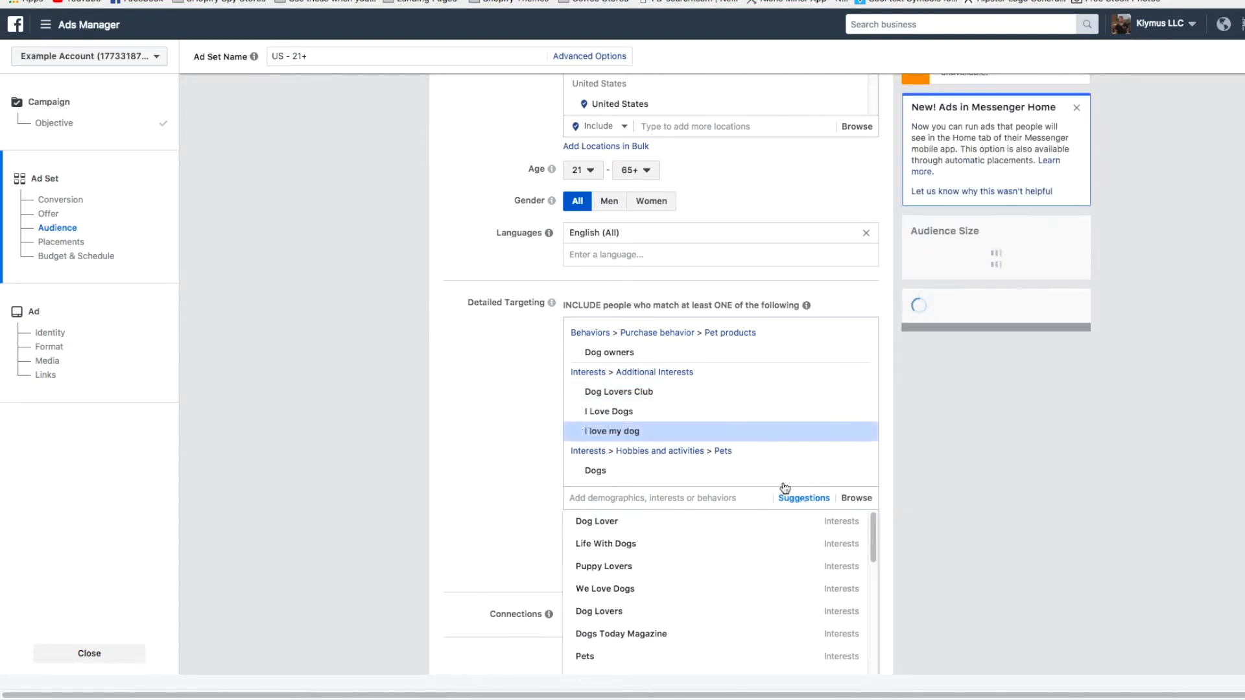
# Step: Extend the detailed targeting with the suggested interests Dog Lover, We Love Dogs, Dog Lovers, Puppy Lovers and Dogs Naturally Magazine
pyautogui.click(643, 522)
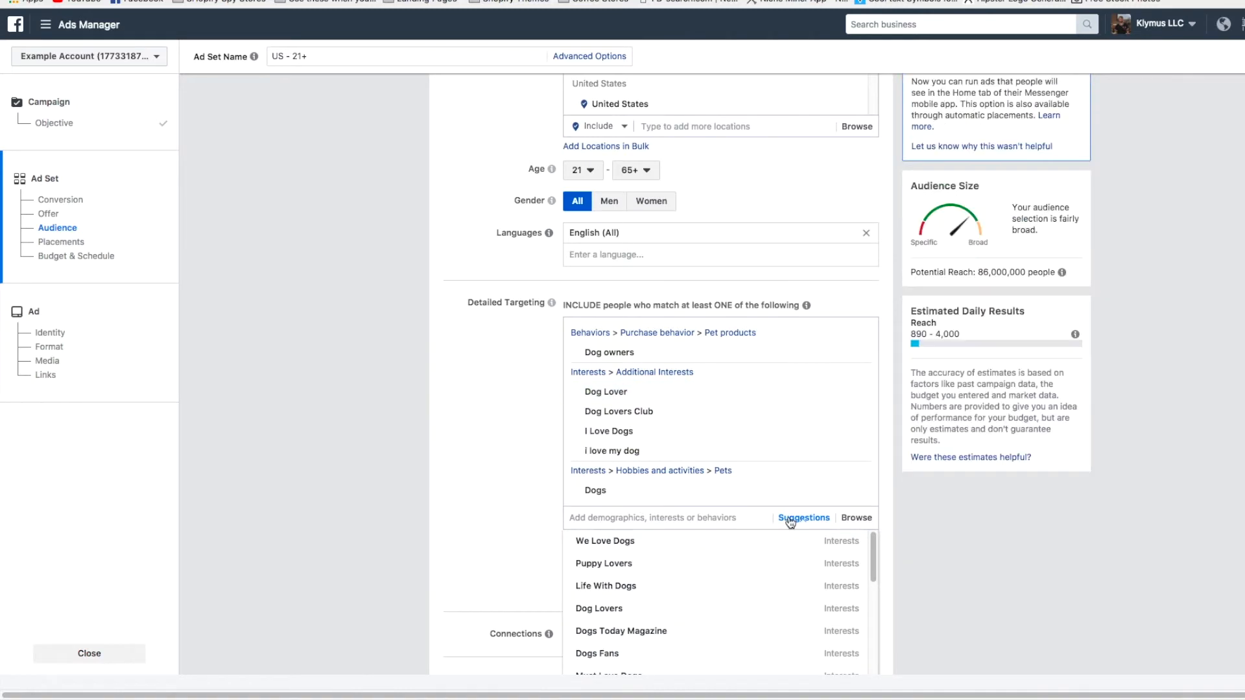
pyautogui.click(722, 541)
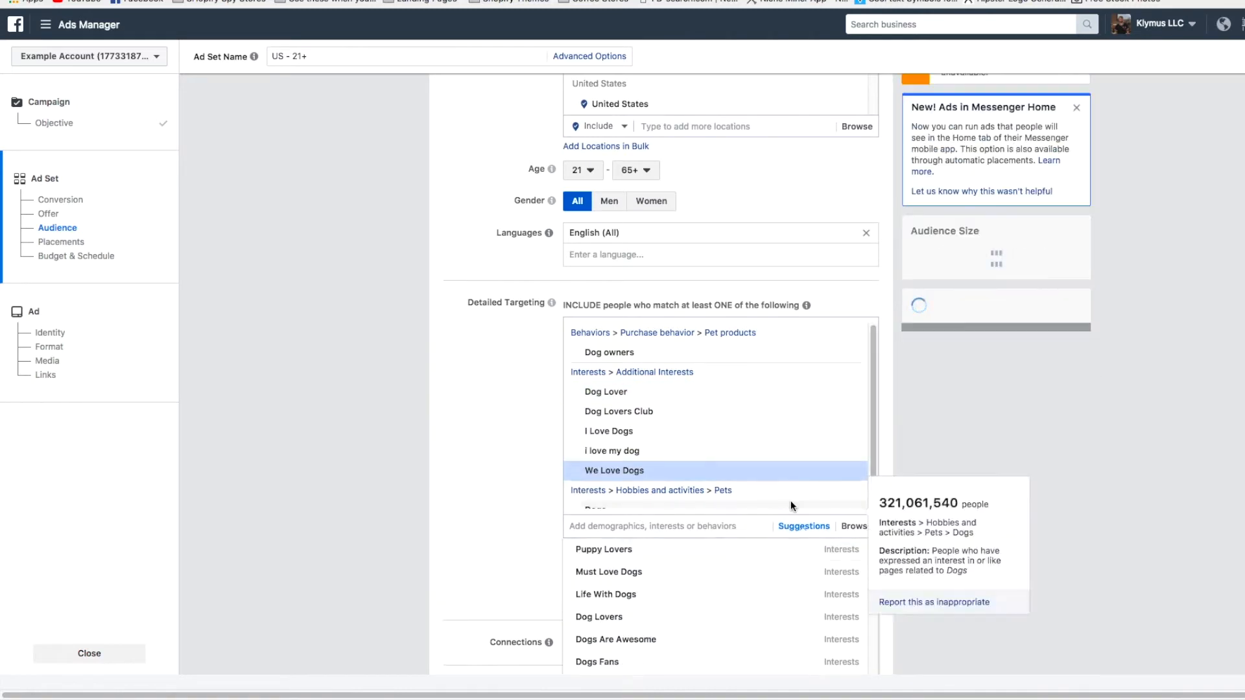
pyautogui.click(647, 614)
pyautogui.click(641, 555)
pyautogui.scroll(-5, 643, 567)
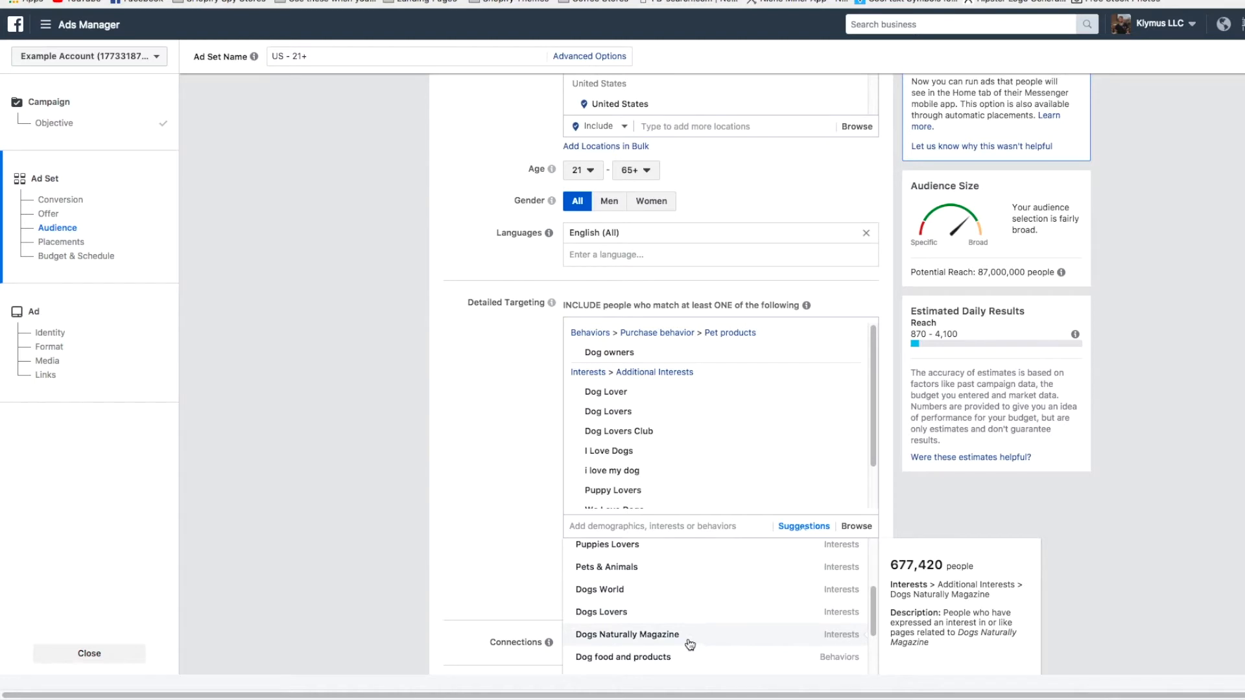
pyautogui.click(690, 643)
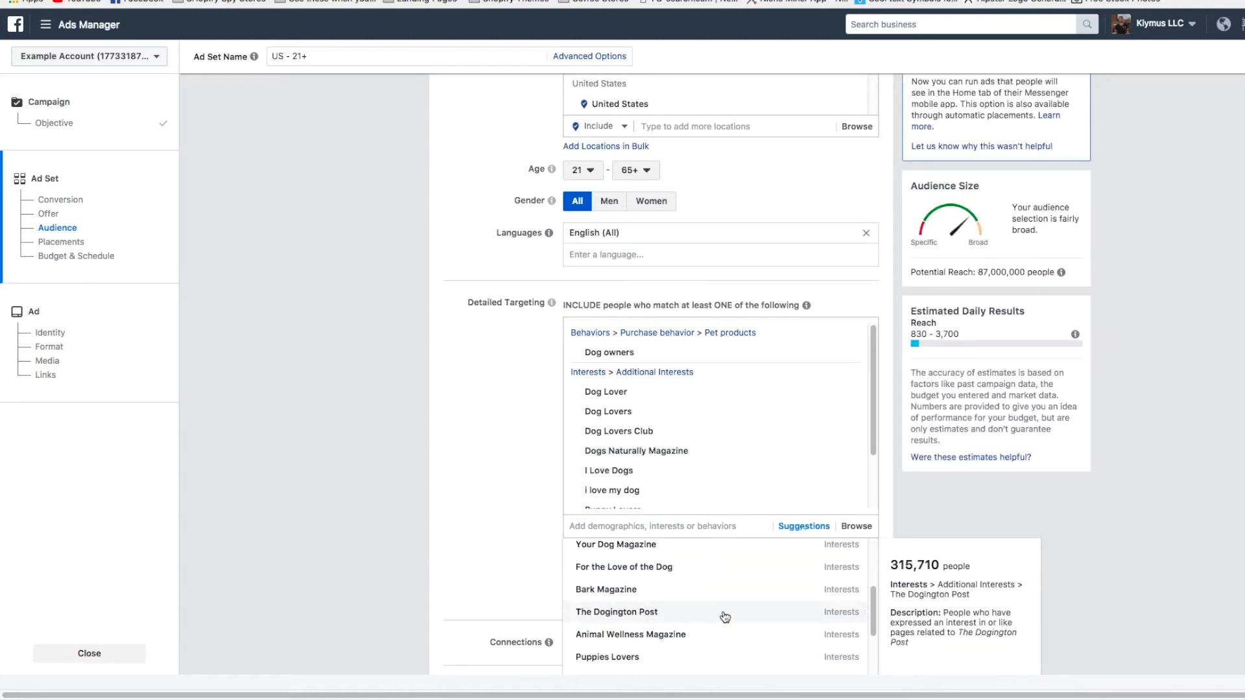
# Step: Examine the audience's potential reach and the explanation of how it is estimated
pyautogui.scroll(-2, 321, 542)
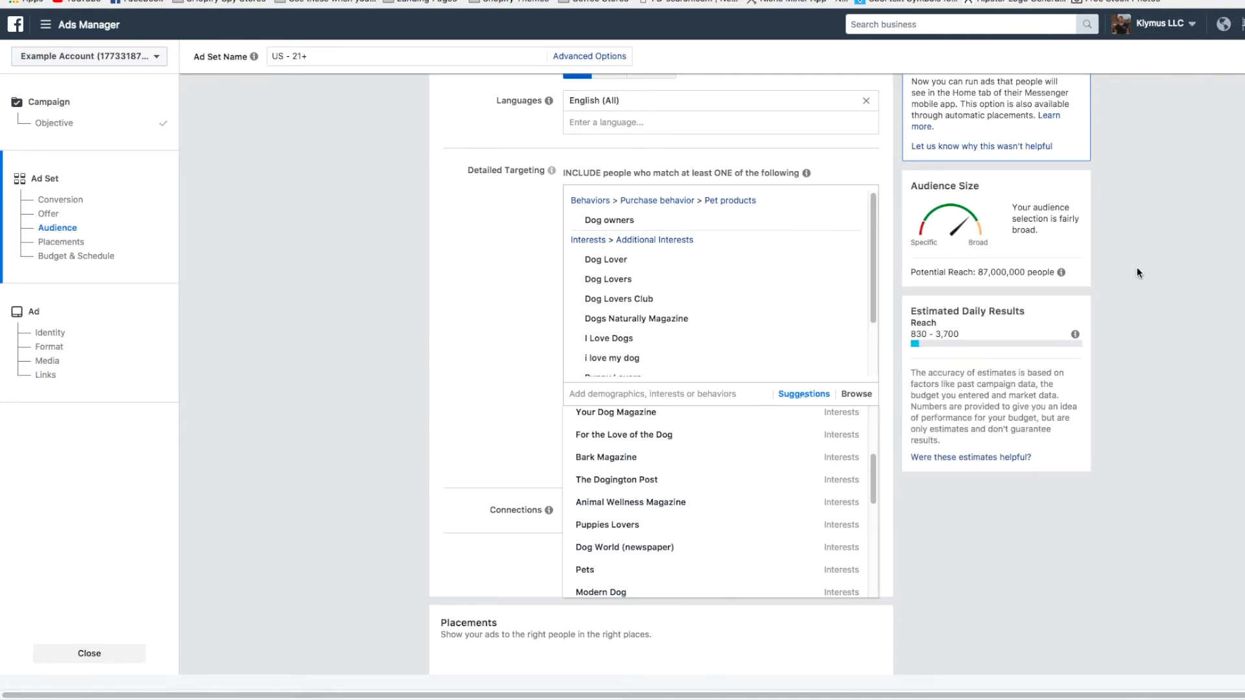
pyautogui.moveTo(978, 273); pyautogui.dragTo(1053, 273)
pyautogui.moveTo(1060, 270)
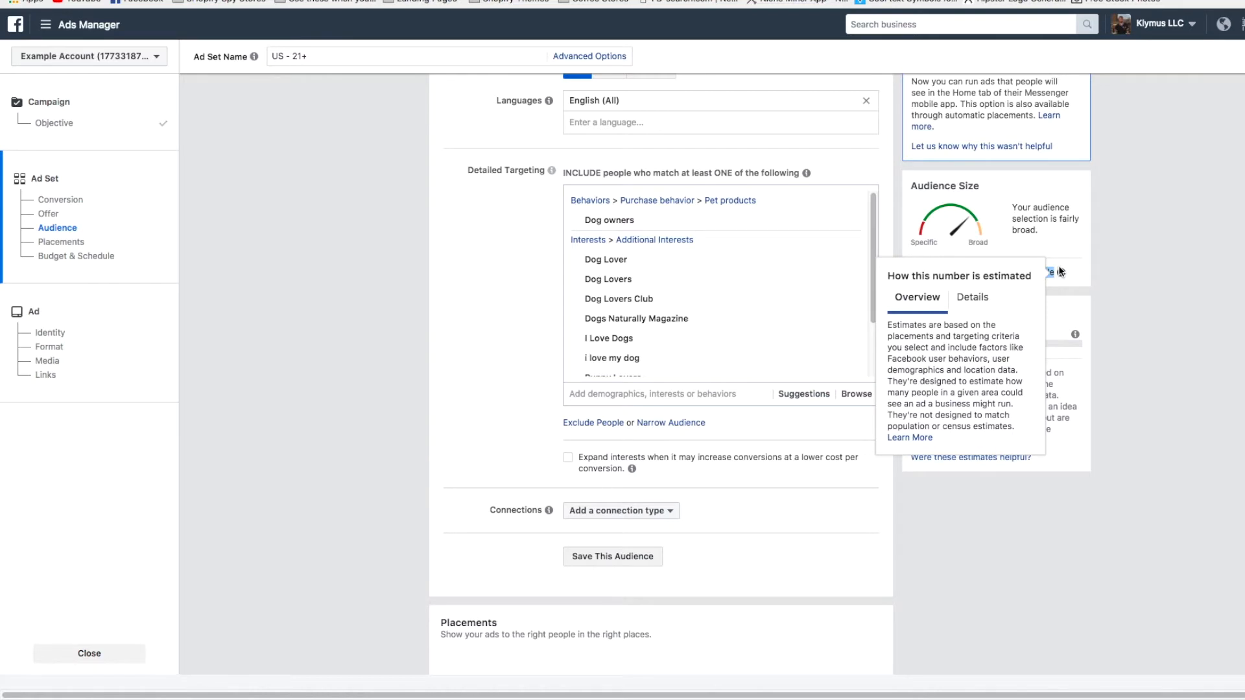
pyautogui.click(1091, 248)
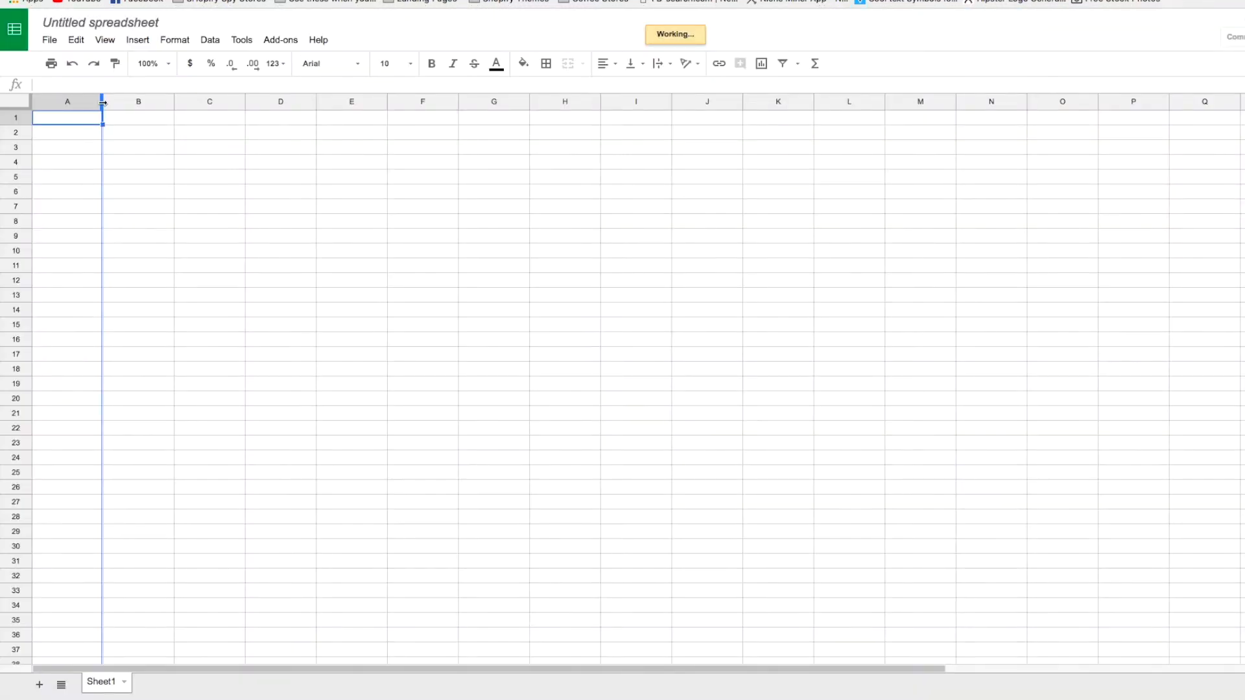
# Step: Widen columns A and B in the blank Google Sheets spreadsheet
pyautogui.moveTo(103, 102); pyautogui.dragTo(153, 102)
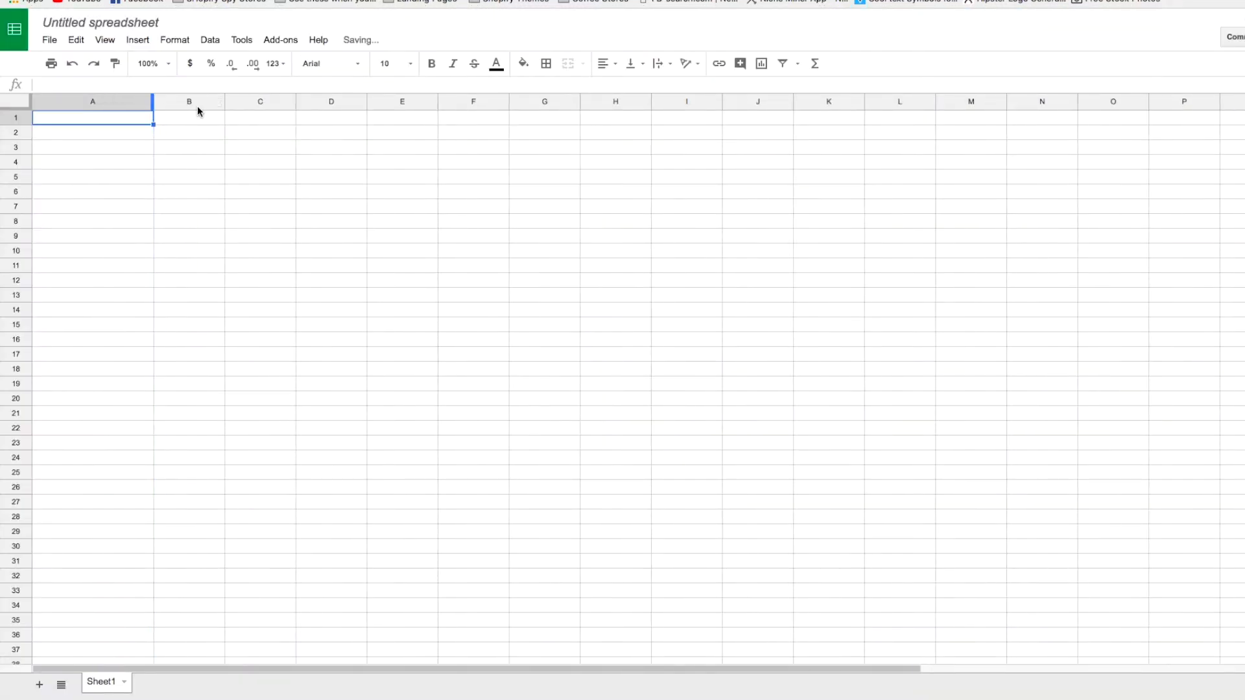
pyautogui.click(222, 103)
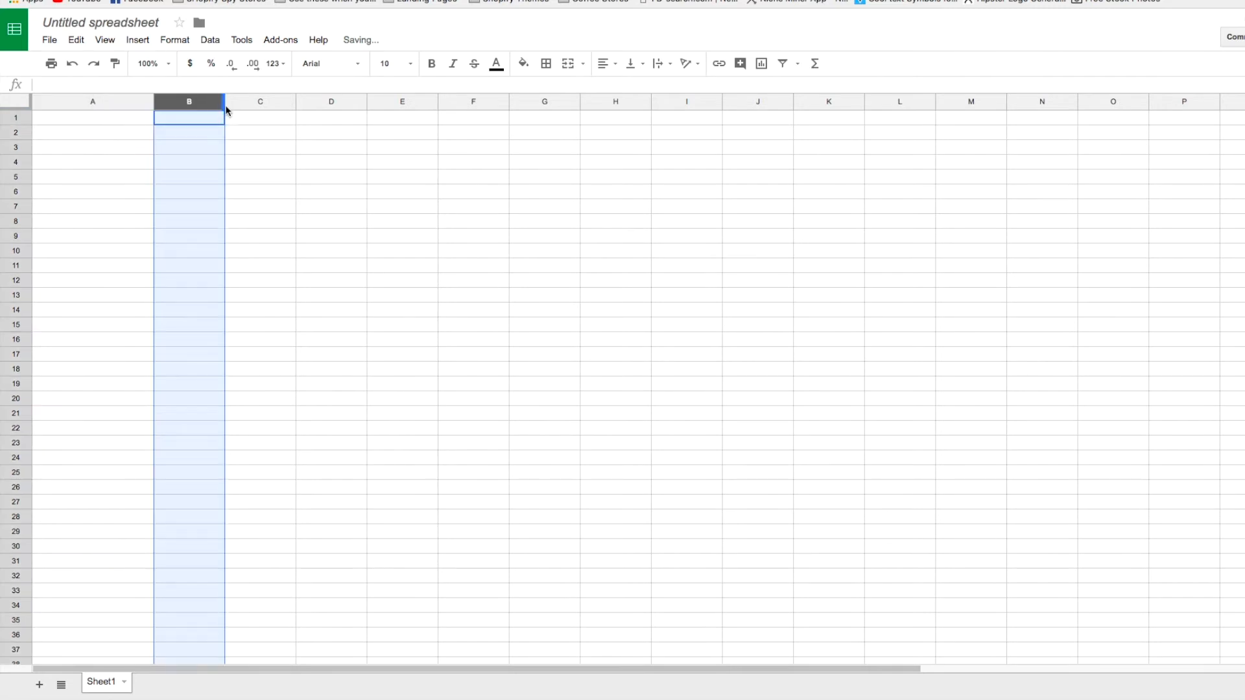
pyautogui.moveTo(225, 105); pyautogui.dragTo(266, 117)
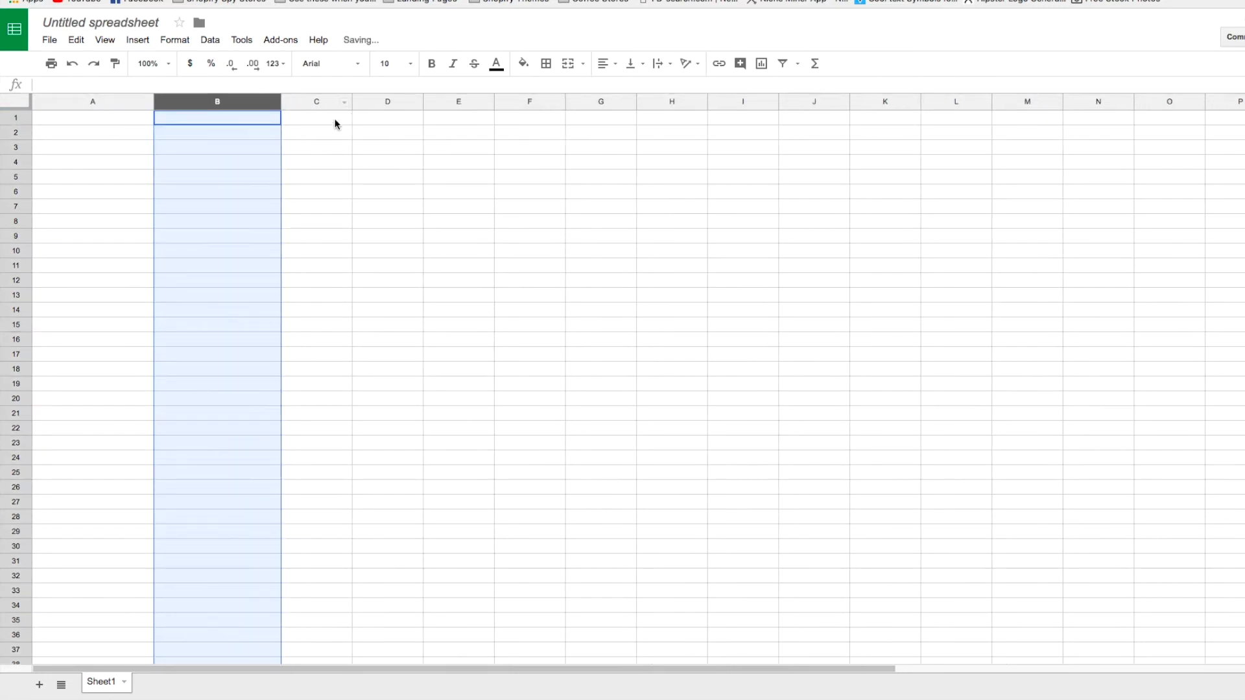
# Step: Widen column C and enter the large bold headings Fan Pages, Magazines, Brands/Stores and Orginizations across row 1
pyautogui.moveTo(353, 101); pyautogui.dragTo(427, 106)
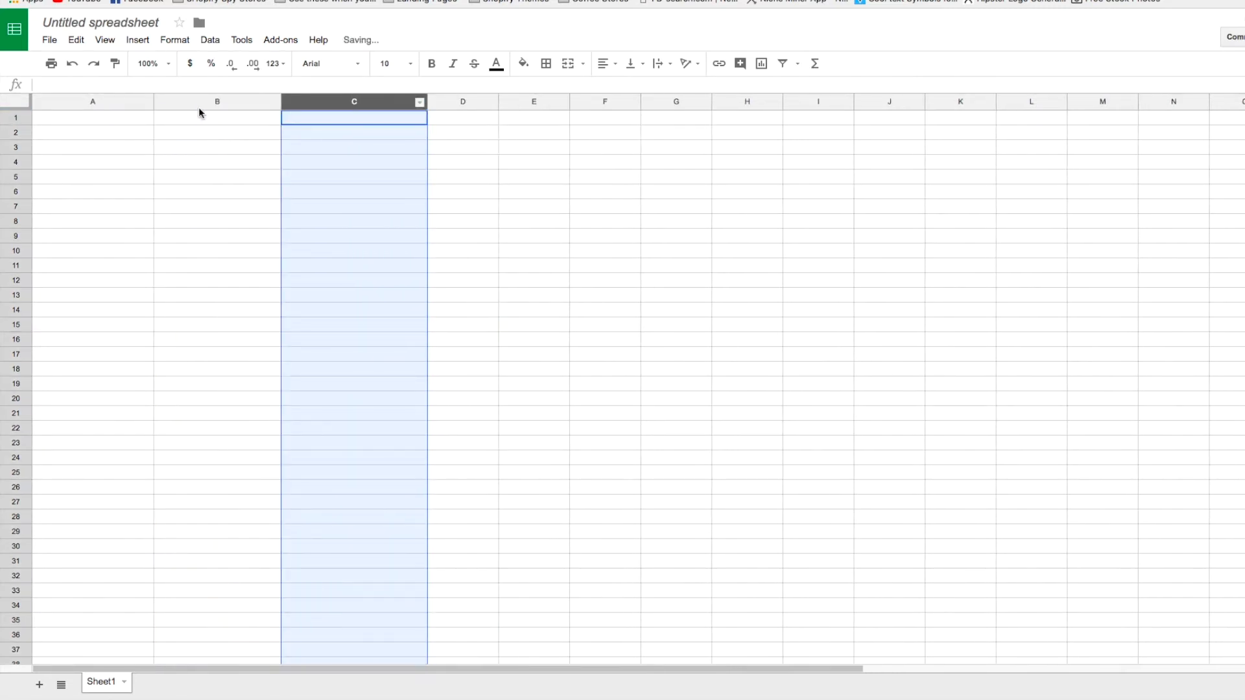
pyautogui.click(83, 119)
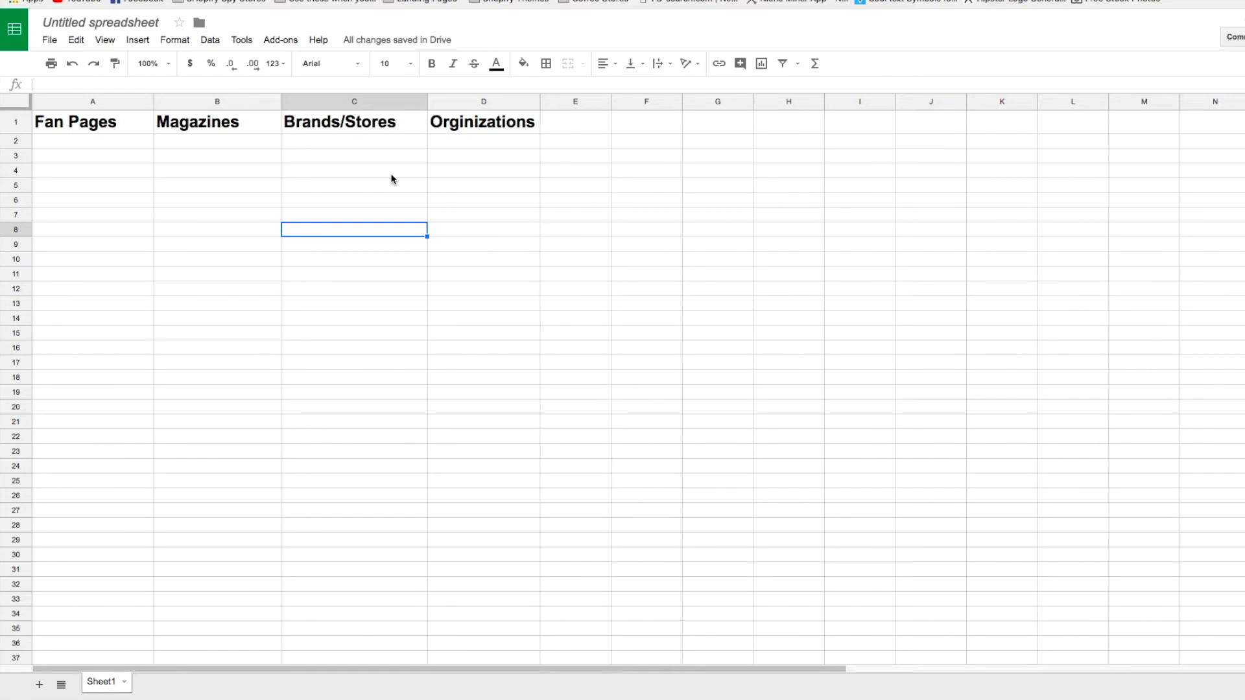
pyautogui.click(252, 127)
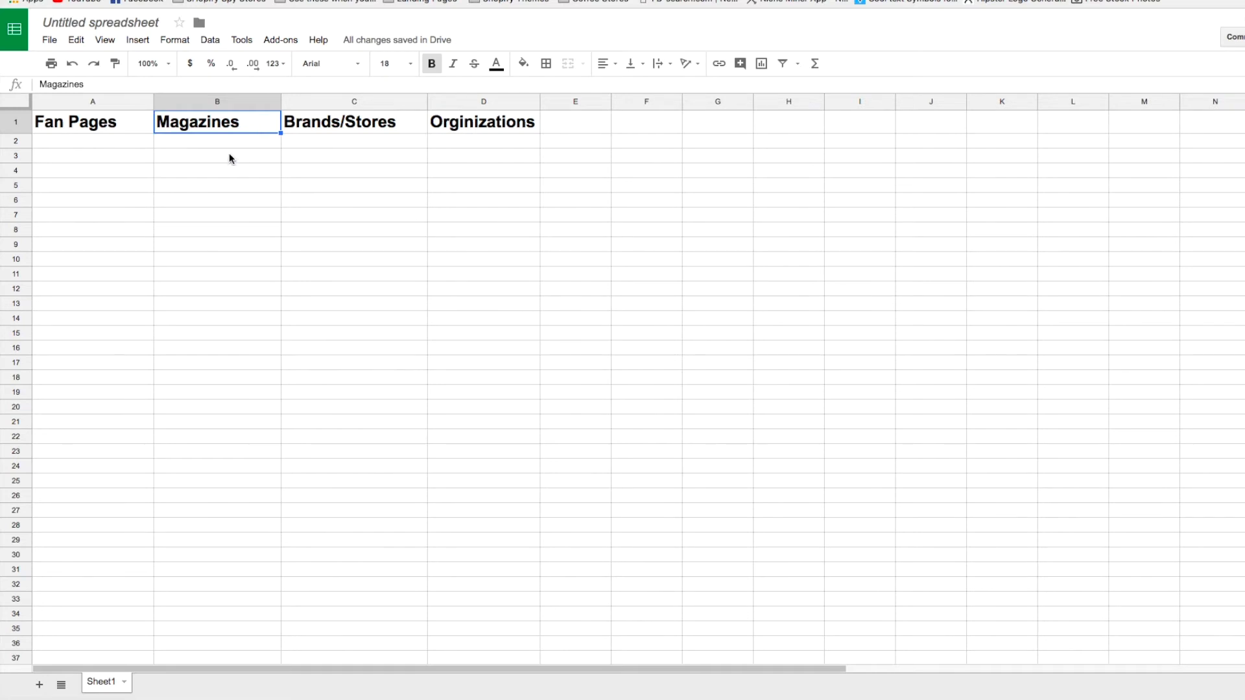
pyautogui.click(320, 125)
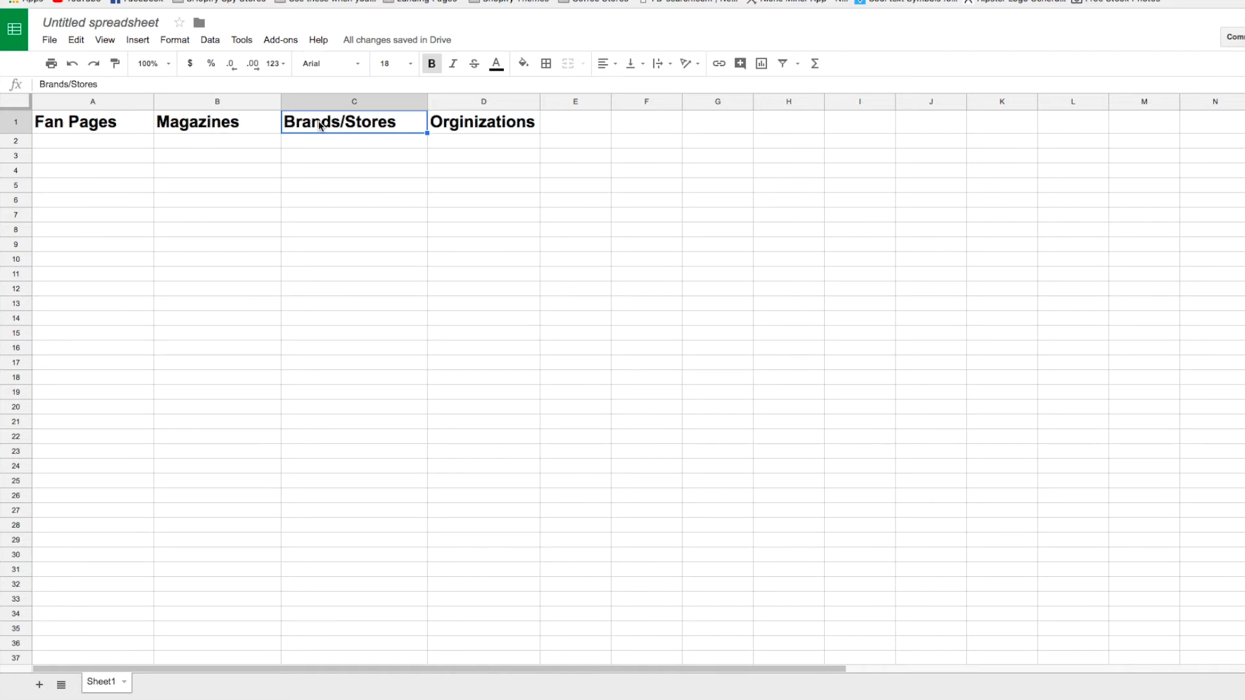
pyautogui.press('Right')
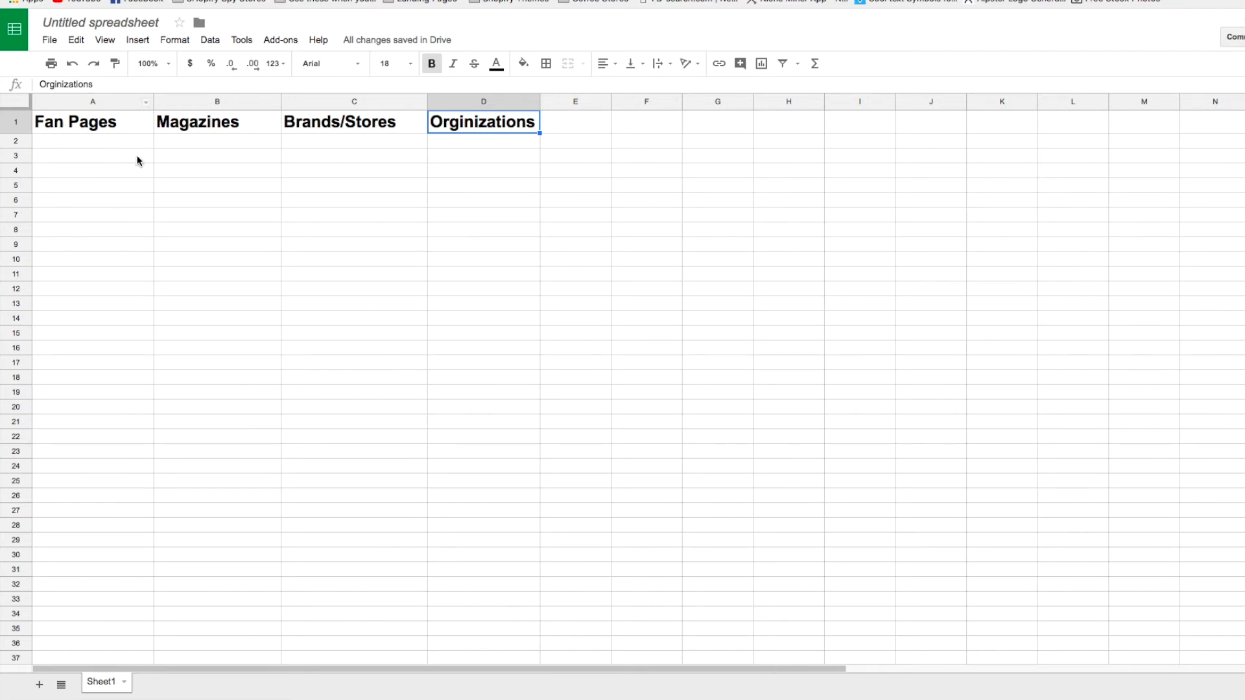
pyautogui.click(78, 121)
pyautogui.click(213, 126)
pyautogui.click(359, 125)
pyautogui.click(519, 122)
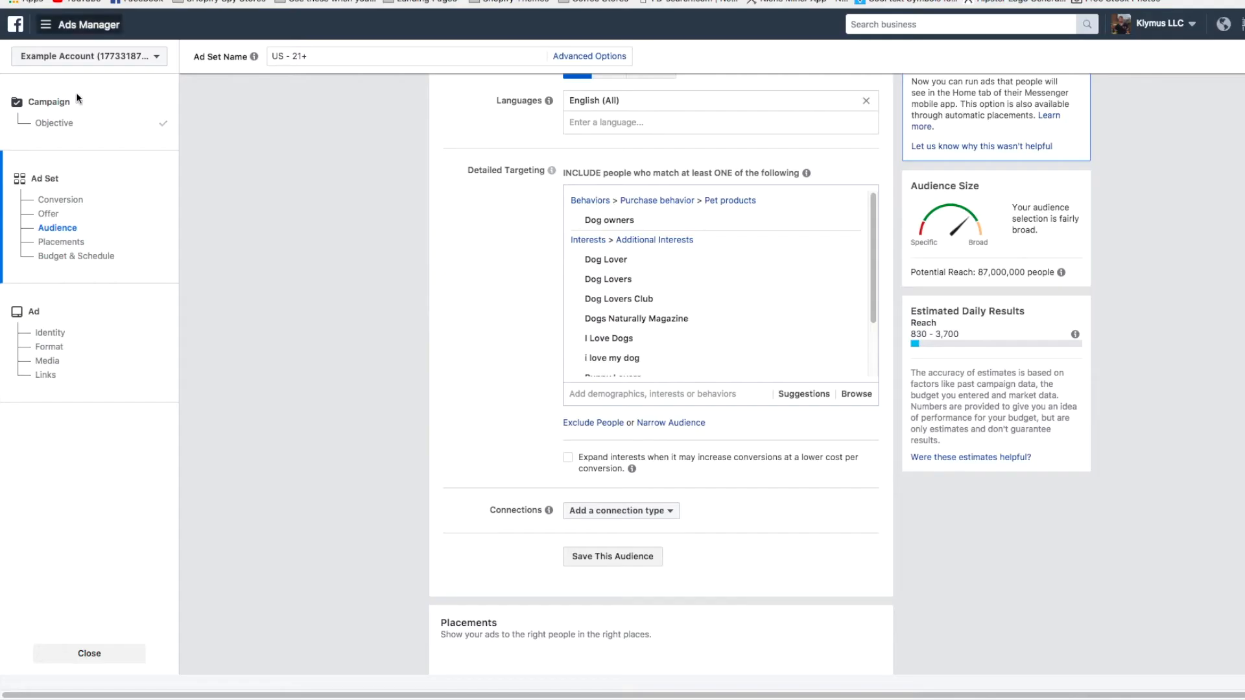
# Step: Copy the interests Dog Lover, Dog Lovers and Dog Lovers Club from Ads Manager's detailed targeting into the spreadsheet under Fan Pages
pyautogui.scroll(-2, 648, 227)
pyautogui.scroll(2, 653, 239)
pyautogui.moveTo(607, 228)
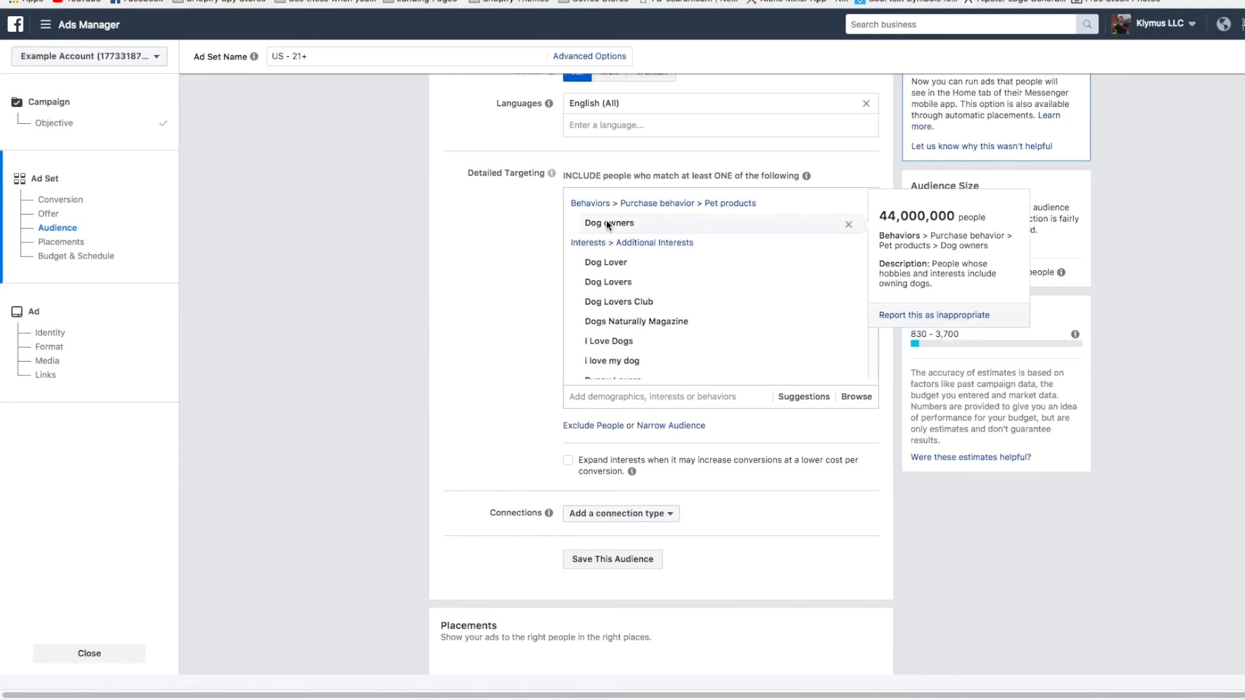
pyautogui.scroll(-1, 586, 251)
pyautogui.moveTo(586, 250); pyautogui.dragTo(651, 290)
pyautogui.hotkey('ctrl', 'c')
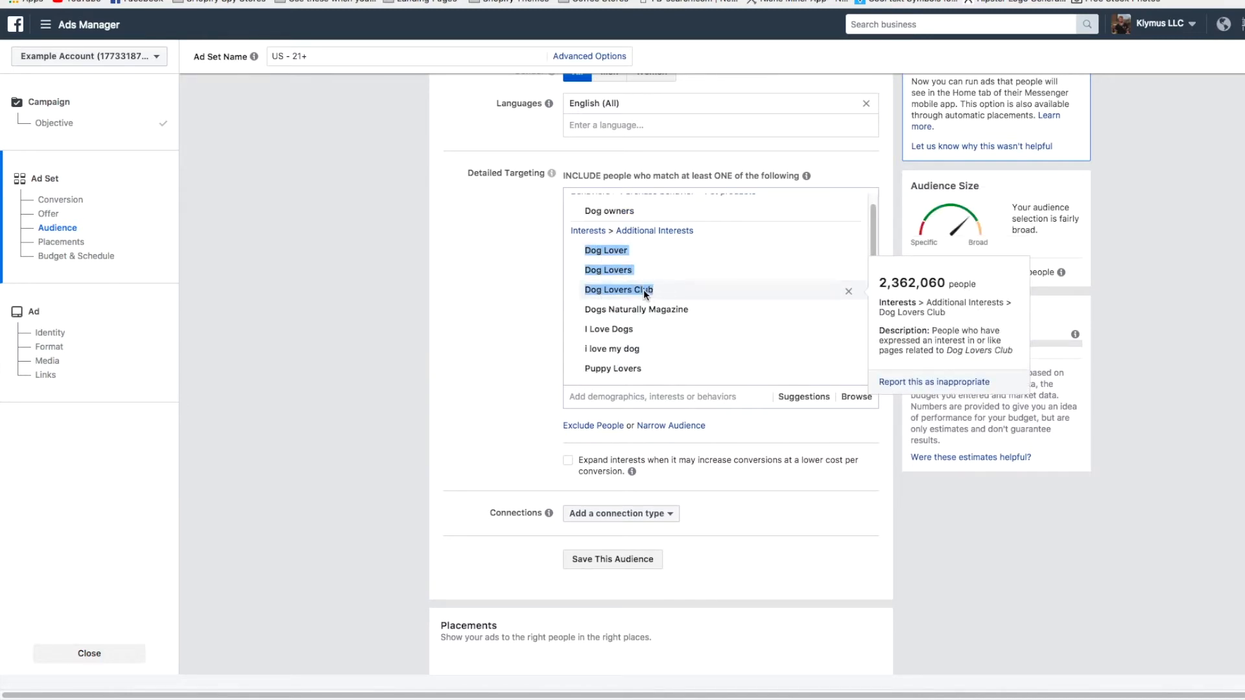
pyautogui.hotkey('ctrl', 'Tab')
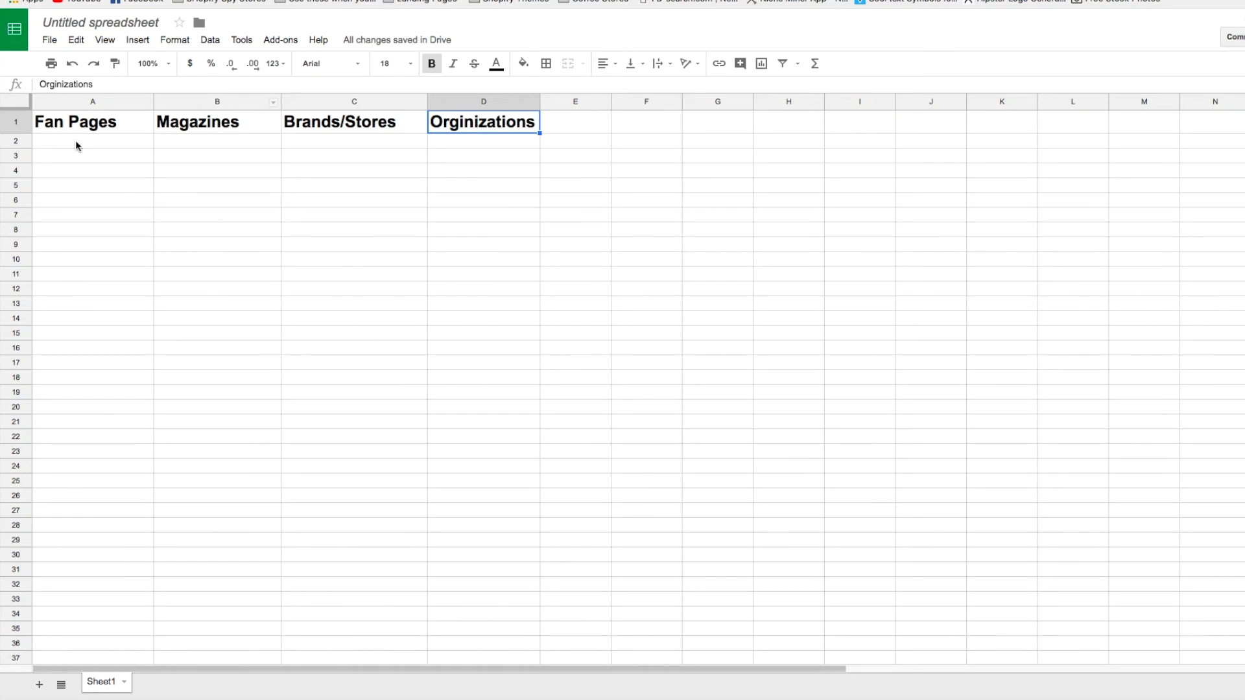
pyautogui.click(75, 141)
pyautogui.hotkey('ctrl', 'v')
pyautogui.click(103, 216)
pyautogui.moveTo(120, 207); pyautogui.dragTo(118, 148)
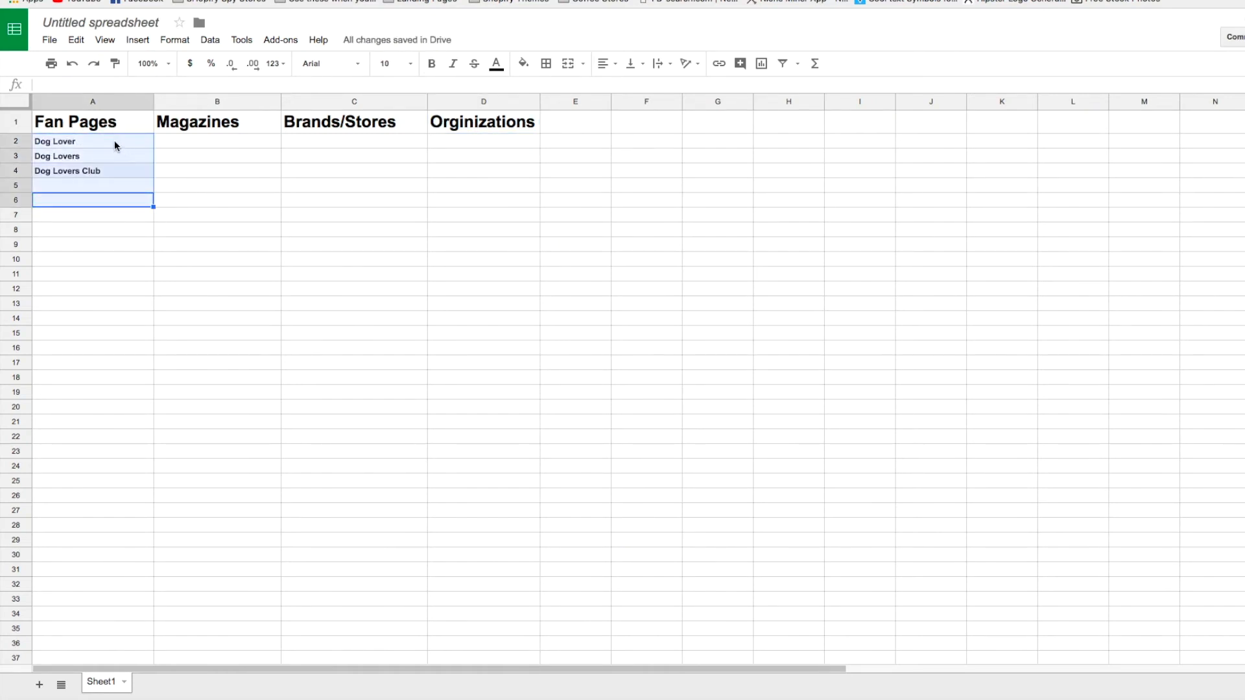
# Step: Copy the Dogs Naturally Magazine interest from Ads Manager into the spreadsheet's first free cell under Magazines
pyautogui.hotkey('ctrl', 'shift', 'Tab')
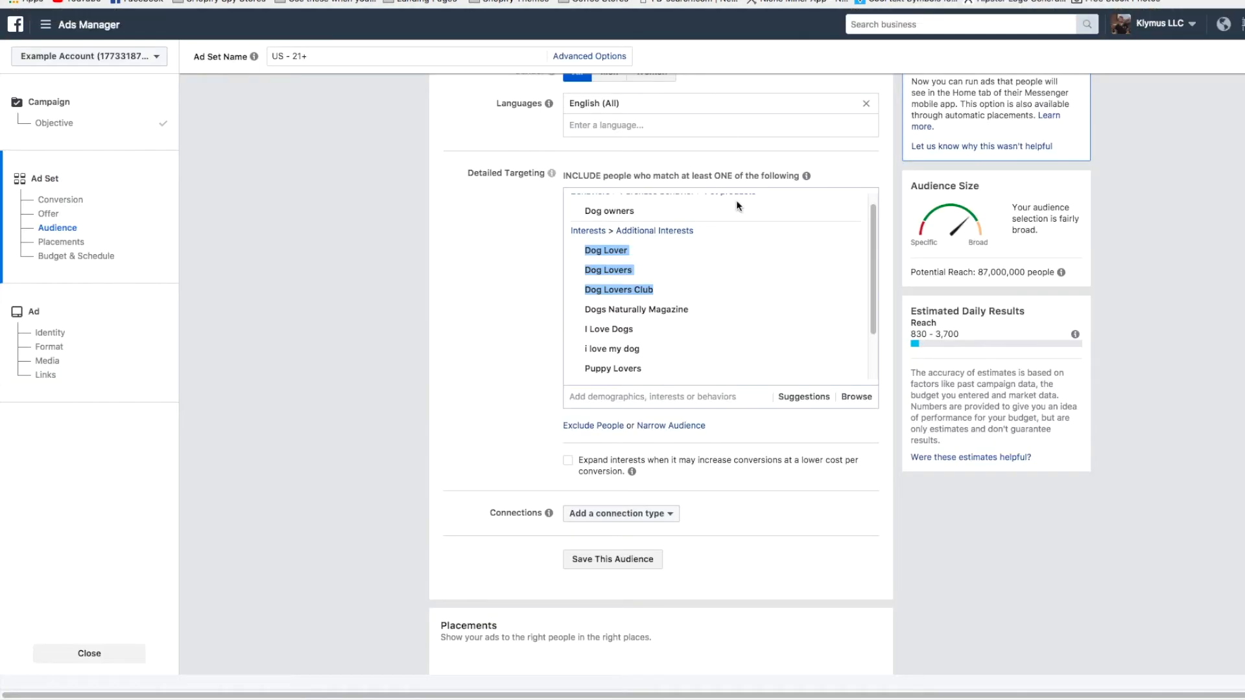
pyautogui.tripleClick(669, 309)
pyautogui.hotkey('ctrl', 'c')
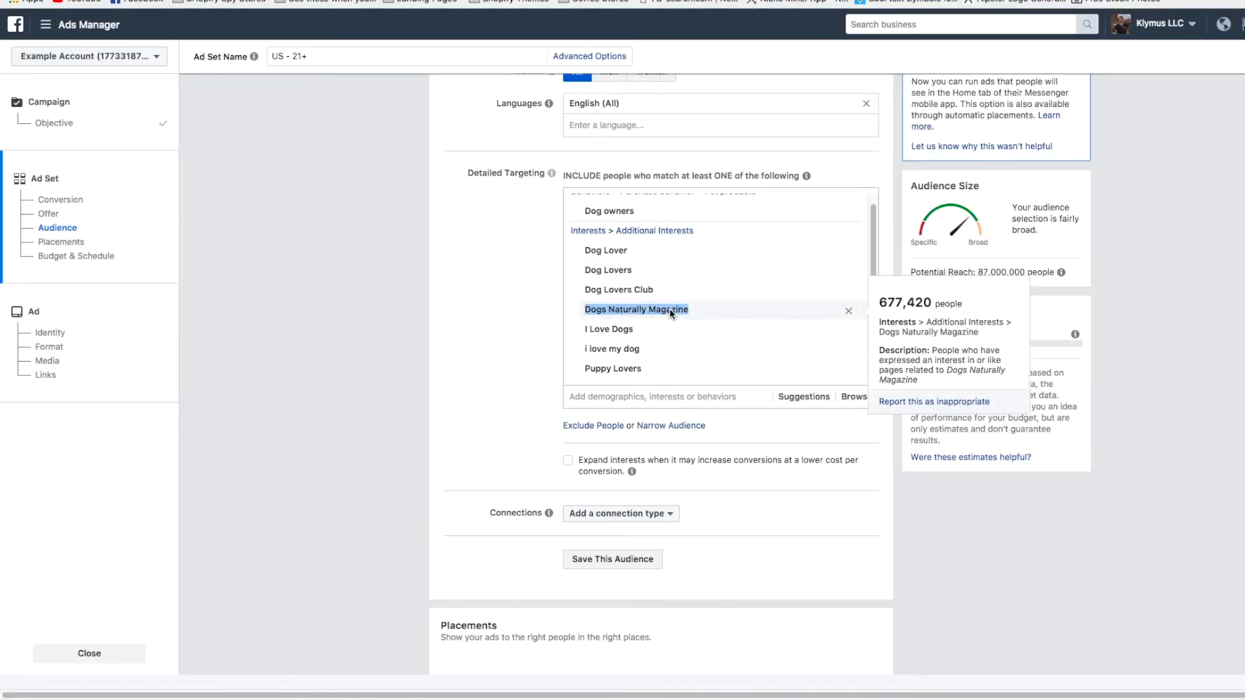
pyautogui.hotkey('ctrl', 'Tab')
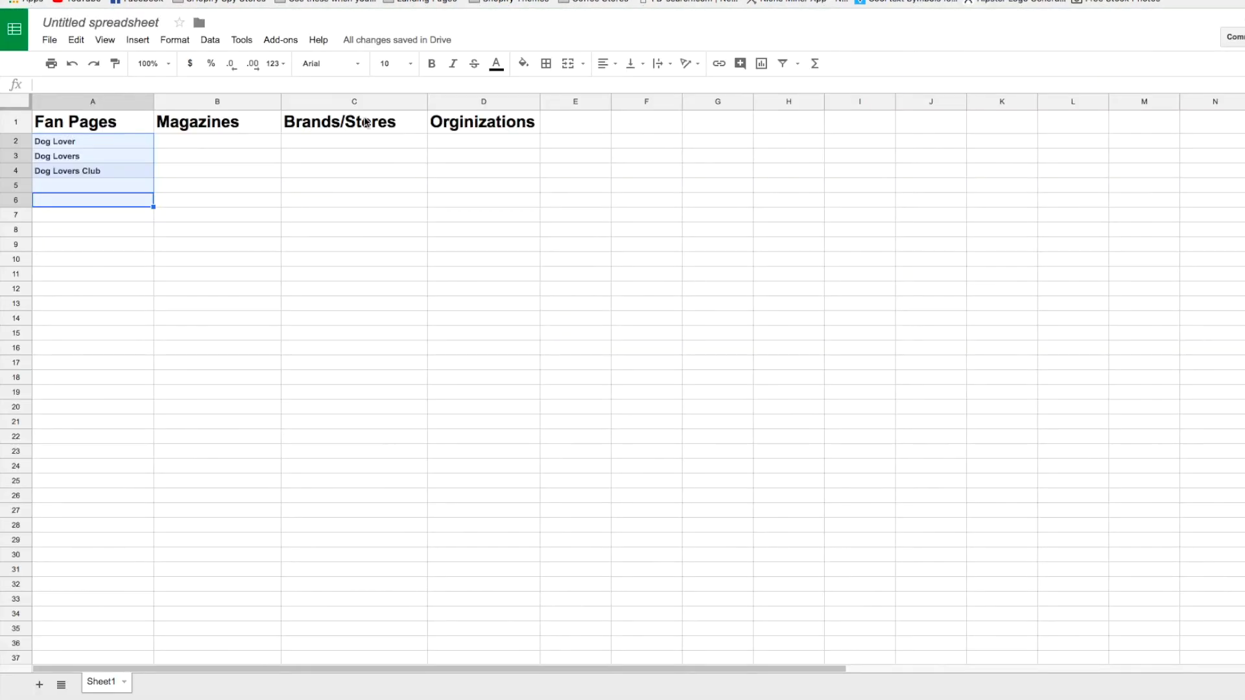
pyautogui.click(240, 143)
pyautogui.hotkey('ctrl', 'v')
# Step: Copy the interests I Love Dogs and i love my dog from Ads Manager into the Fan Pages column, starting at cell A5
pyautogui.hotkey('ctrl', 'shift', 'Tab')
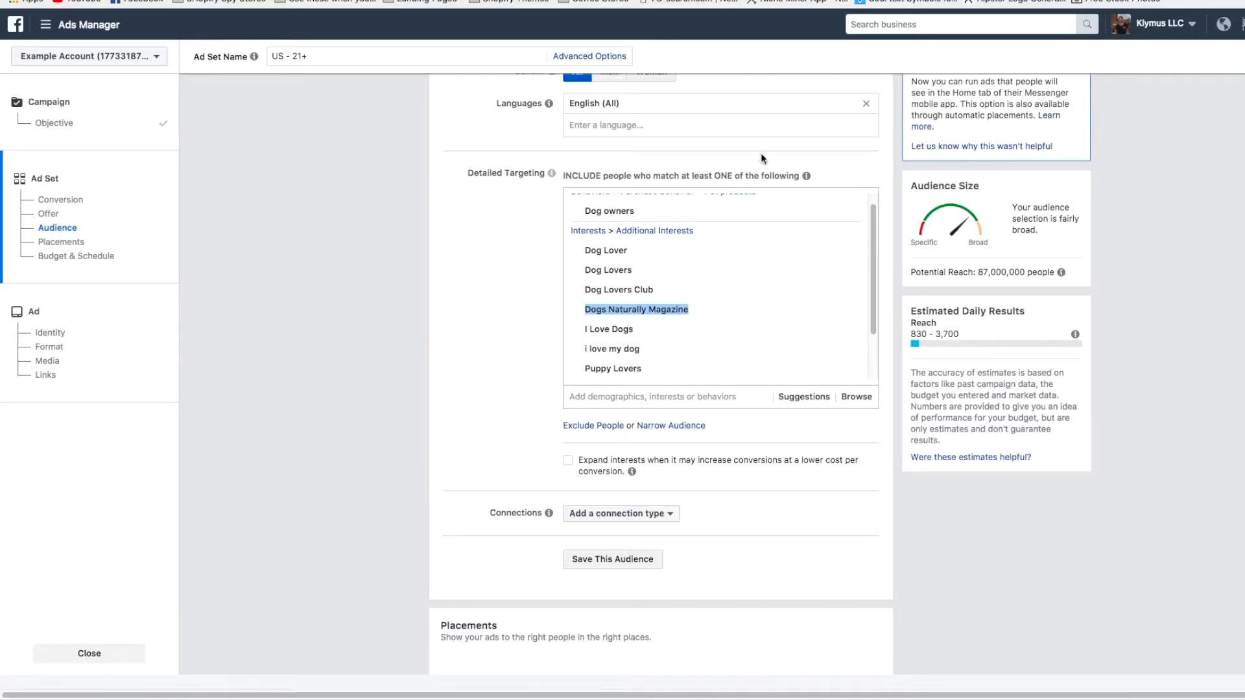
pyautogui.scroll(-1, 600, 370)
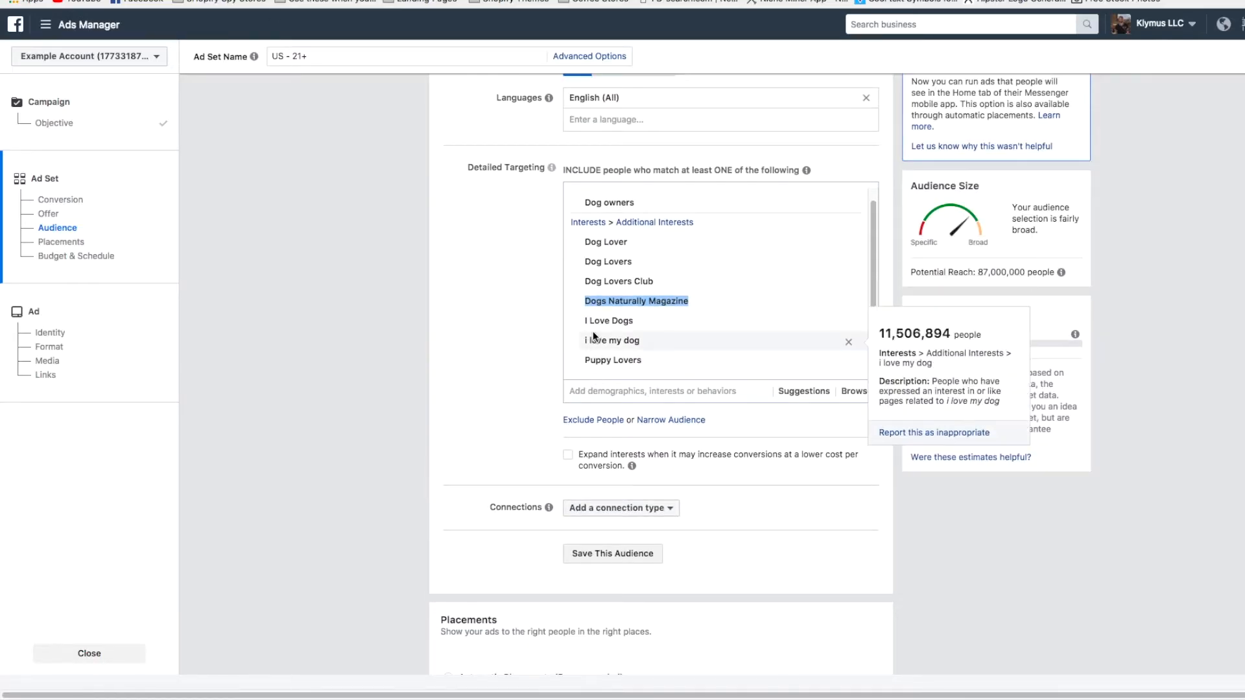
pyautogui.moveTo(639, 342); pyautogui.dragTo(585, 319)
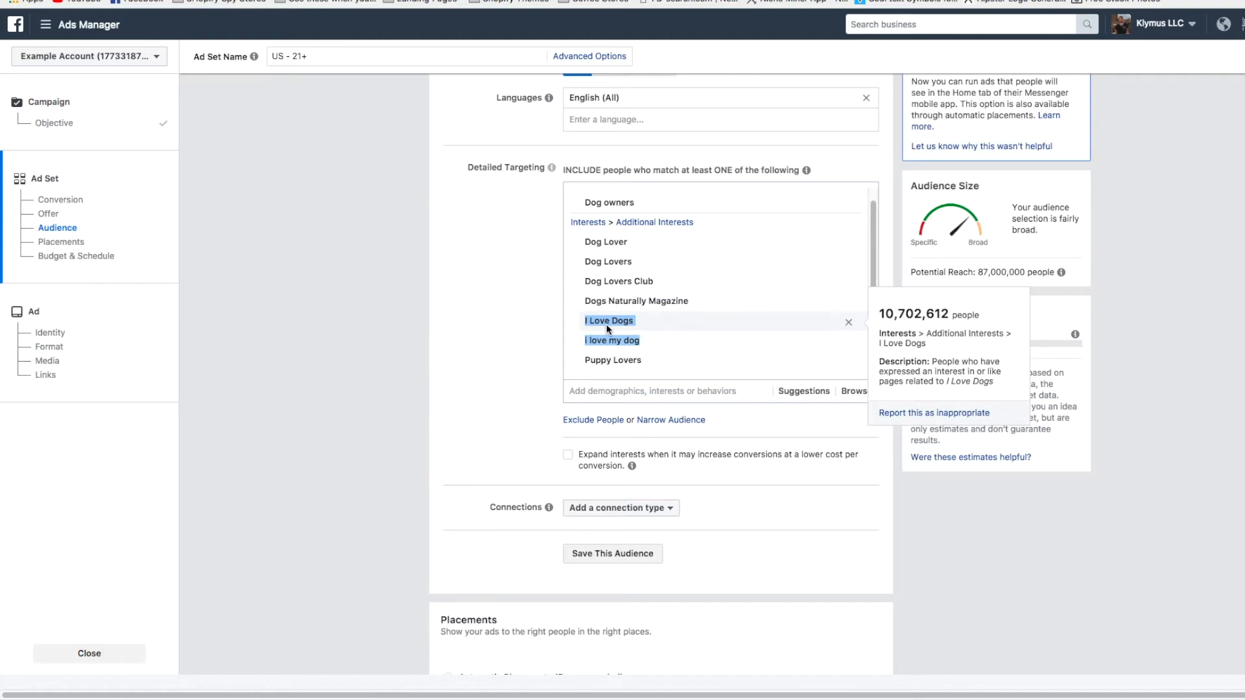
pyautogui.hotkey('ctrl', 'Tab')
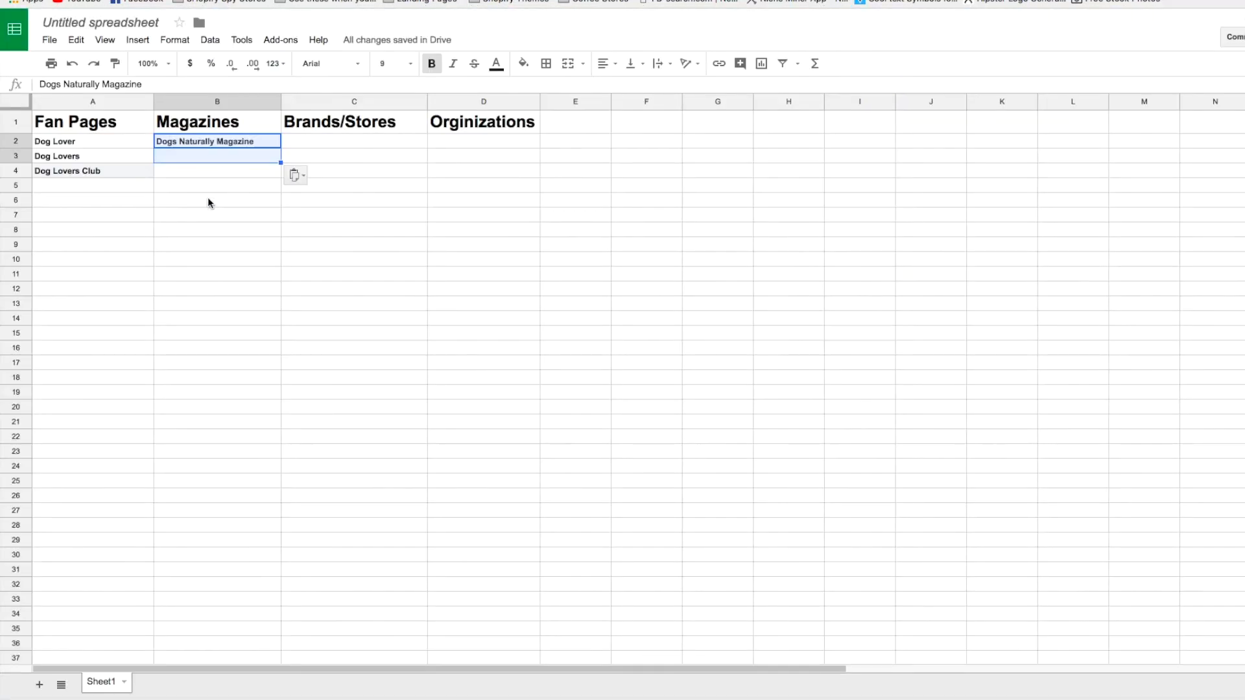
pyautogui.click(115, 187)
pyautogui.write('I Love Dogs Close i love my dog')
# Step: Delete the row holding the stray "Close" entry from the Fan Pages list
pyautogui.doubleClick(110, 200)
pyautogui.press('Down')
pyautogui.press('Down')
pyautogui.click(112, 201)
pyautogui.rightClick(113, 199)
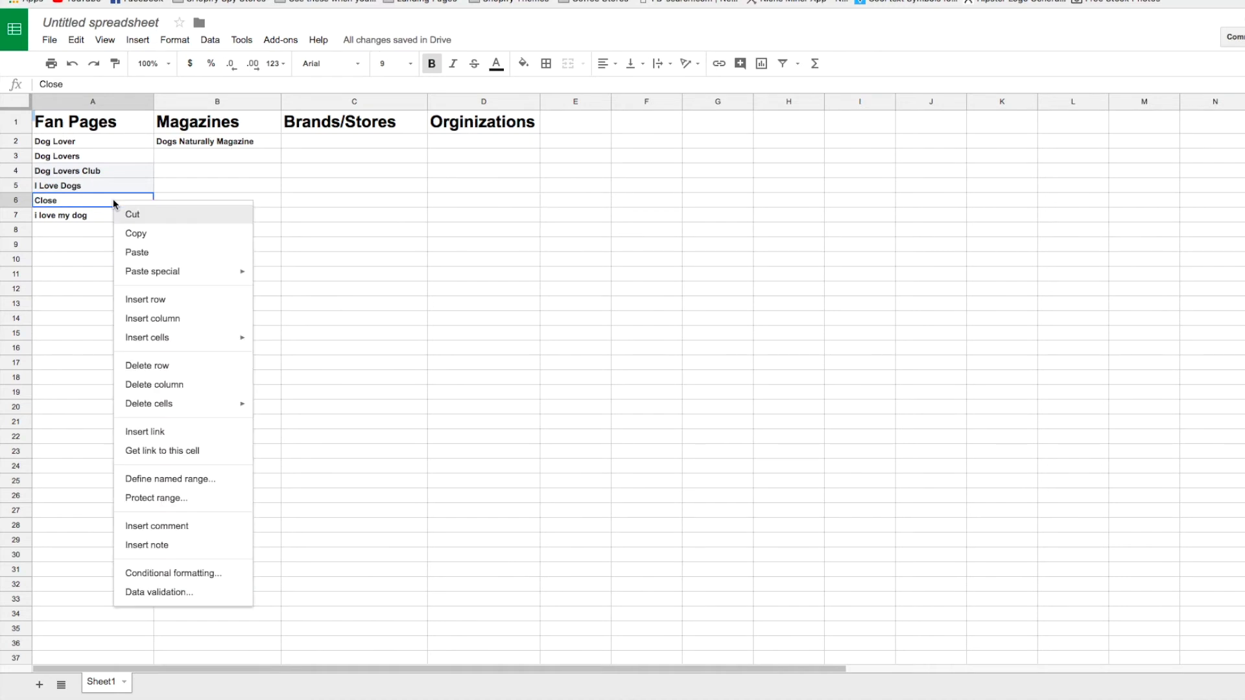
pyautogui.click(156, 366)
pyautogui.click(101, 268)
pyautogui.click(102, 206)
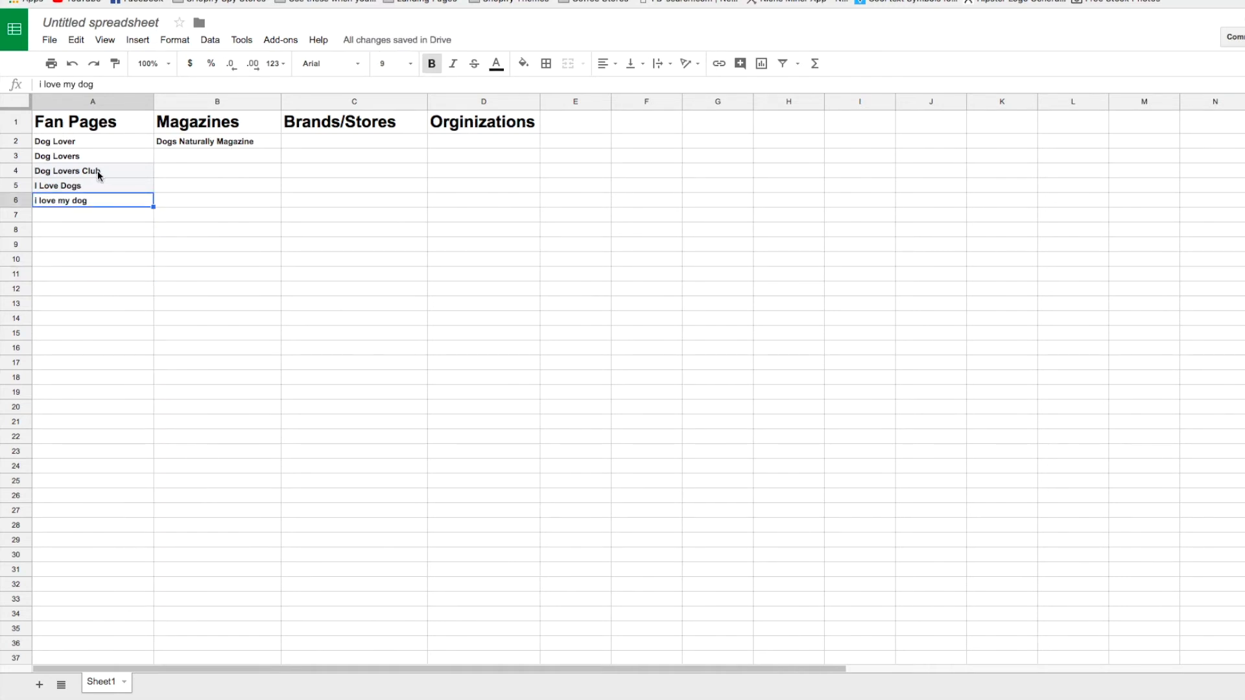
pyautogui.moveTo(96, 241); pyautogui.dragTo(90, 164)
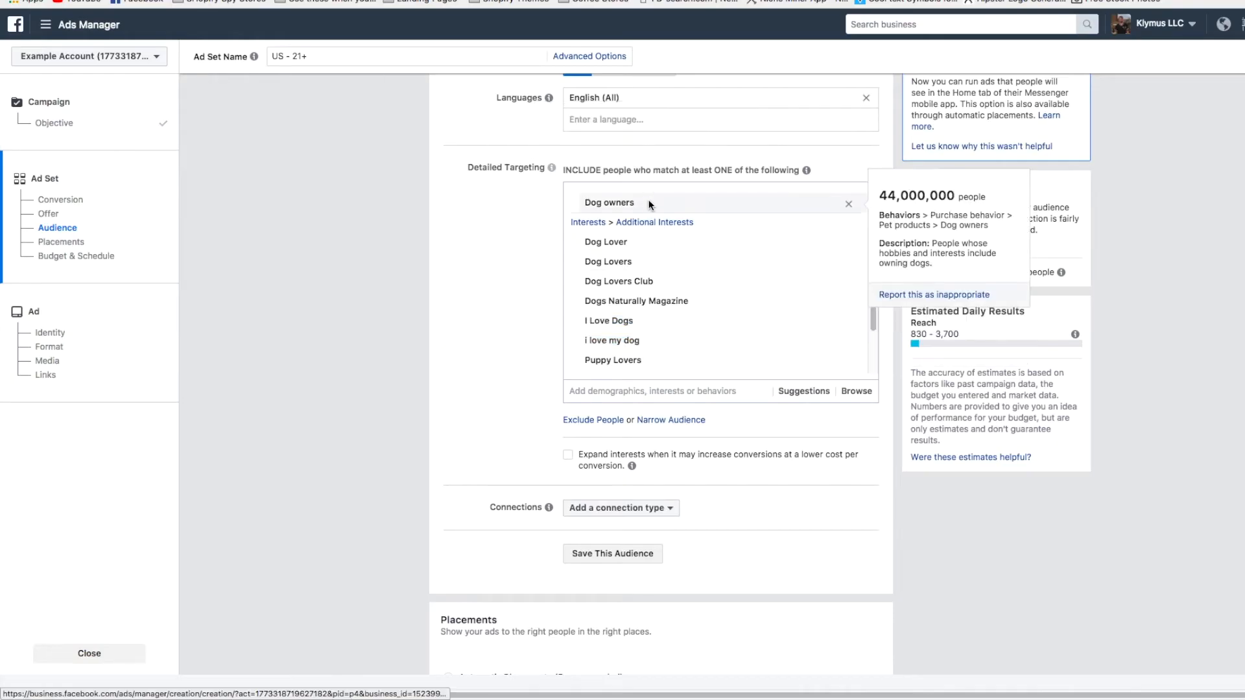
# Step: Clear the ad set's detailed targeting in Ads Manager by removing the Pet products, Additional Interests and Pets groups
pyautogui.scroll(5, 742, 220)
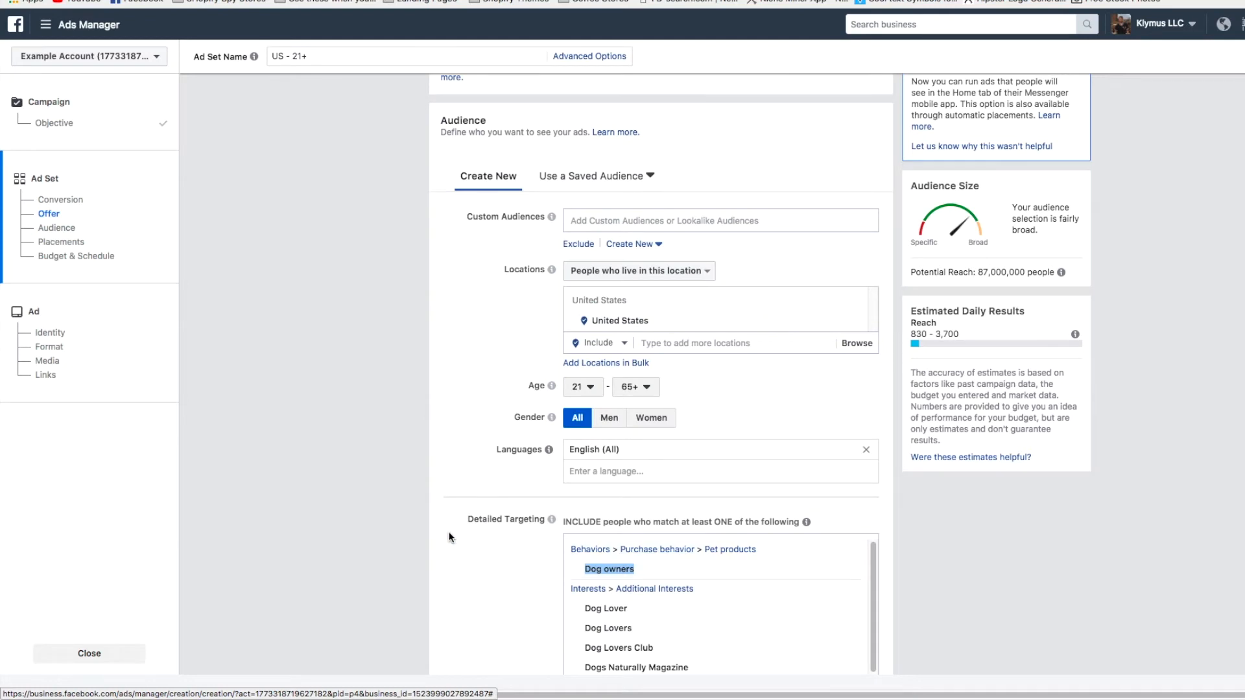
pyautogui.scroll(-2, 500, 502)
pyautogui.scroll(-2, 495, 464)
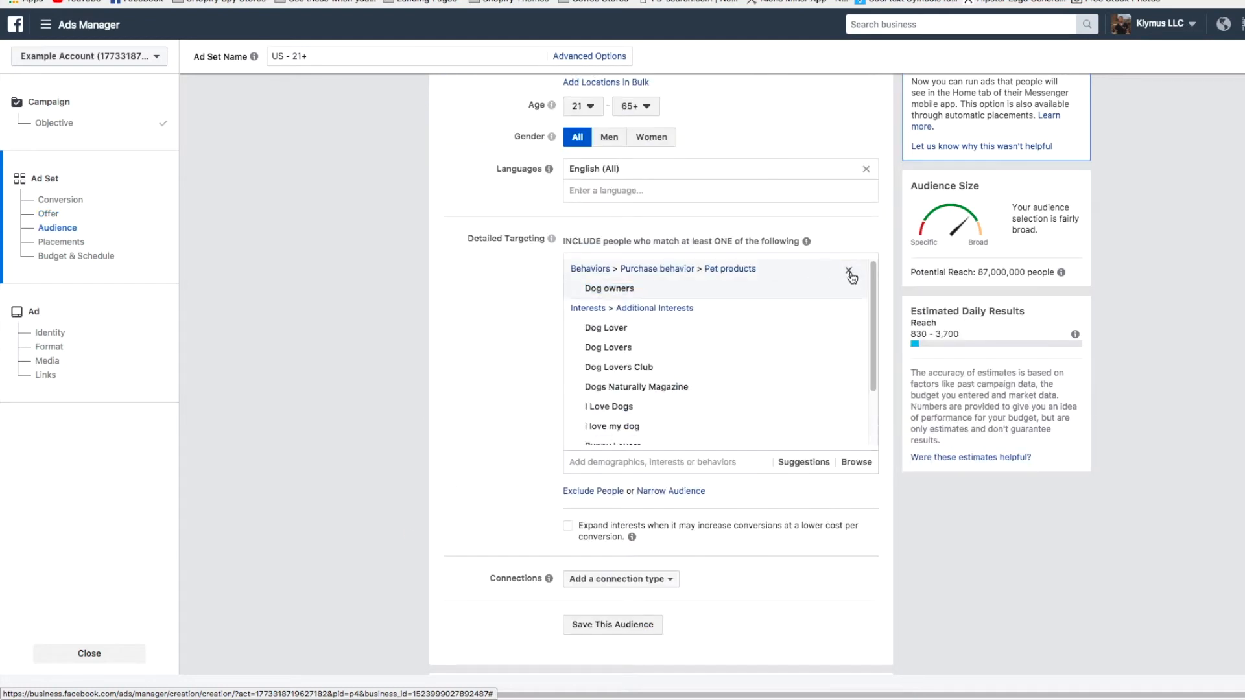
pyautogui.click(854, 271)
pyautogui.click(848, 274)
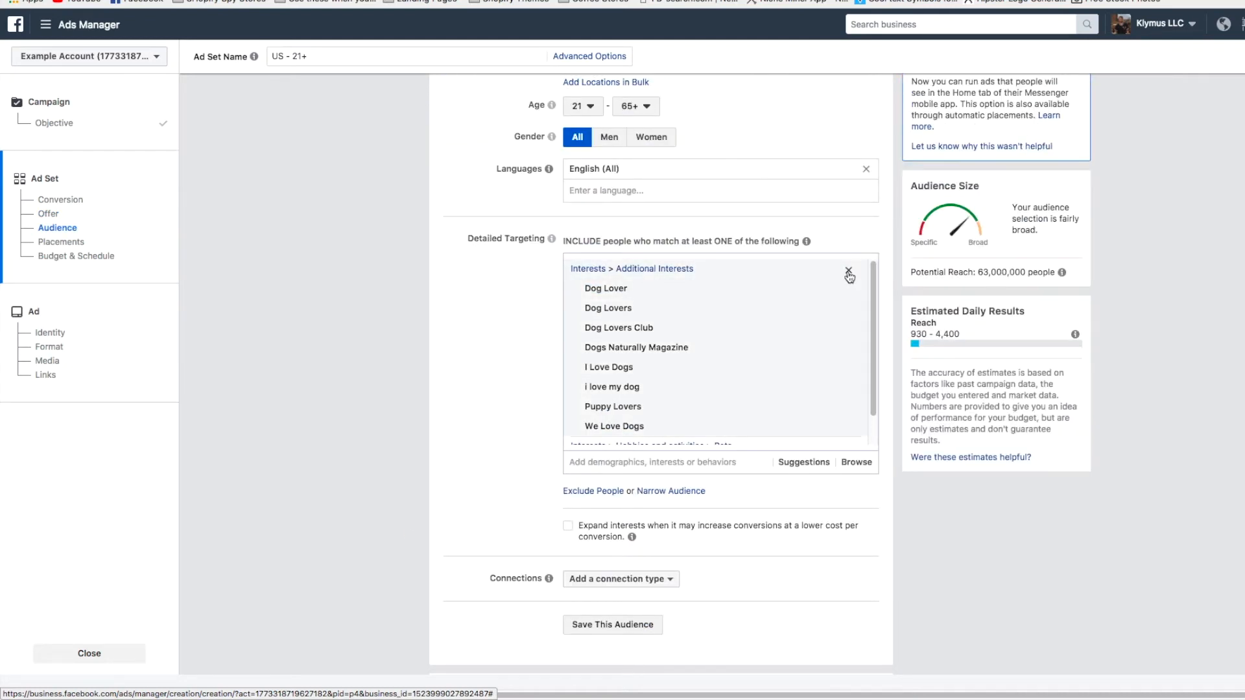
pyautogui.click(853, 273)
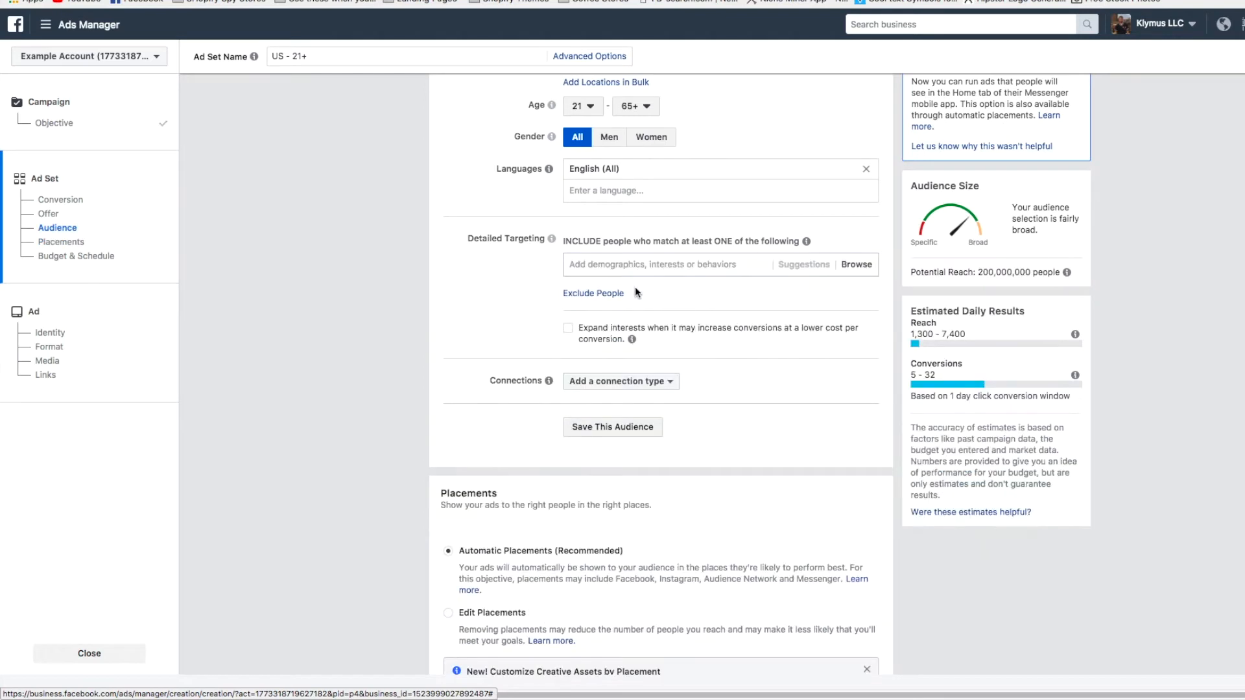
# Step: Search the detailed targeting options for "dog magazines" and clear the query
pyautogui.click(635, 265)
pyautogui.write('dog ma')
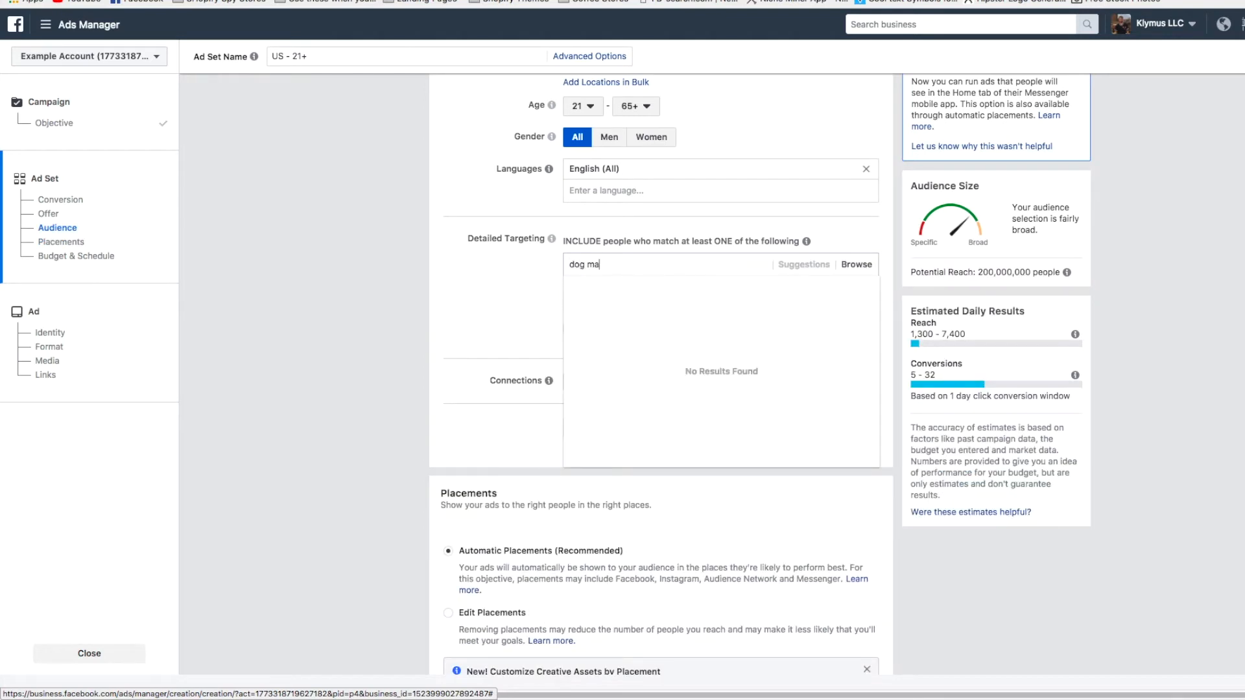
pyautogui.write('gazines')
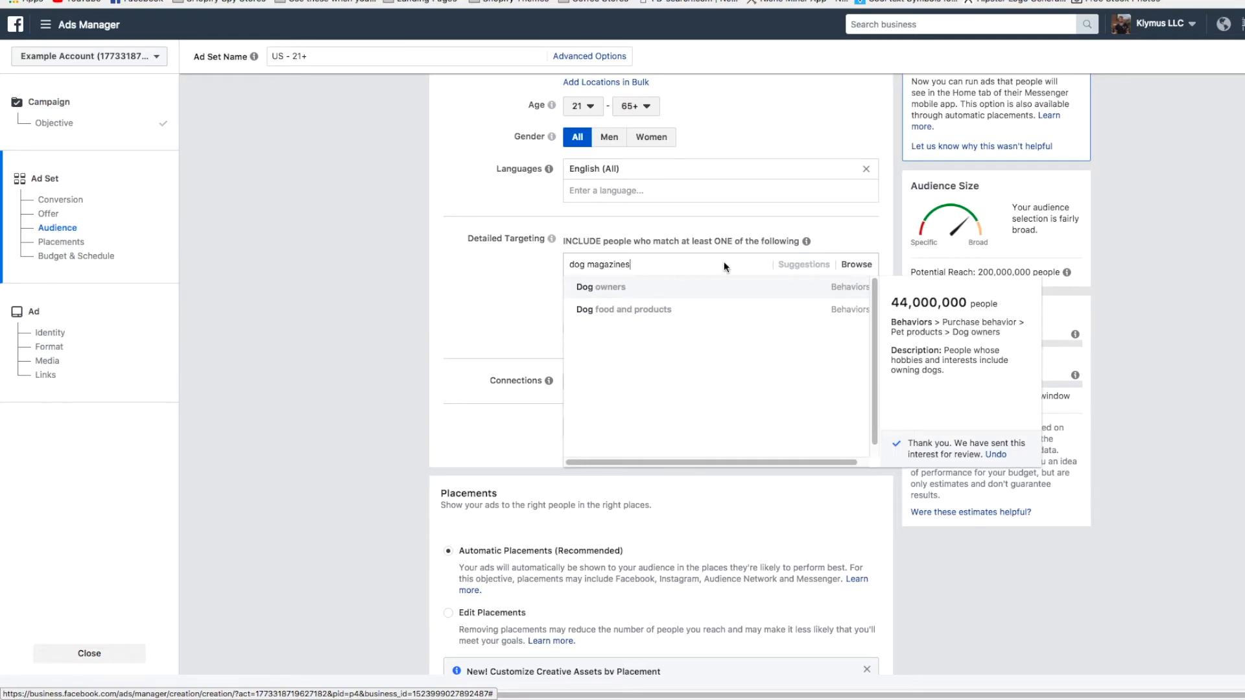
pyautogui.moveTo(726, 264); pyautogui.dragTo(404, 225)
pyautogui.press('BackSpace')
# Step: Search Google in a new tab for dog magazines and look through the allyoucanread.com Top 10 Dog Magazines list
pyautogui.press('super+t')
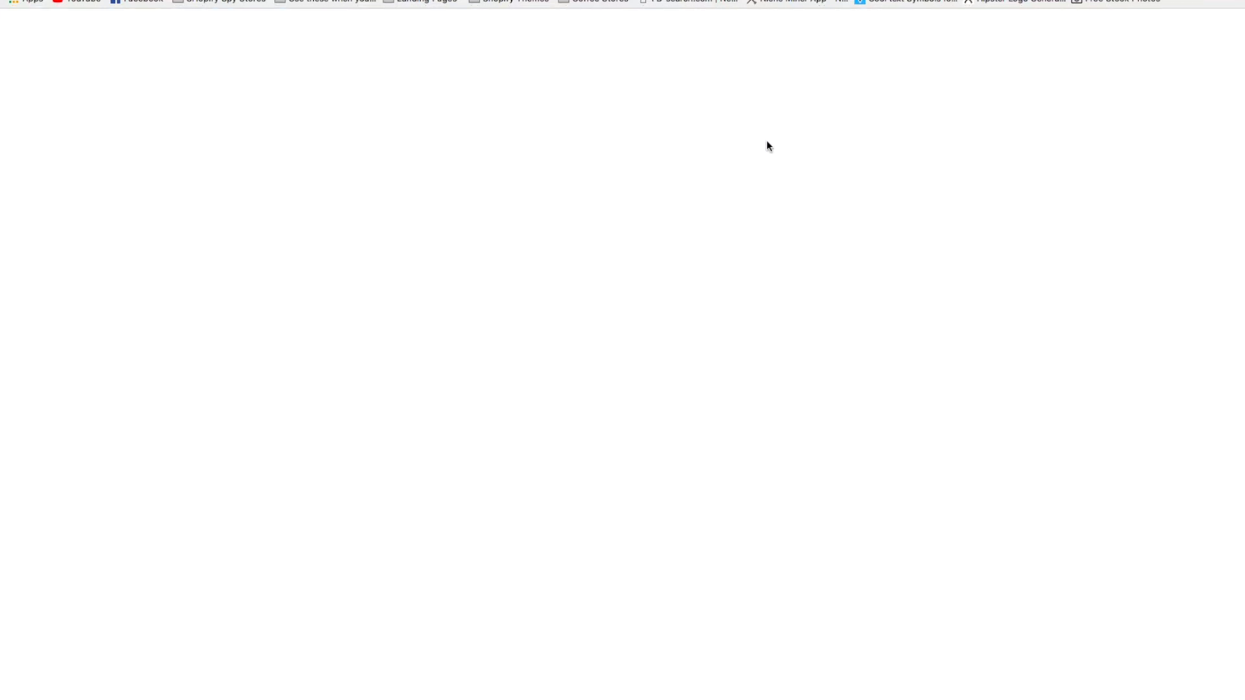
pyautogui.click(669, 215)
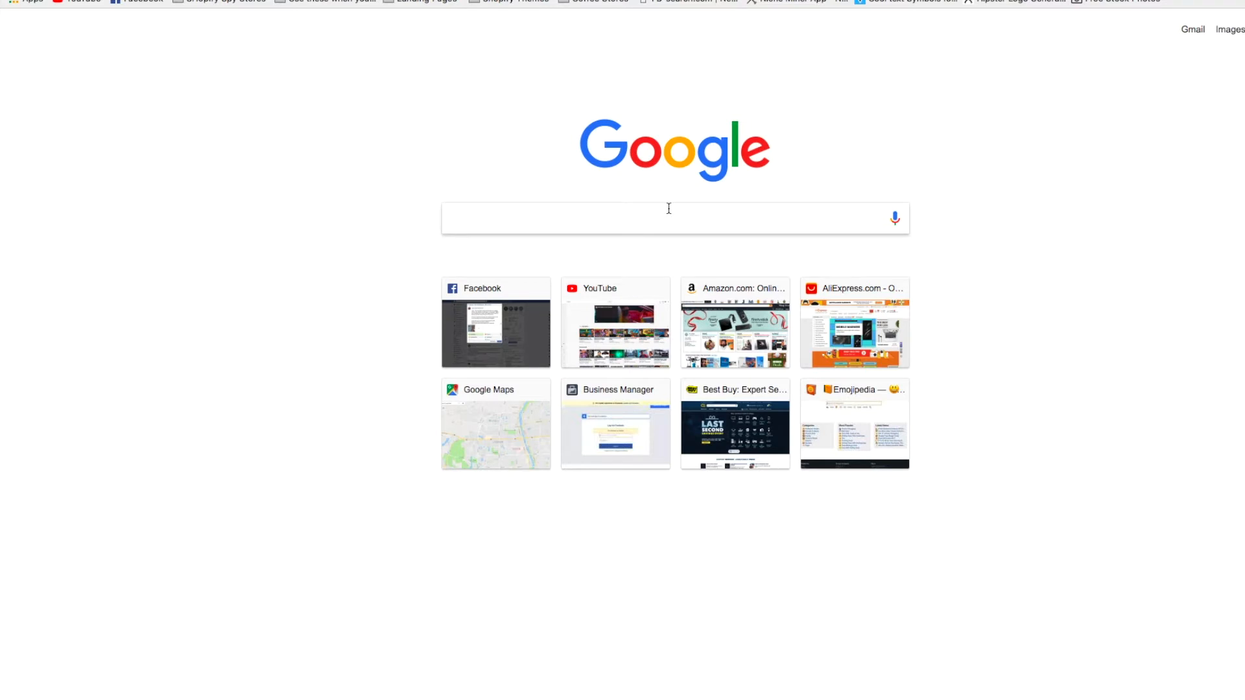
pyautogui.write('dog magazine')
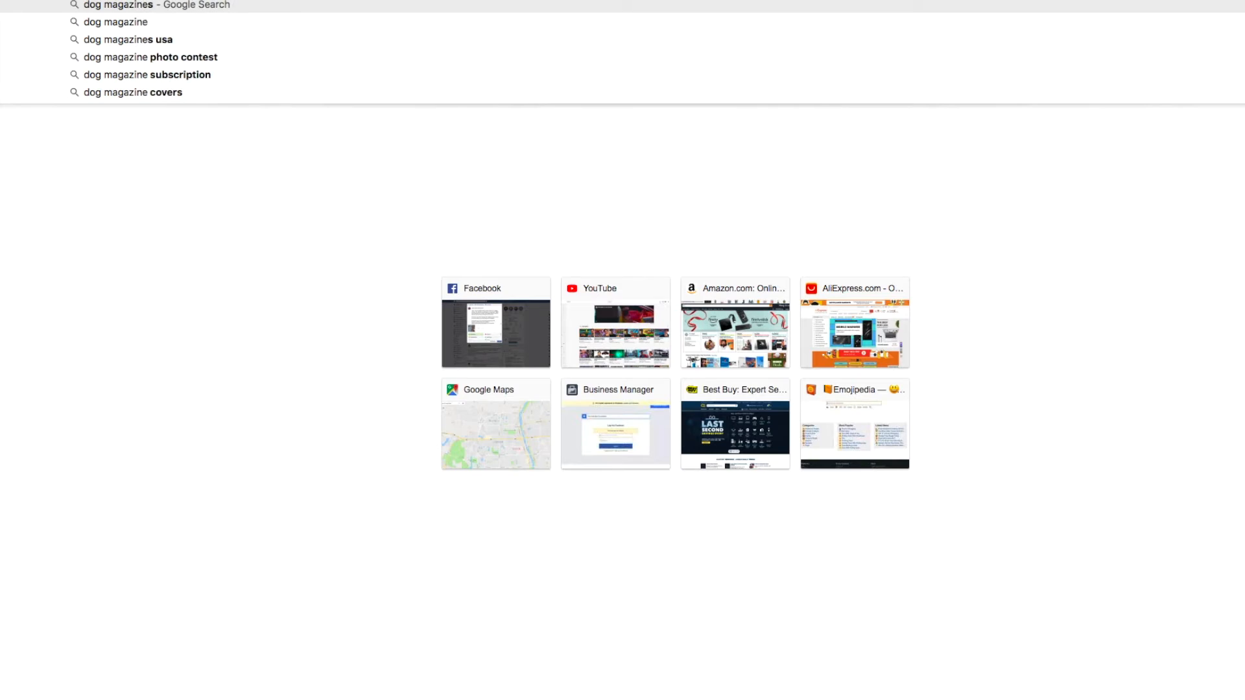
pyautogui.press('Return')
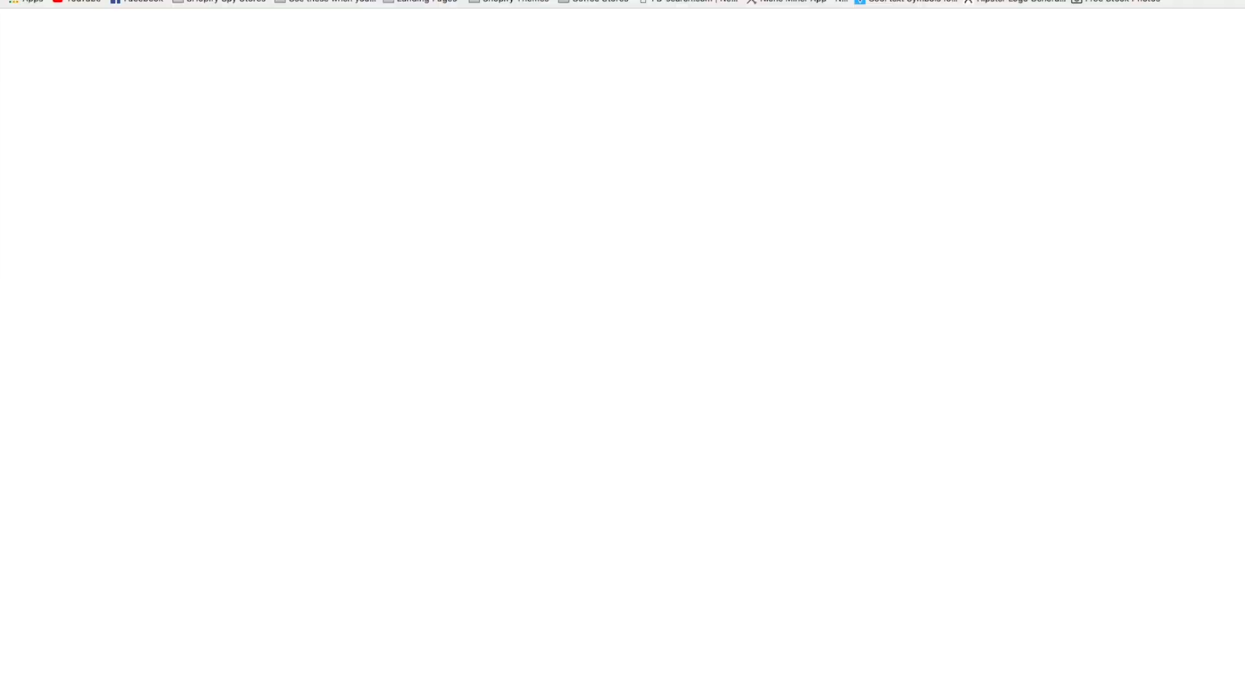
pyautogui.scroll(-5, 53, 252)
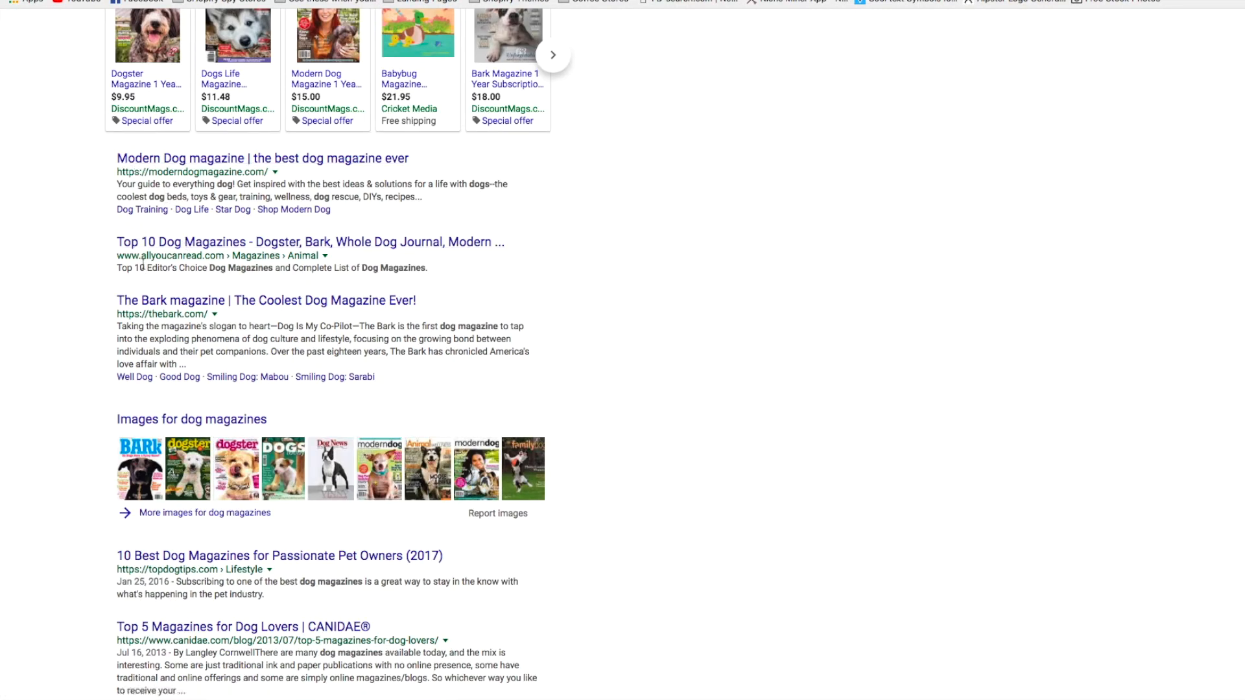
pyautogui.click(131, 239)
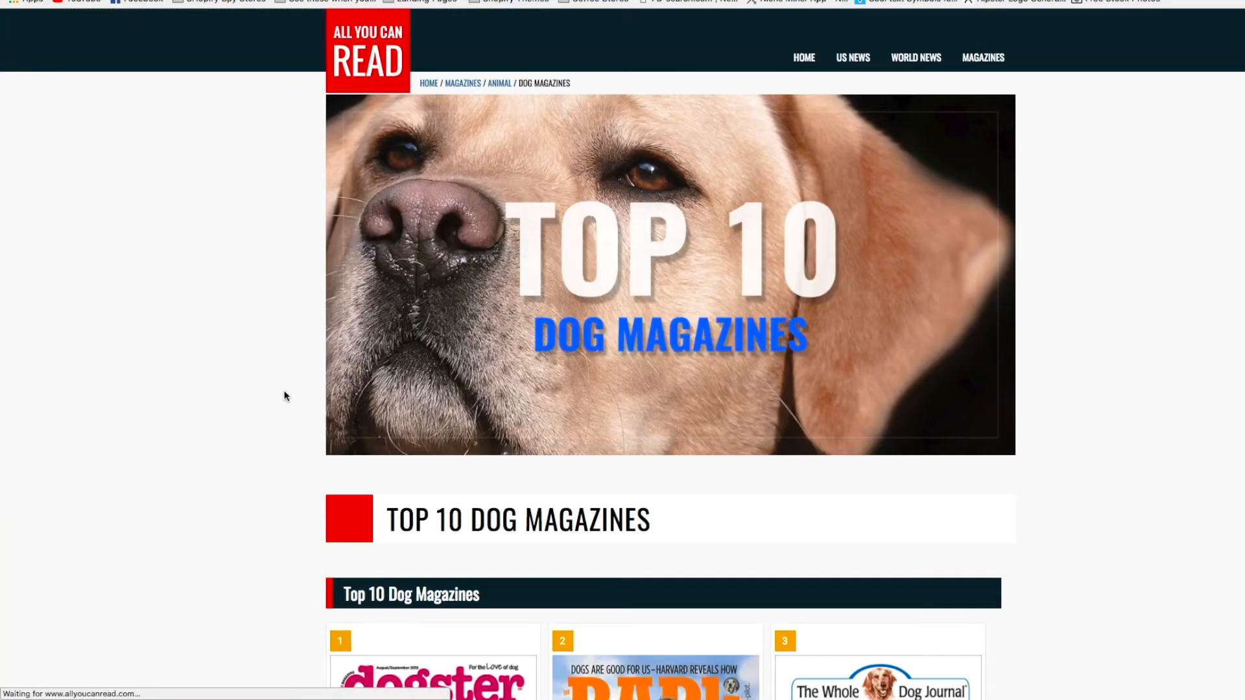
pyautogui.scroll(-5, 283, 396)
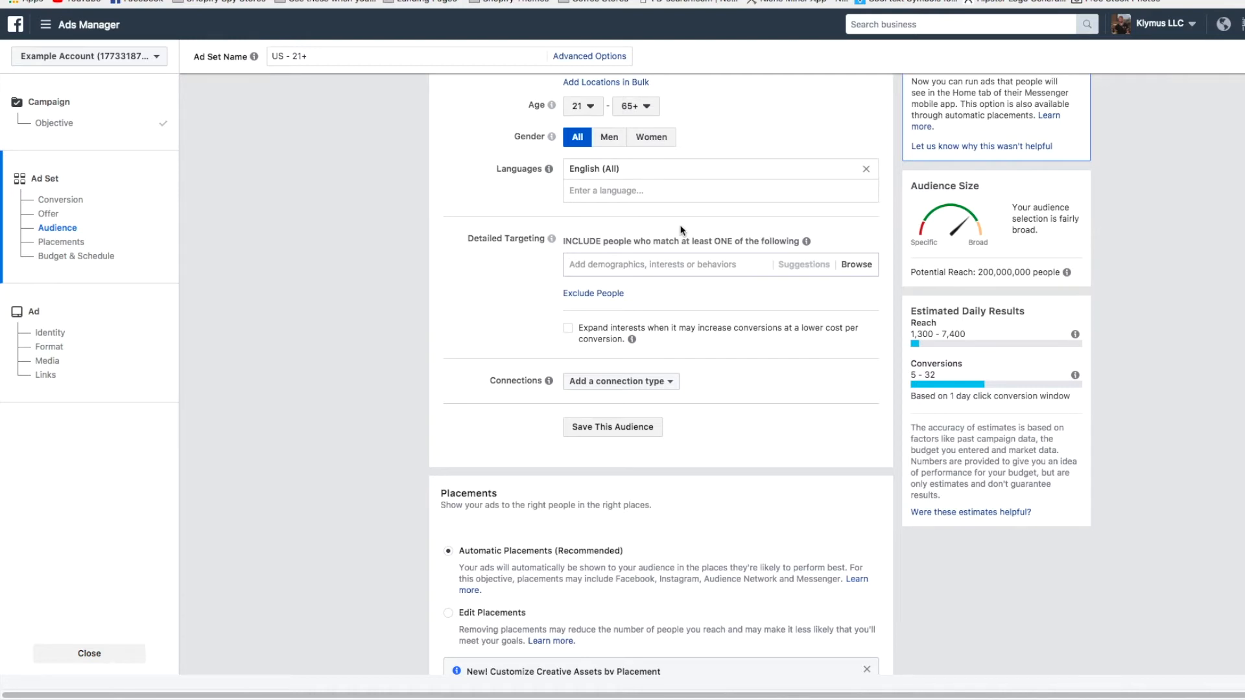
# Step: Look up "dogster" in Ads Manager's detailed targeting and add the Dogster interest
pyautogui.click(675, 265)
pyautogui.write('dogster')
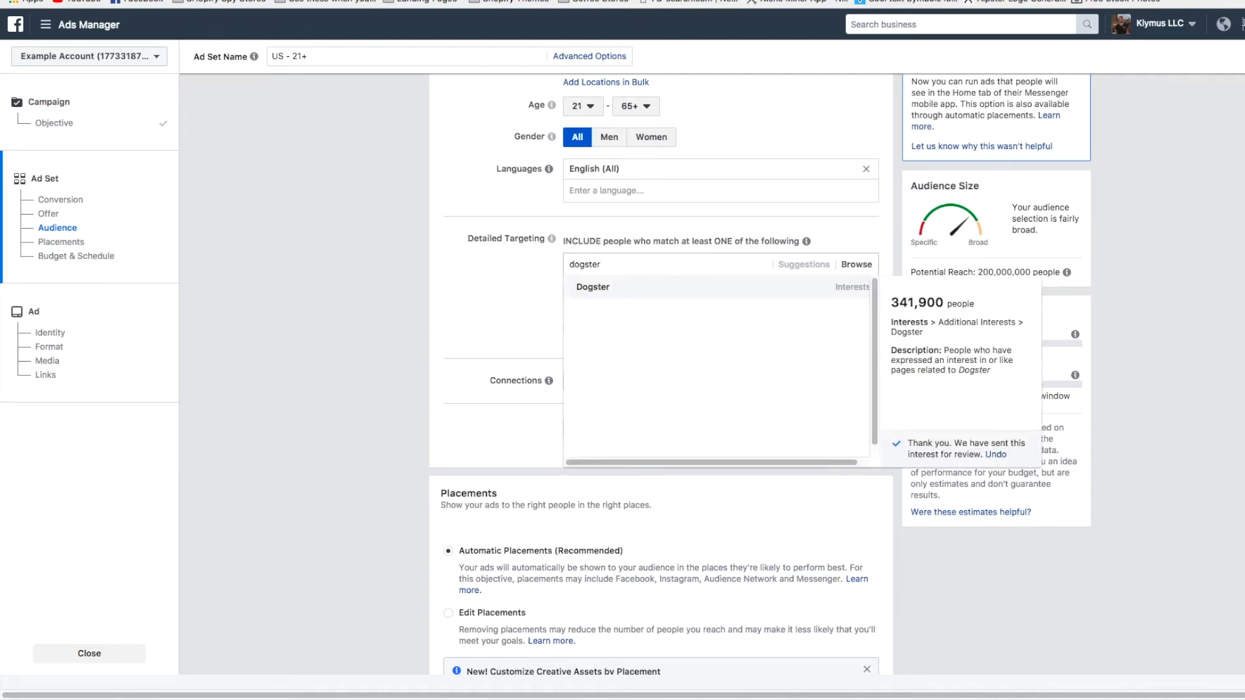
pyautogui.press('Return')
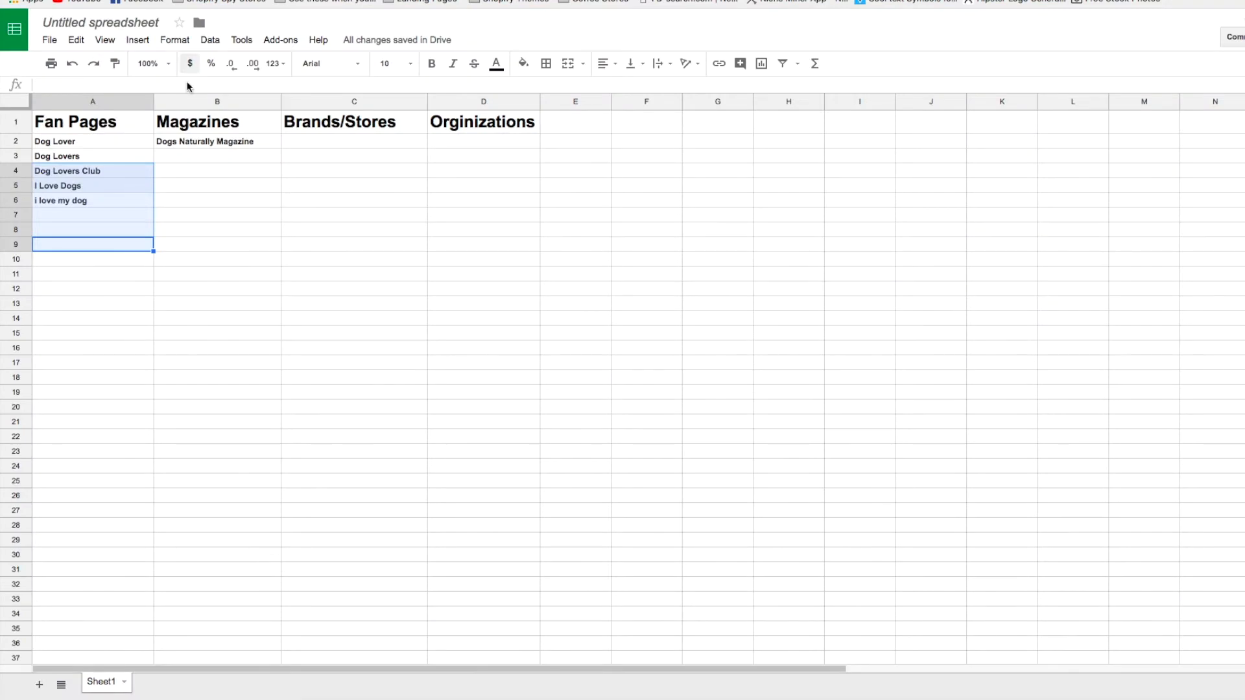
# Step: Enter Dogster in cell B3 of the spreadsheet's Magazines column
pyautogui.click(209, 153)
pyautogui.write('Dog')
pyautogui.write('sr=')
pyautogui.press('BackSpace')
pyautogui.press('BackSpace')
pyautogui.write('ter')
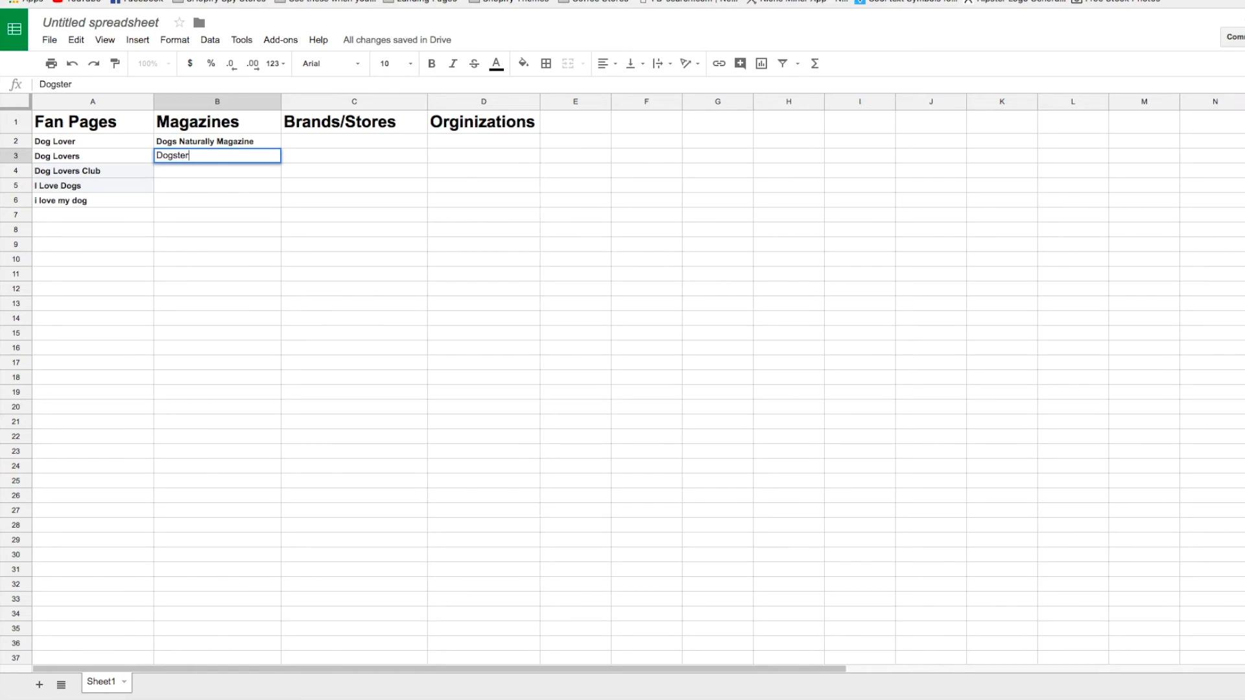
# Step: Look through the first six entries of the Top 10 Dog Magazines web page for magazine names to target
pyautogui.click(518, 2)
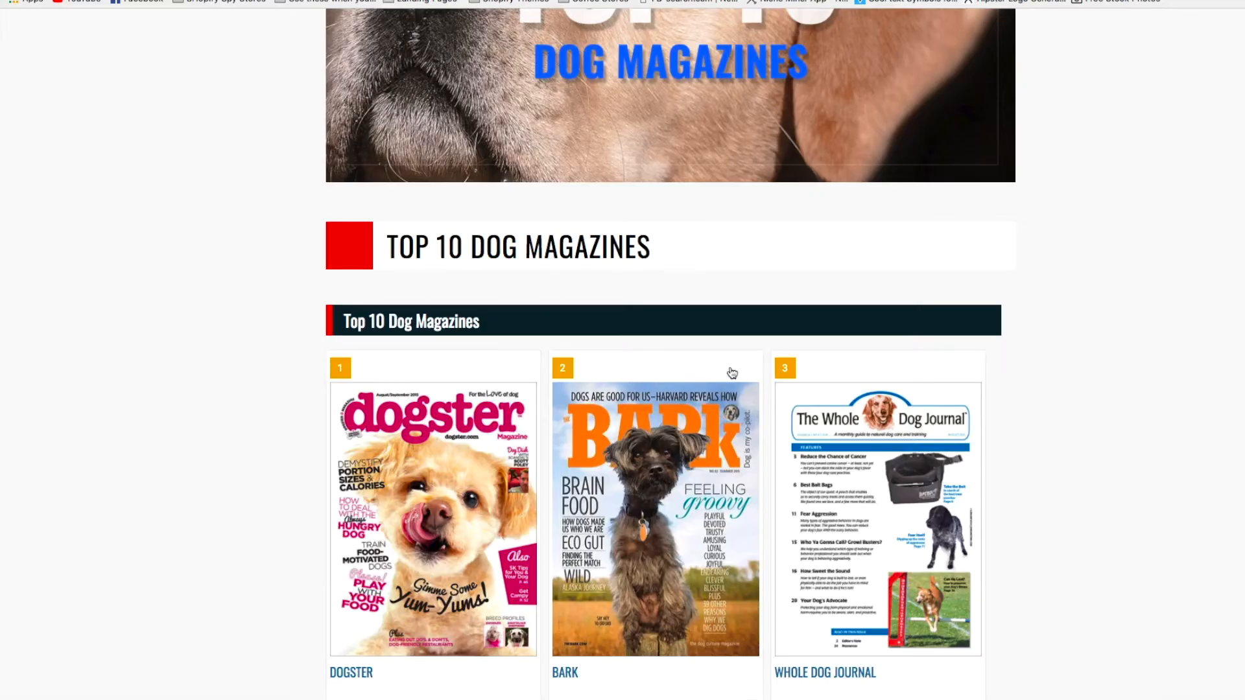
pyautogui.scroll(-5, 673, 350)
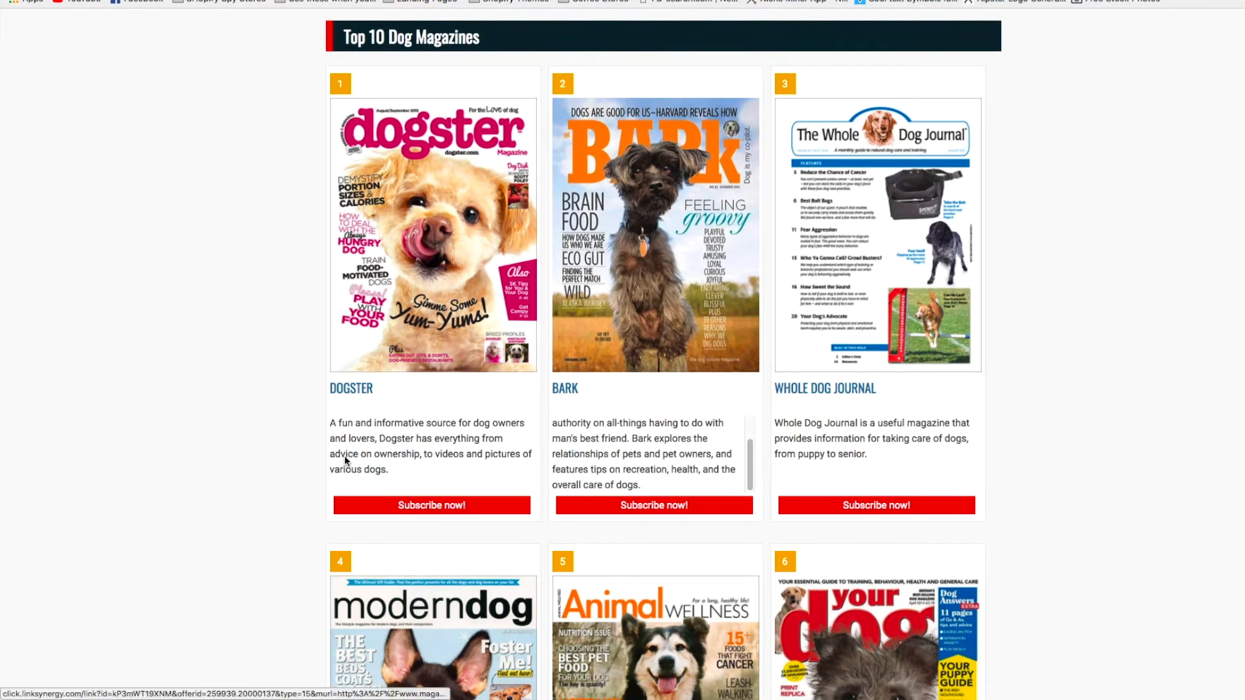
pyautogui.scroll(-2, 104, 454)
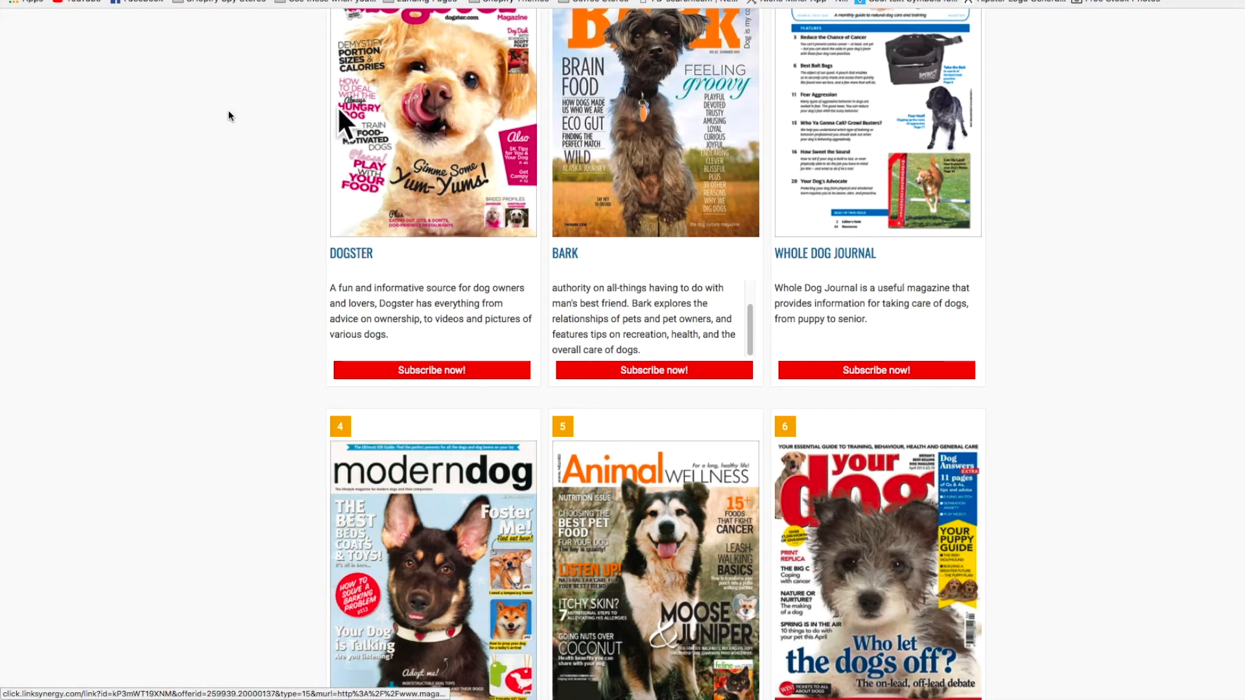
pyautogui.scroll(4, 727, 211)
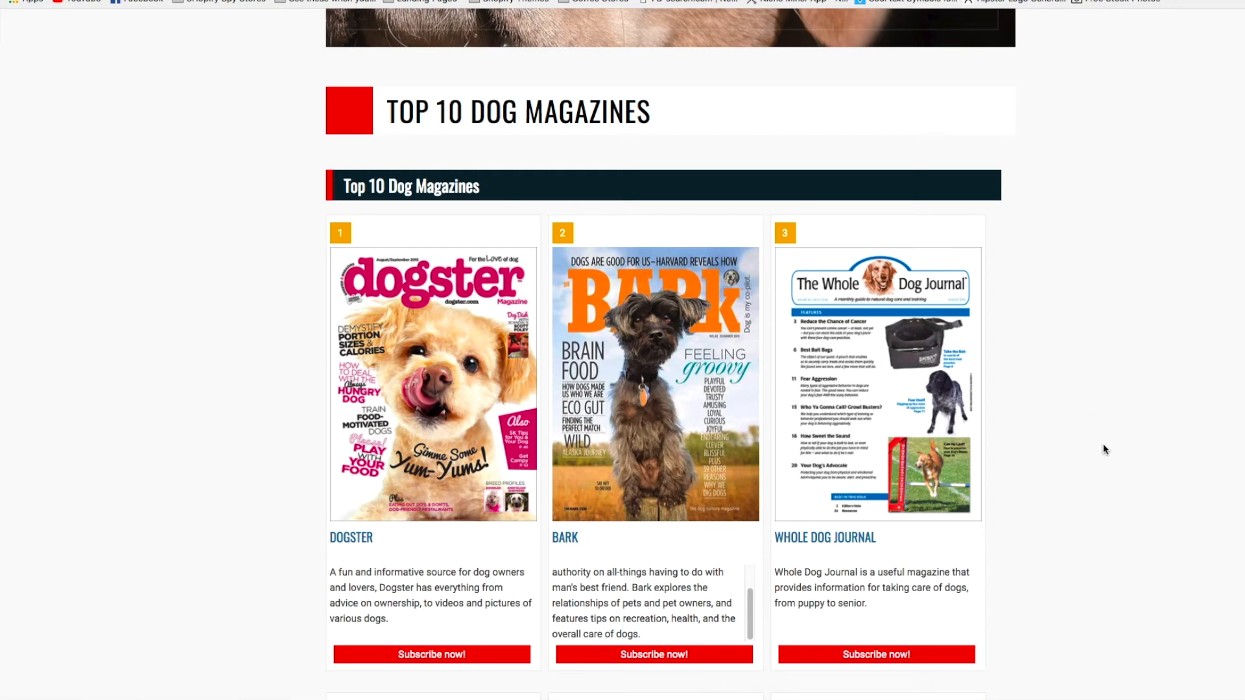
pyautogui.scroll(-3, 188, 267)
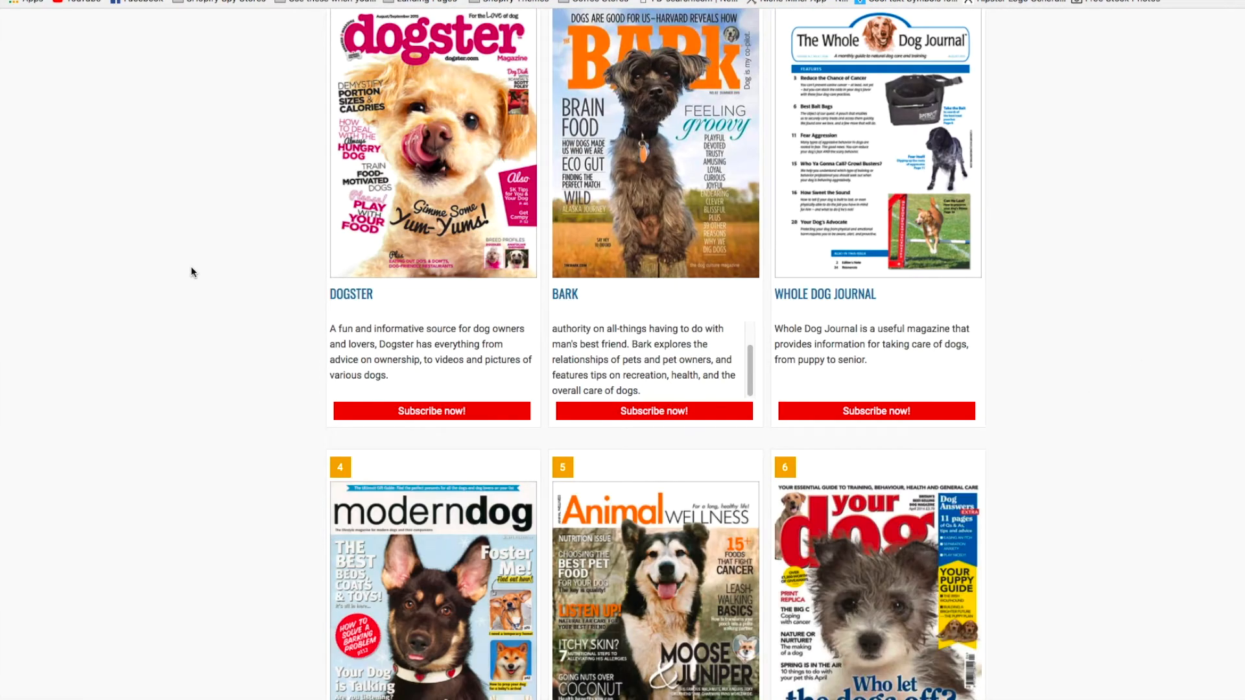
pyautogui.scroll(-2, 214, 272)
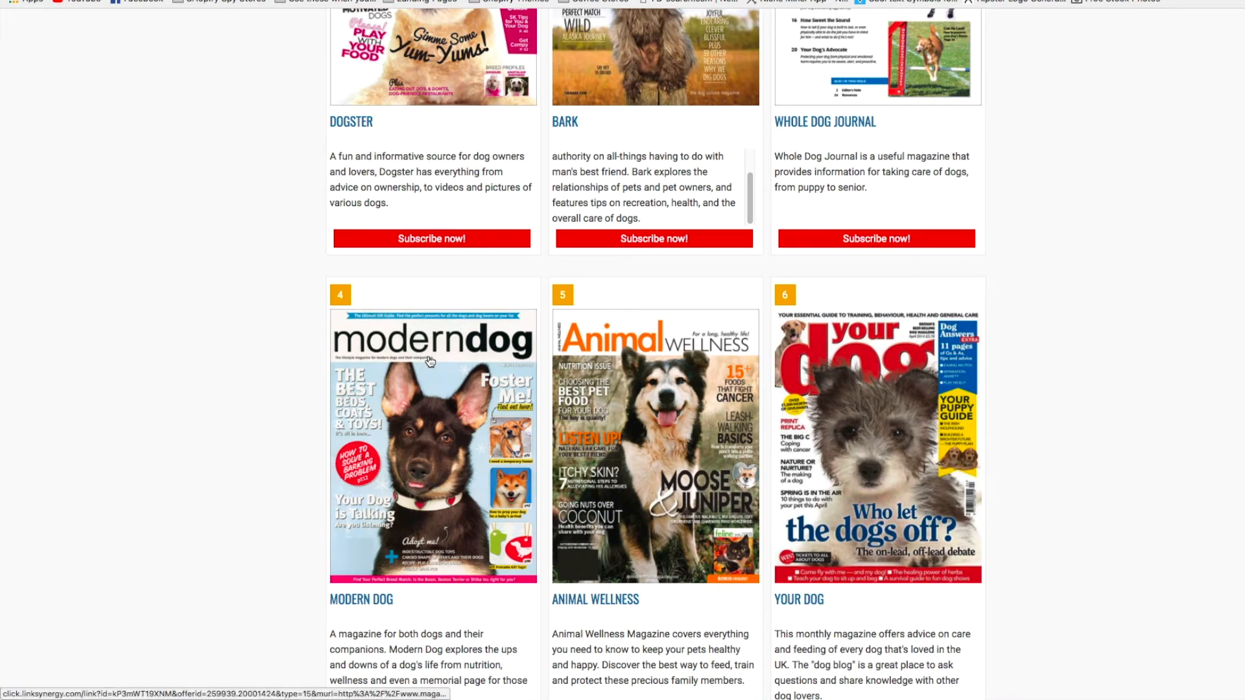
pyautogui.scroll(-3, 444, 363)
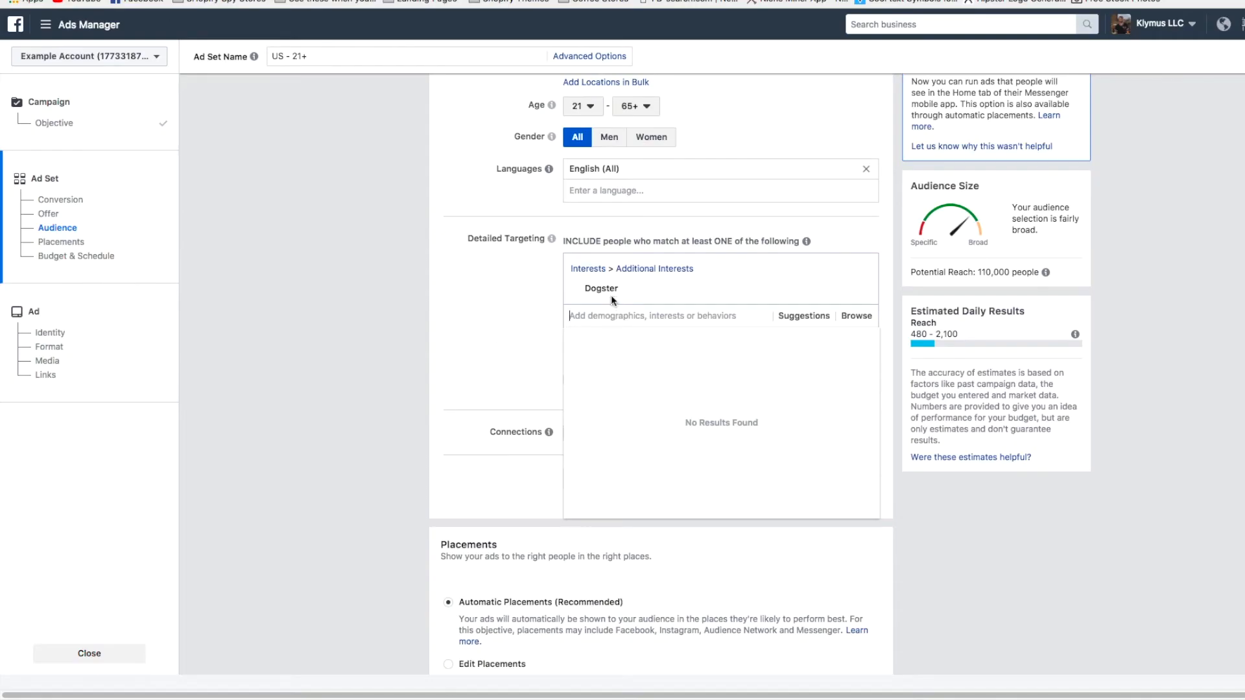
# Step: Look up "bark" in Ads Manager's detailed targeting and add the Bark Magazine interest
pyautogui.moveTo(611, 294)
pyautogui.write('bark')
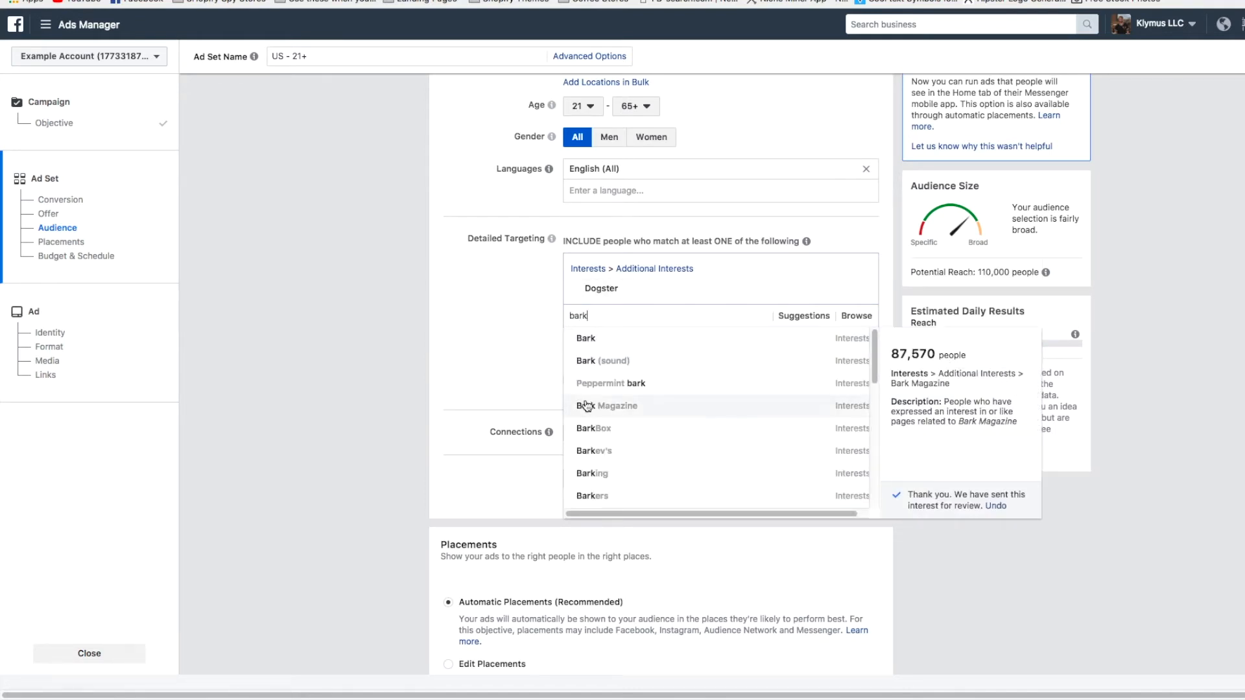
pyautogui.click(587, 405)
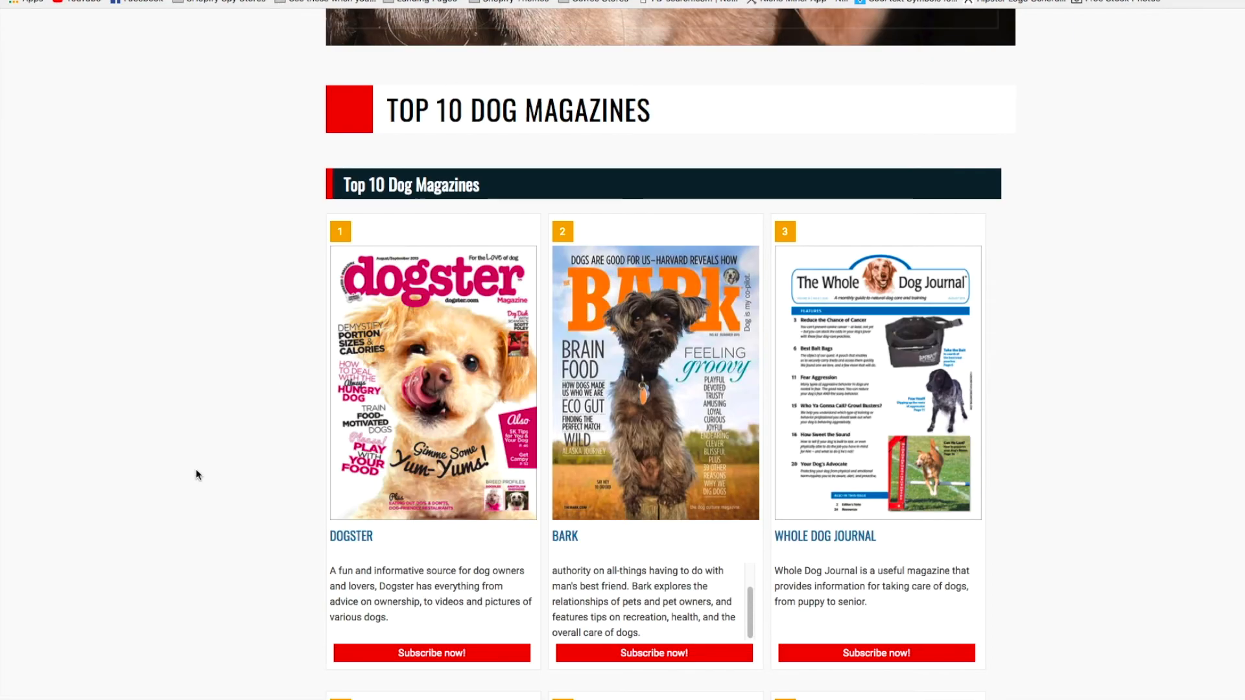
# Step: Check the magazine list again, then look up "whole dog" in detailed targeting and add The Whole Dog Journal
pyautogui.scroll(-5, 196, 462)
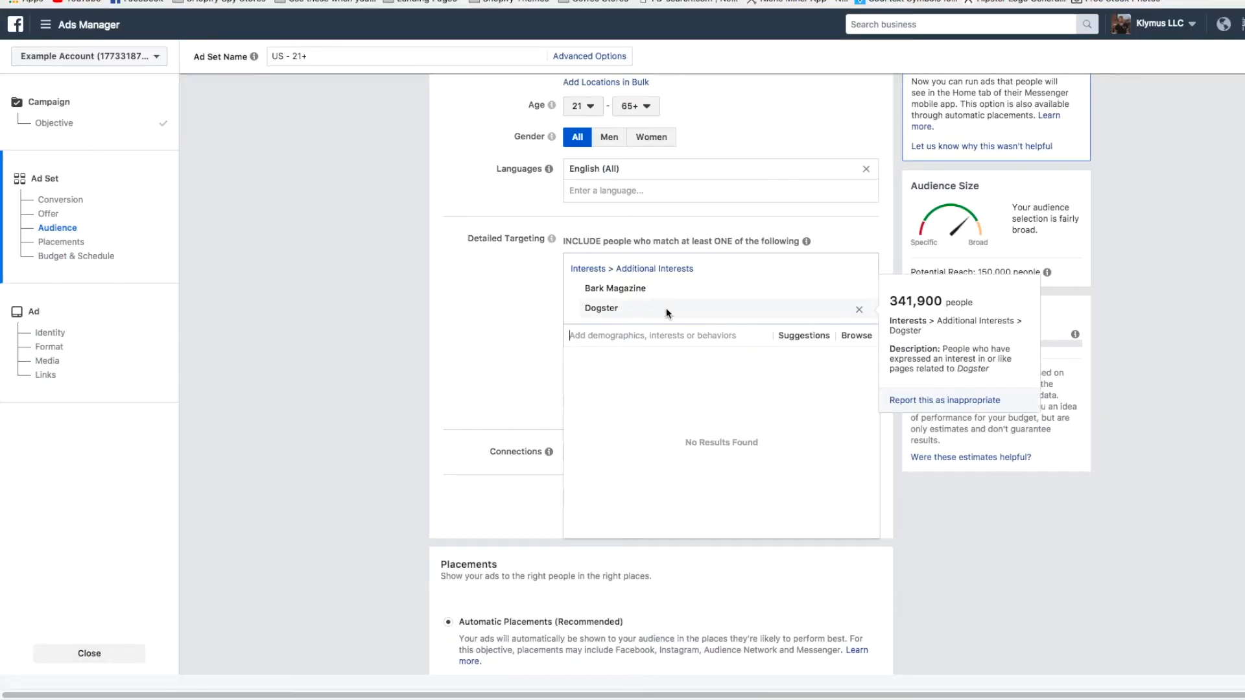
pyautogui.write('whole dog')
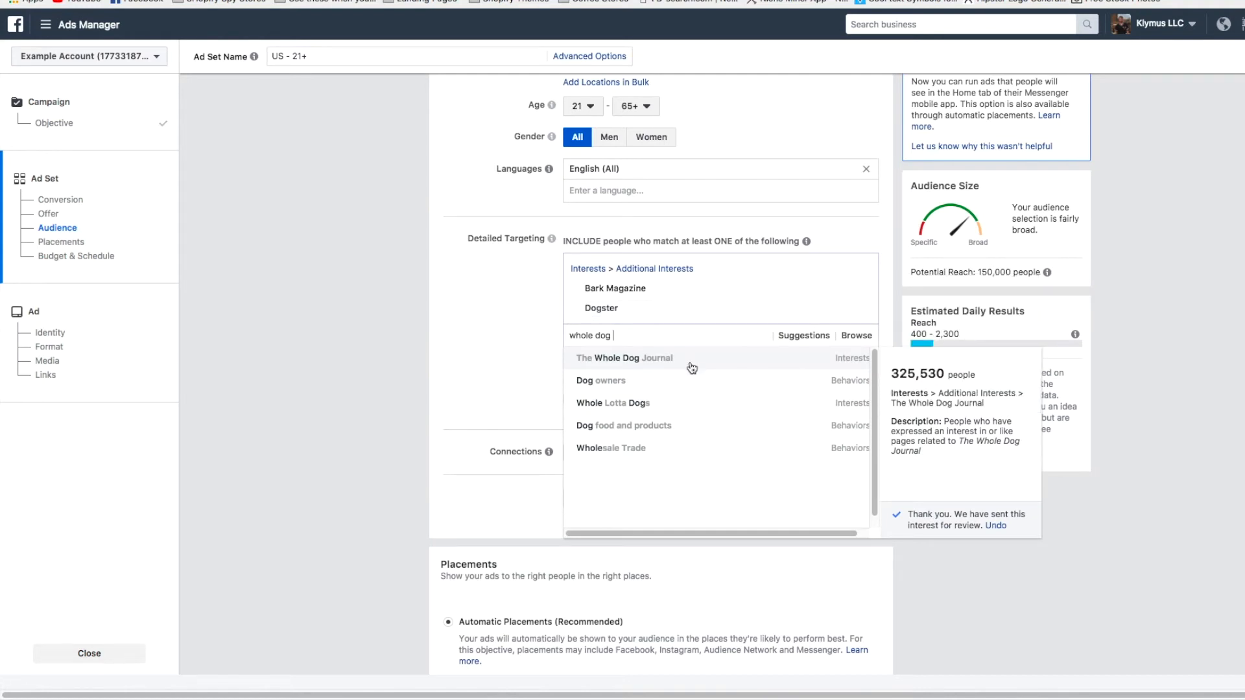
pyautogui.click(692, 369)
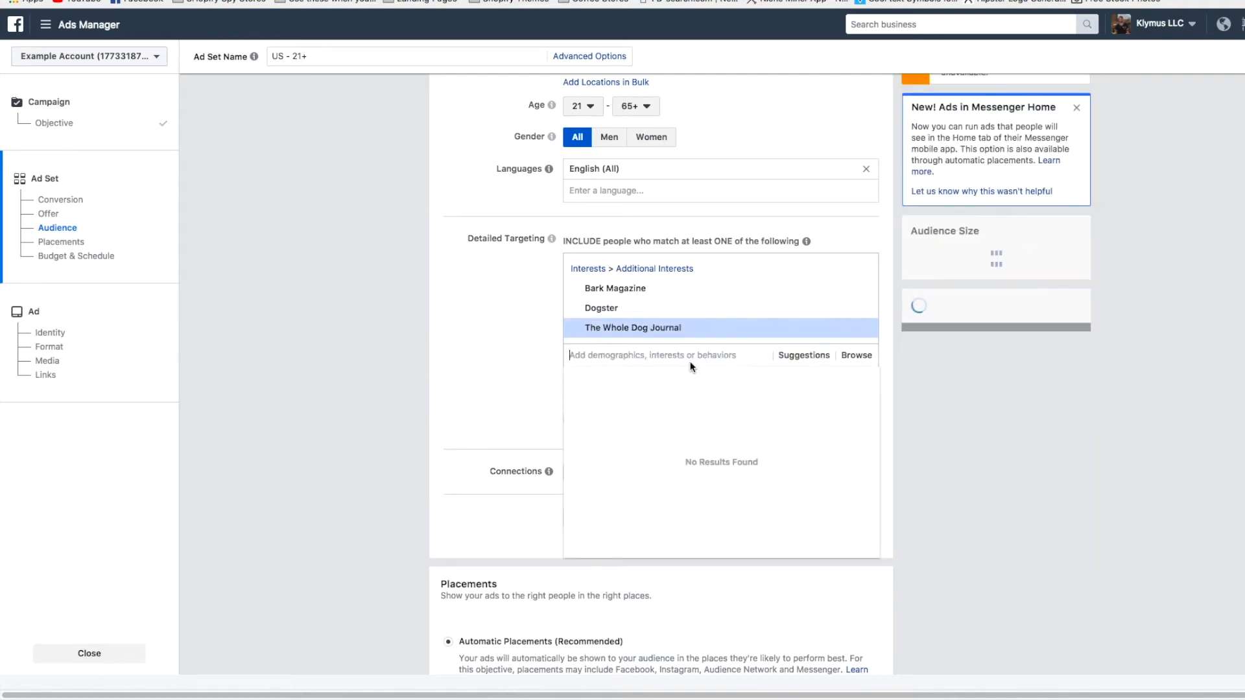
pyautogui.click(482, 349)
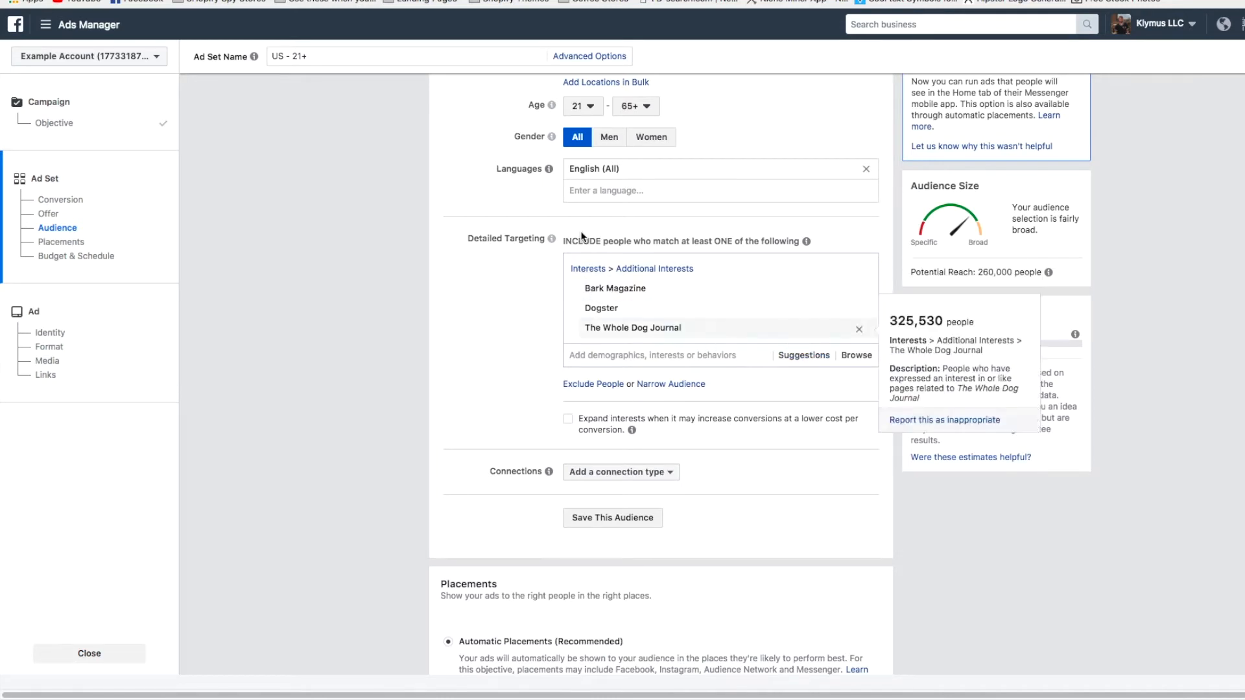
# Step: Add suggested interests Dogs Today Magazine, American Dog Magazine, Dogs Naturally Magazine, Your Dog Magazine and The Dogington Post, leaving out Animal Wellness Magazine
pyautogui.click(801, 356)
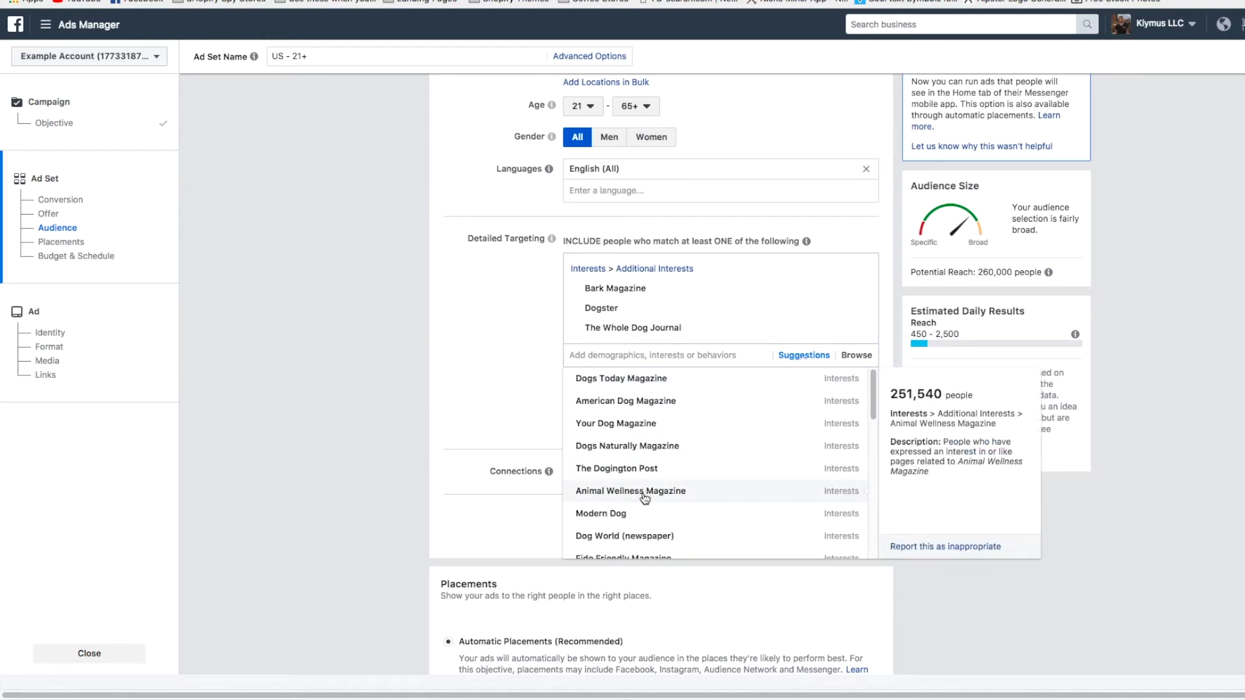
pyautogui.click(628, 379)
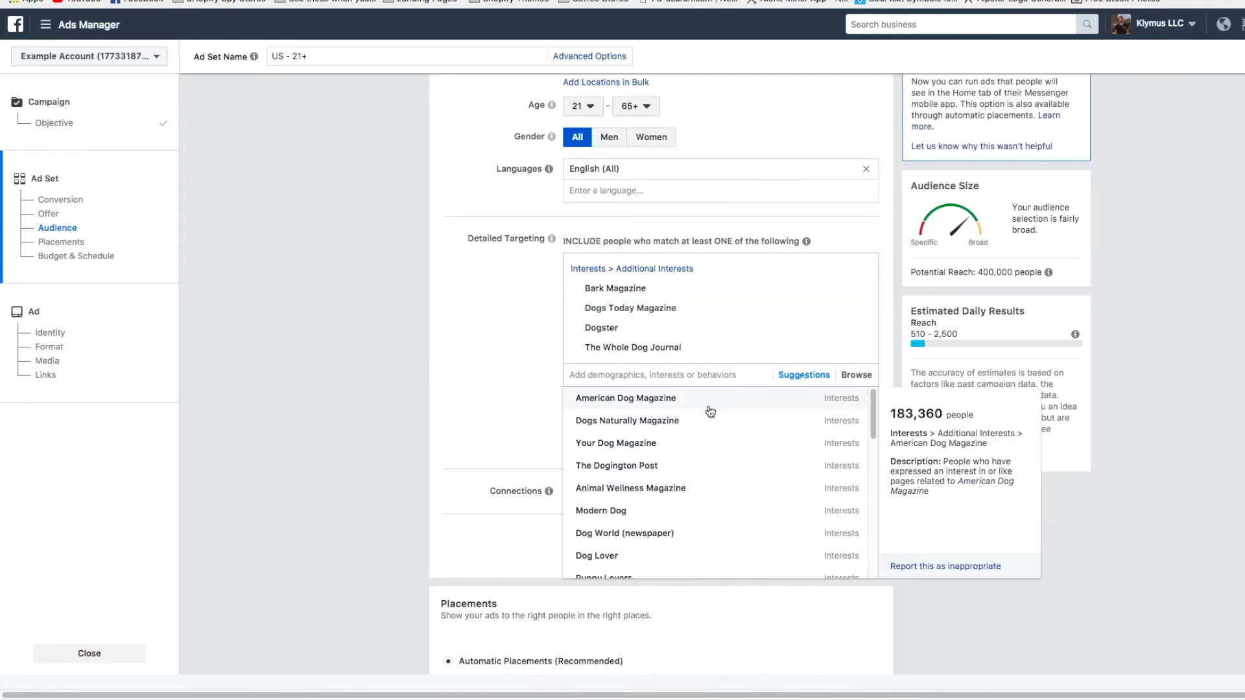
pyautogui.click(710, 409)
pyautogui.click(699, 425)
pyautogui.click(695, 444)
pyautogui.click(695, 467)
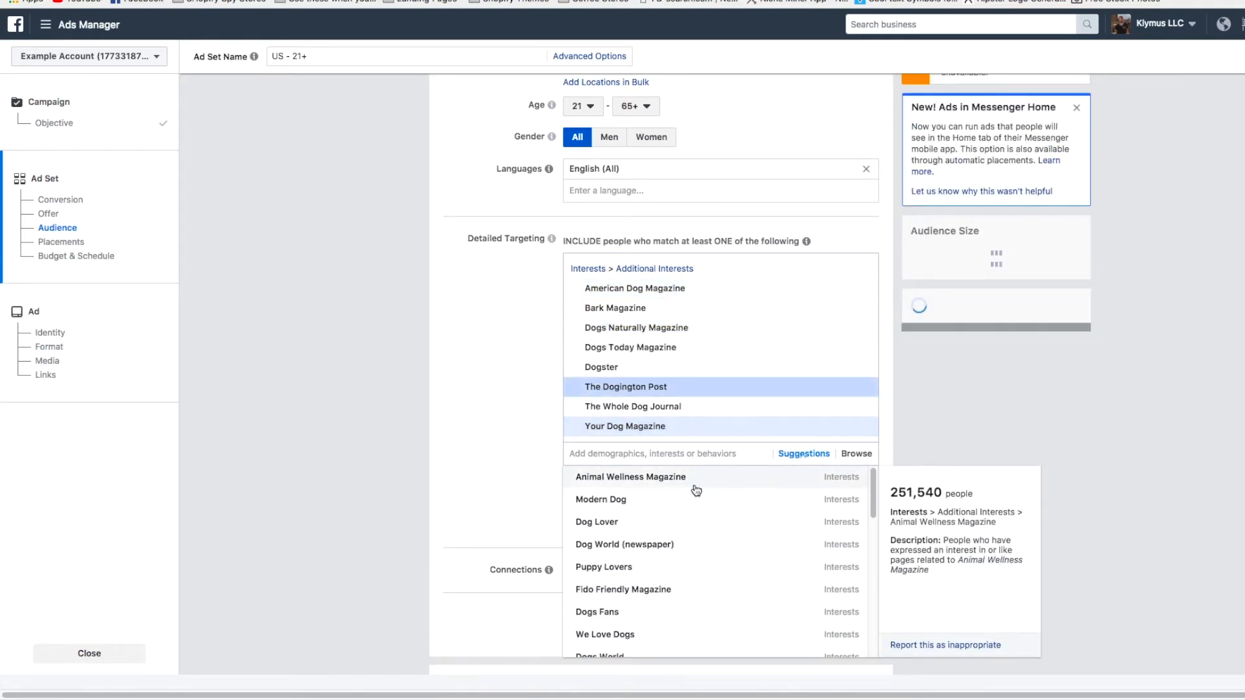
pyautogui.click(696, 491)
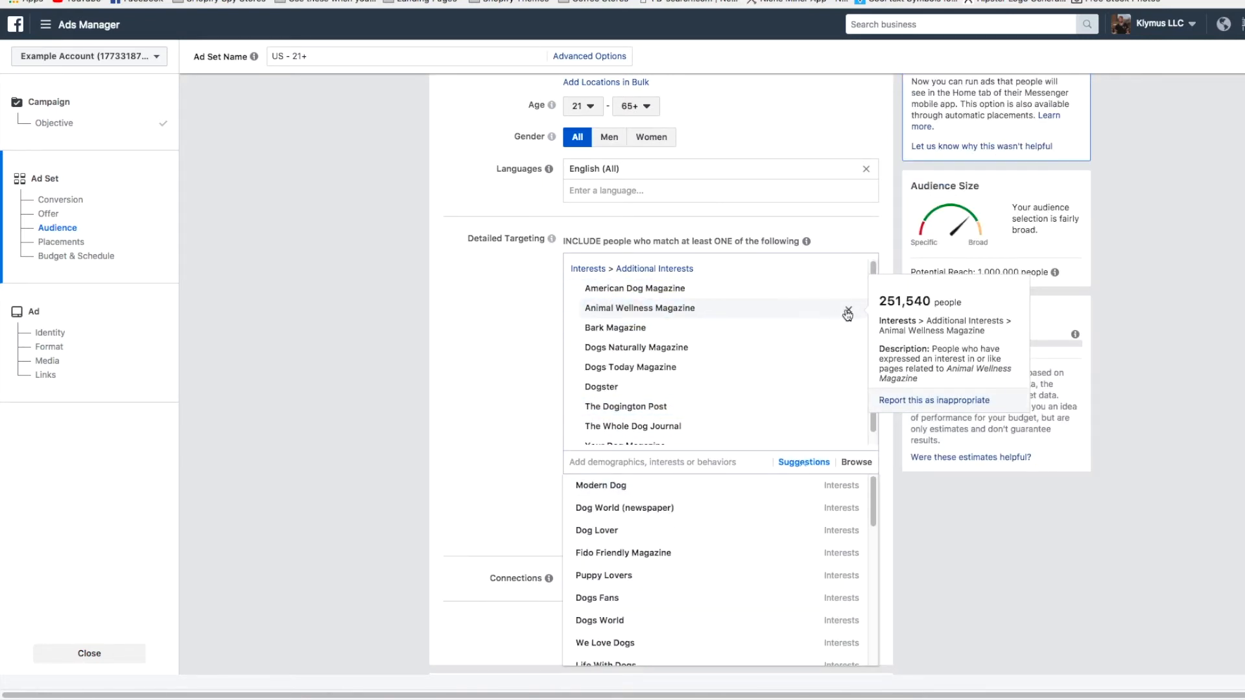
pyautogui.click(848, 311)
# Step: Copy all the magazine interests from detailed targeting and paste them into the spreadsheet's Magazines column from cell B4 down
pyautogui.scroll(-1, 643, 387)
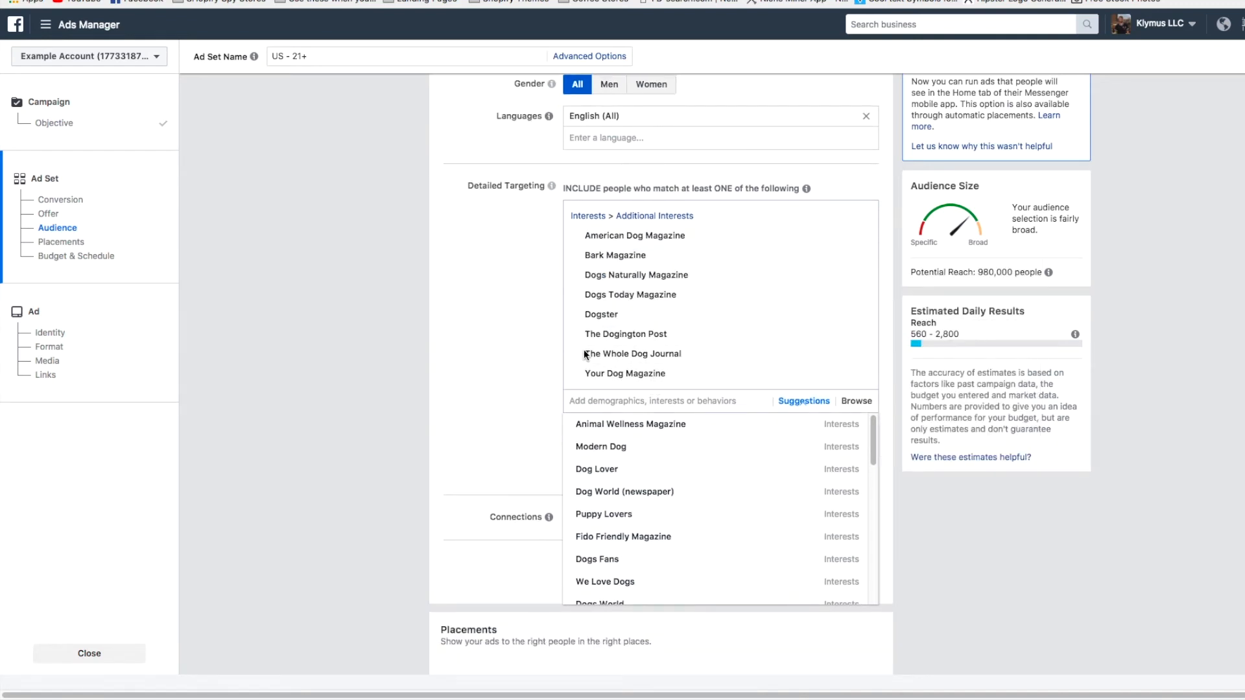
pyautogui.moveTo(670, 372); pyautogui.dragTo(587, 231)
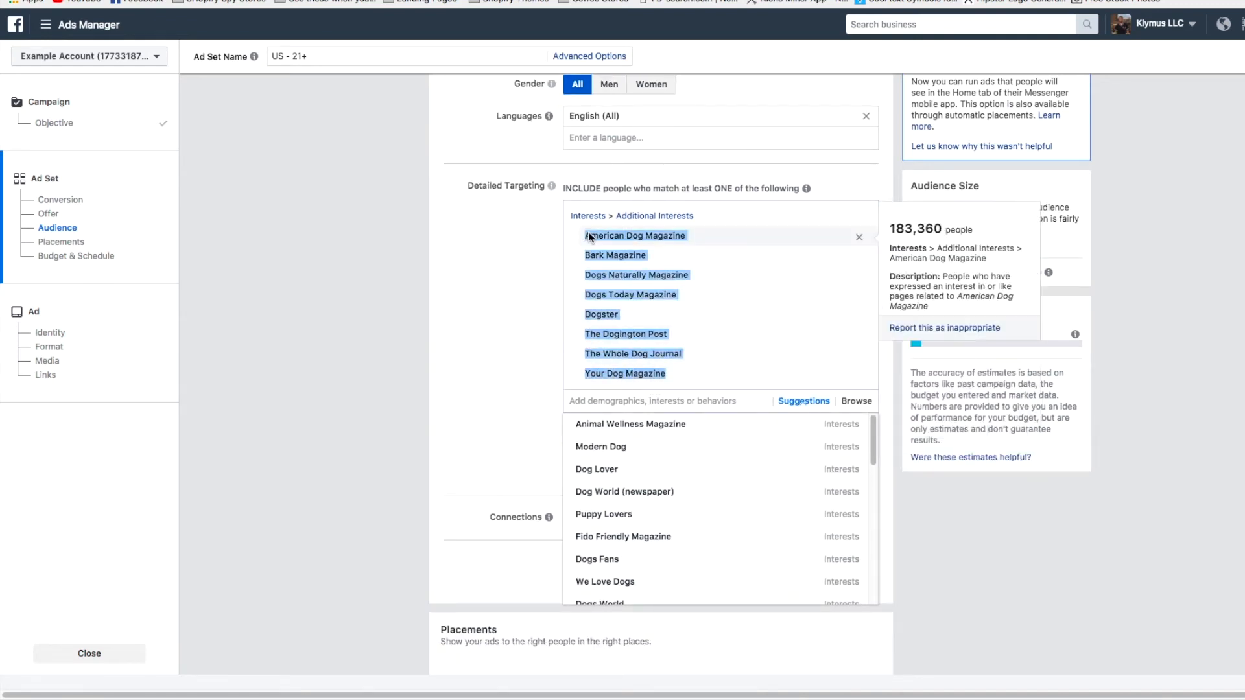
pyautogui.click(325, 1)
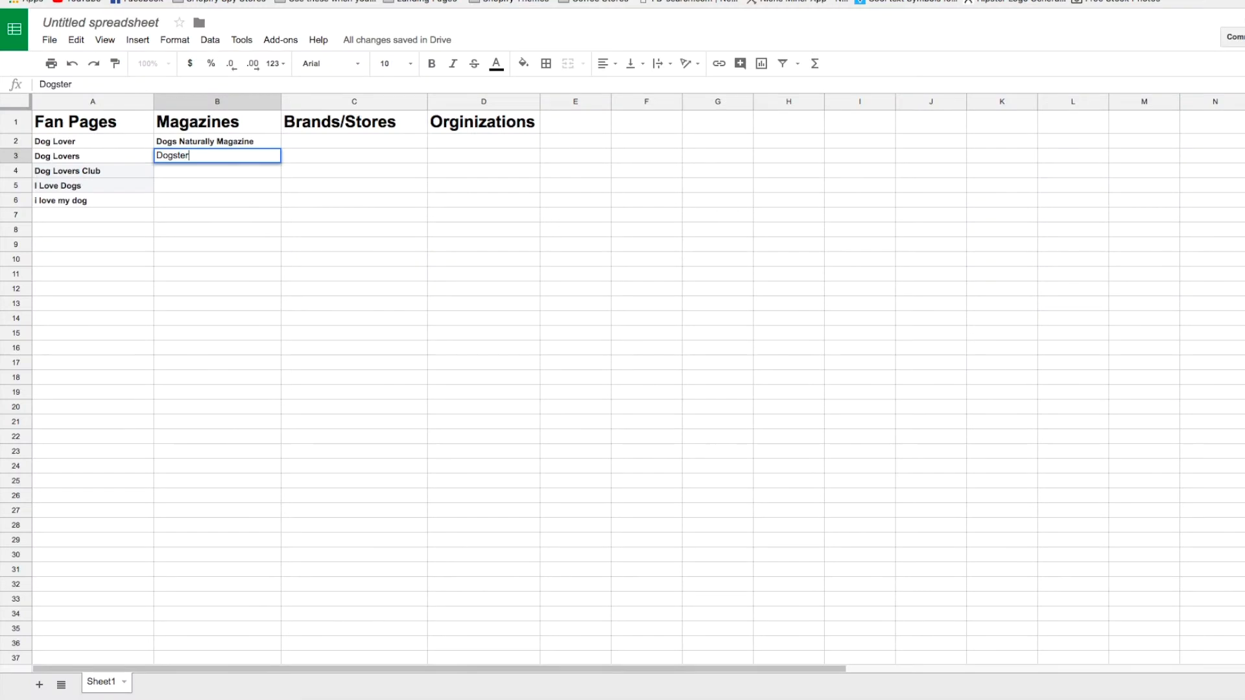
pyautogui.click(222, 184)
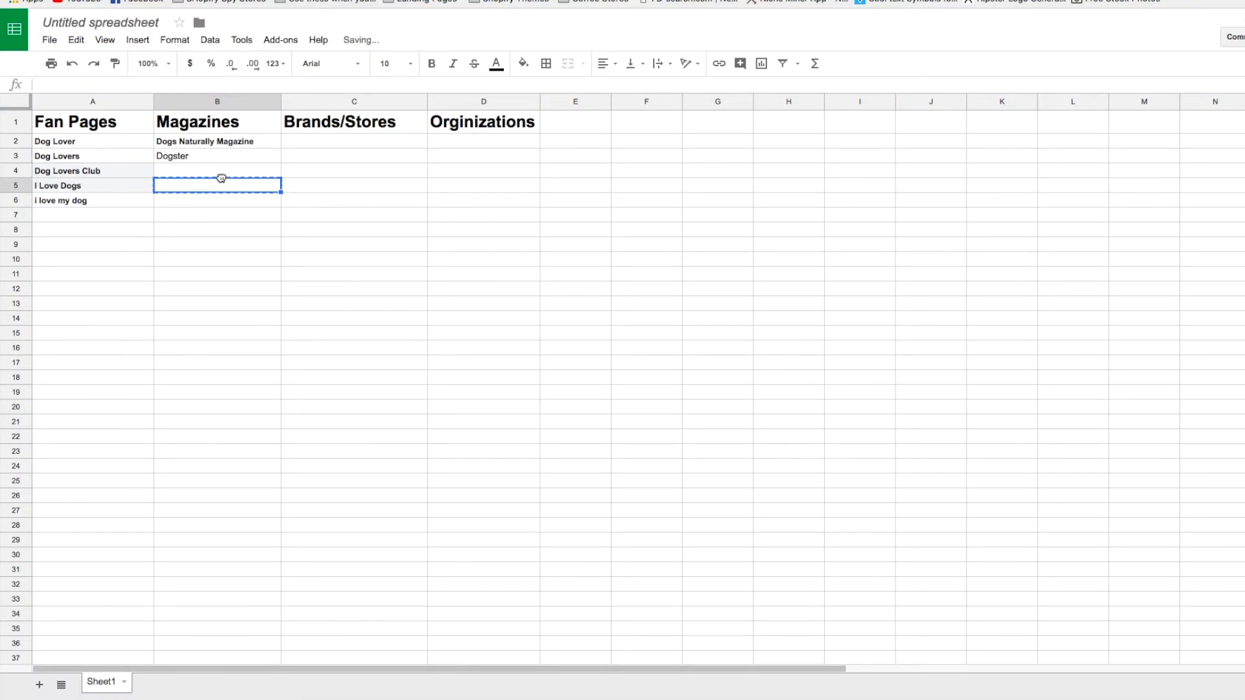
pyautogui.click(219, 173)
pyautogui.write('American Dog Magazine Close Bark Magazine Dogs Naturally Magazine Dogs Today Magazine Dogster The Dogington Post The Whole Dog Journal Your Dog Magazine')
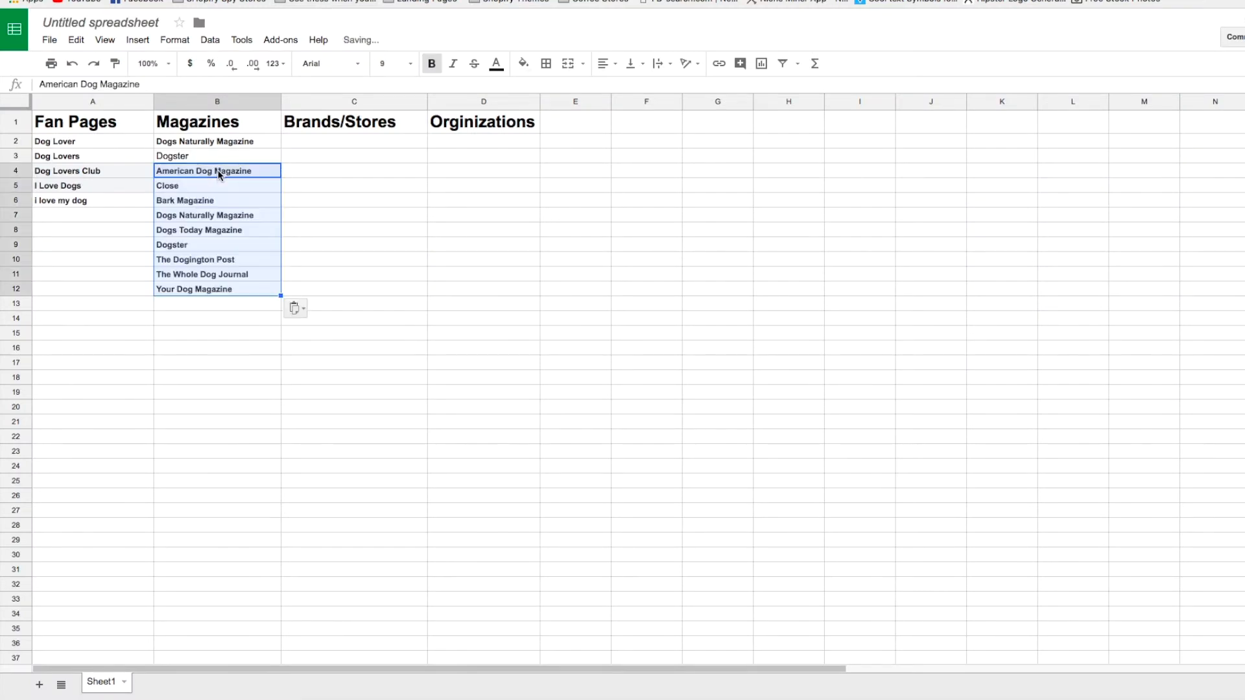
# Step: Delete spreadsheet row 5, which holds the stray "Close" entry in the Magazines column
pyautogui.click(212, 302)
pyautogui.moveTo(214, 333); pyautogui.dragTo(169, 143)
pyautogui.click(287, 292)
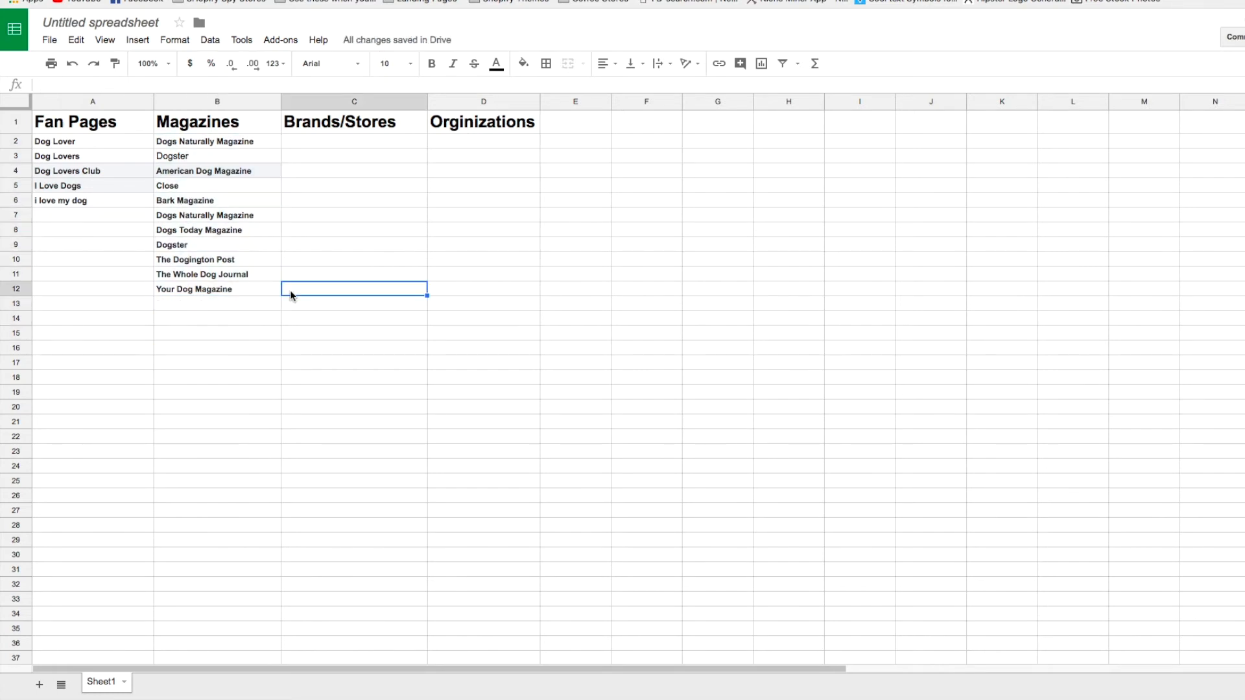
pyautogui.rightClick(223, 189)
pyautogui.click(275, 352)
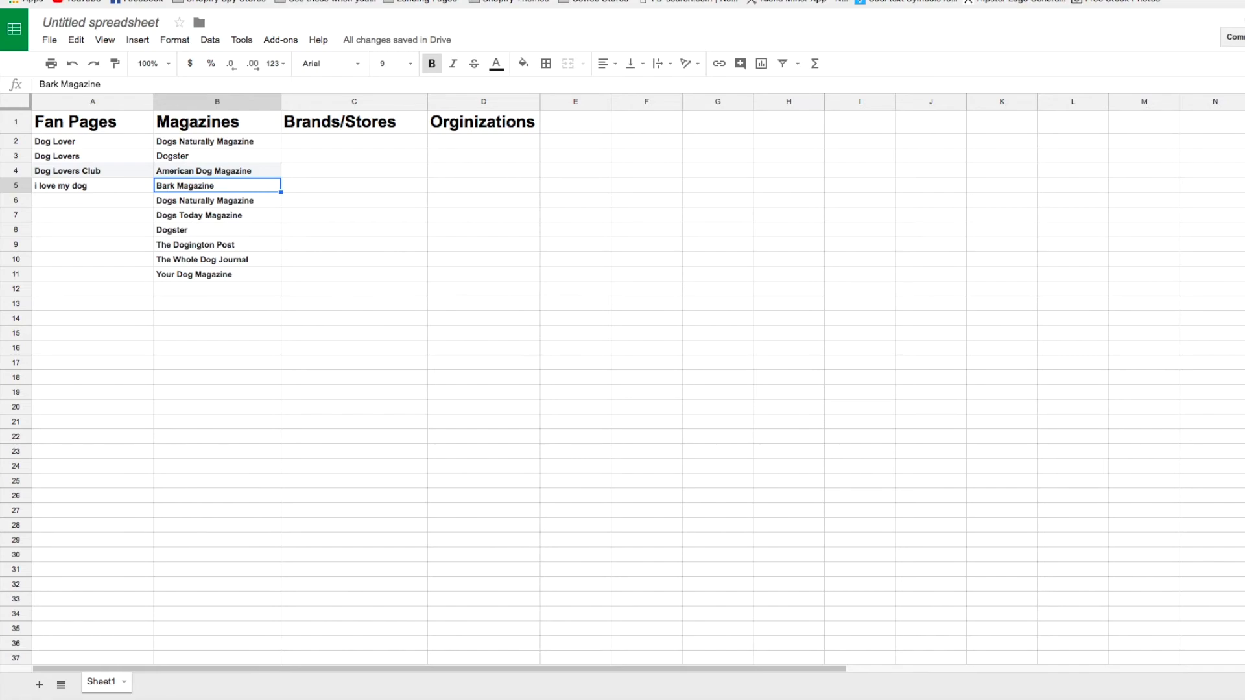
# Step: Select the Brands/Stores heading in the spreadsheet, then remove the Royal Canin interest from Ads Manager's detailed targeting
pyautogui.click(338, 122)
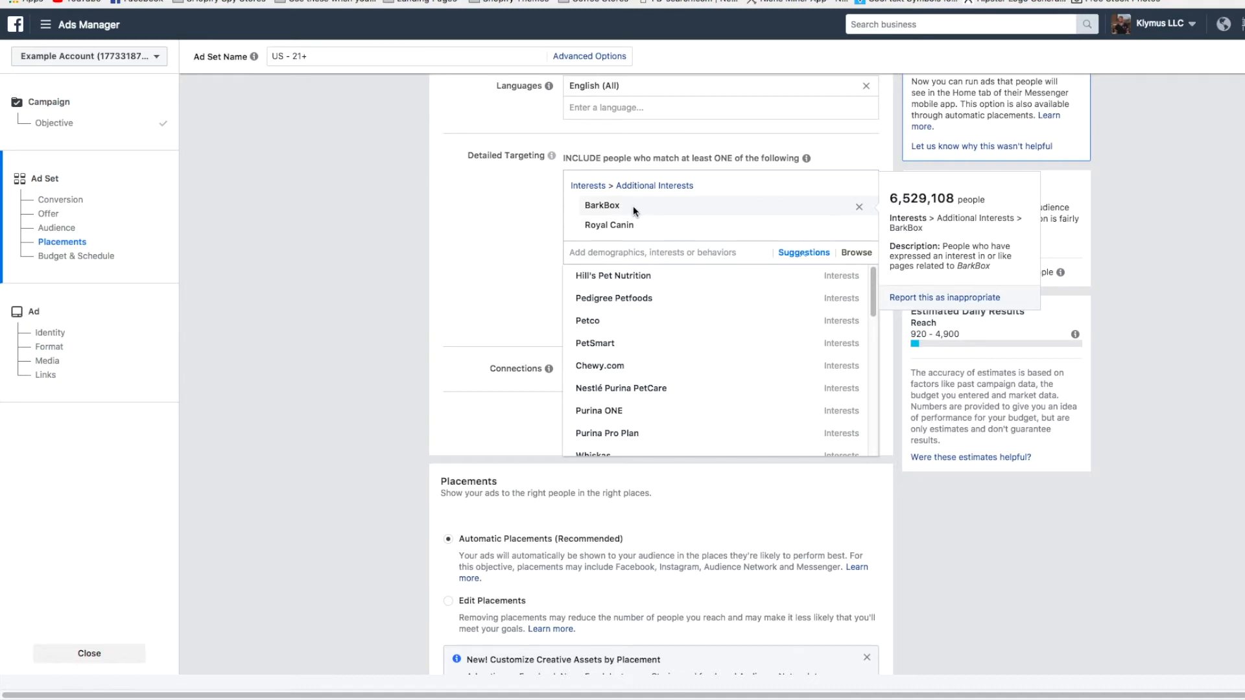
pyautogui.click(439, 225)
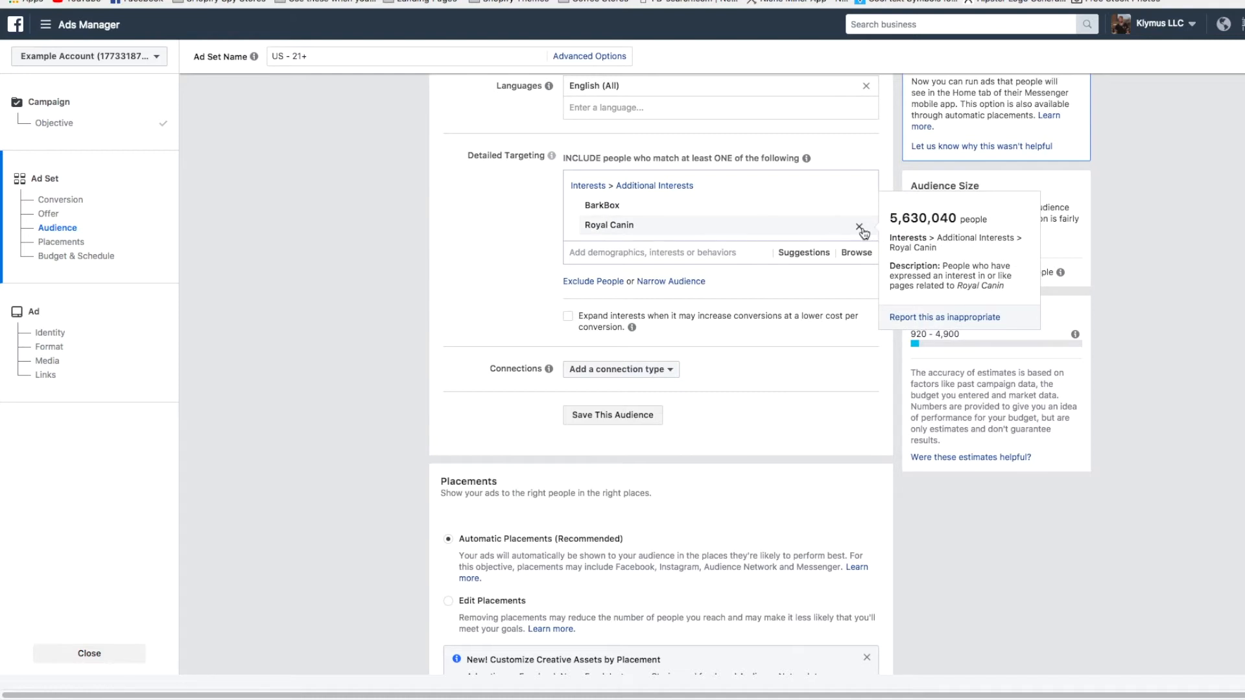
pyautogui.click(859, 226)
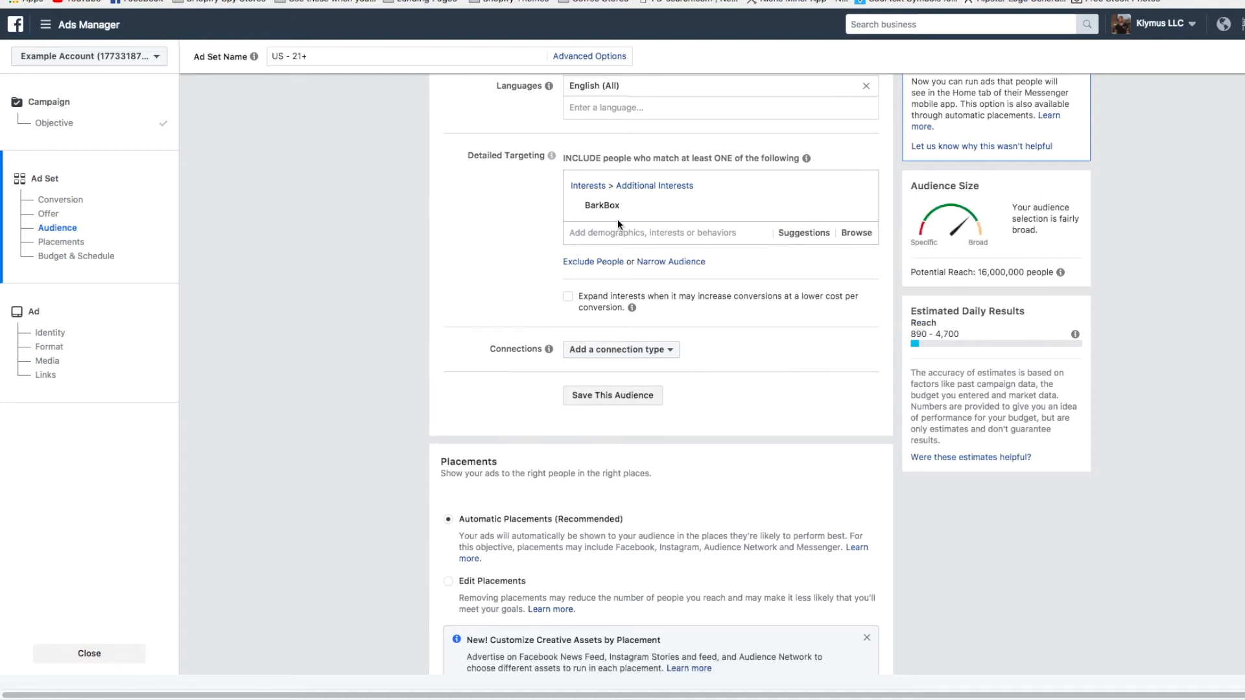
# Step: Browse the interests suggested for BarkBox and add Royal Canin to the detailed targeting
pyautogui.click(801, 235)
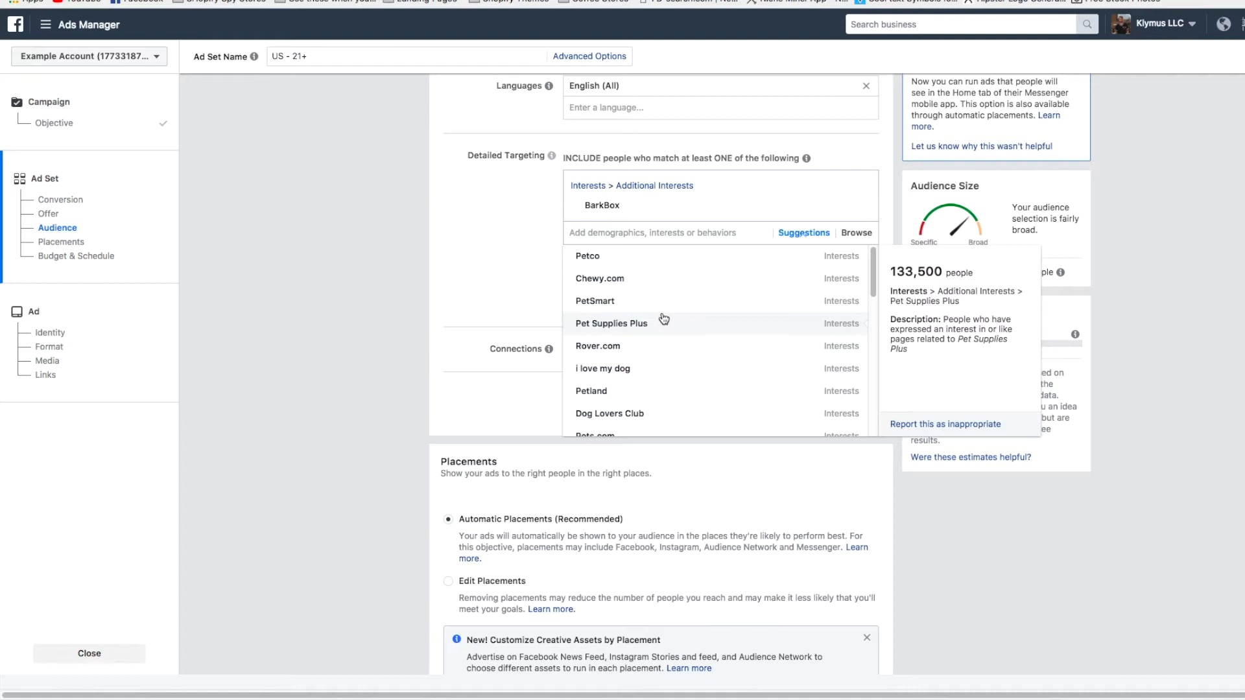
pyautogui.scroll(-3, 671, 350)
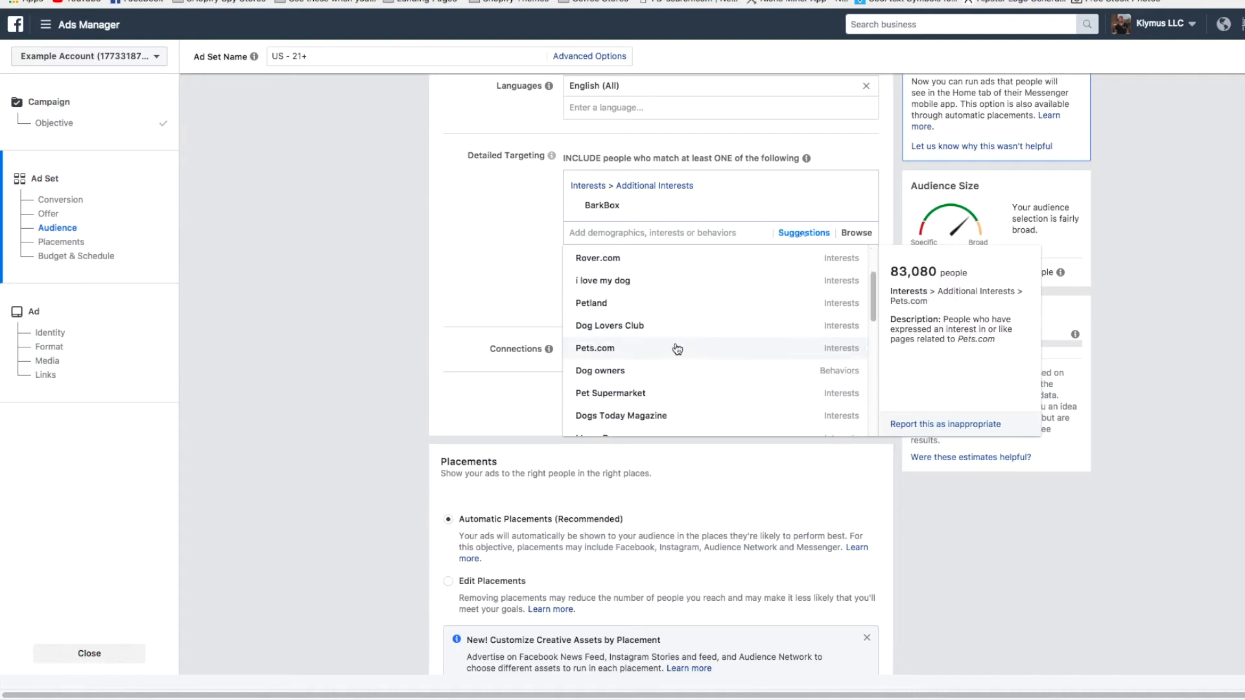
pyautogui.scroll(-1, 681, 396)
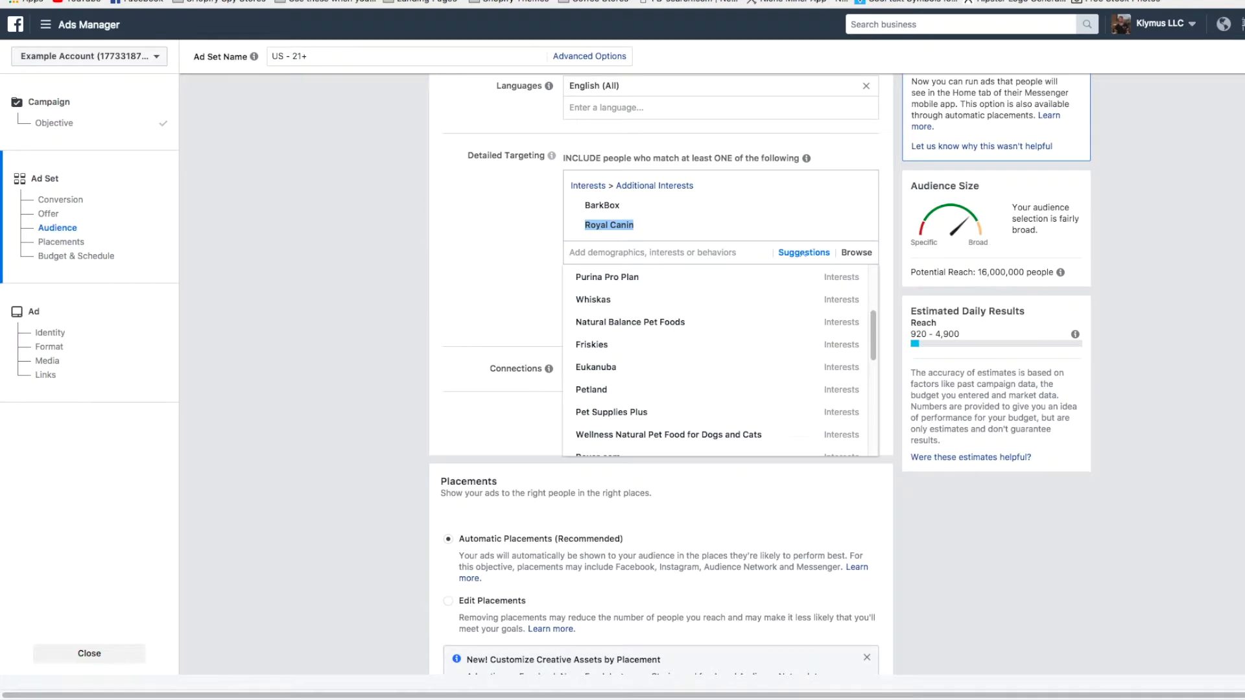
# Step: Search Google for Royal Canin in another tab and open the brand's official website
pyautogui.hotkey('ctrl', 'Tab')
pyautogui.press('super+l')
pyautogui.write('Royal Canin')
pyautogui.press('Return')
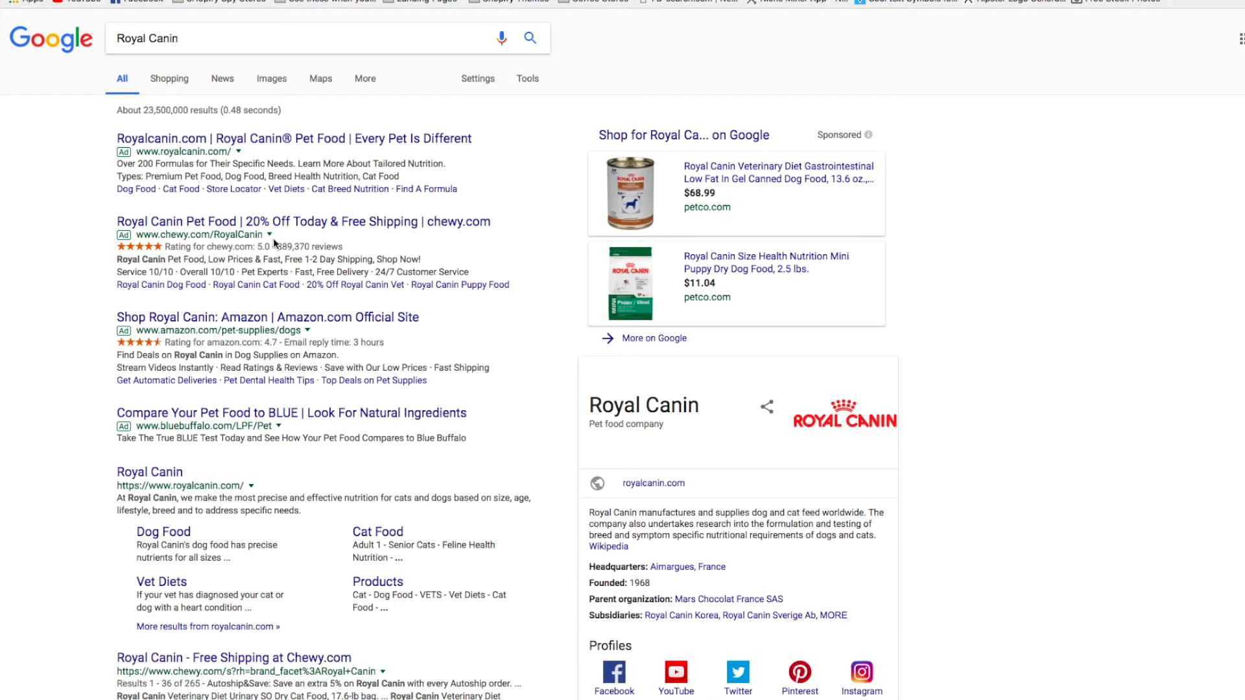
pyautogui.click(134, 478)
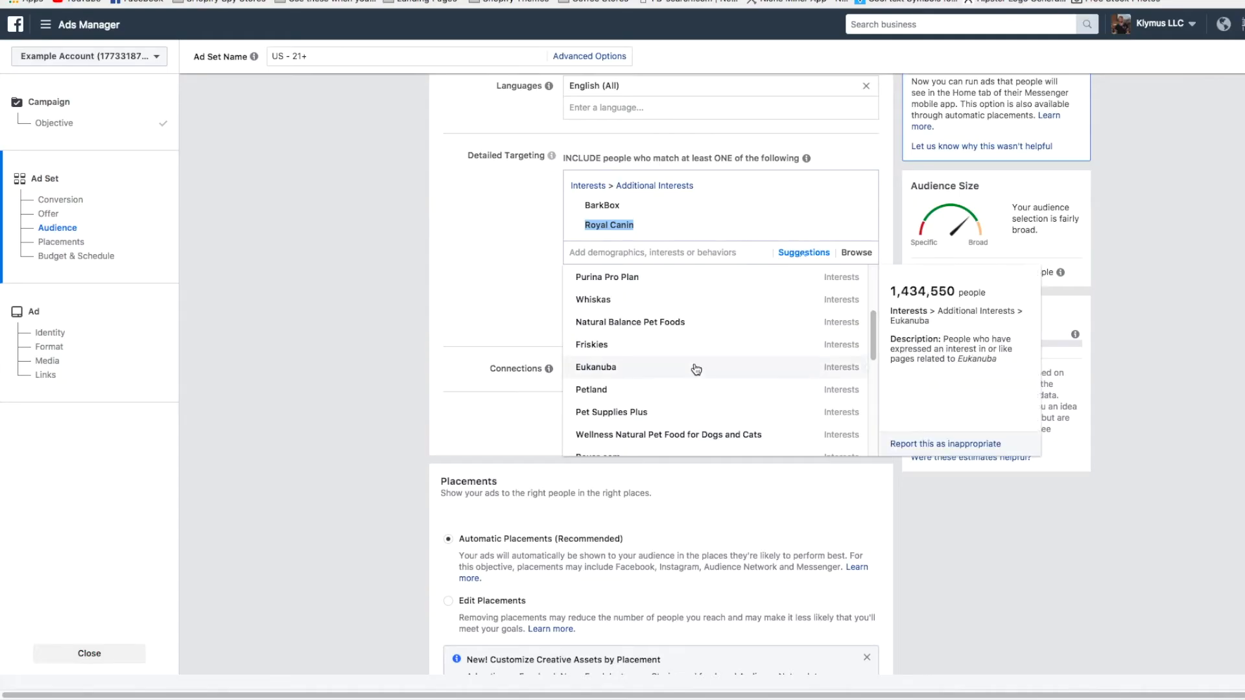
# Step: Remove Royal Canin from Ads Manager's detailed targeting and look further through the interests suggested for BarkBox
pyautogui.click(859, 228)
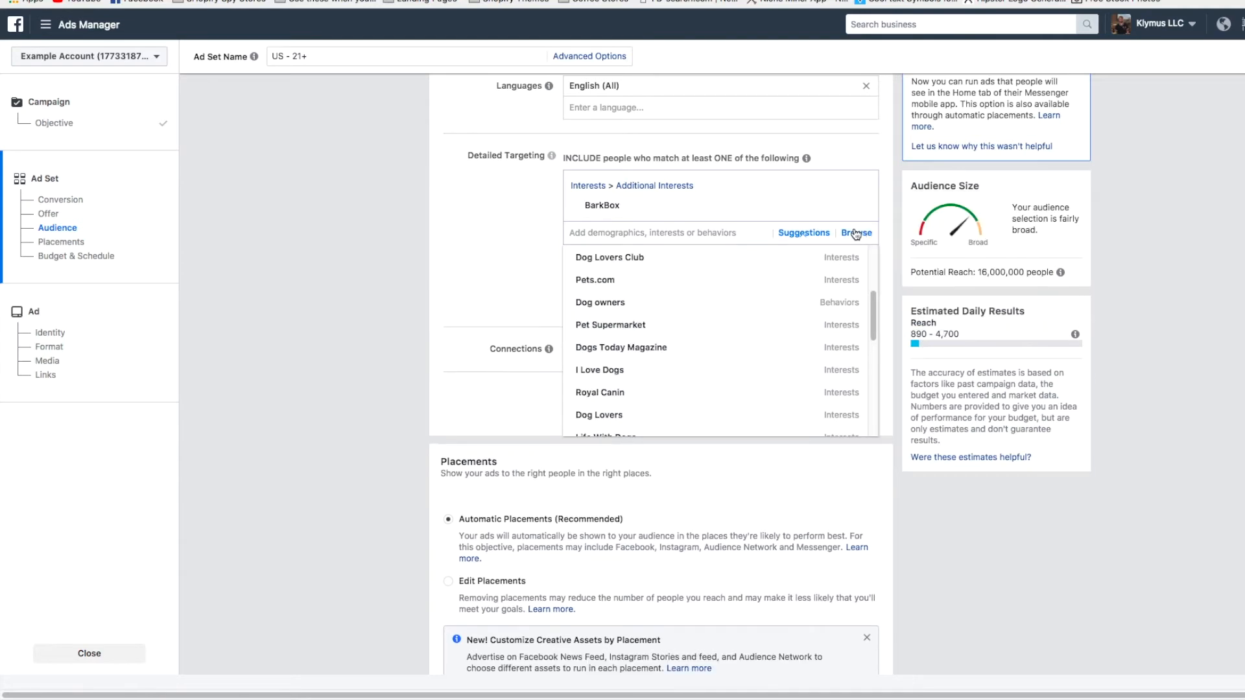
pyautogui.scroll(-4, 639, 276)
pyautogui.moveTo(672, 341)
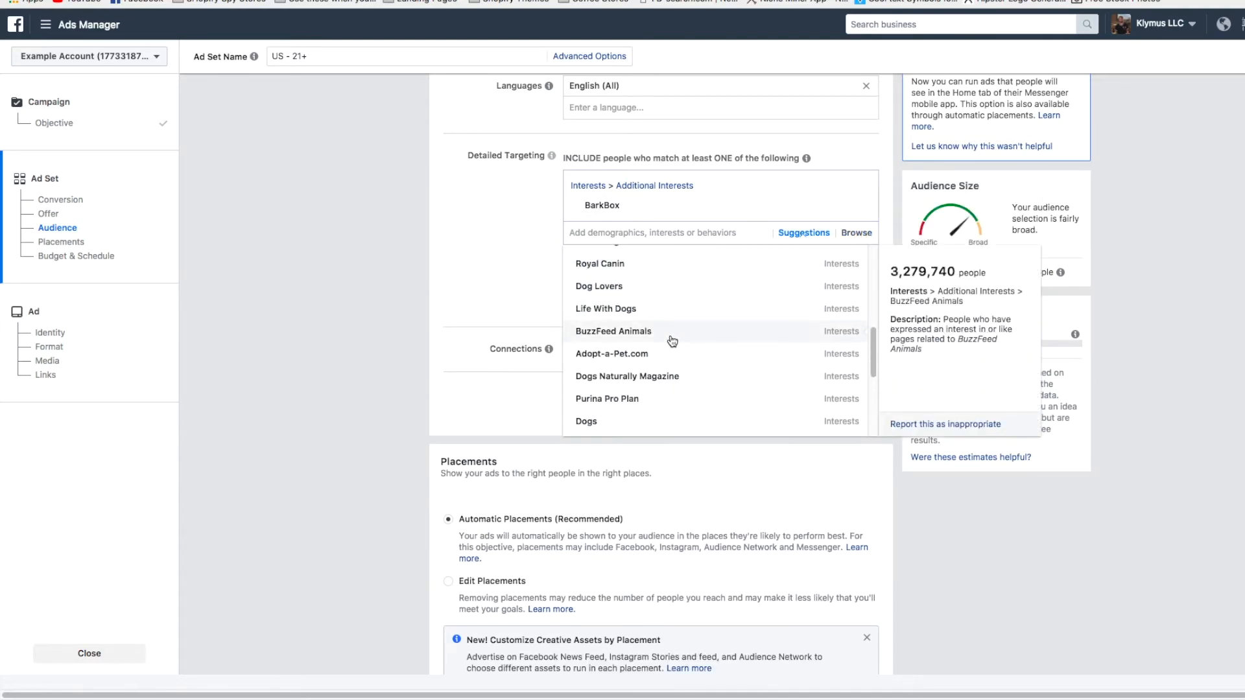
# Step: In the spreadsheet, enter "Brarkbox" as the first entry under Brands/Stores, then select the first cell under Orginizations
pyautogui.click(374, 262)
pyautogui.moveTo(615, 208)
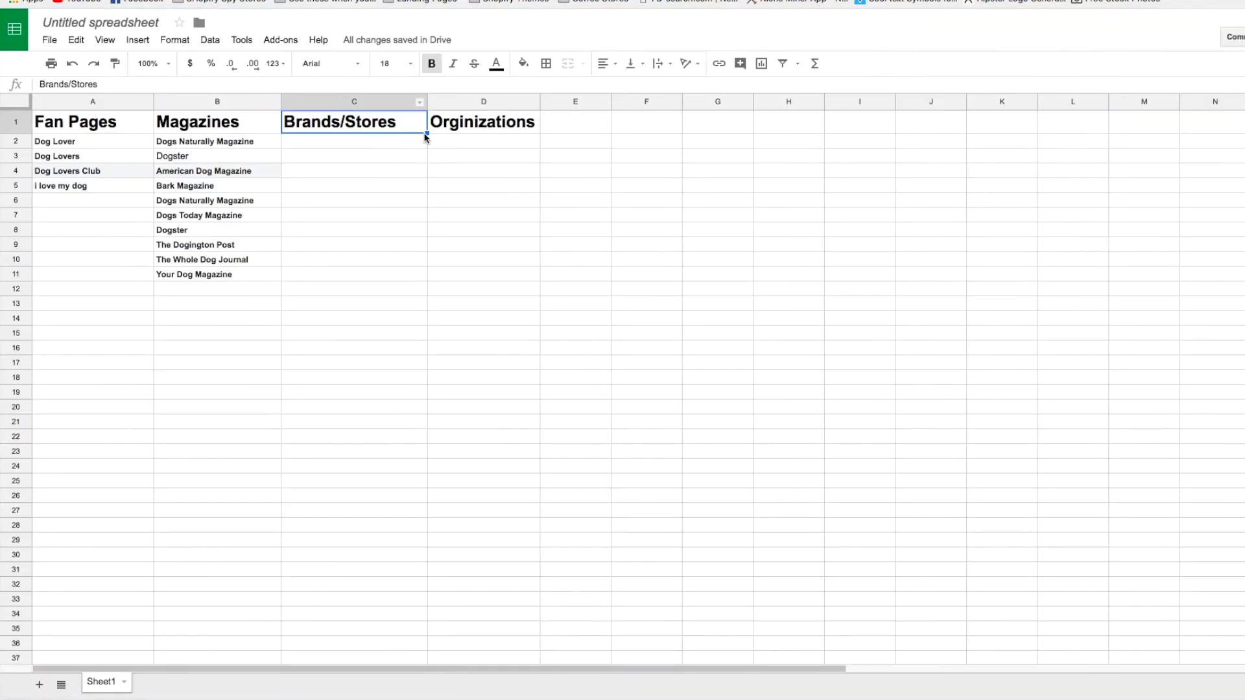
pyautogui.click(412, 144)
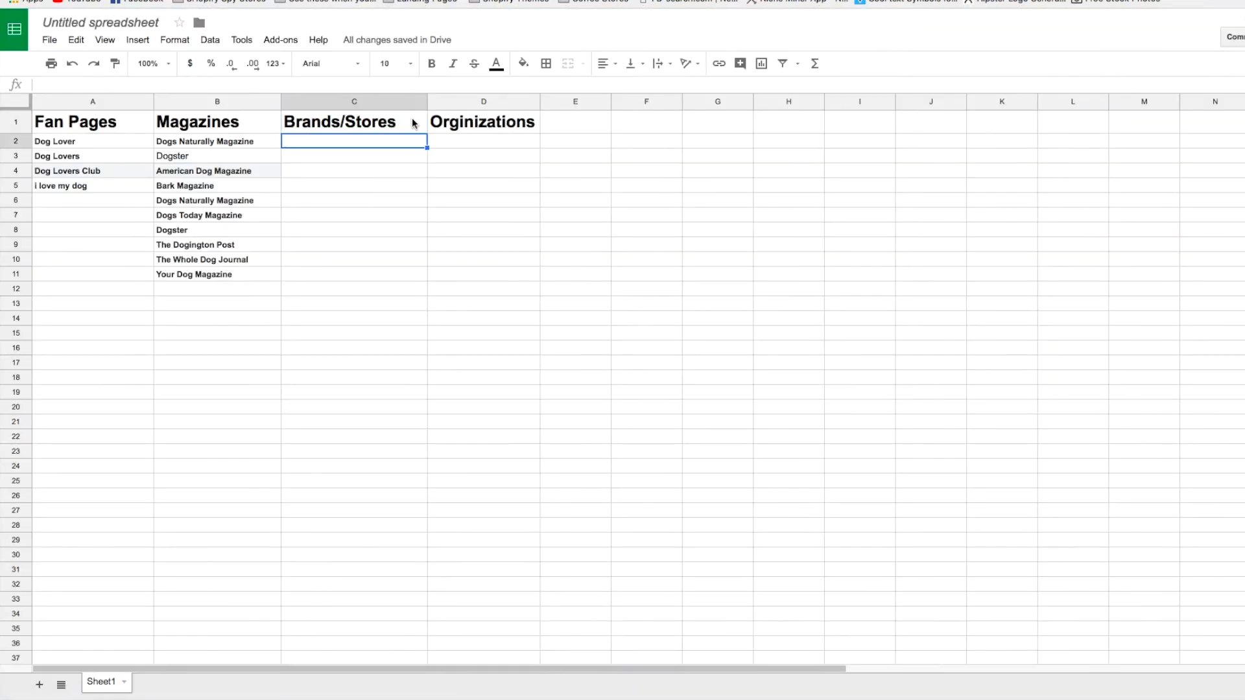
pyautogui.write('Brarkbox')
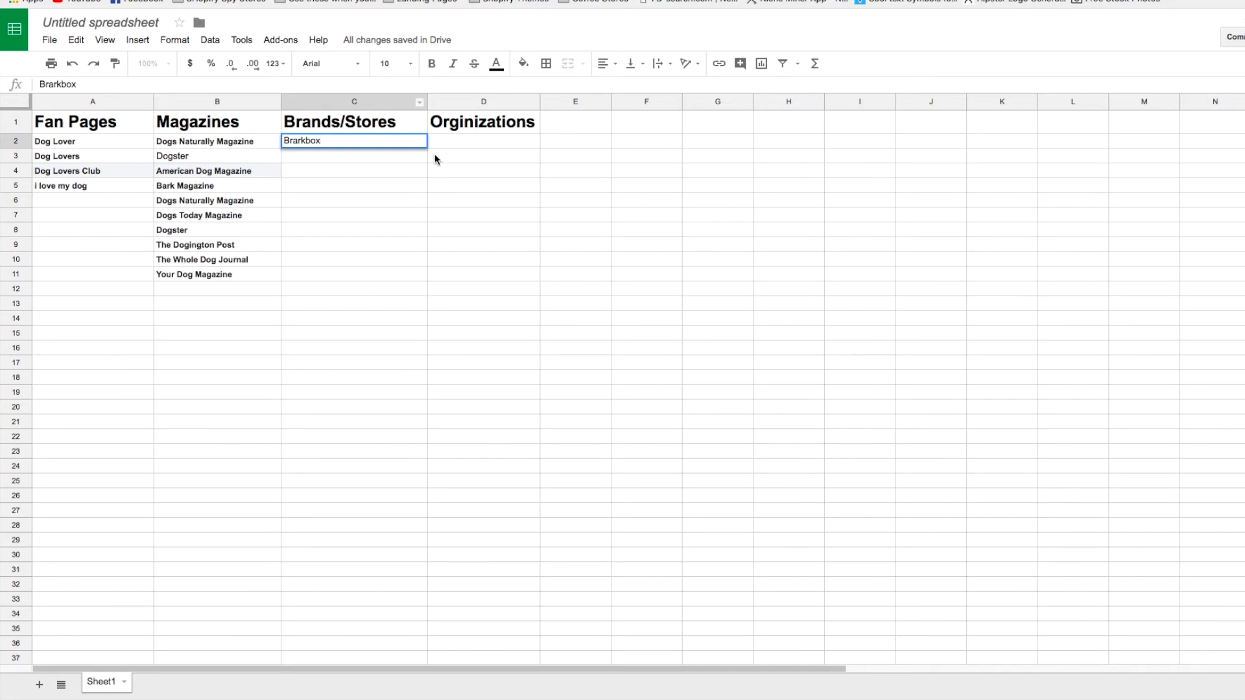
pyautogui.click(447, 138)
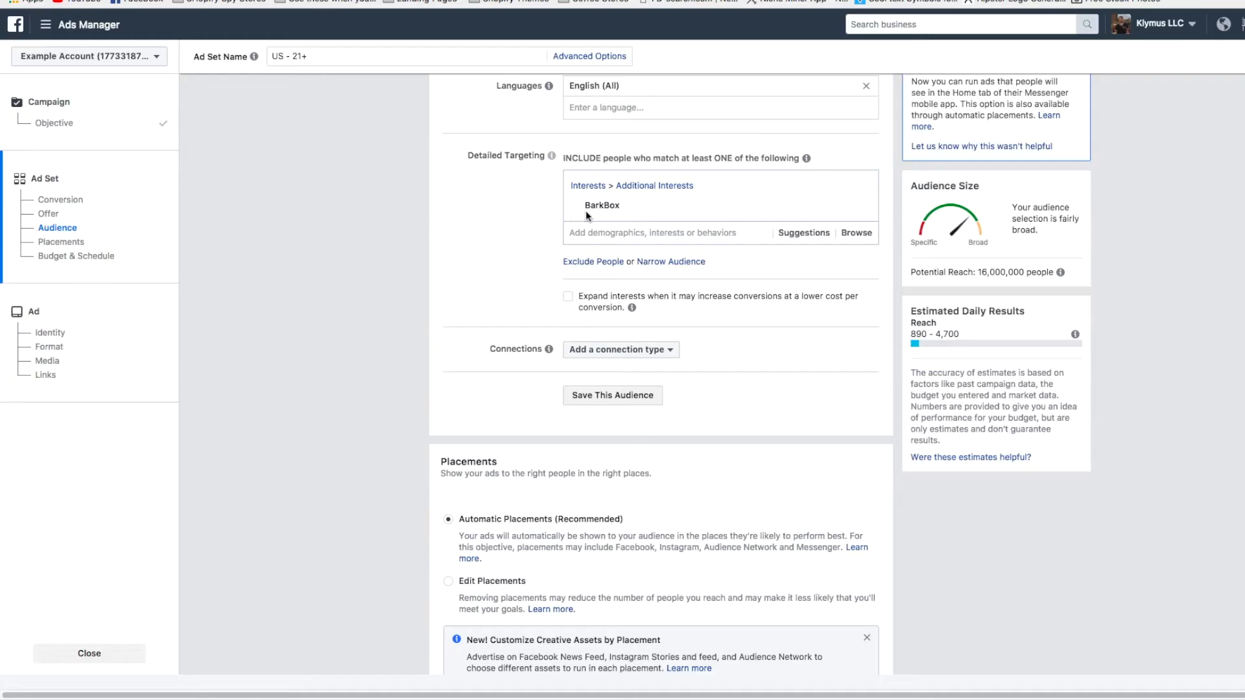
# Step: Back in Ads Manager, replace the BarkBox interest by searching "dog rescue" and adding Rocket Dog Rescue to the detailed targeting
pyautogui.moveTo(864, 206)
pyautogui.click(861, 207)
pyautogui.write('dog rescue')
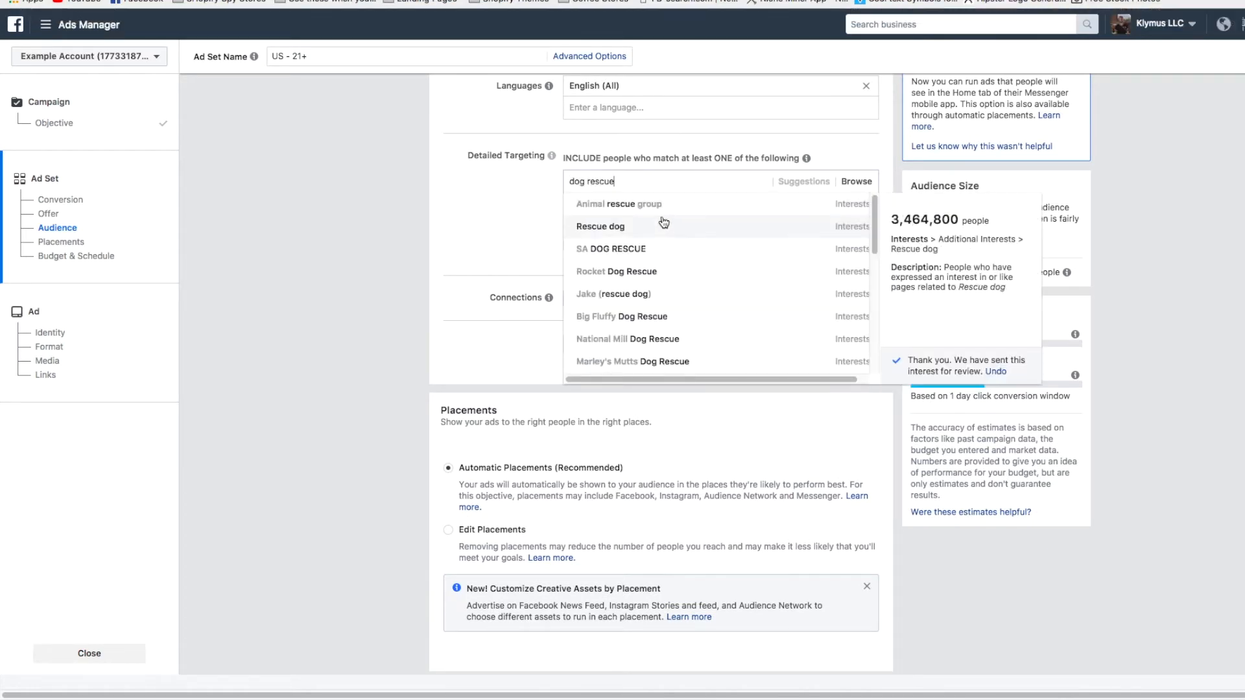
pyautogui.moveTo(660, 229)
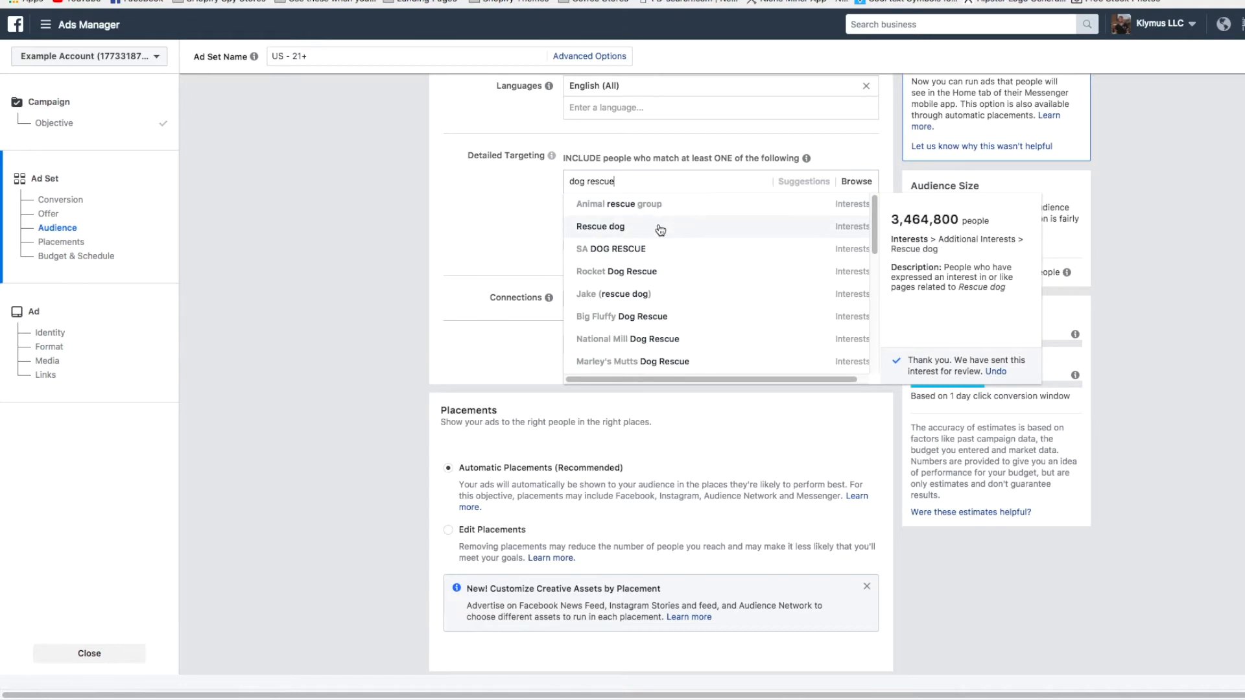
pyautogui.click(665, 271)
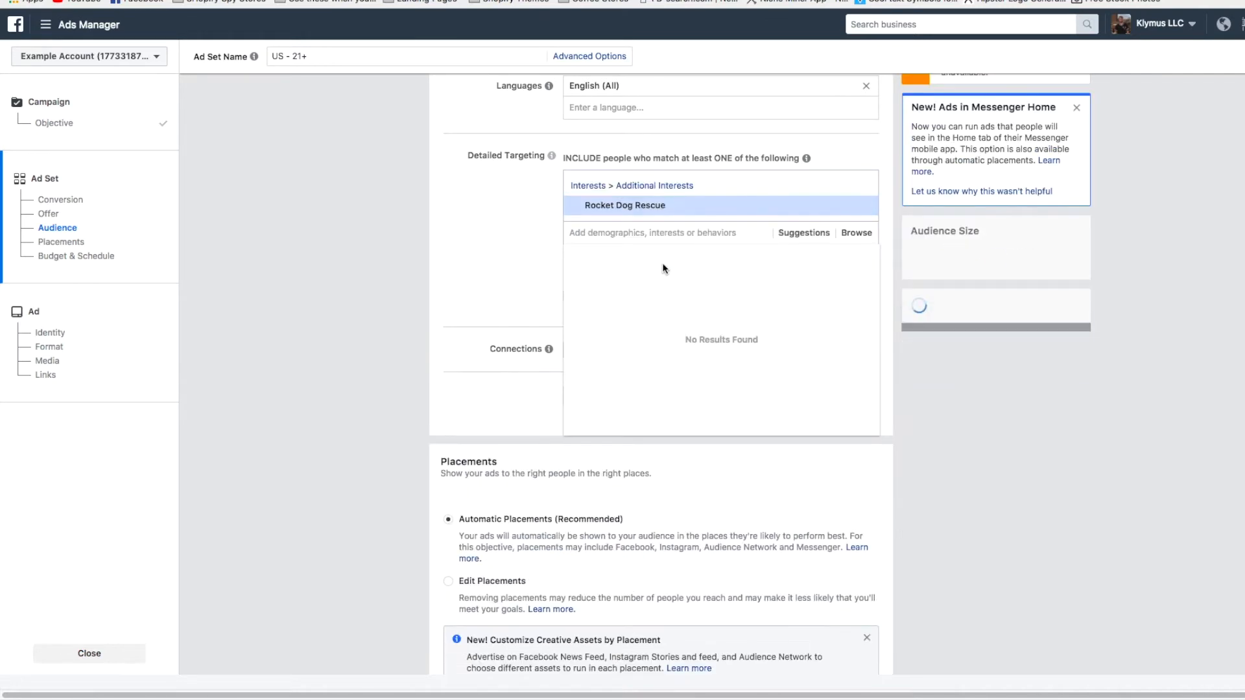
# Step: Search Google for Rocket Dog Rescue in another tab, look over the organization's website and return to Ads Manager
pyautogui.tripleClick(630, 206)
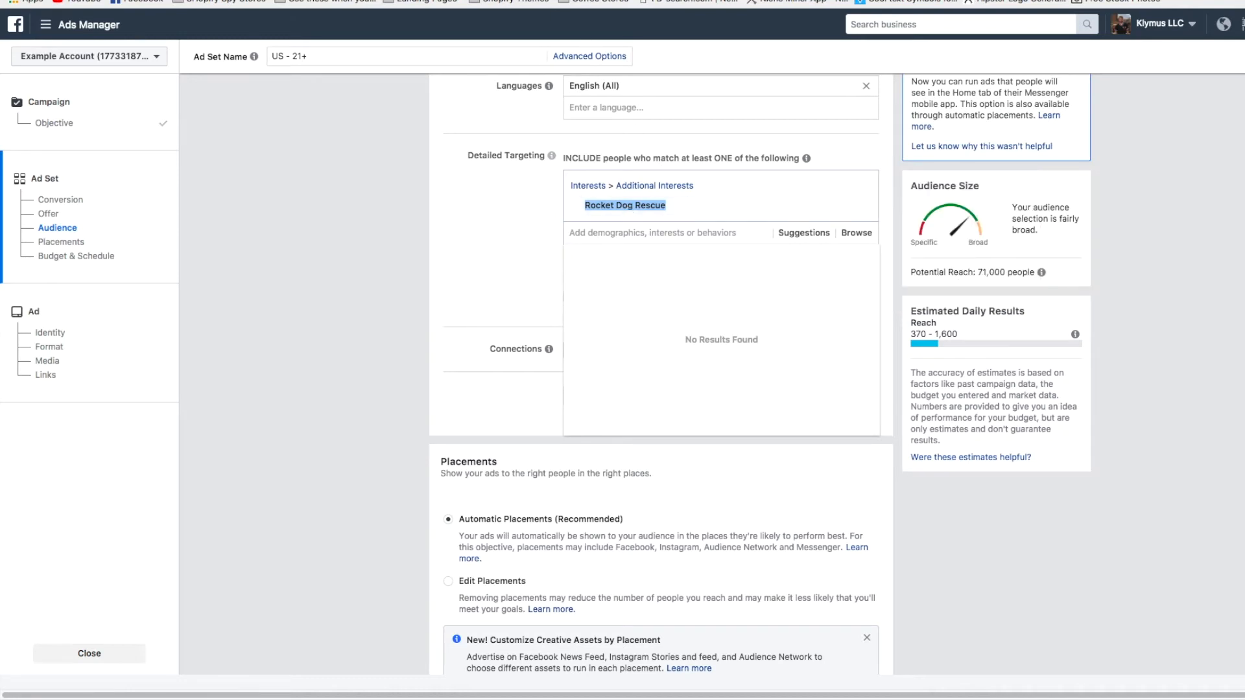
pyautogui.press('super+c')
pyautogui.press('super+t')
pyautogui.press('super+v')
pyautogui.press('Return')
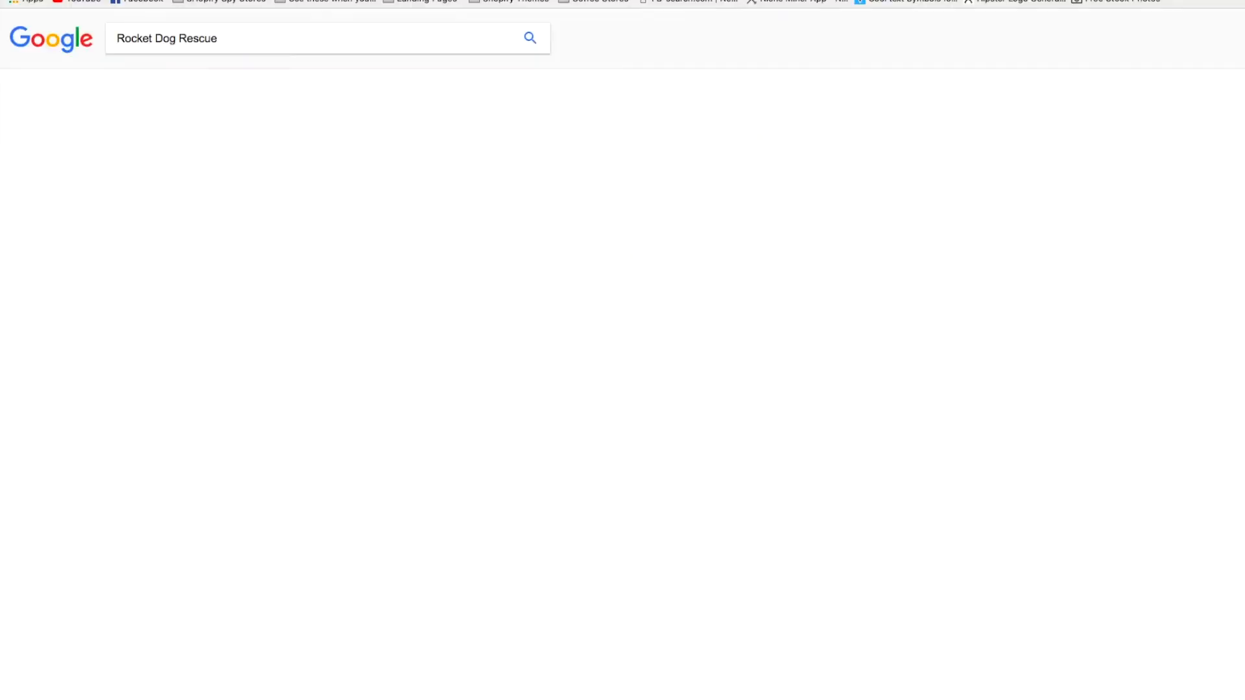
pyautogui.click(175, 146)
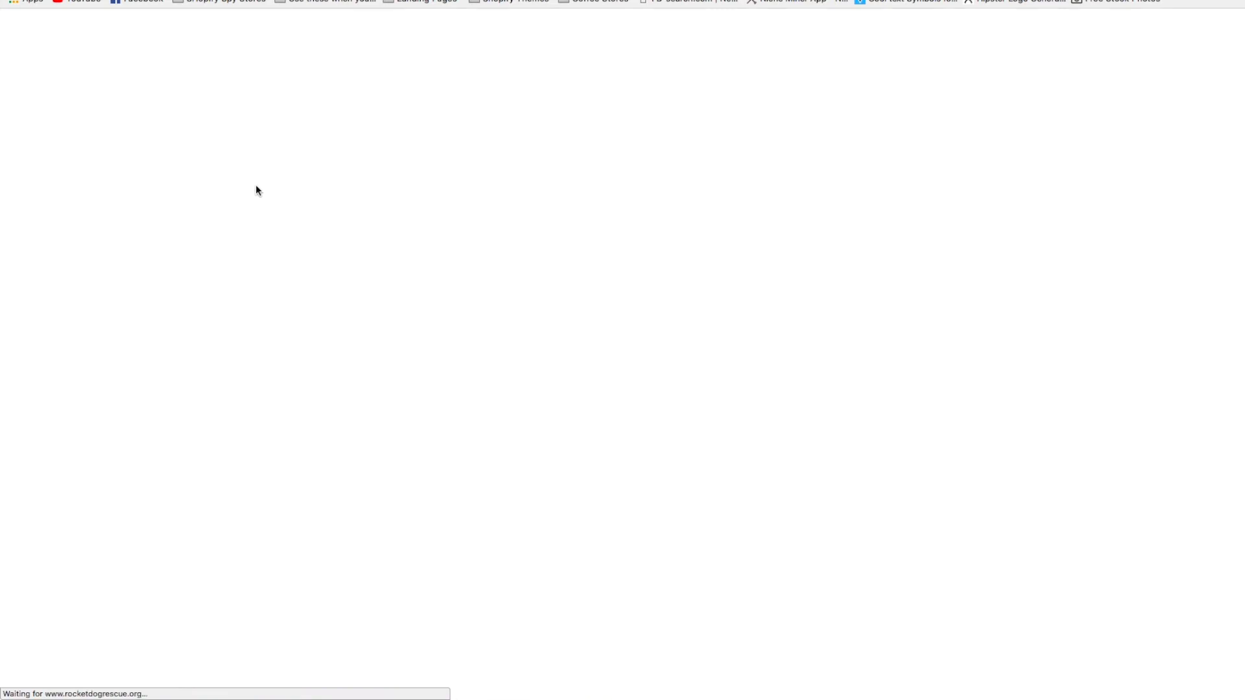
pyautogui.scroll(-2, 625, 322)
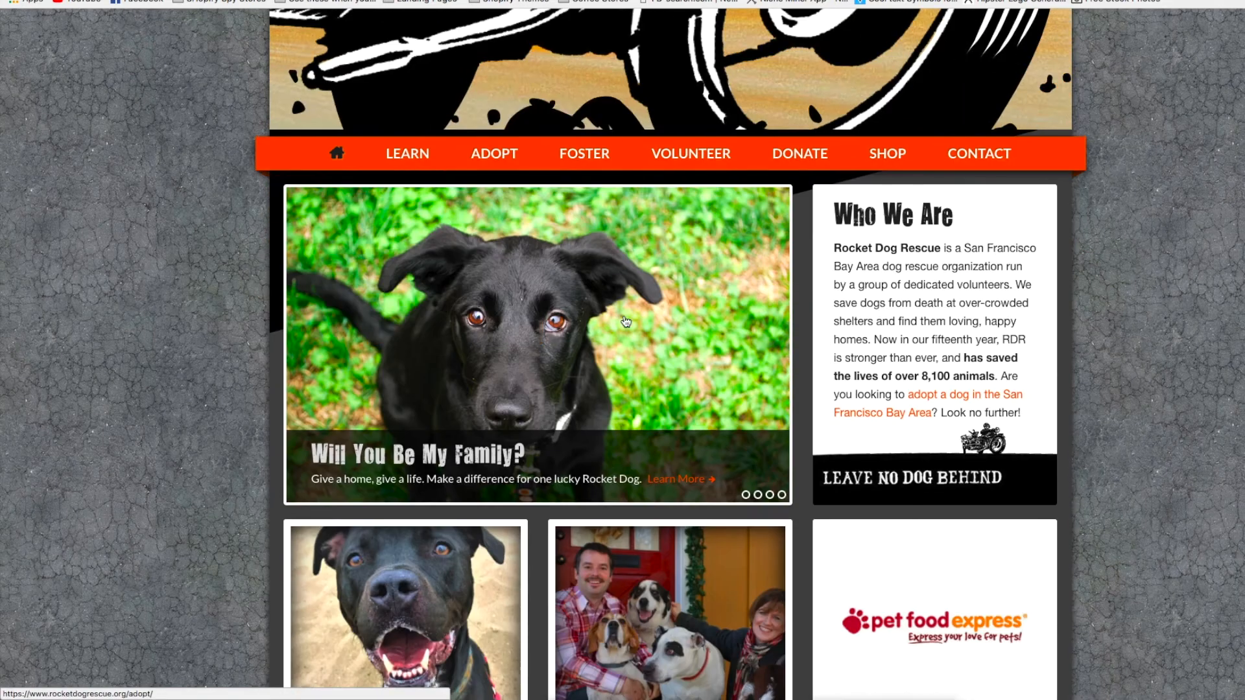
pyautogui.rightClick(621, 313)
pyautogui.click(866, 261)
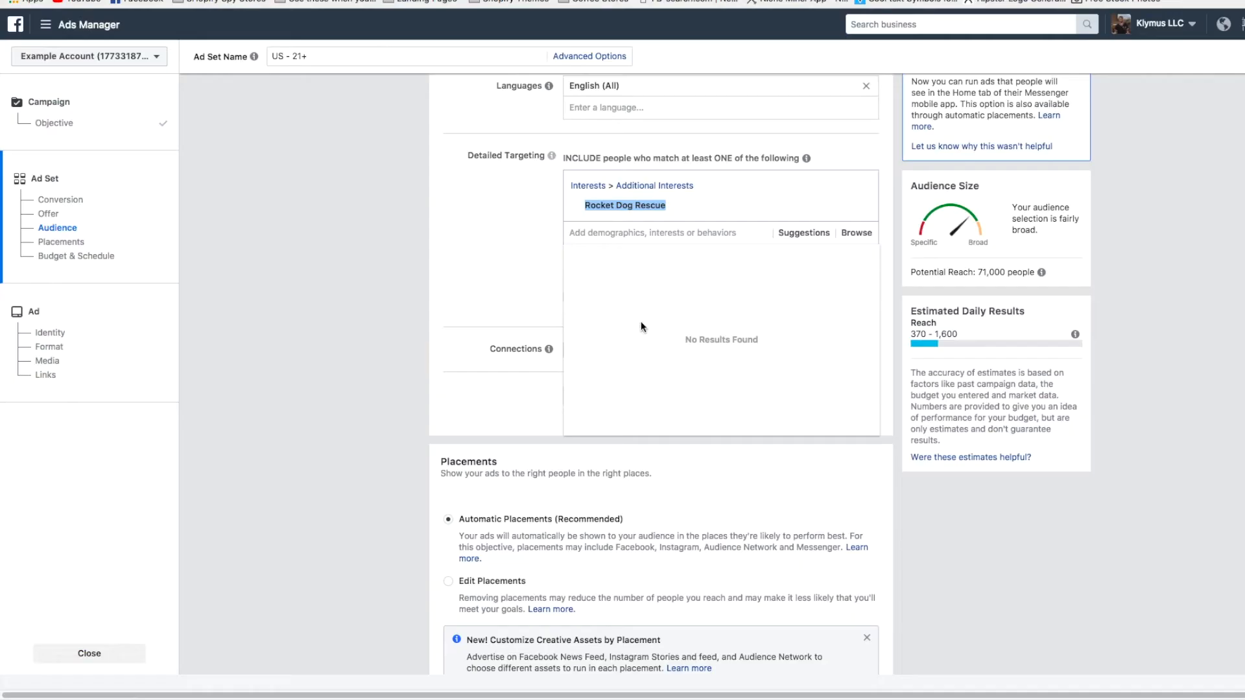
# Step: From the suggested interests, add Peace and Paws Dog Rescue, Big Dog Ranch Rescue, Texas Cattle Dog Rescue and National Mill Dog Rescue
pyautogui.click(805, 234)
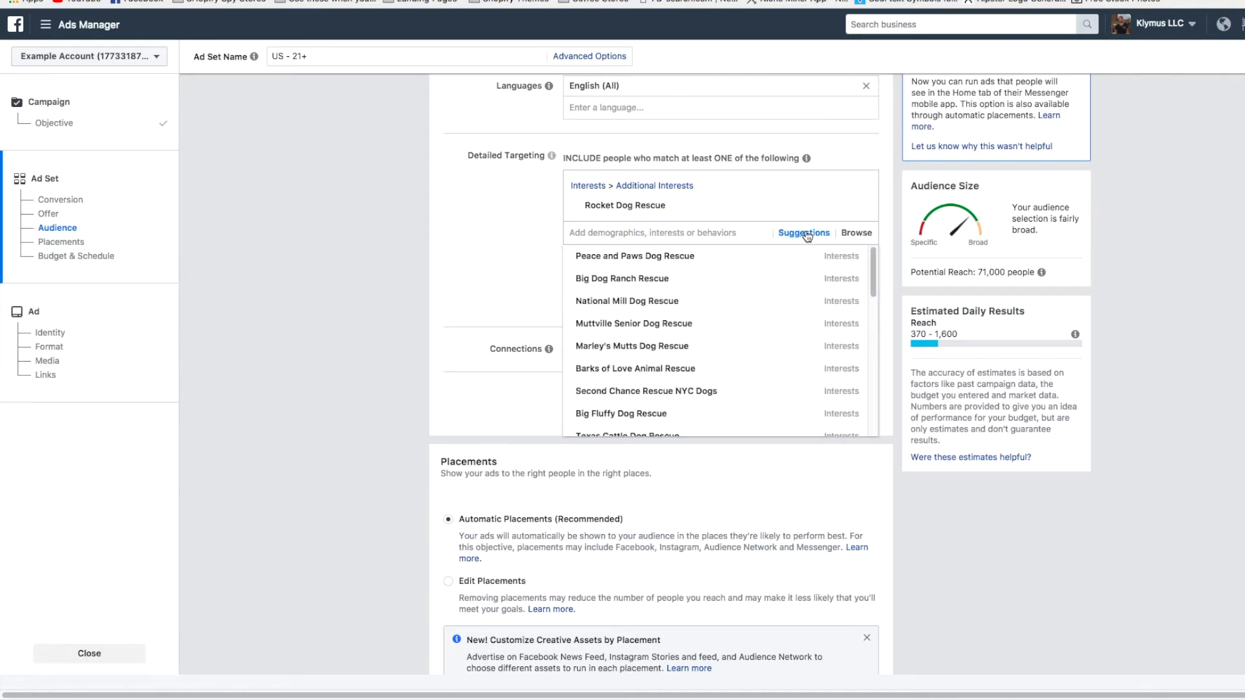
pyautogui.moveTo(698, 254)
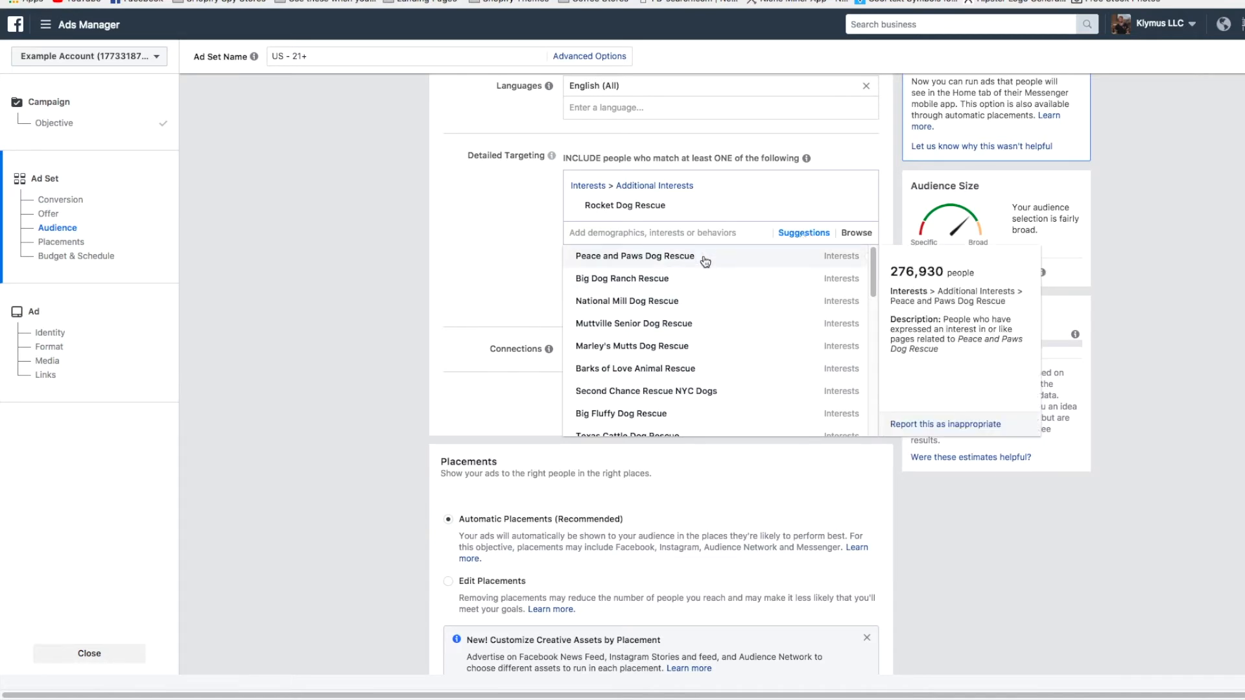
pyautogui.click(705, 259)
pyautogui.click(708, 272)
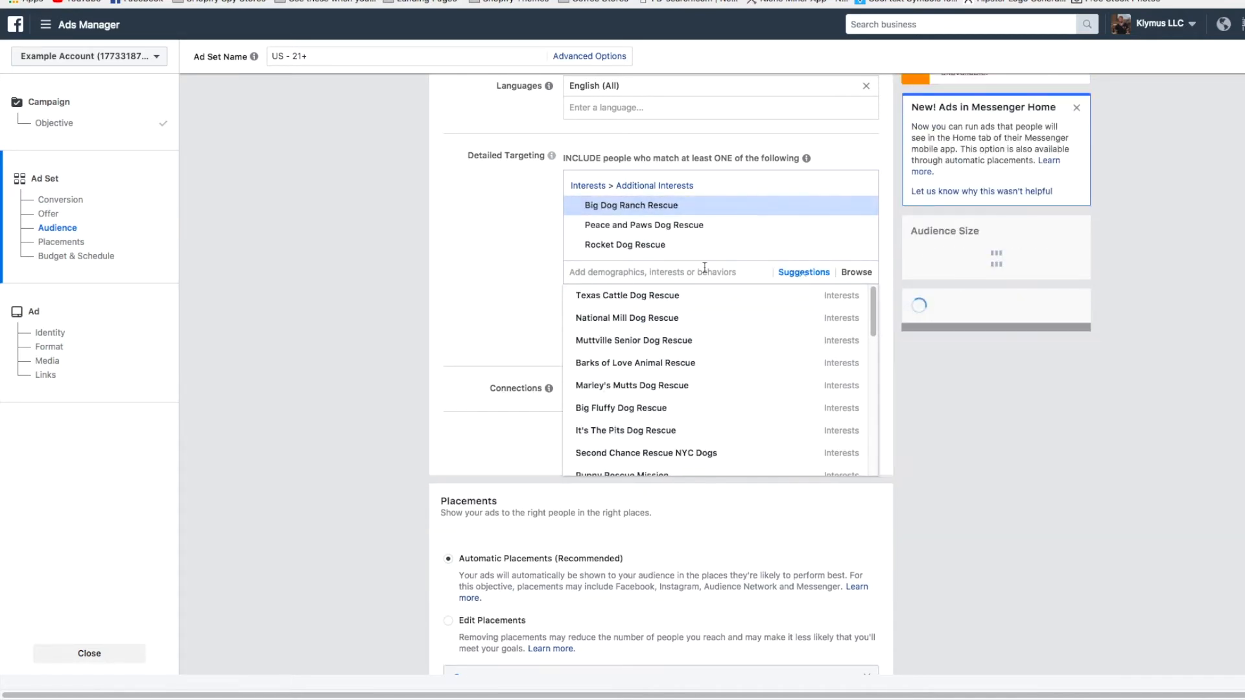
pyautogui.click(693, 299)
pyautogui.click(690, 317)
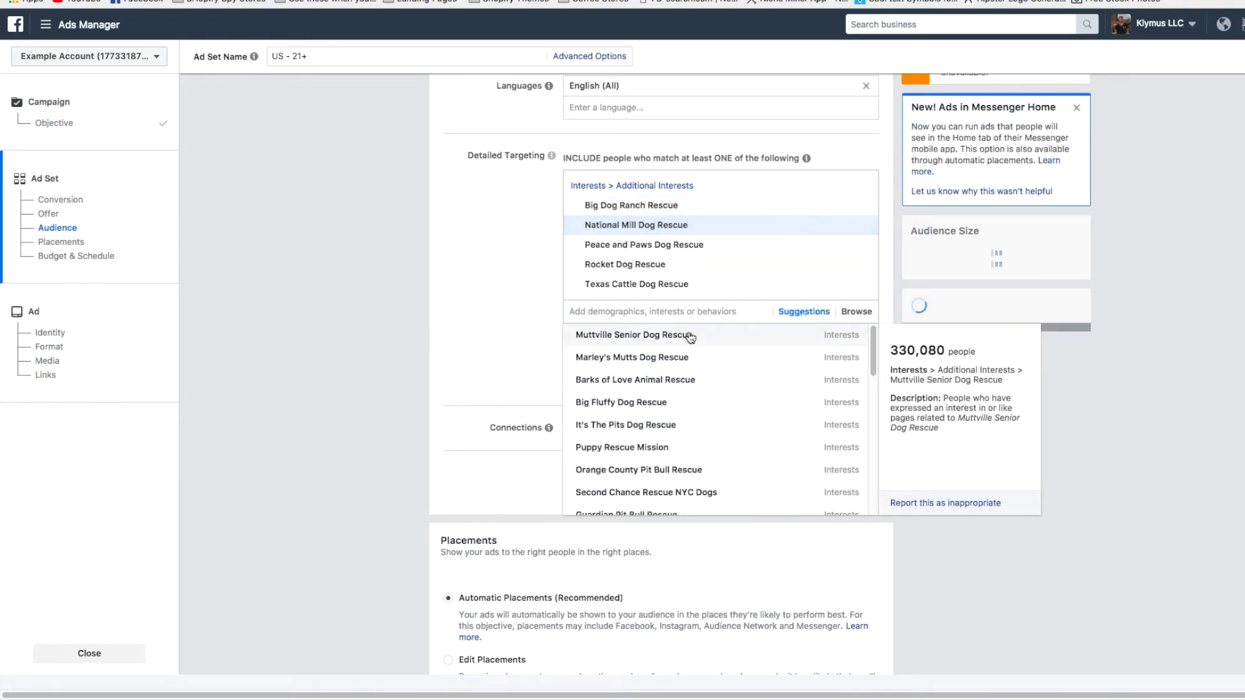
# Step: Add Muttville Senior Dog Rescue, Marley's Mutts Dog Rescue, Barks of Love Animal Rescue, Big Fluffy Dog Rescue and It's The Pits Dog Rescue to the targeting
pyautogui.click(690, 337)
pyautogui.moveTo(694, 356)
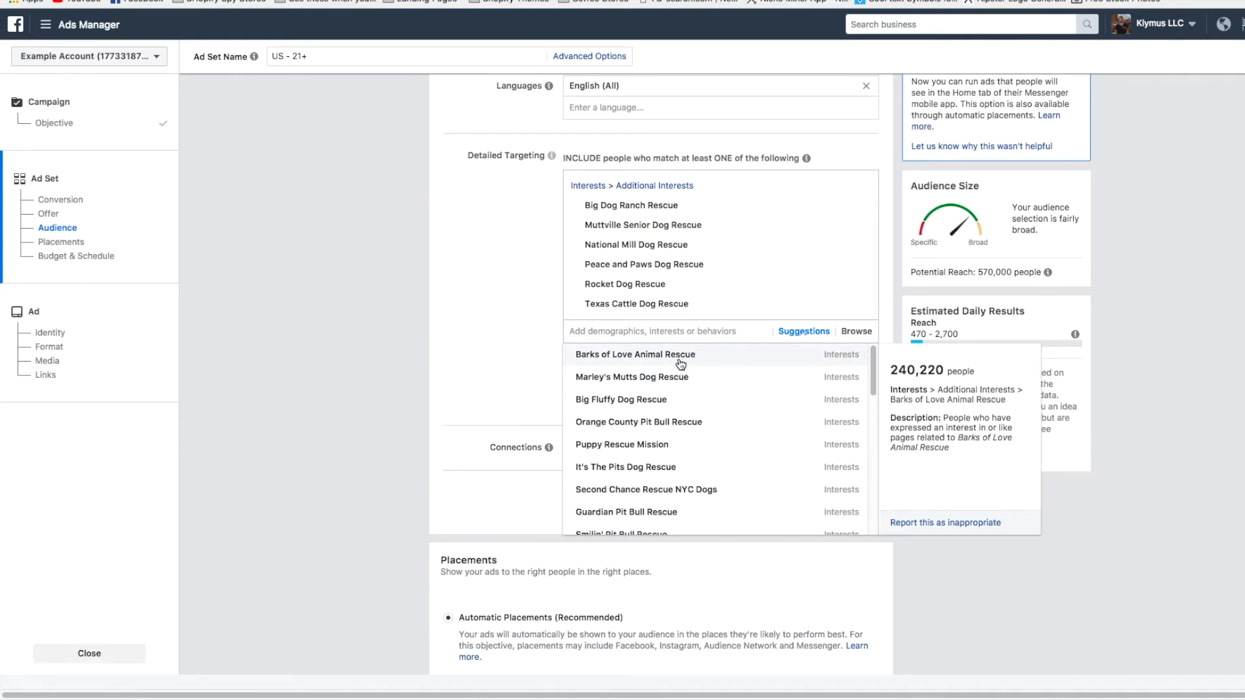
pyautogui.click(684, 381)
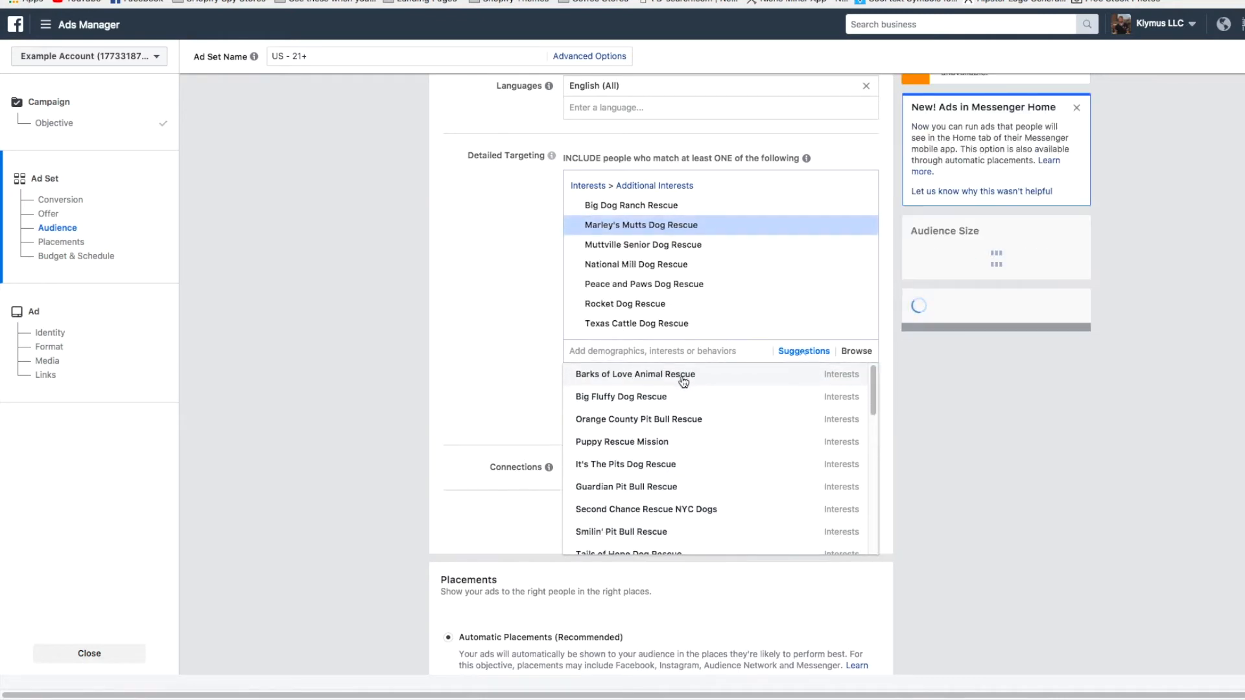
pyautogui.rightClick(683, 381)
pyautogui.click(621, 401)
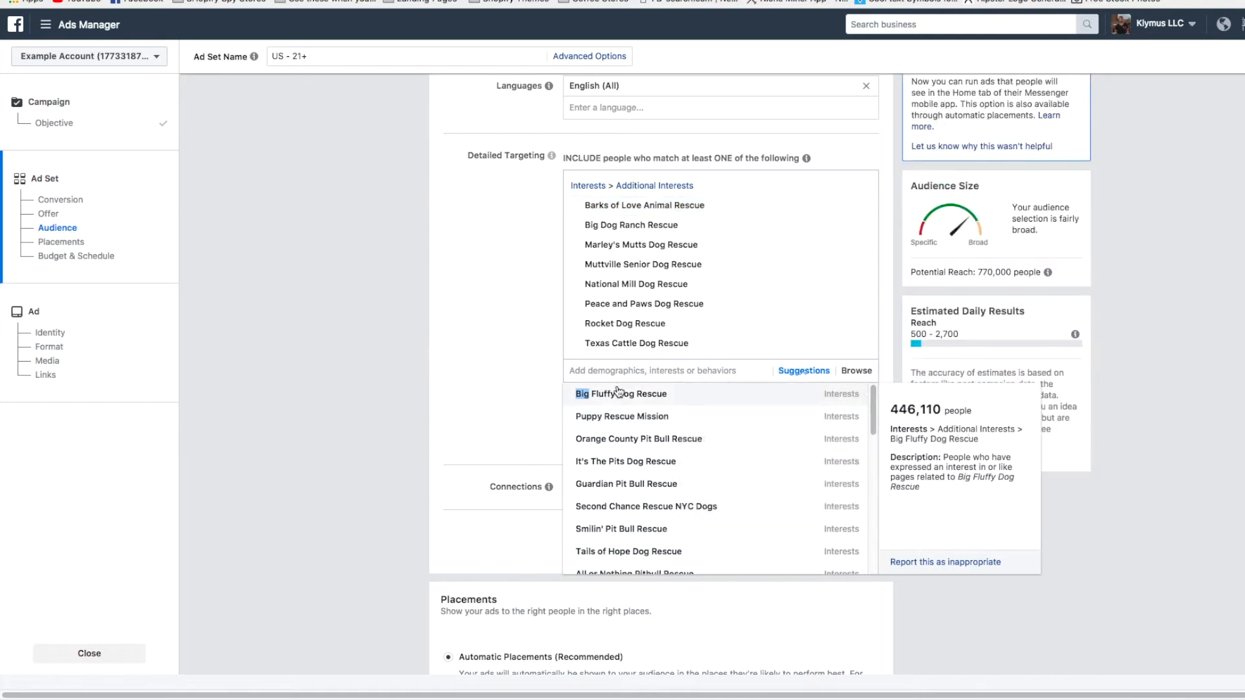
pyautogui.click(621, 400)
pyautogui.click(649, 448)
pyautogui.click(476, 341)
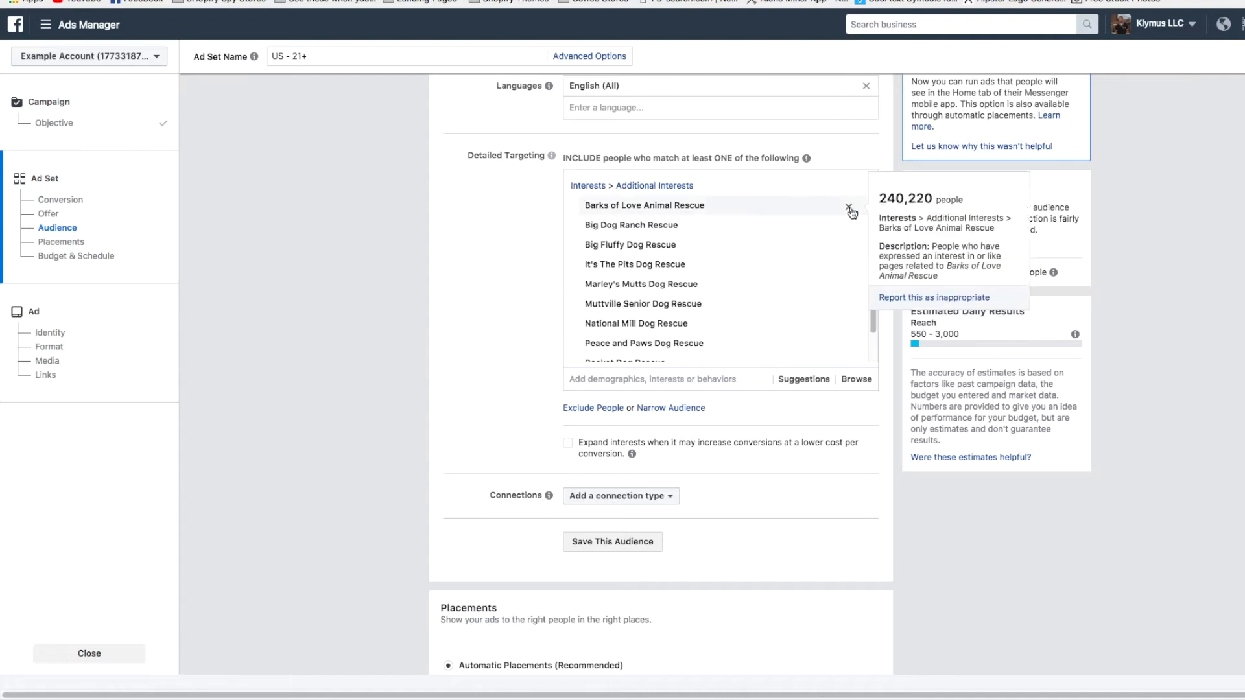
# Step: Remove Barks of Love Animal Rescue from the targeting and copy the remaining dog rescue interests into the spreadsheet's Orginizations column from D2 down
pyautogui.click(849, 206)
pyautogui.scroll(-5, 662, 266)
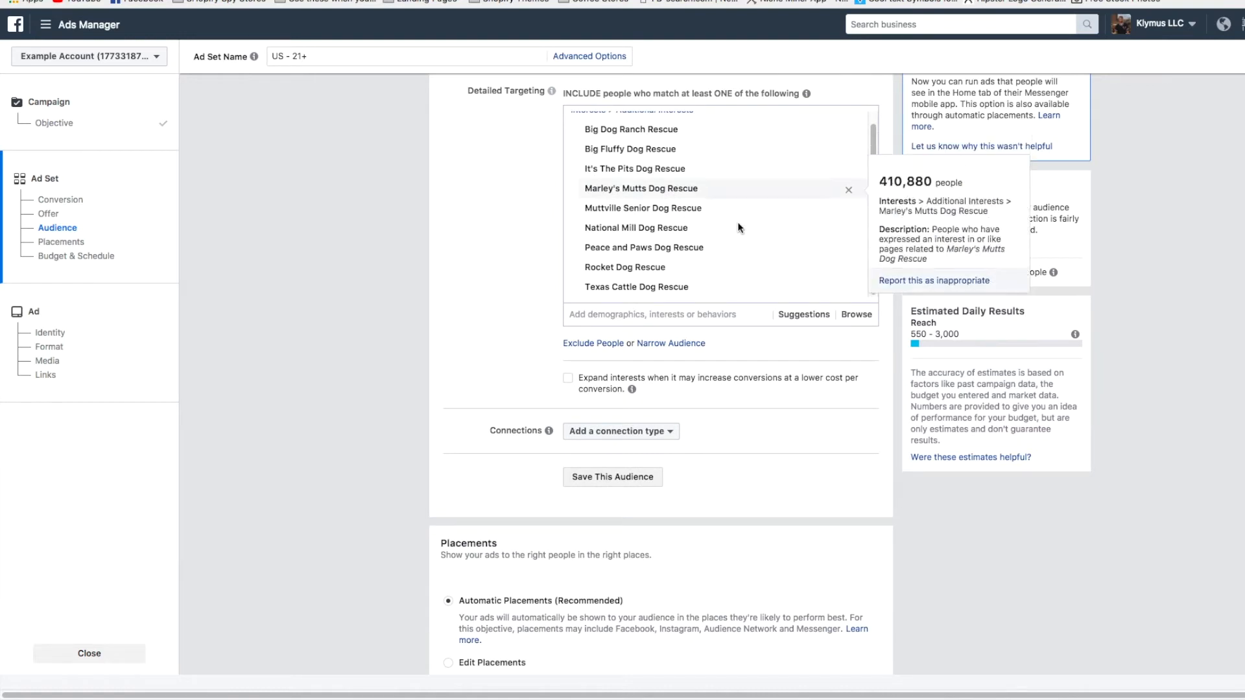
pyautogui.scroll(5, 683, 188)
pyautogui.moveTo(577, 402); pyautogui.dragTo(683, 442)
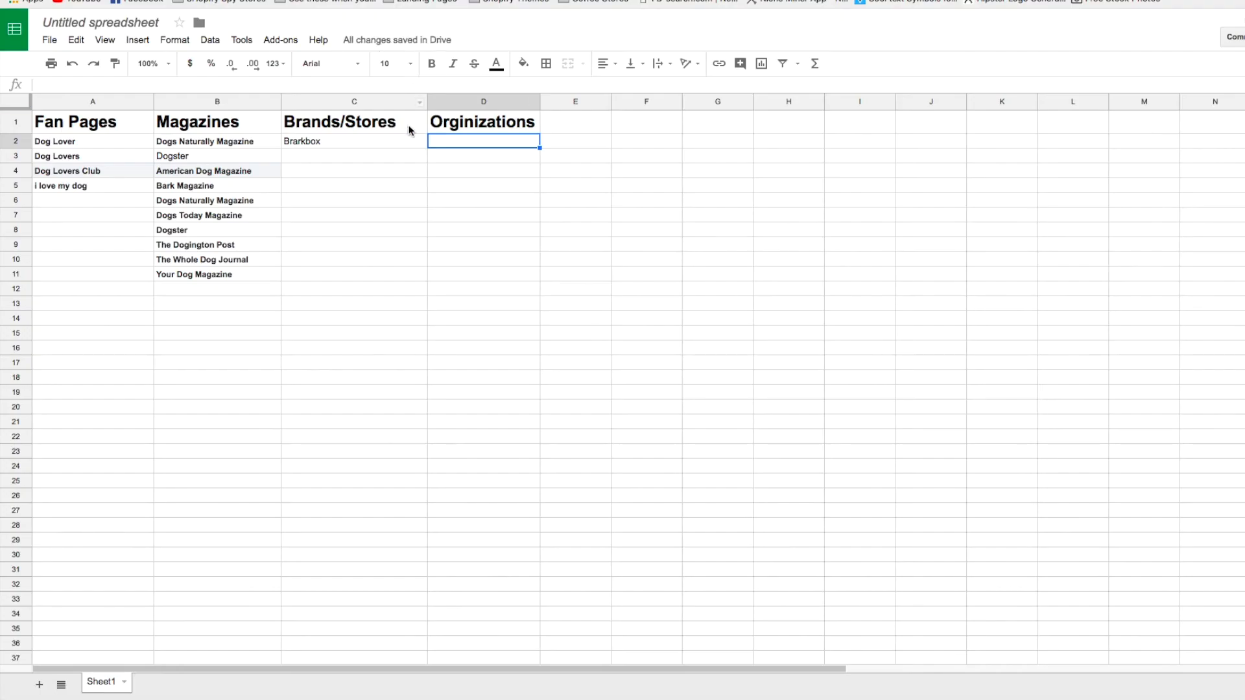
pyautogui.hotkey('ctrl', 'v')
pyautogui.click(459, 186)
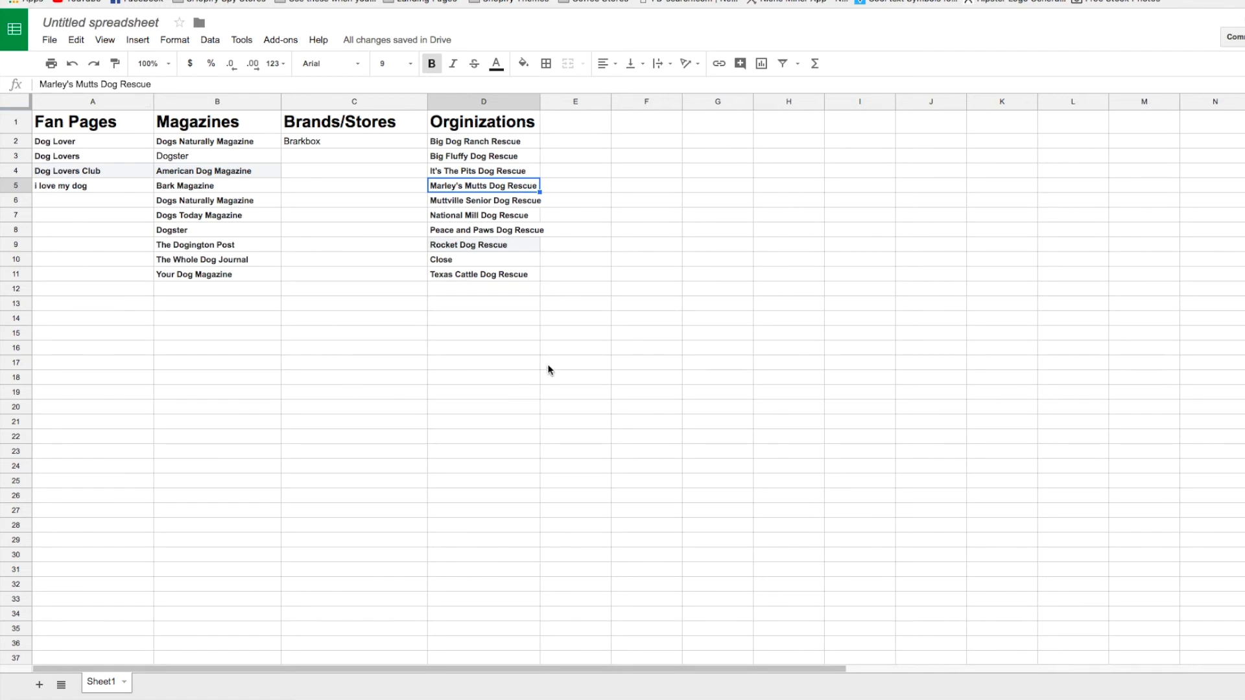
pyautogui.moveTo(578, 192); pyautogui.dragTo(61, 215)
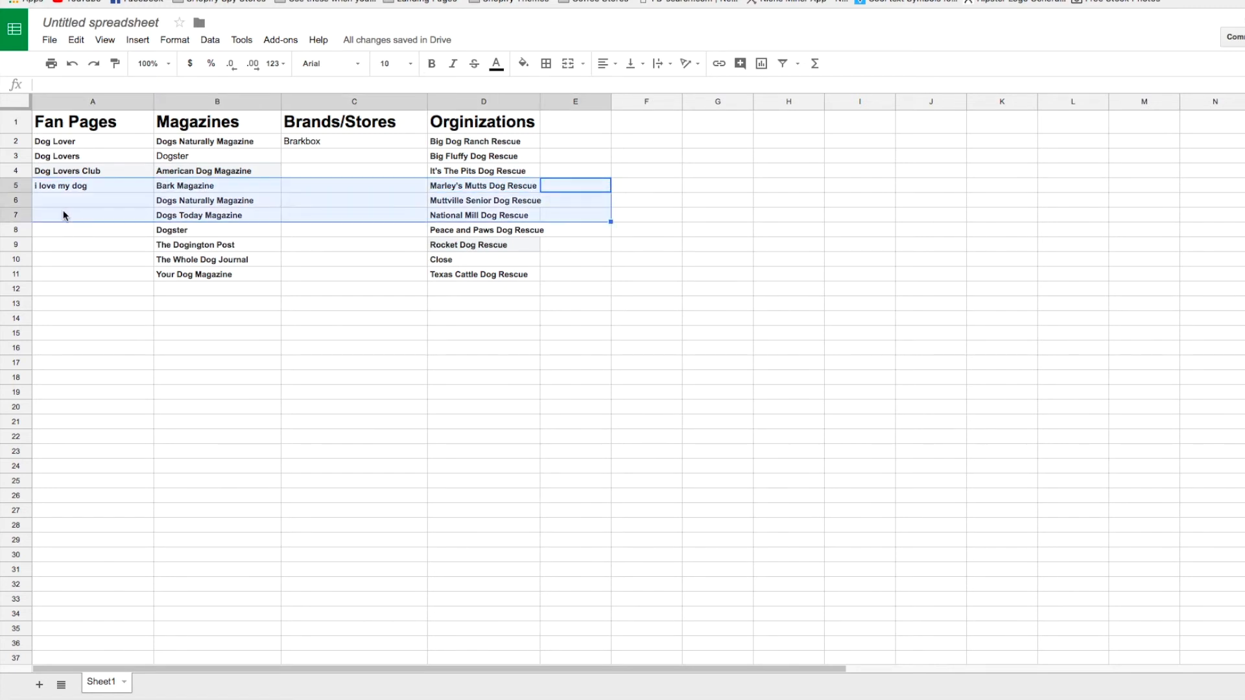
pyautogui.moveTo(778, 123); pyautogui.dragTo(16, 218)
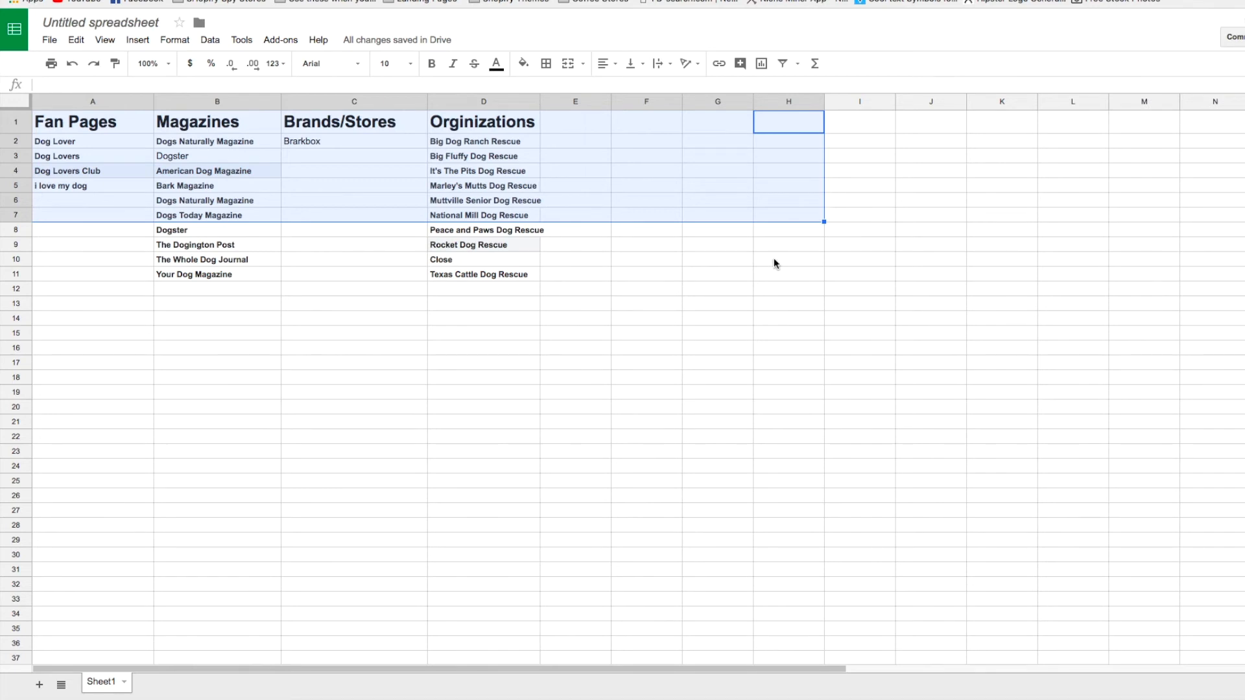
pyautogui.click(438, 233)
pyautogui.moveTo(507, 266); pyautogui.dragTo(89, 142)
pyautogui.moveTo(570, 290); pyautogui.dragTo(46, 145)
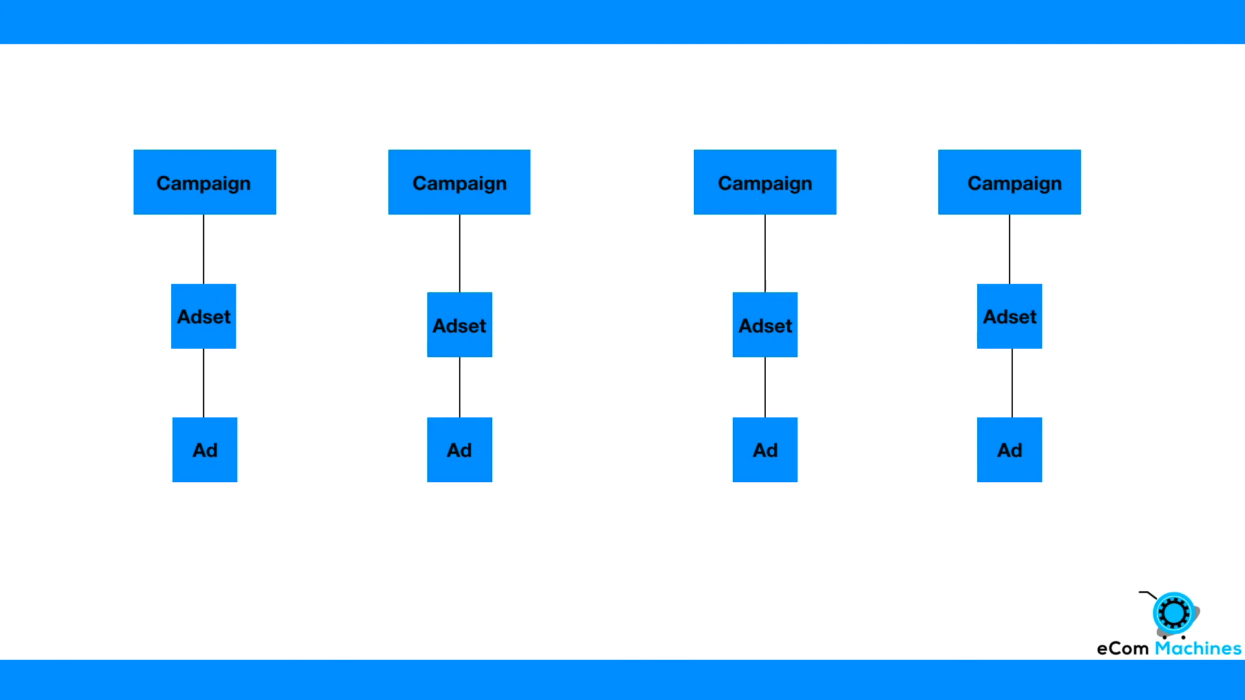
# Step: Leave the Keynote slideshow and duplicate the first campaign's Adset box with its label, placing one copy to the right of the original
pyautogui.press('Escape')
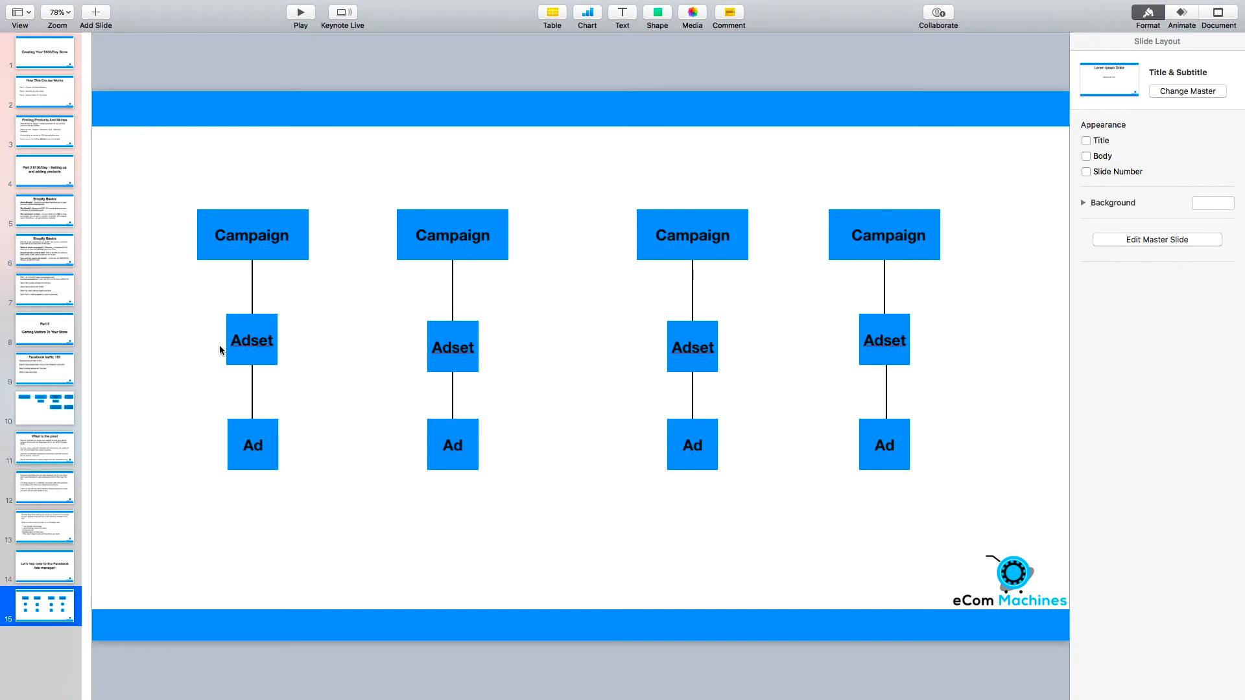
pyautogui.click(227, 235)
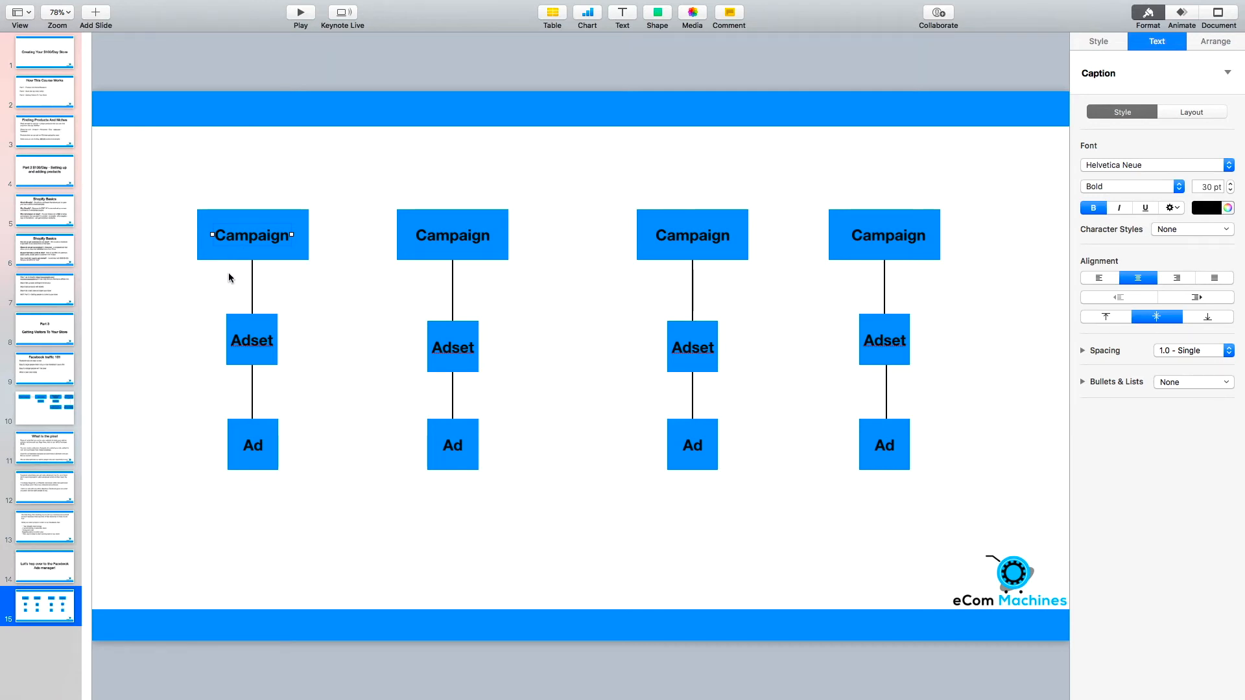
pyautogui.click(260, 334)
pyautogui.moveTo(167, 331); pyautogui.dragTo(293, 343)
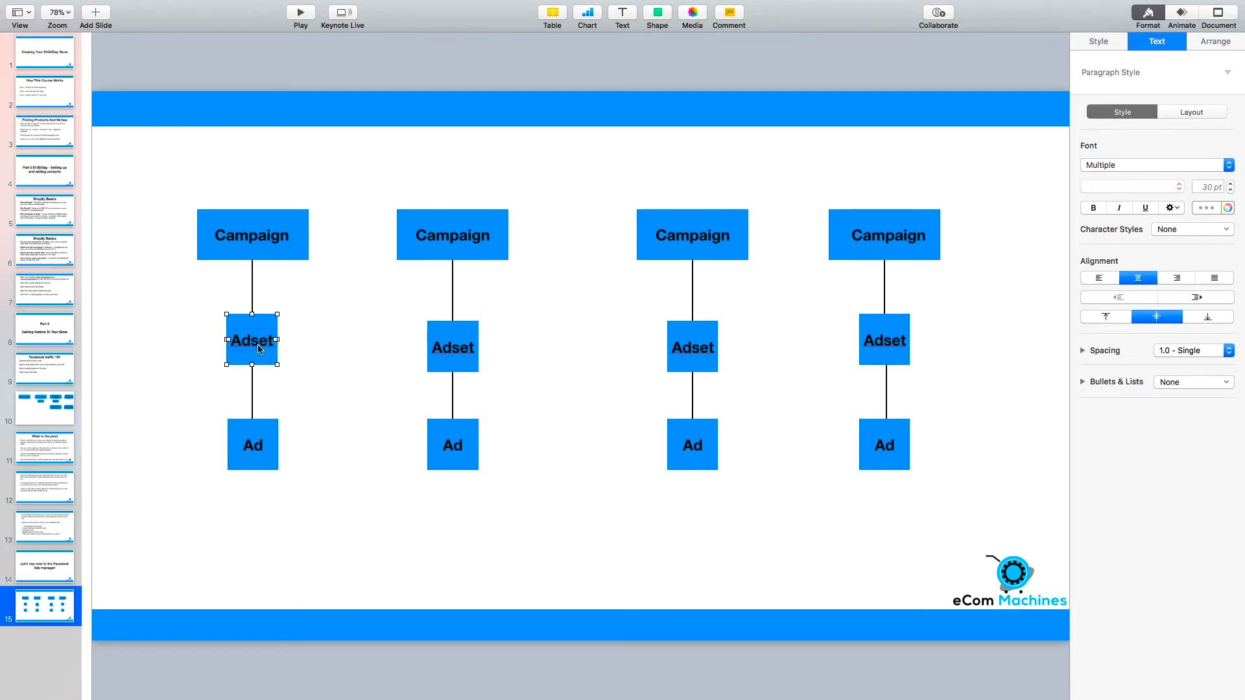
pyautogui.press('super+v')
pyautogui.press('super+v')
pyautogui.press('super+v')
pyautogui.moveTo(256, 342)
pyautogui.mouseDown()
pyautogui.moveTo(322, 332)
pyautogui.moveTo(150, 320)
pyautogui.moveTo(243, 329)
pyautogui.moveTo(263, 348)
pyautogui.moveTo(293, 325)
pyautogui.moveTo(279, 332)
pyautogui.mouseUp()
pyautogui.click(265, 354)
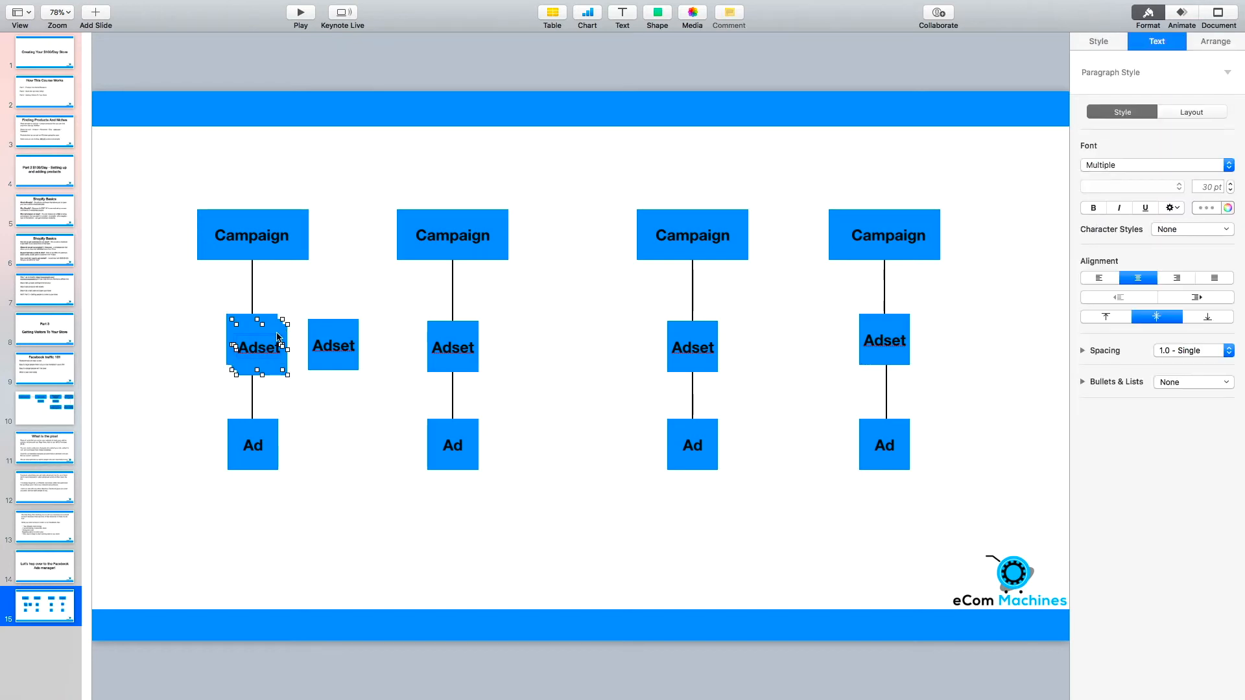
pyautogui.click(332, 325)
# Step: Delete the surplus Adset copy stacked on the original and move the other copy to the left of the original
pyautogui.click(283, 337)
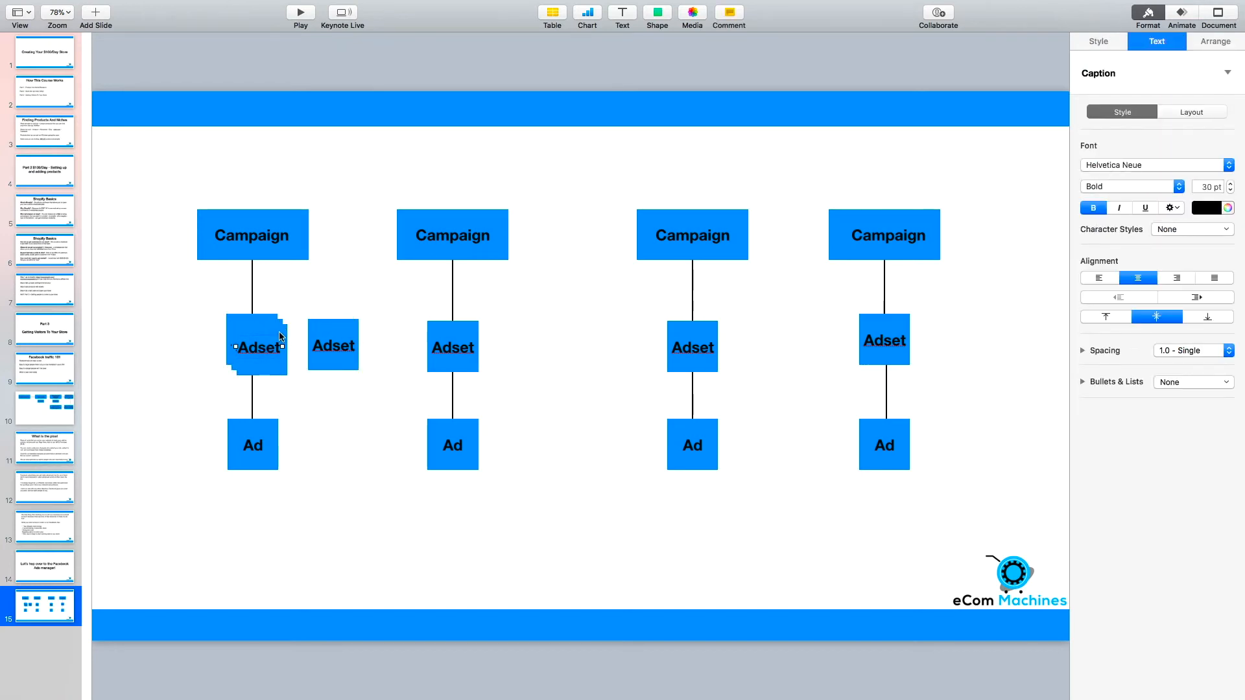
pyautogui.click(286, 322)
pyautogui.click(274, 343)
pyautogui.press('Delete')
pyautogui.moveTo(289, 340); pyautogui.dragTo(143, 345)
pyautogui.click(328, 381)
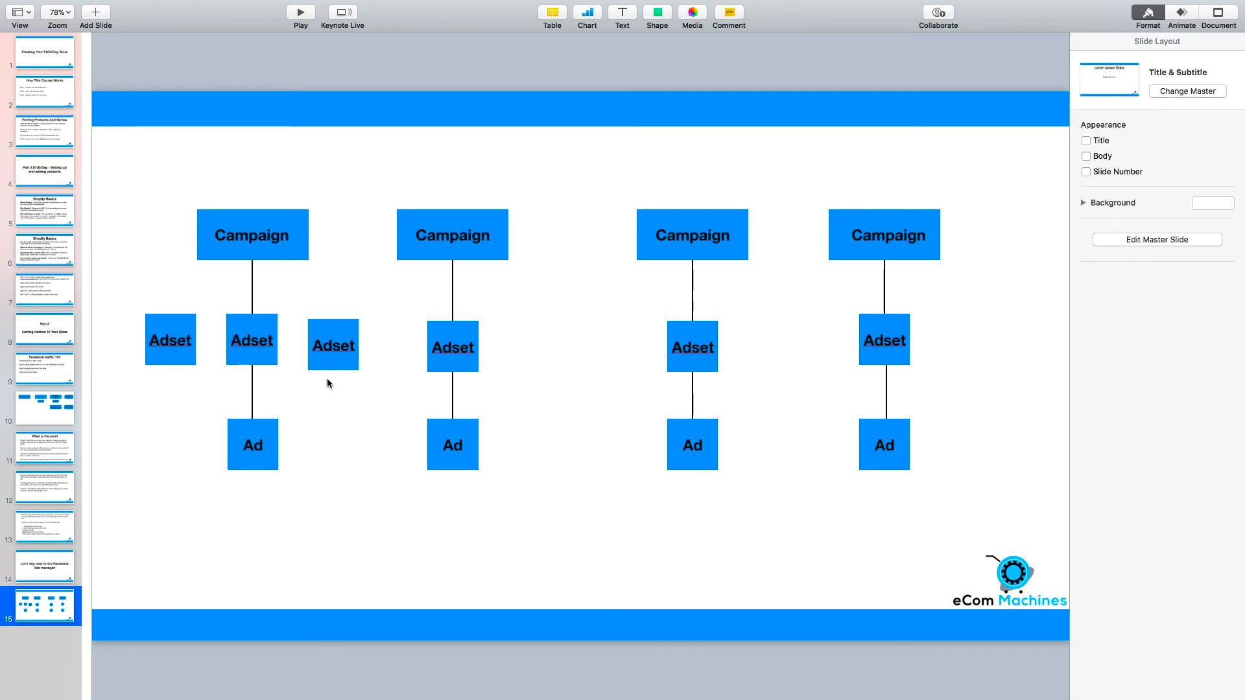
# Step: Align the right-hand Adset copy's box and label with the other two Adset boxes under the first campaign
pyautogui.moveTo(344, 328)
pyautogui.mouseDown()
pyautogui.moveTo(334, 331)
pyautogui.moveTo(342, 324)
pyautogui.mouseUp()
pyautogui.click(288, 446)
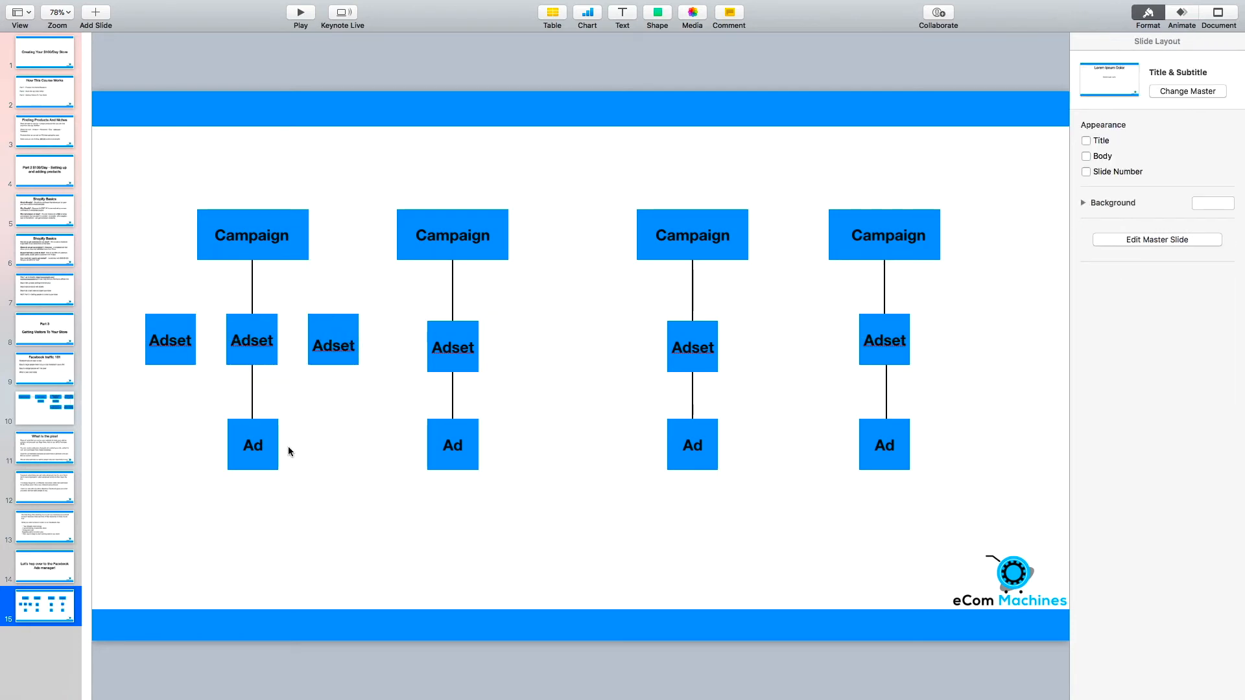
pyautogui.moveTo(321, 348); pyautogui.dragTo(120, 337)
pyautogui.click(369, 340)
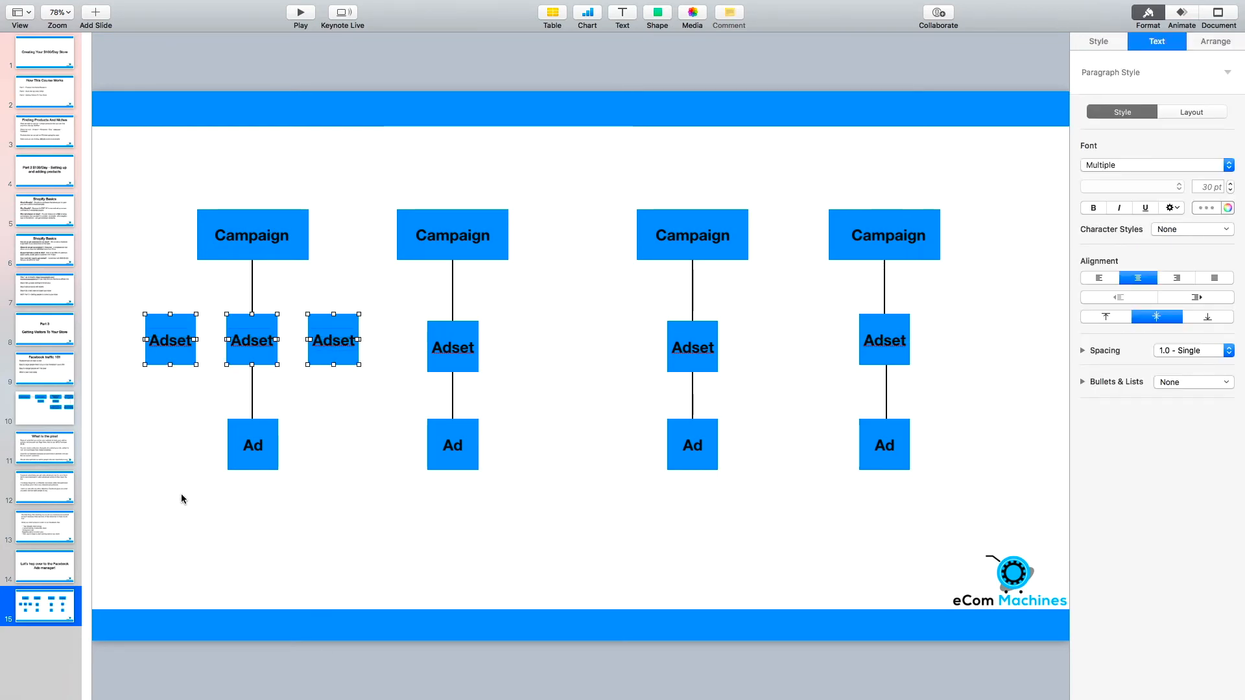
pyautogui.click(250, 447)
pyautogui.click(334, 446)
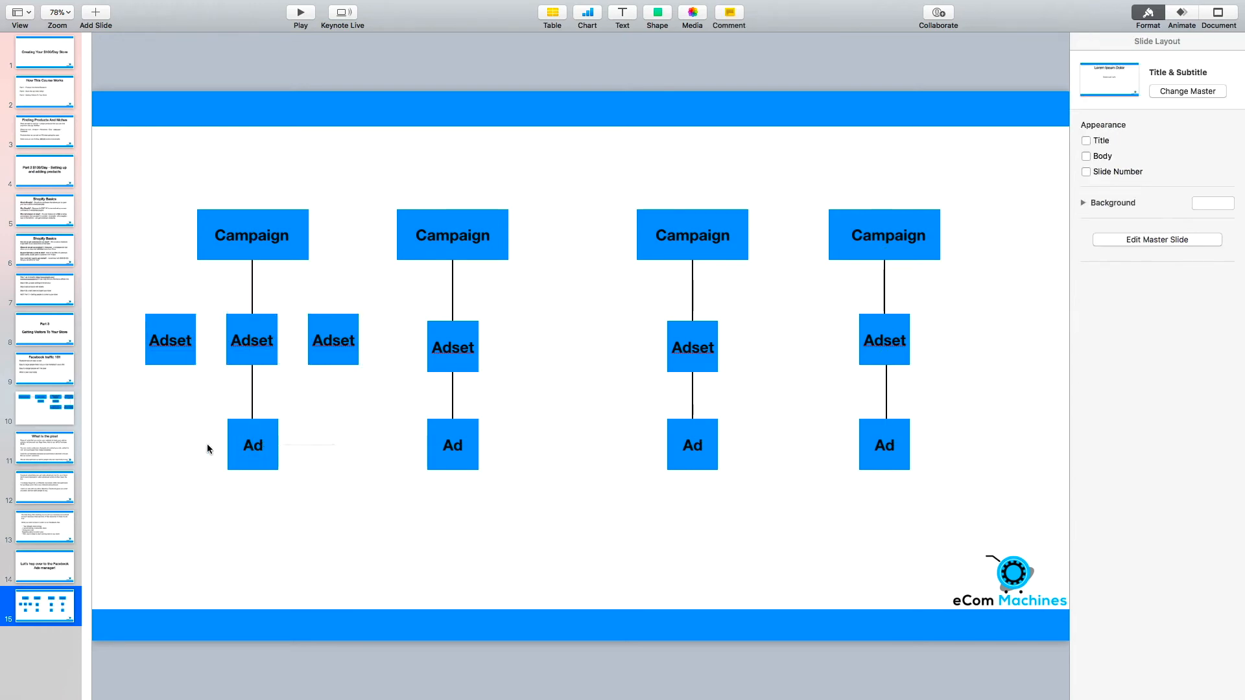
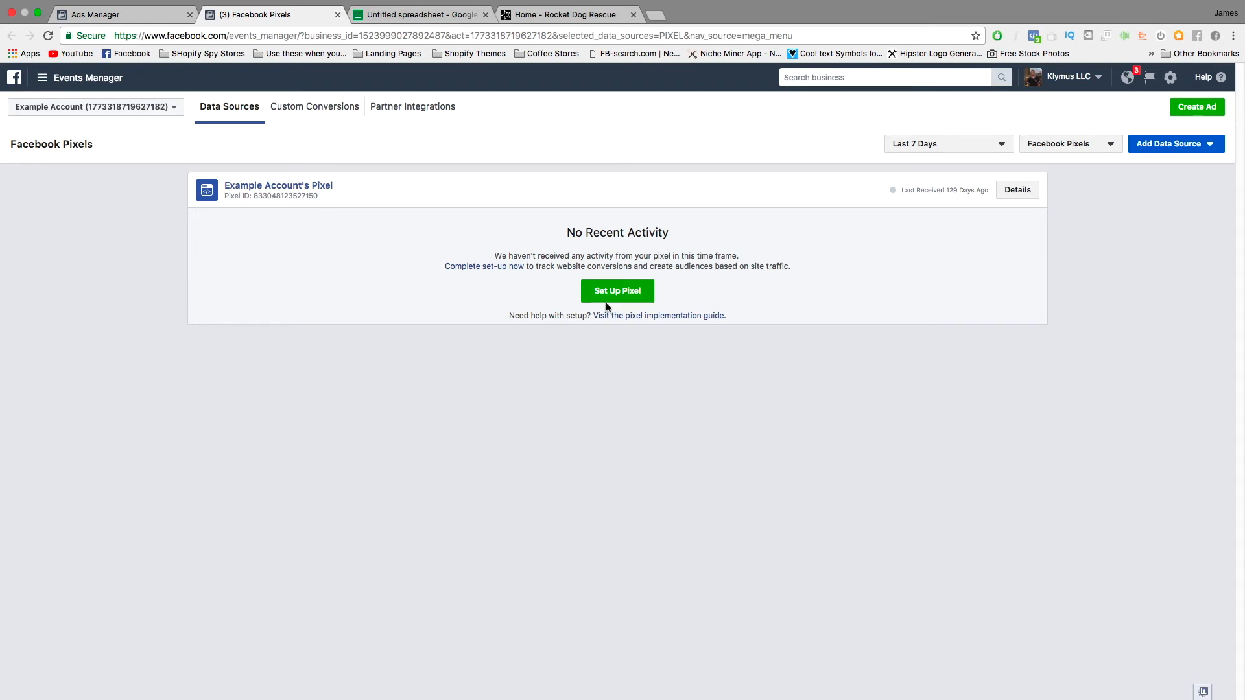
# Step: Set up the example account's pixel through the Shopify partner integration and copy its pixel ID
pyautogui.click(619, 299)
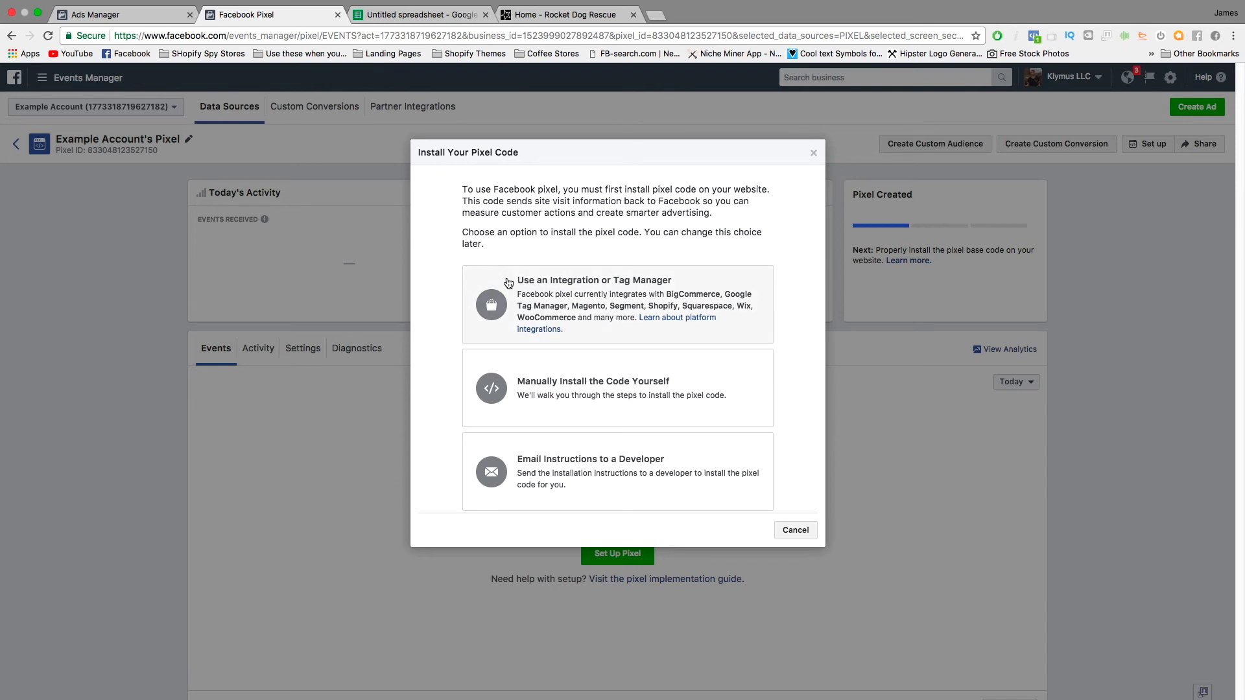
pyautogui.click(704, 289)
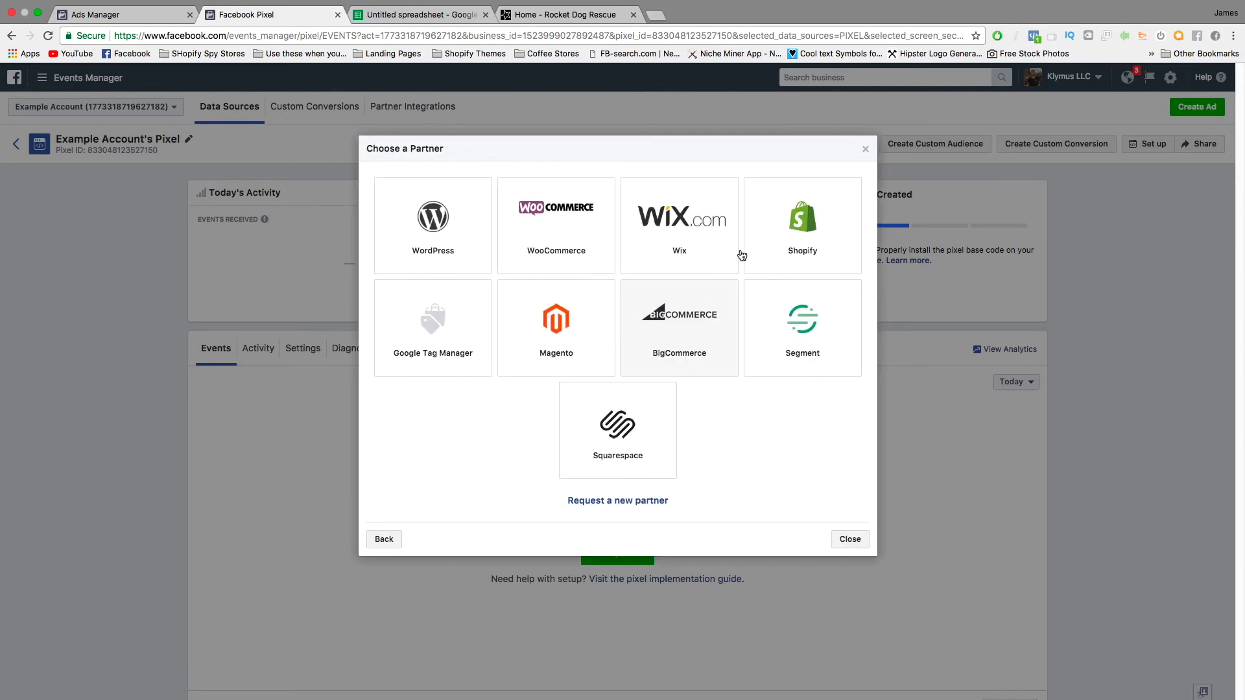
pyautogui.click(799, 222)
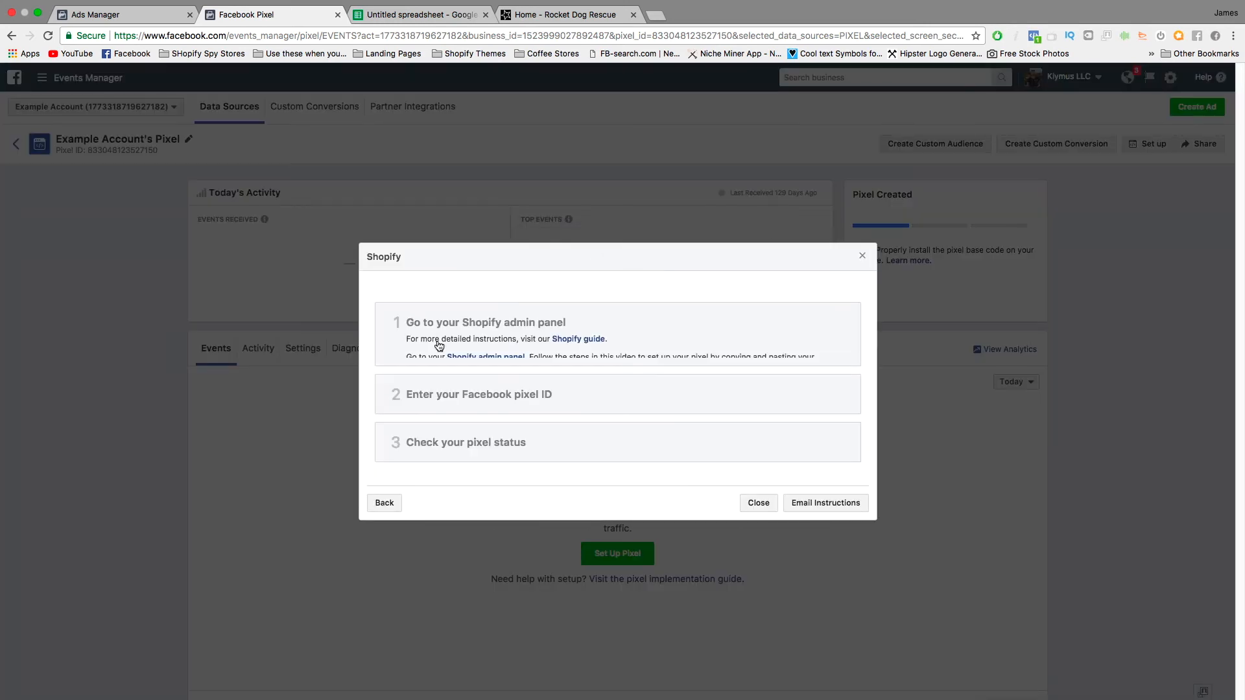
pyautogui.moveTo(437, 214); pyautogui.dragTo(511, 221)
pyautogui.press('super+c')
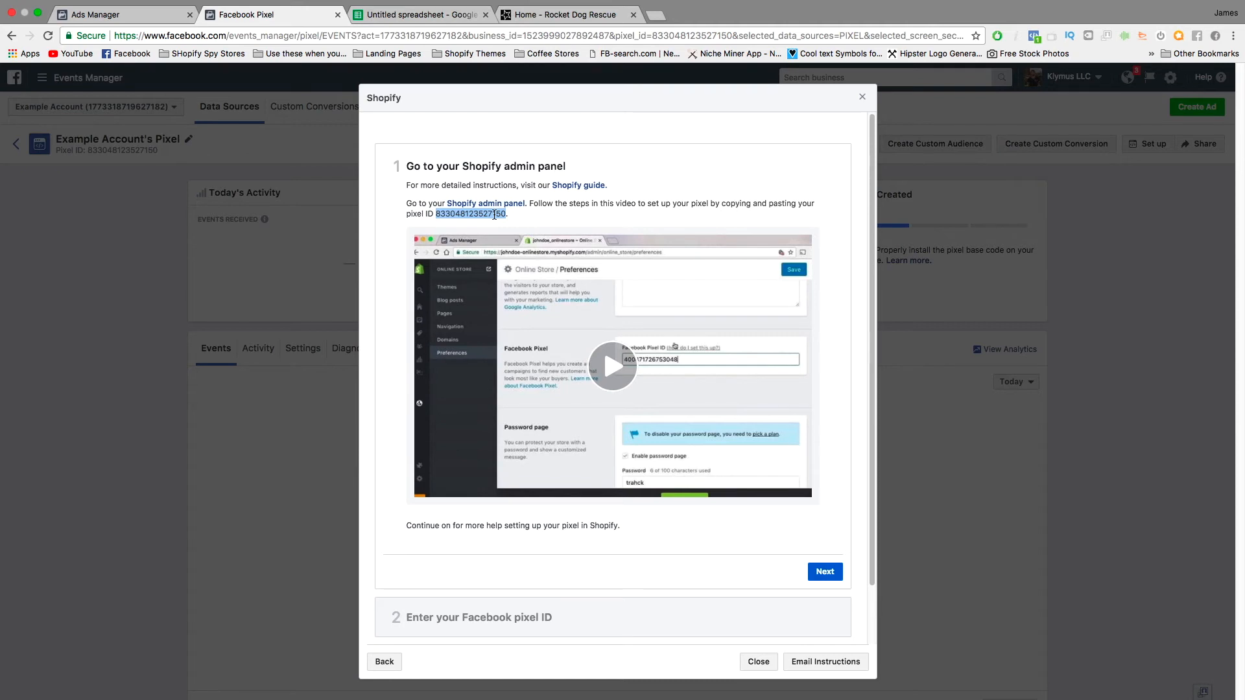
# Step: Open the Shopify admin from the setup instructions and go to the Facebook Pixel section of the online store's preferences
pyautogui.click(485, 204)
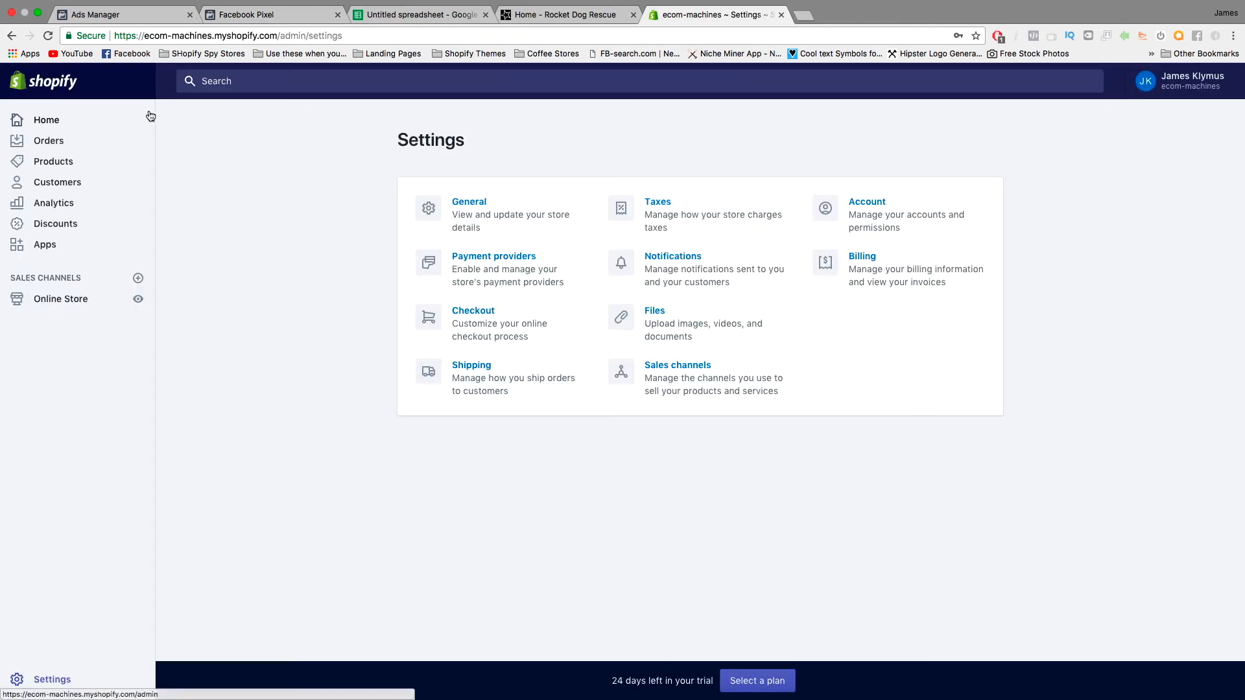
pyautogui.click(68, 302)
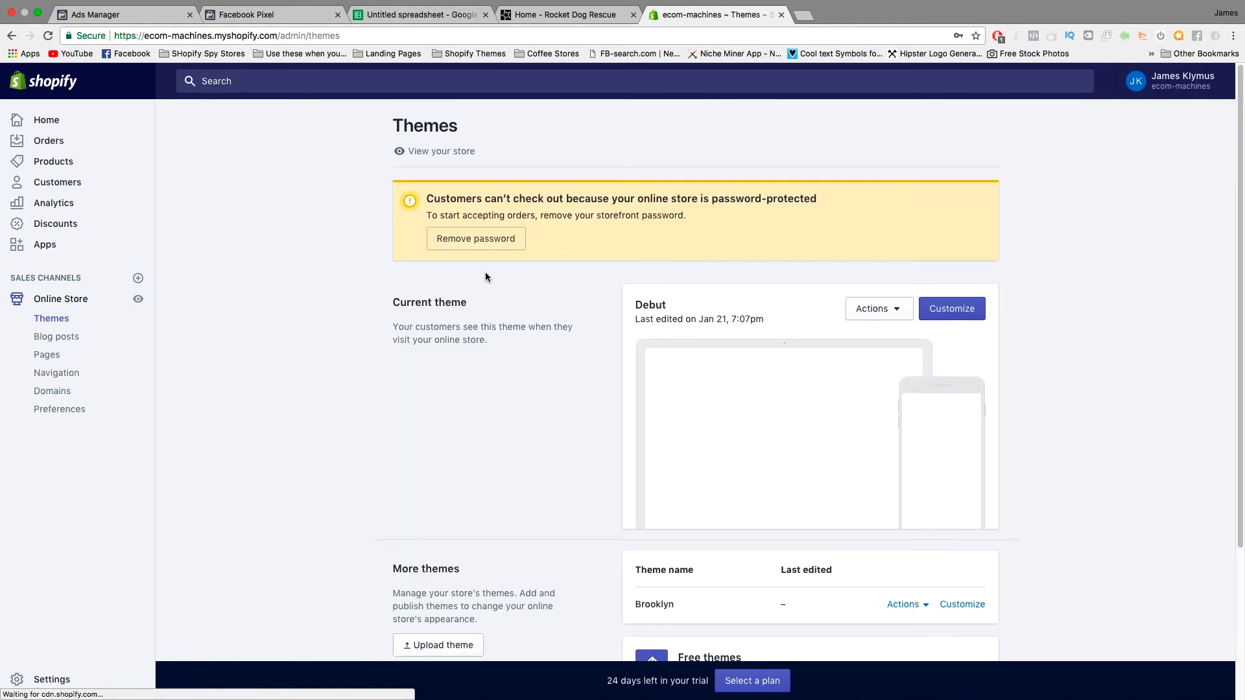
pyautogui.scroll(-3, 485, 273)
pyautogui.scroll(-3, 525, 257)
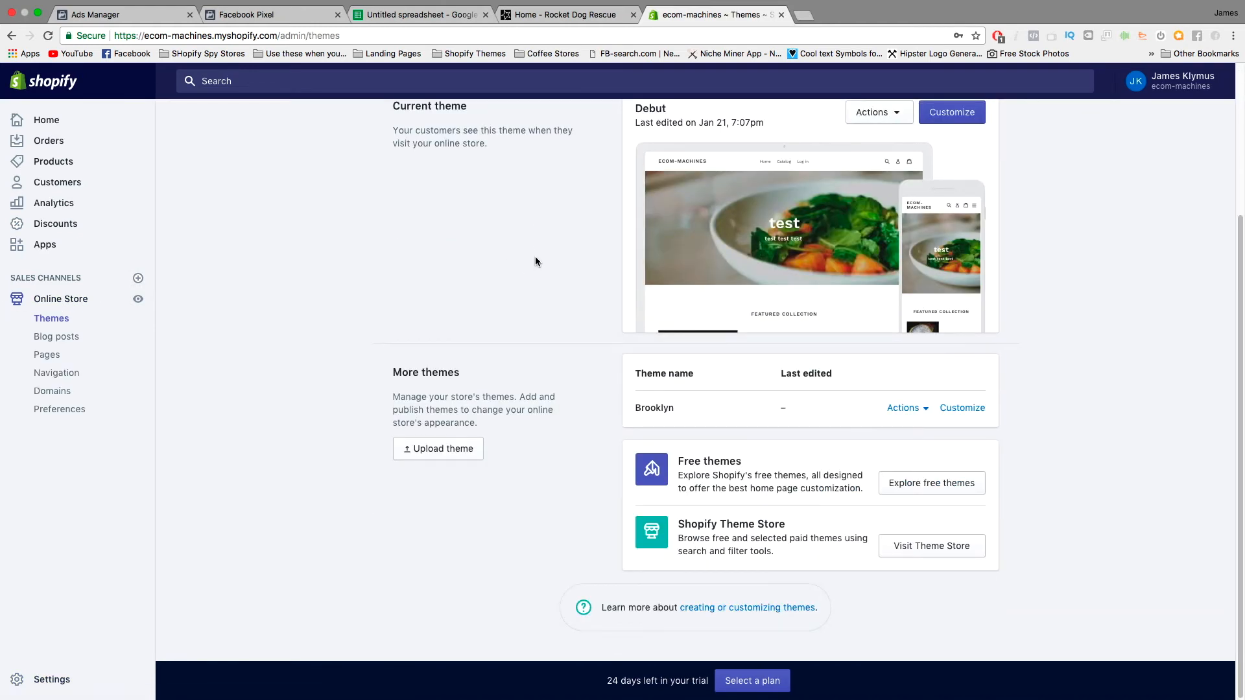
pyautogui.click(53, 409)
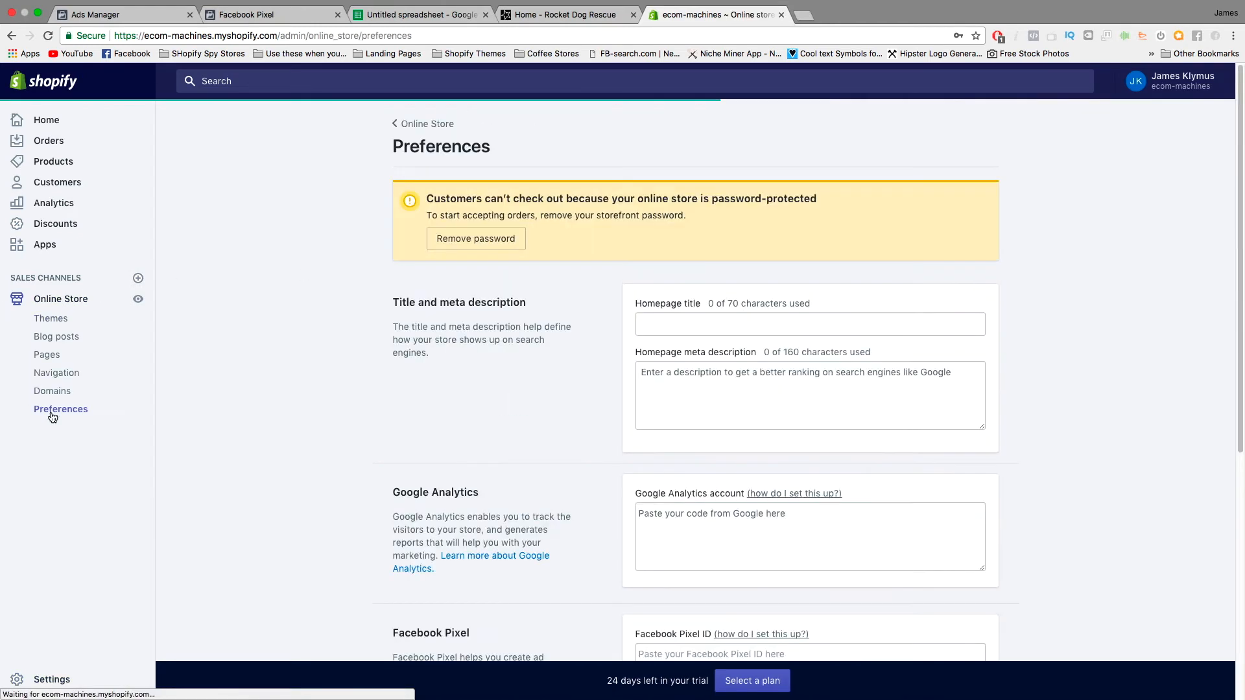
pyautogui.scroll(-4, 542, 375)
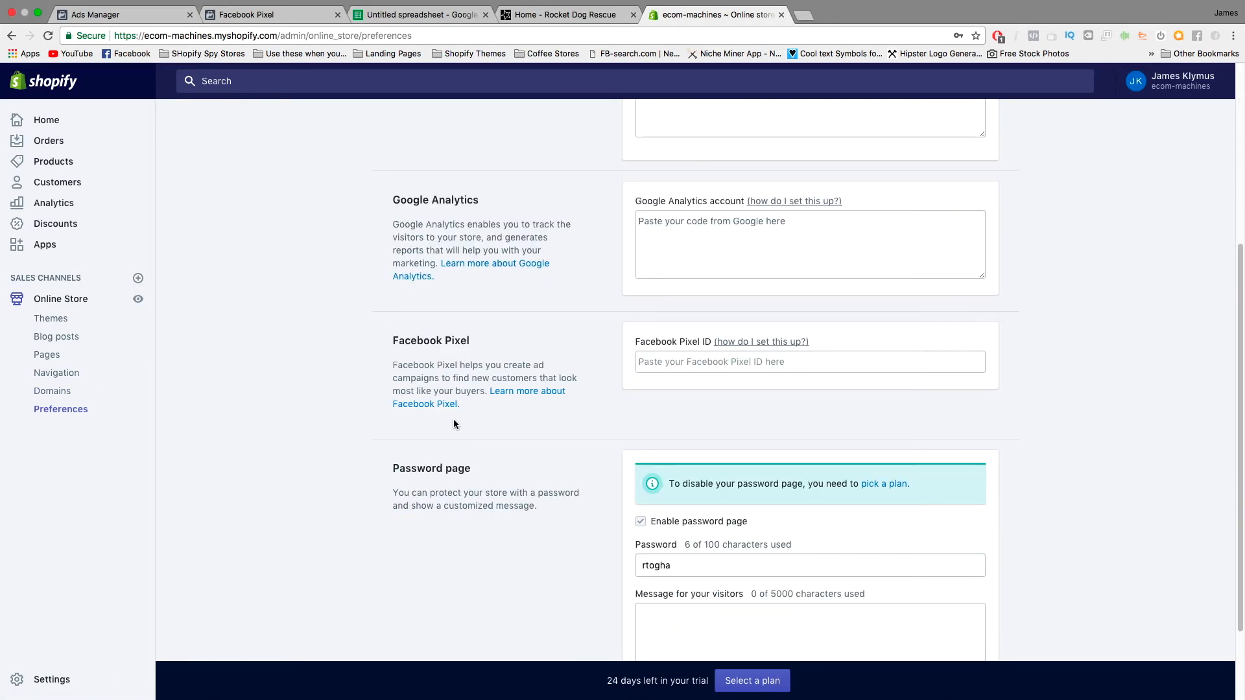
# Step: Paste the copied pixel ID into the Facebook Pixel ID field and save the store preferences
pyautogui.moveTo(390, 338); pyautogui.dragTo(437, 340)
pyautogui.click(438, 340)
pyautogui.click(703, 361)
pyautogui.press('super+v')
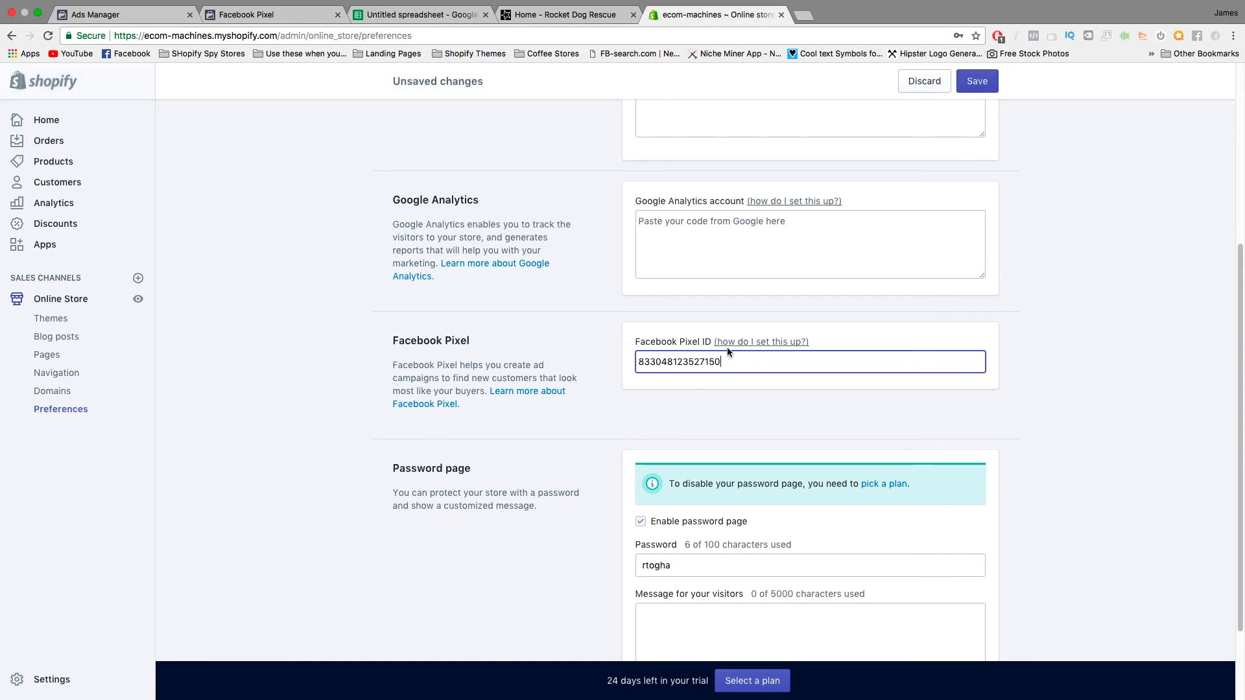
pyautogui.click(220, 16)
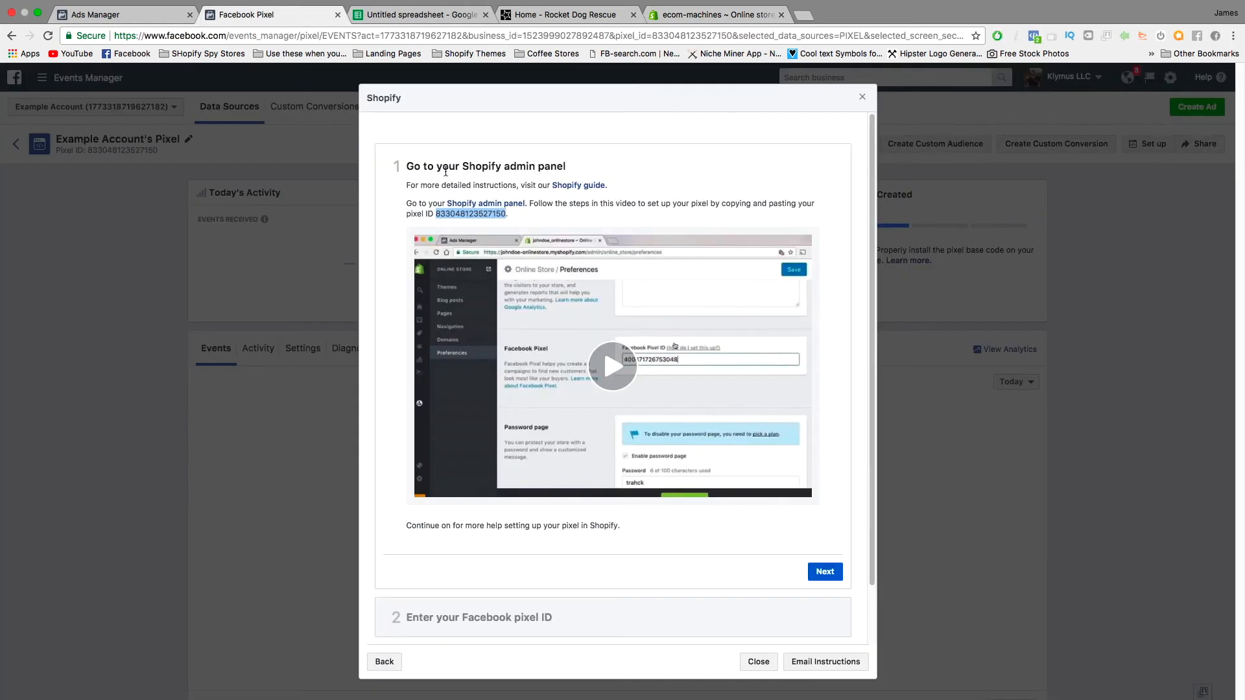
pyautogui.click(713, 14)
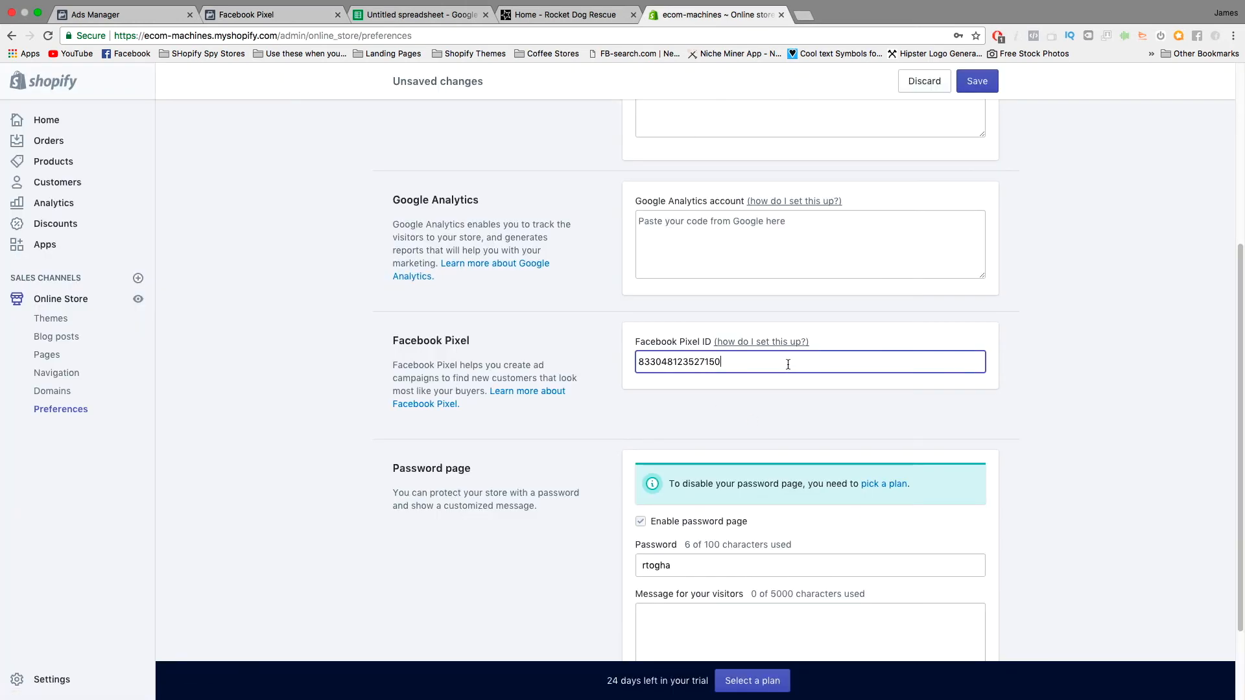
pyautogui.press('super+a')
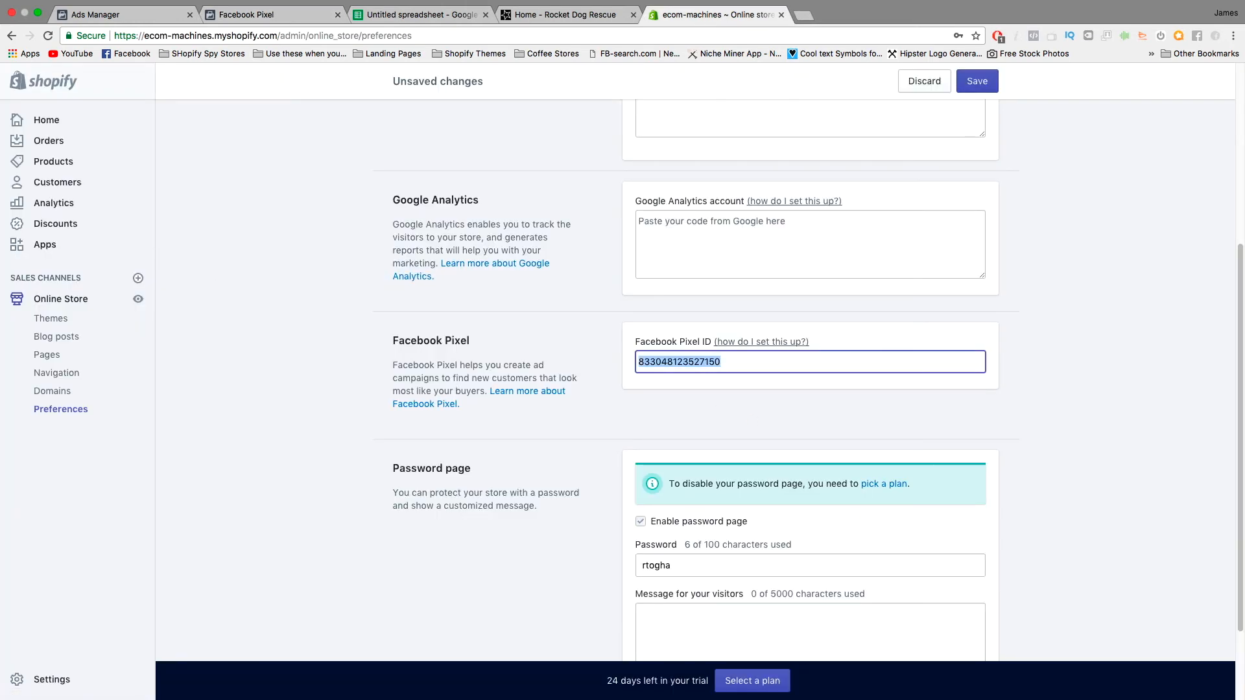
pyautogui.click(976, 83)
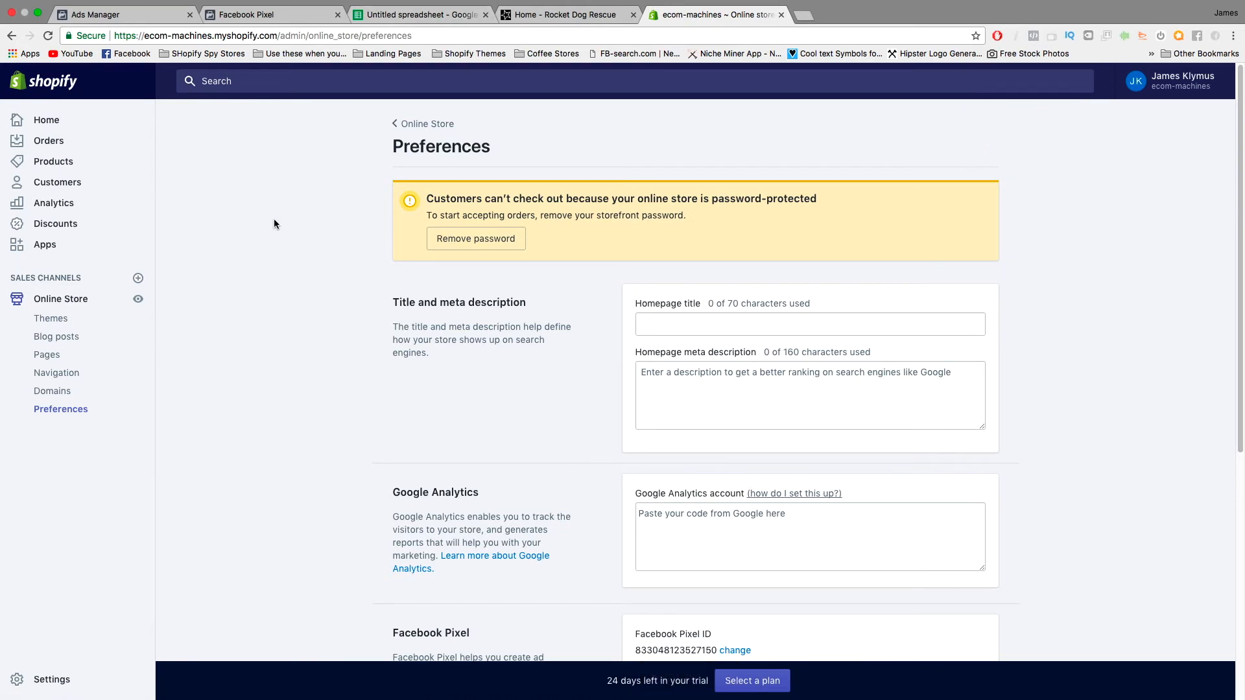
# Step: View the live storefront and check its installed pixel with Facebook Pixel Helper, then close the storefront
pyautogui.click(138, 299)
pyautogui.click(1034, 36)
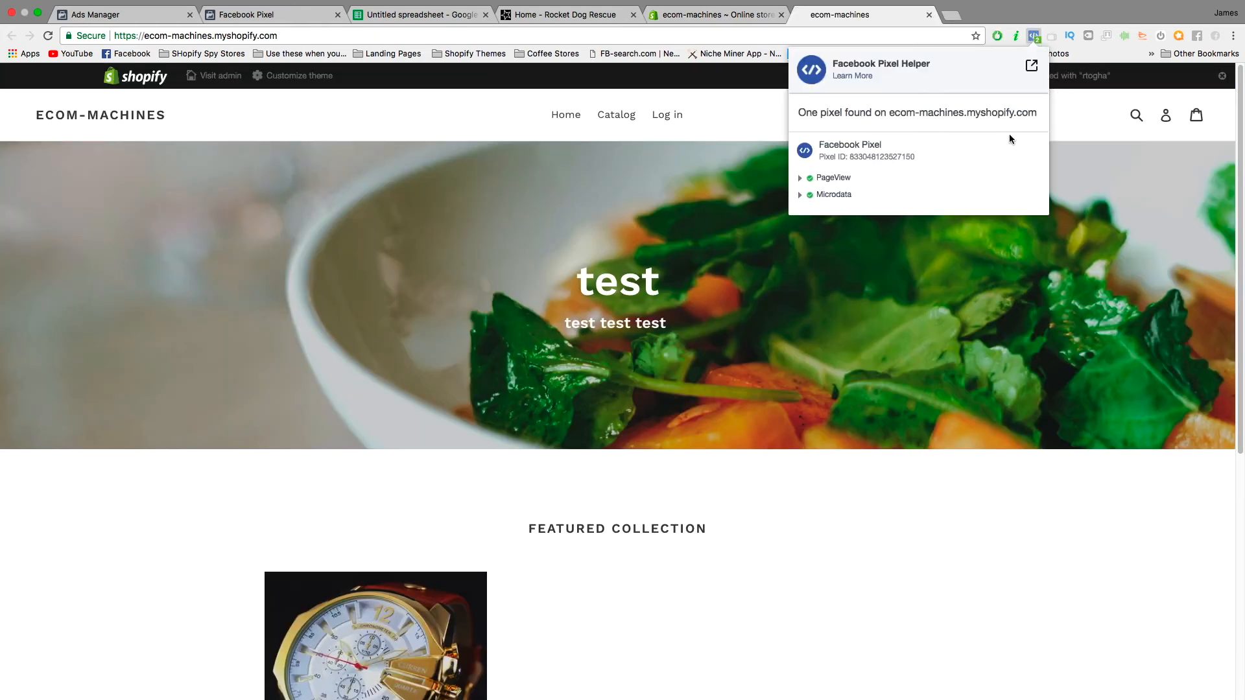
pyautogui.moveTo(927, 64); pyautogui.dragTo(834, 63)
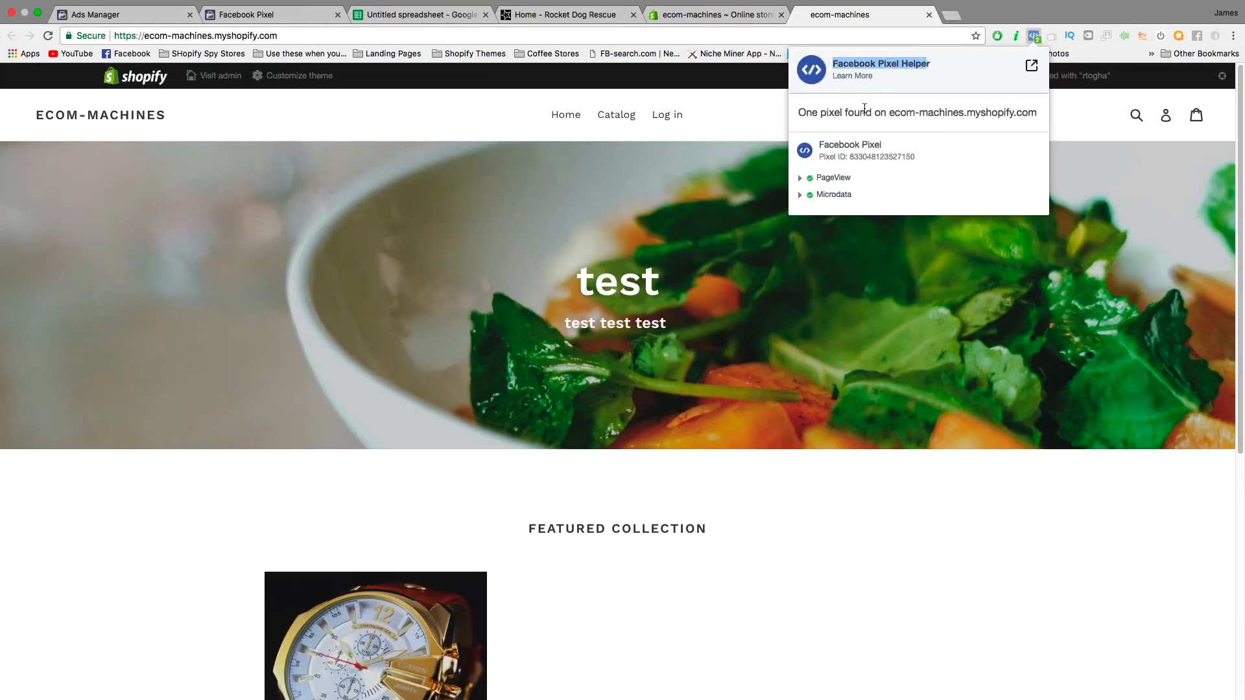
pyautogui.moveTo(799, 116); pyautogui.dragTo(1038, 114)
pyautogui.click(752, 114)
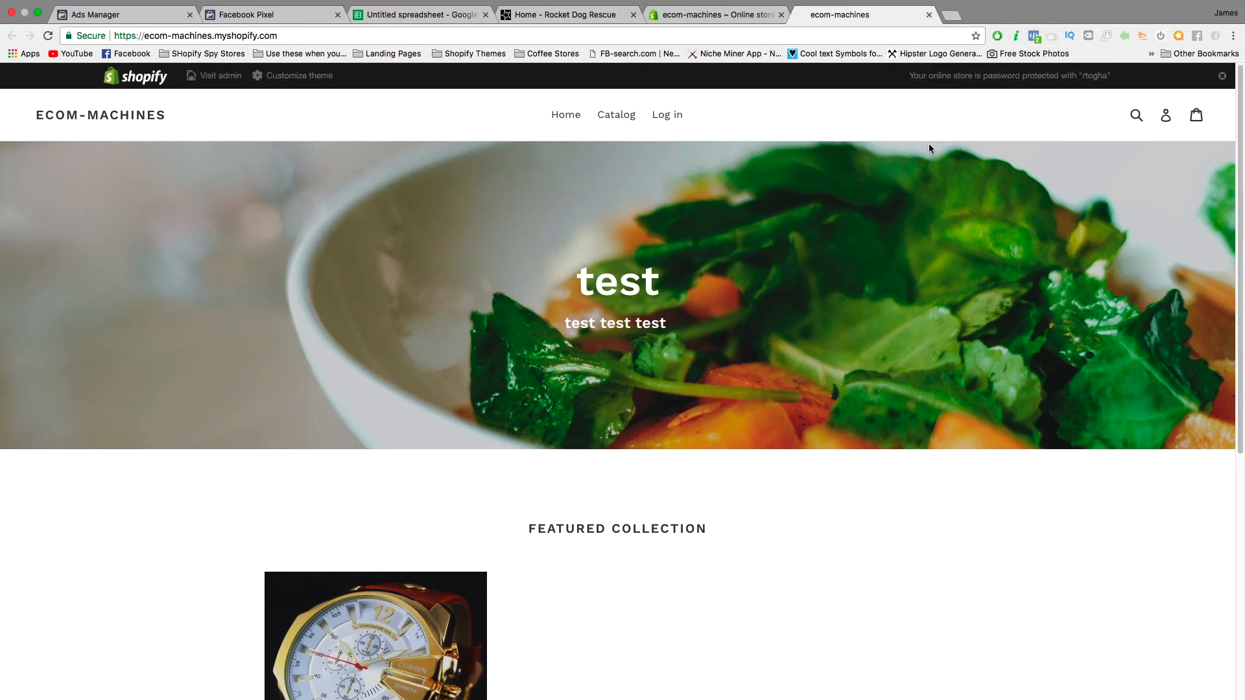
pyautogui.click(1040, 39)
pyautogui.tripleClick(877, 58)
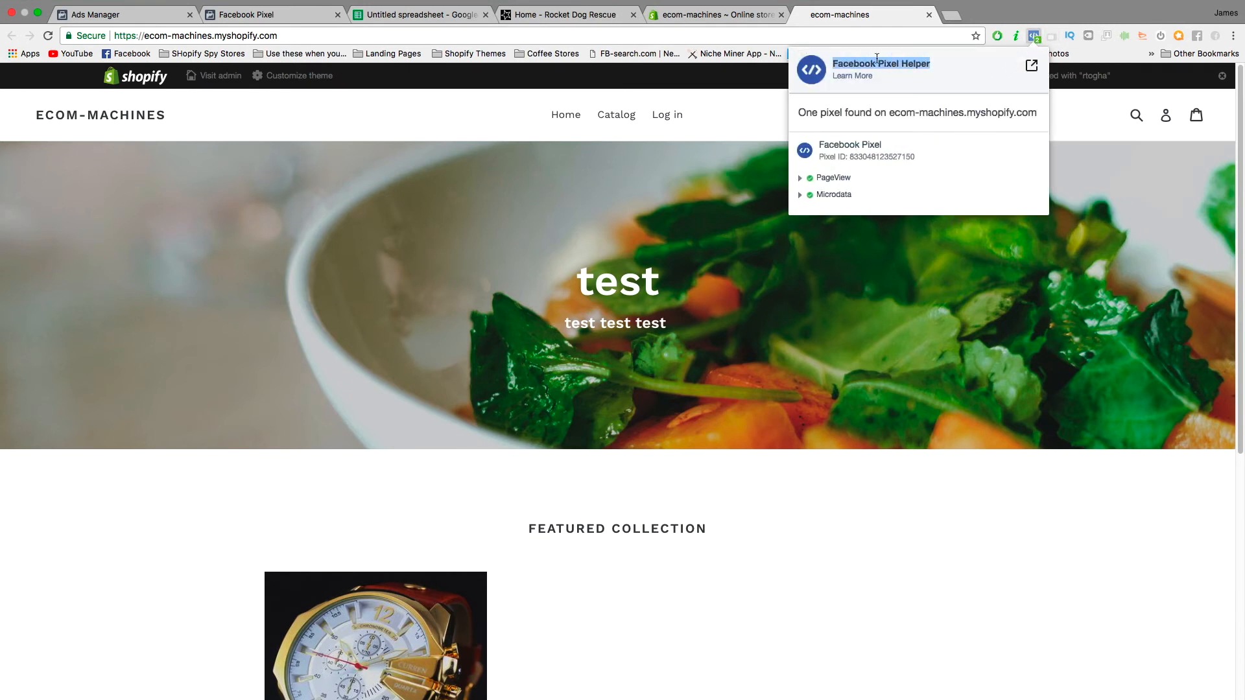
pyautogui.click(715, 98)
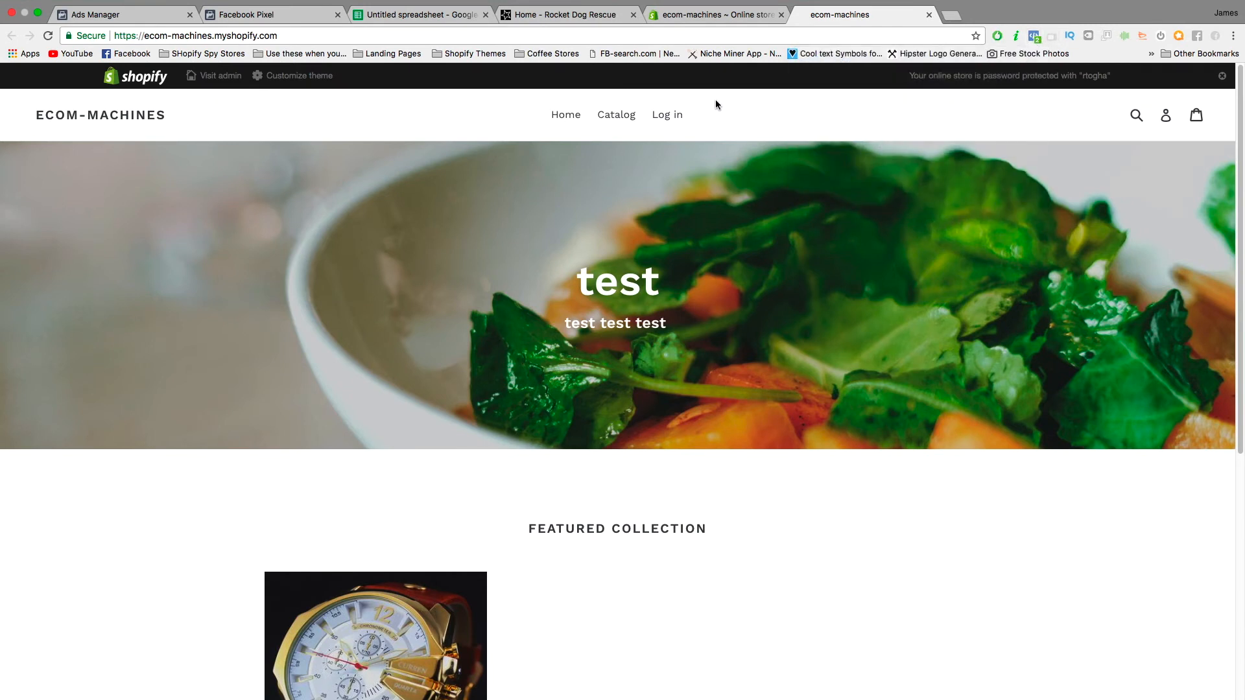
pyautogui.click(930, 14)
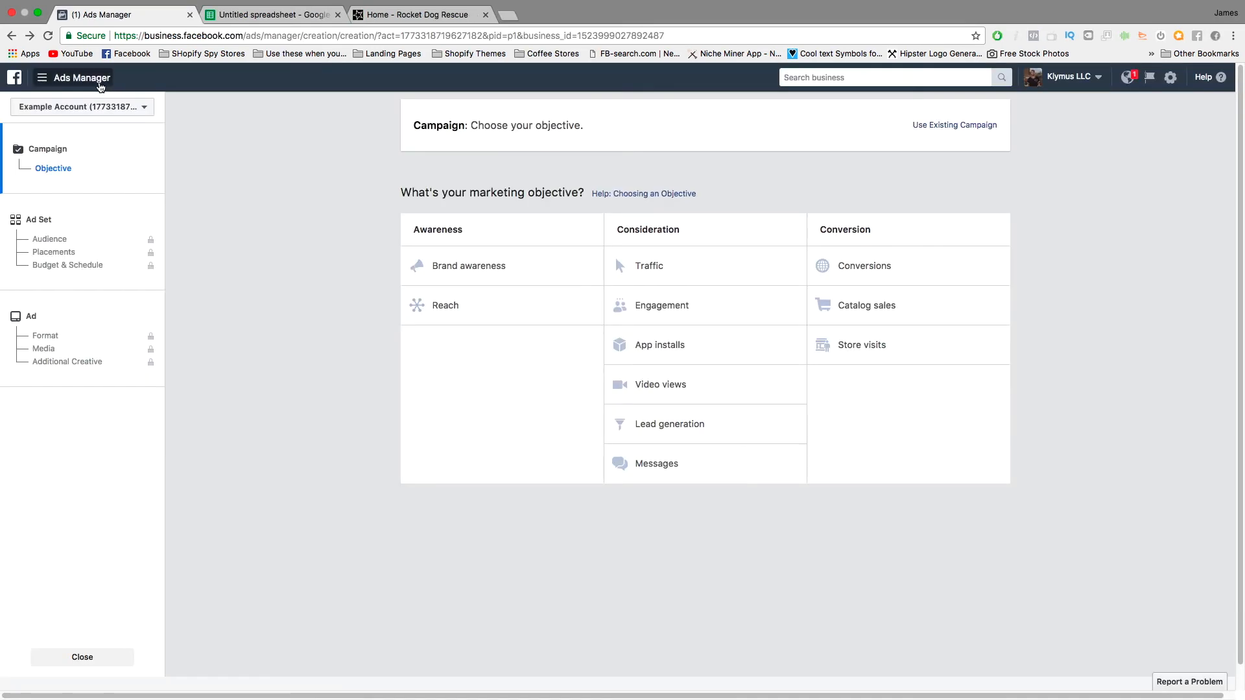
# Step: Create a campaign in Ads Manager with the Conversions objective, name it Dog outfit 1, and continue to the ad set
pyautogui.click(78, 78)
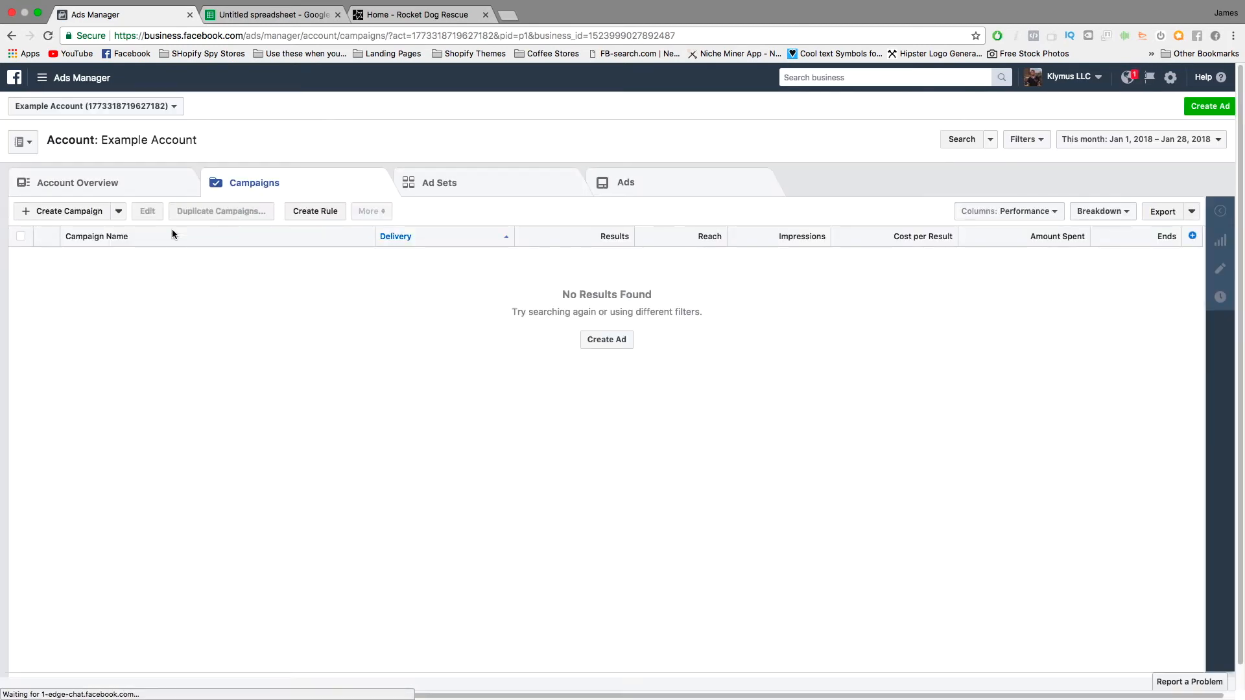
pyautogui.click(59, 212)
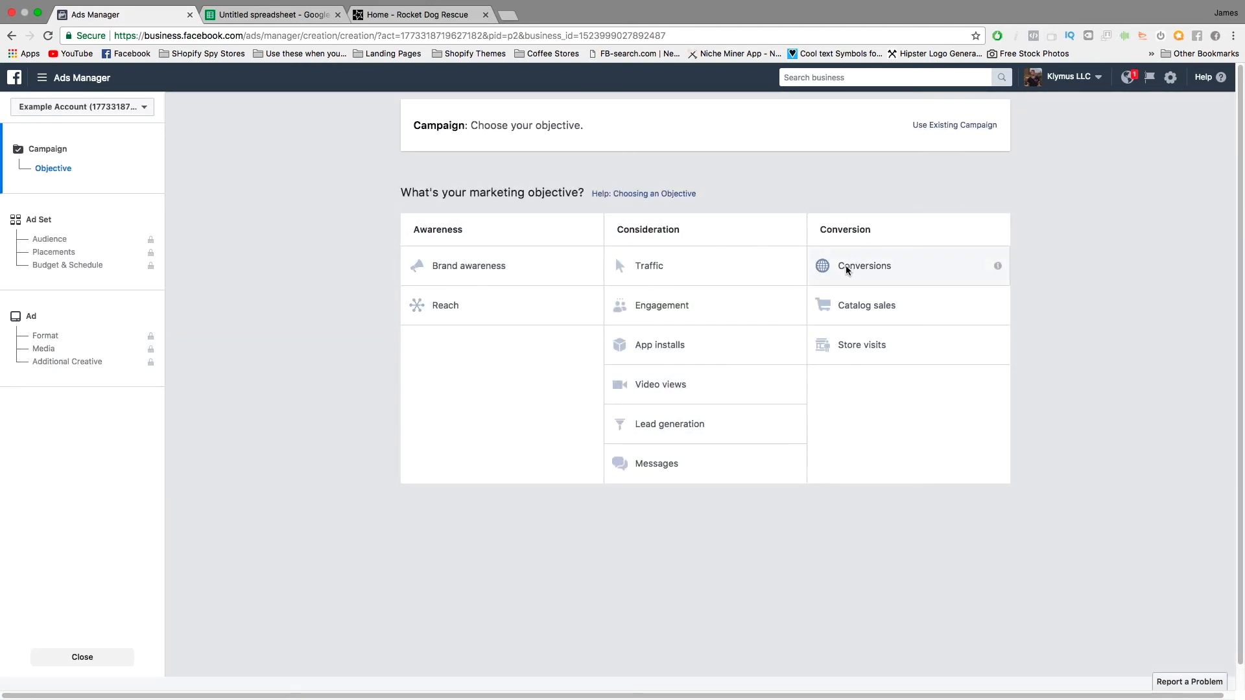
pyautogui.click(918, 271)
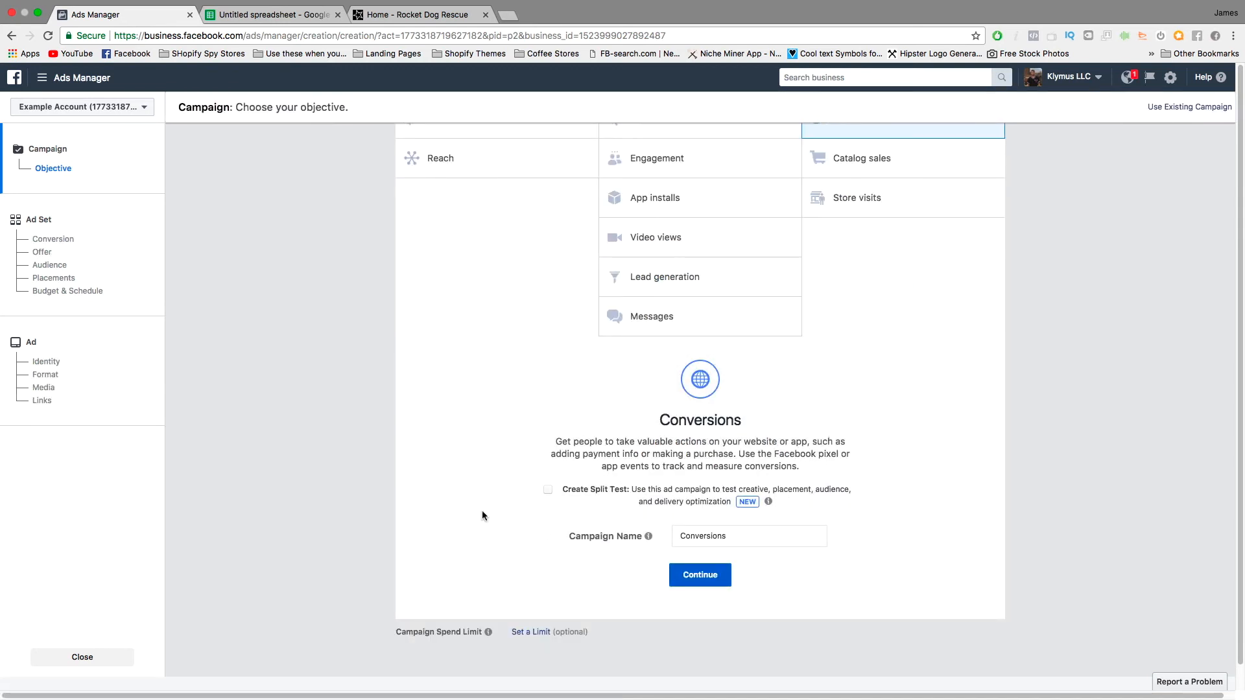
pyautogui.doubleClick(737, 540)
pyautogui.press('BackSpace')
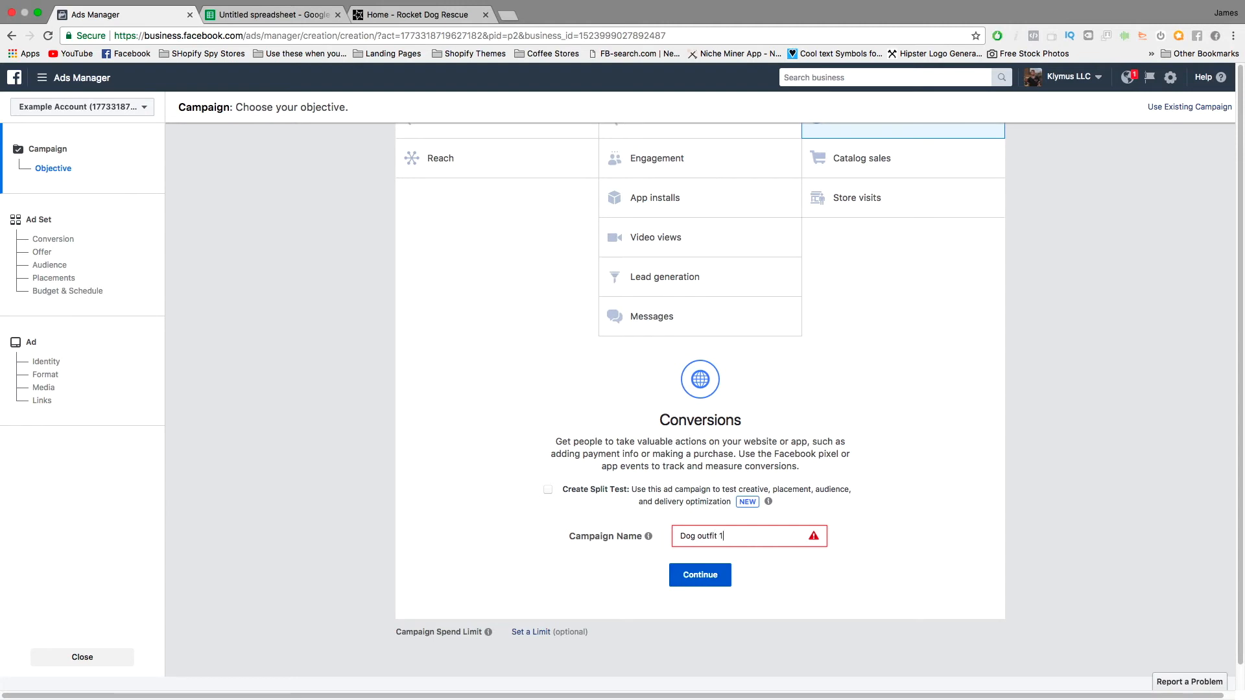
pyautogui.click(971, 620)
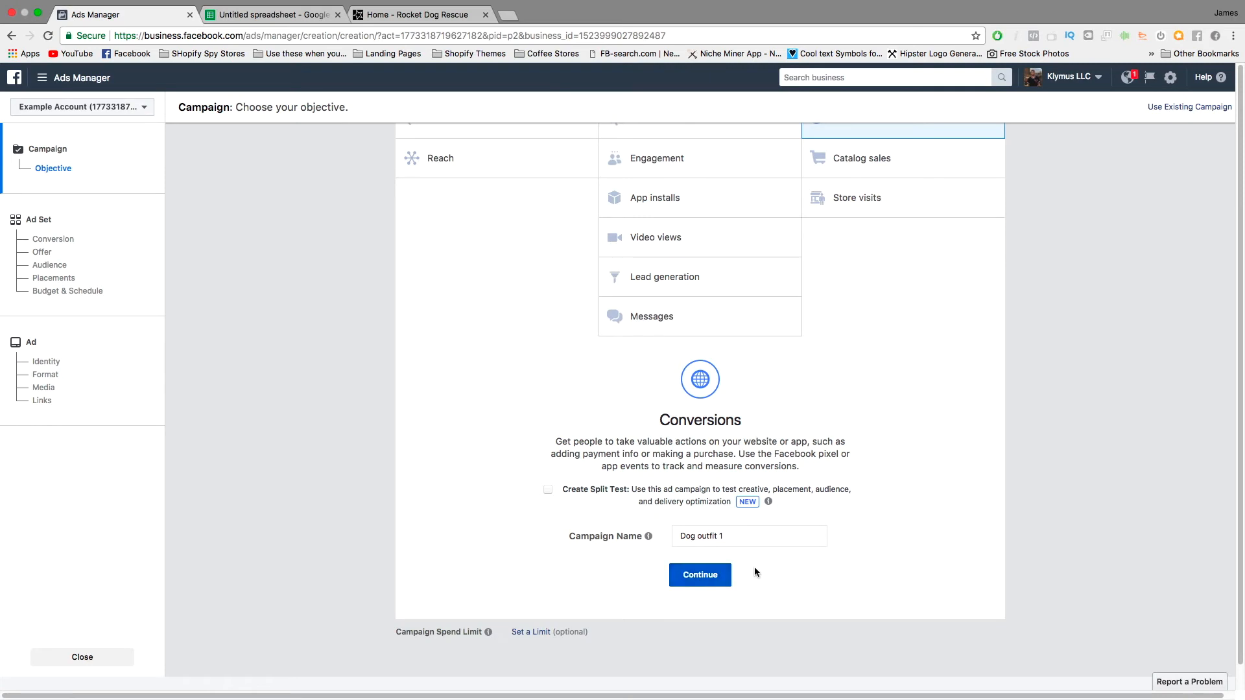
pyautogui.click(702, 575)
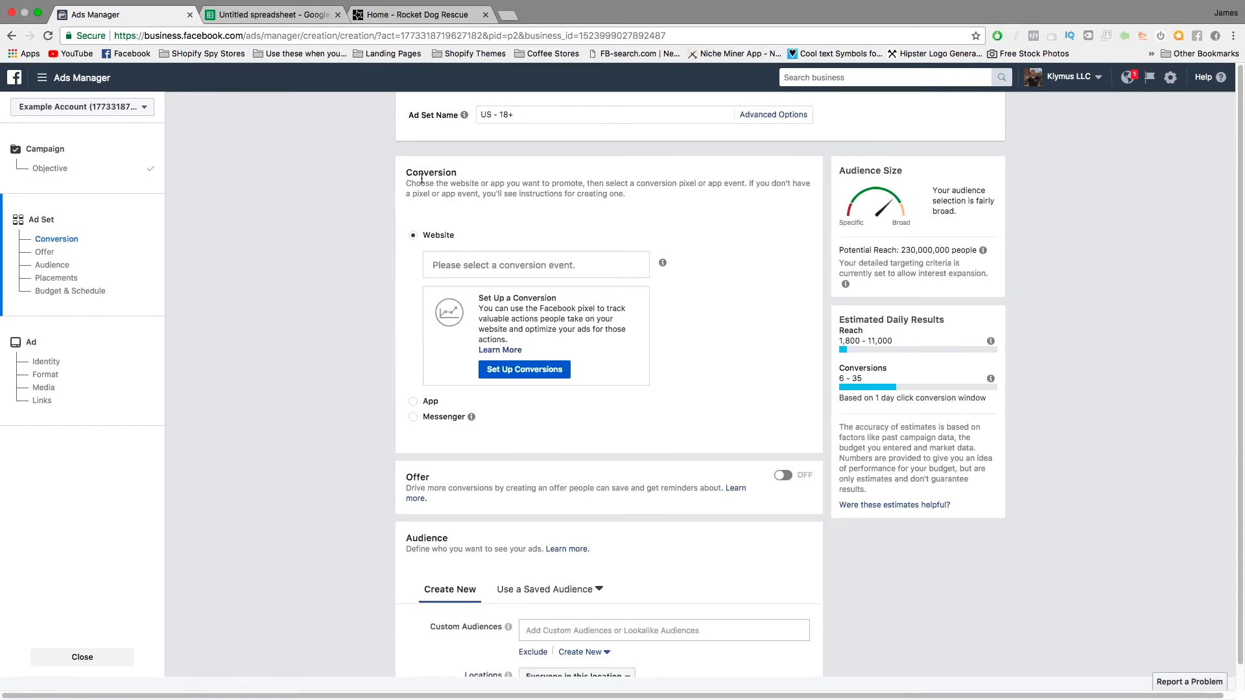
# Step: Set the ad set's website conversion event to Purchase
pyautogui.click(489, 261)
pyautogui.scroll(-2, 488, 298)
pyautogui.scroll(-1, 489, 298)
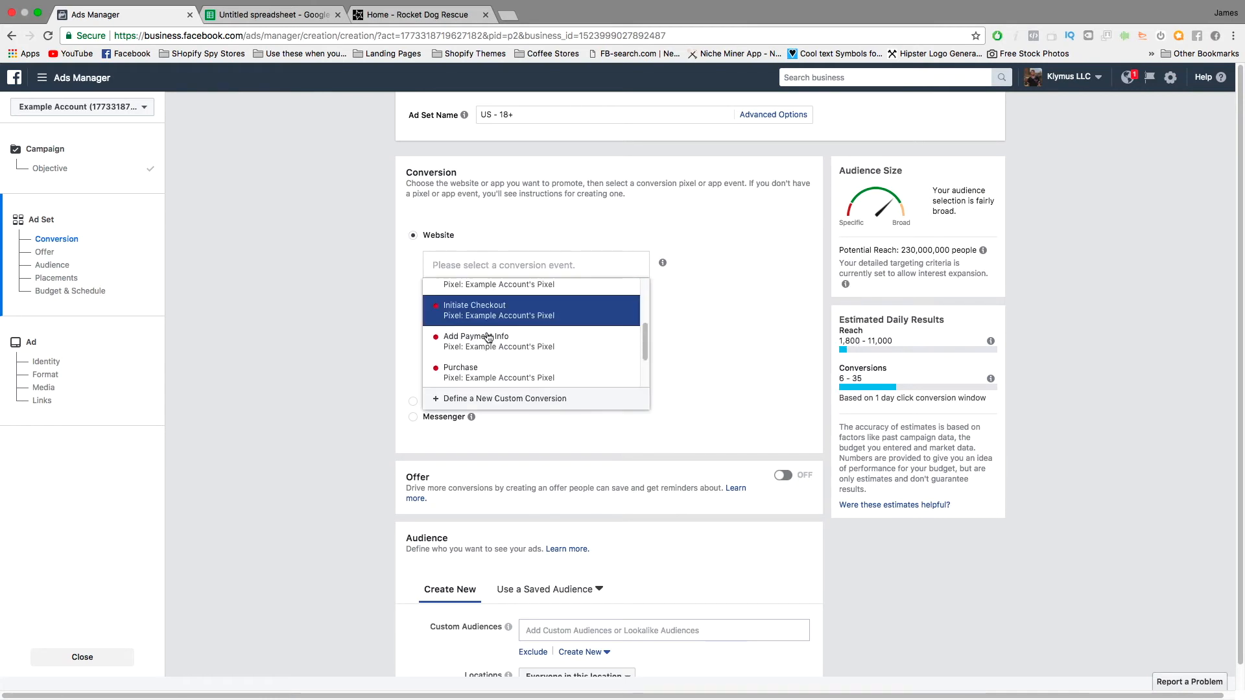
pyautogui.click(490, 376)
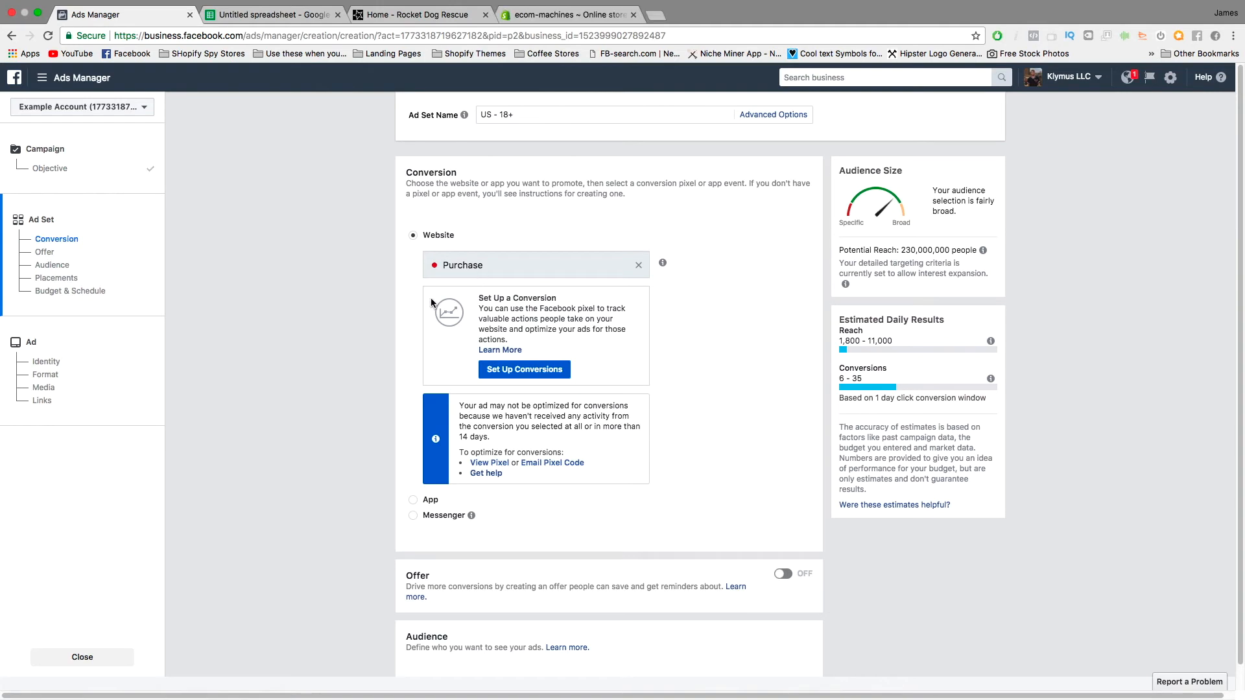
pyautogui.moveTo(429, 283); pyautogui.dragTo(343, 290)
pyautogui.scroll(-5, 334, 297)
pyautogui.scroll(5, 325, 290)
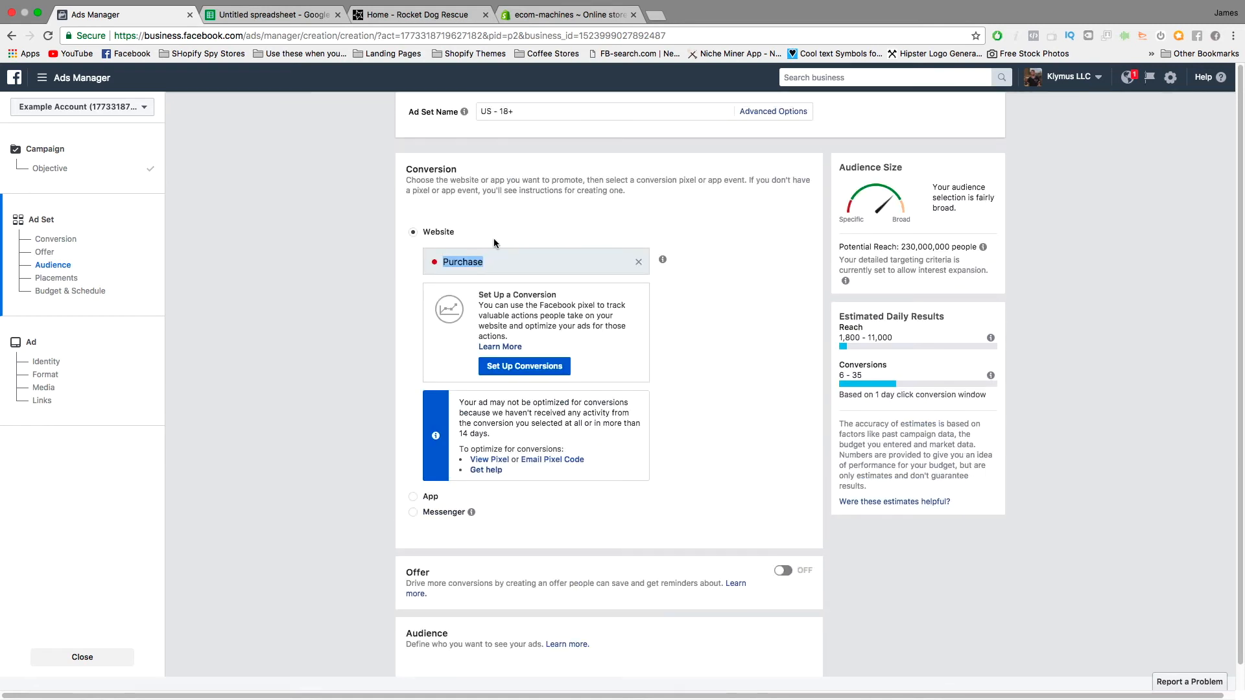
# Step: Copy the entries Dog Lover through i love my dog from the Fan Pages column of the spreadsheet
pyautogui.scroll(-1, 505, 243)
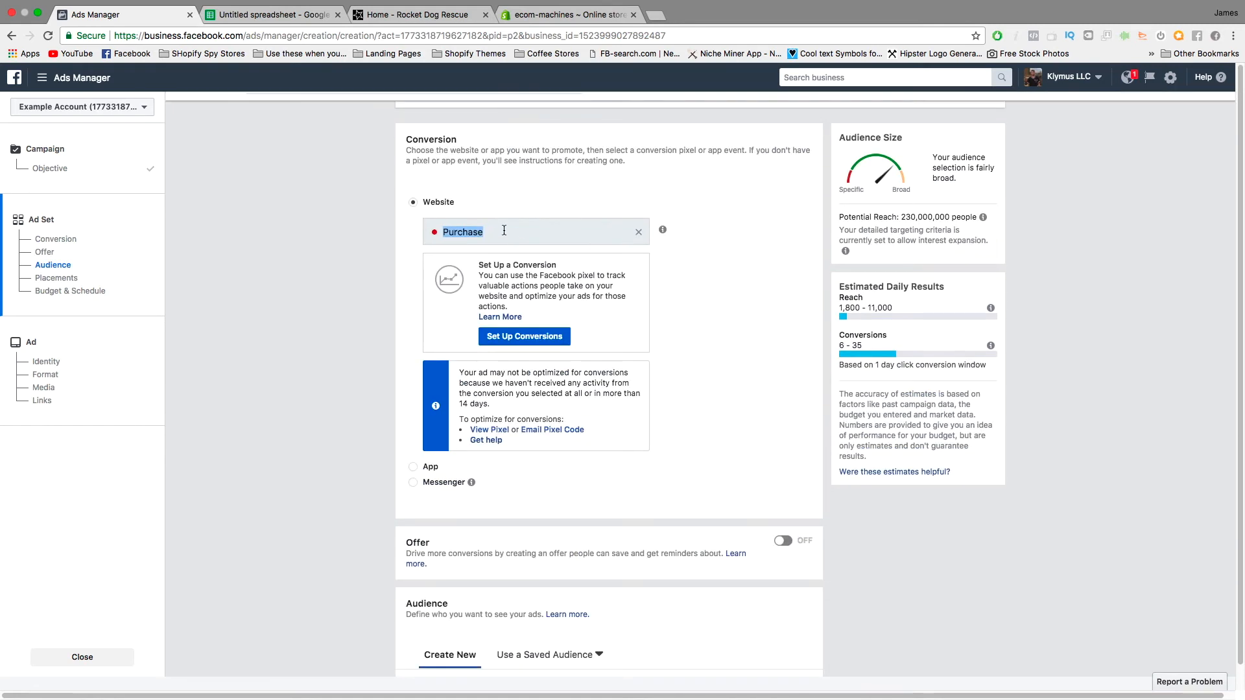
pyautogui.scroll(-5, 468, 232)
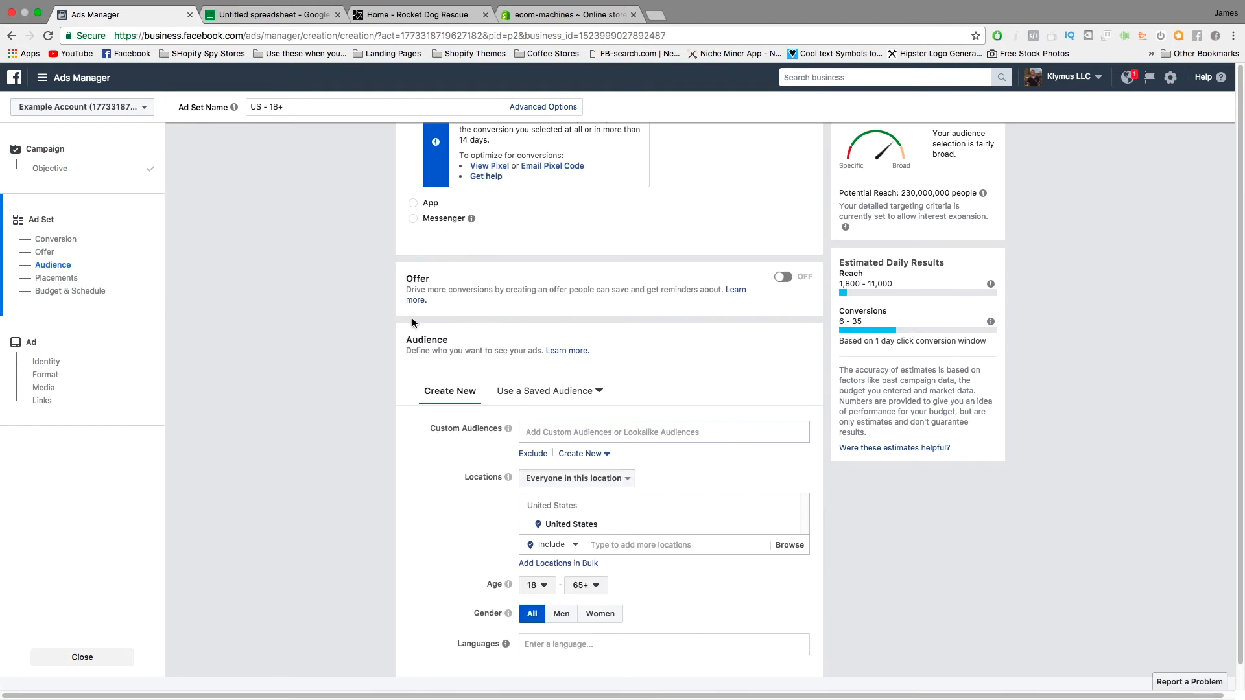
pyautogui.scroll(-2, 483, 321)
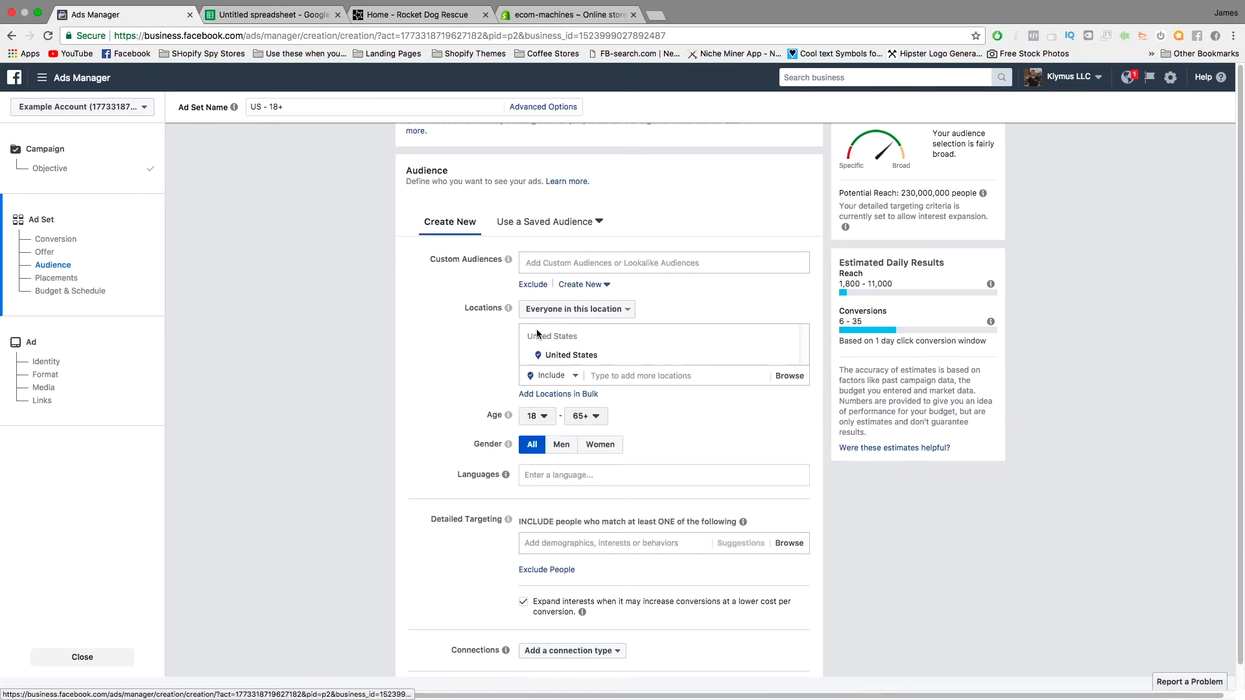
pyautogui.scroll(-2, 516, 483)
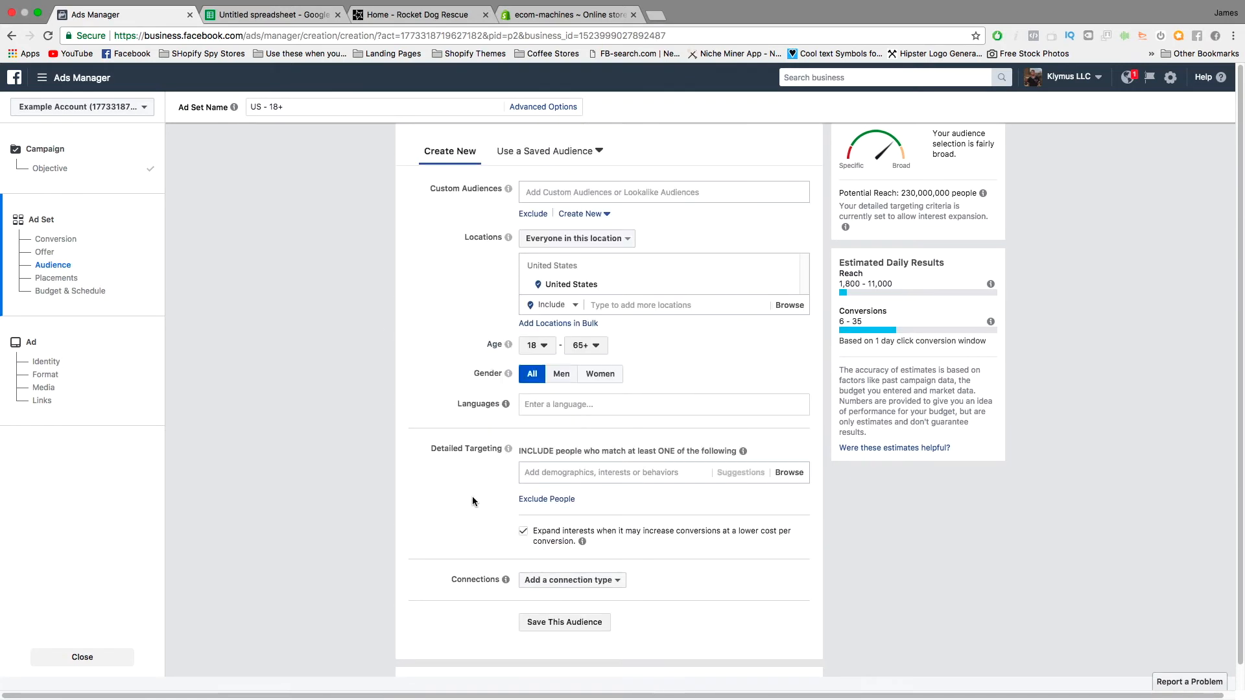
pyautogui.click(231, 13)
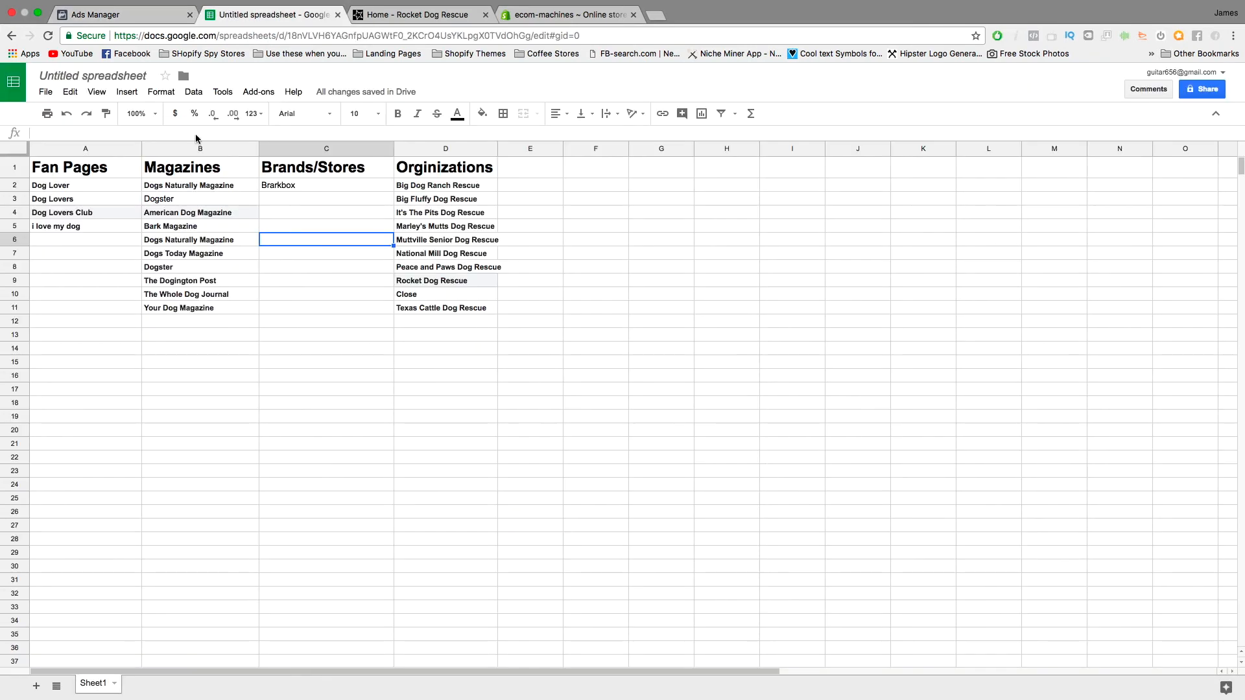
pyautogui.click(97, 241)
pyautogui.moveTo(101, 241); pyautogui.dragTo(70, 188)
pyautogui.press('super+c')
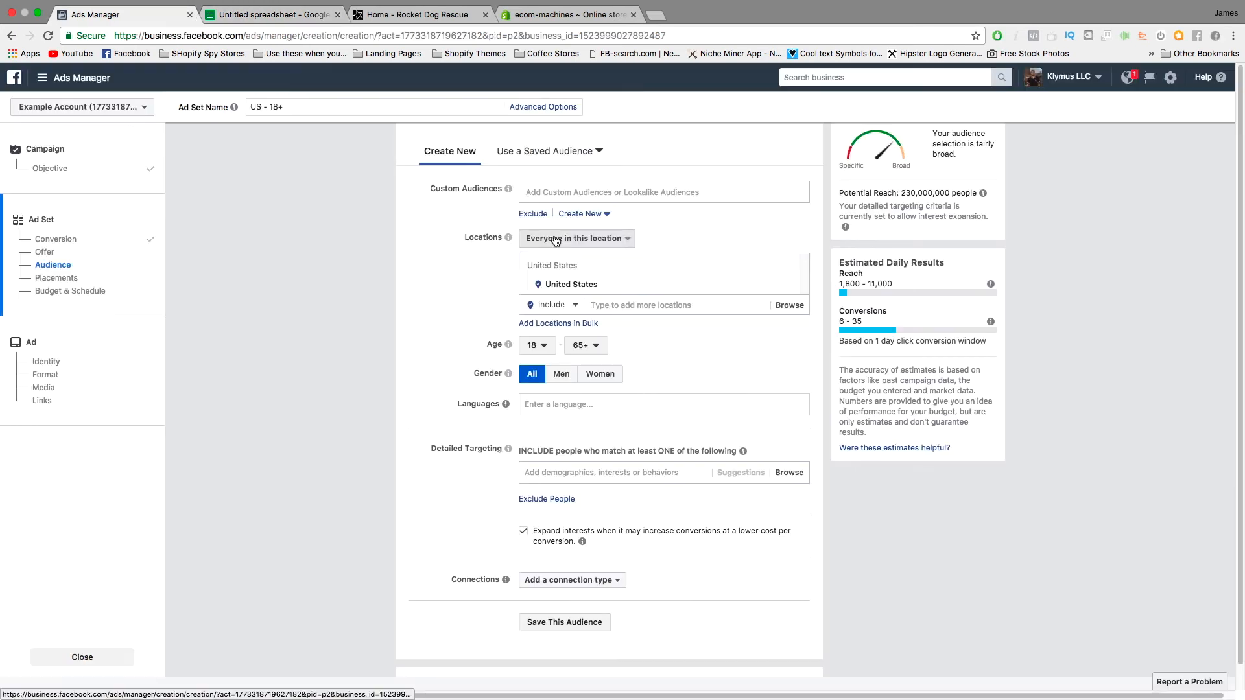
# Step: Target people who live in the United States and set the audience's minimum age to 21
pyautogui.click(556, 240)
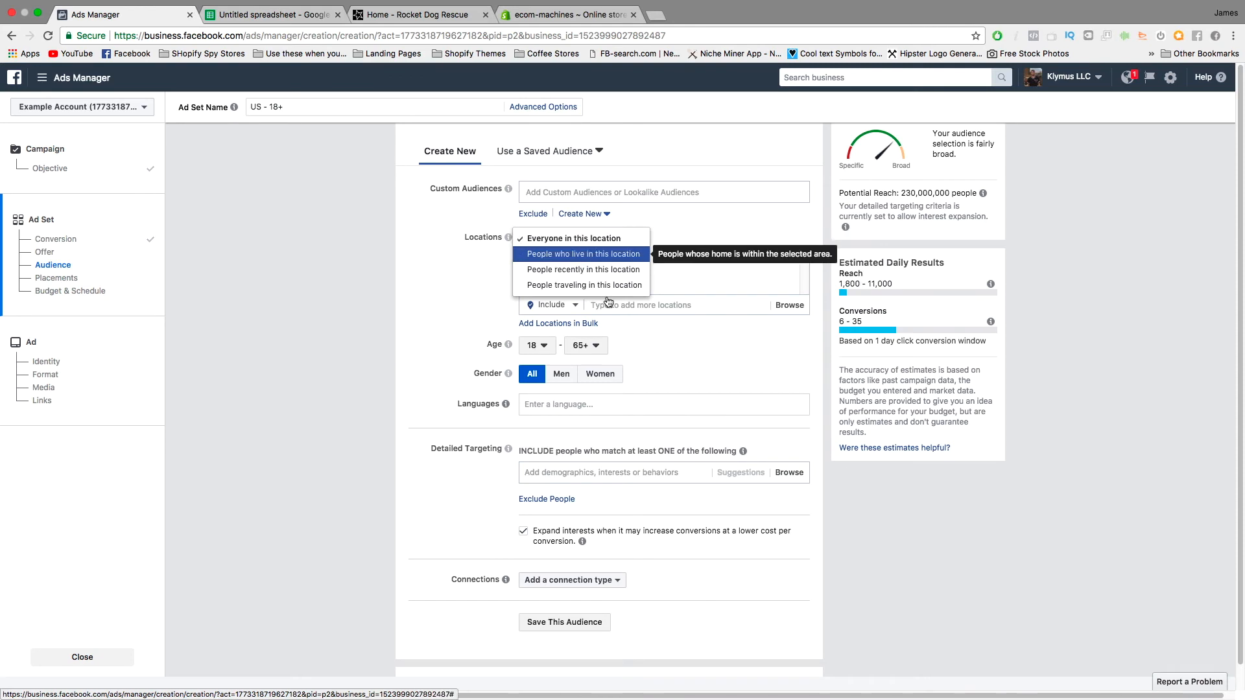
pyautogui.click(602, 254)
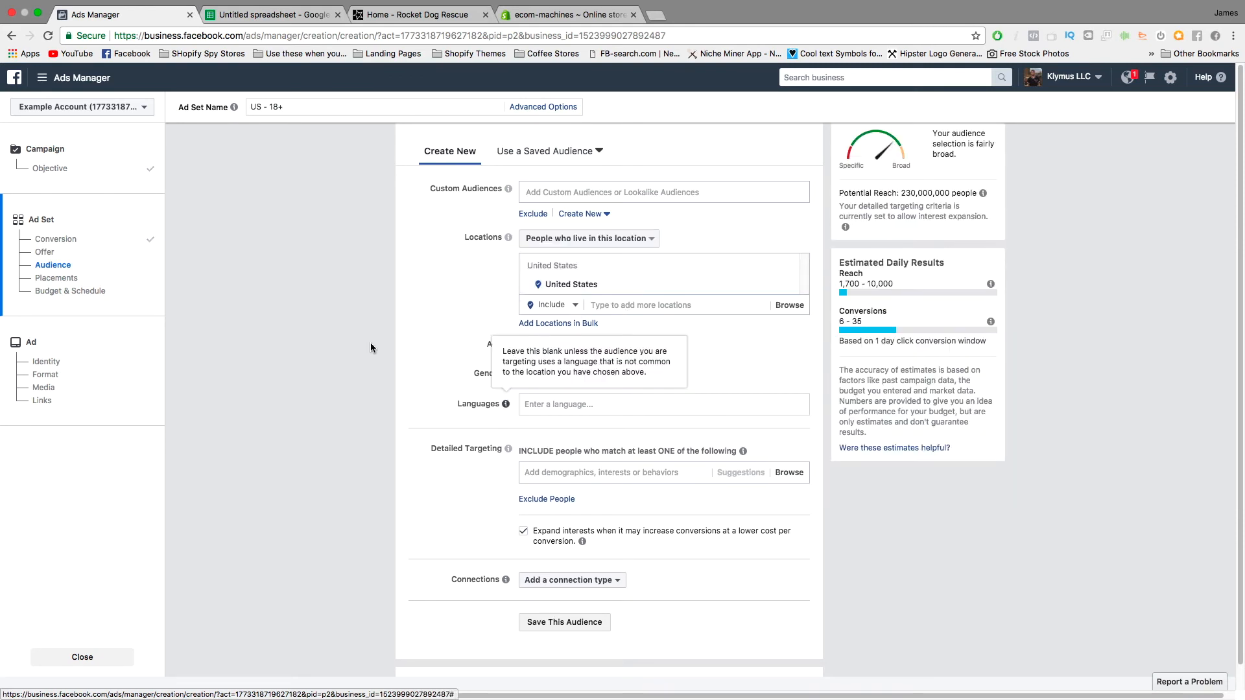
pyautogui.click(537, 345)
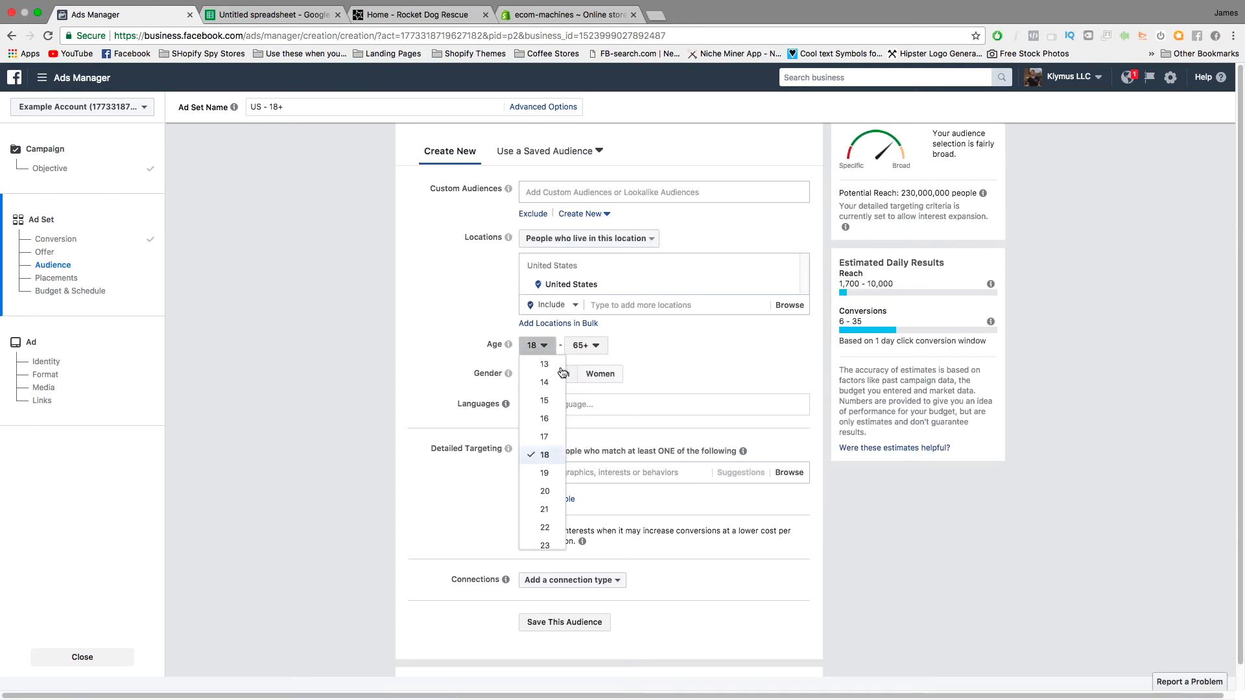
pyautogui.click(542, 509)
pyautogui.click(581, 346)
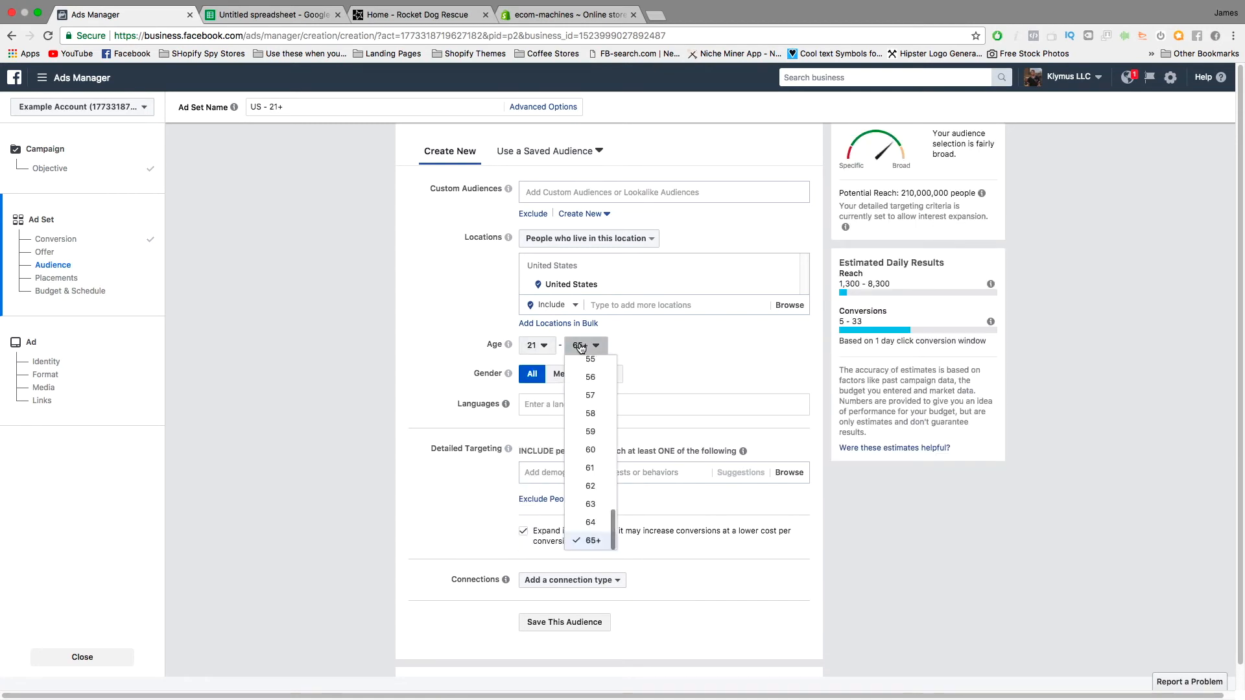
pyautogui.click(581, 347)
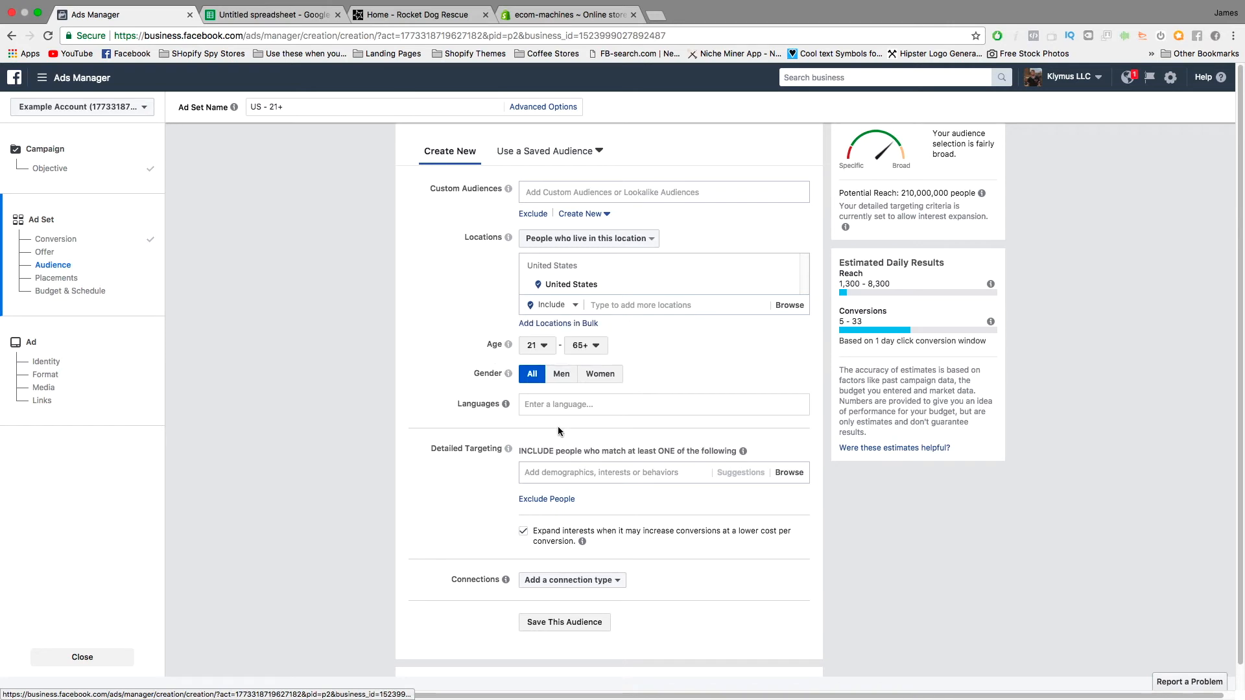
pyautogui.click(587, 381)
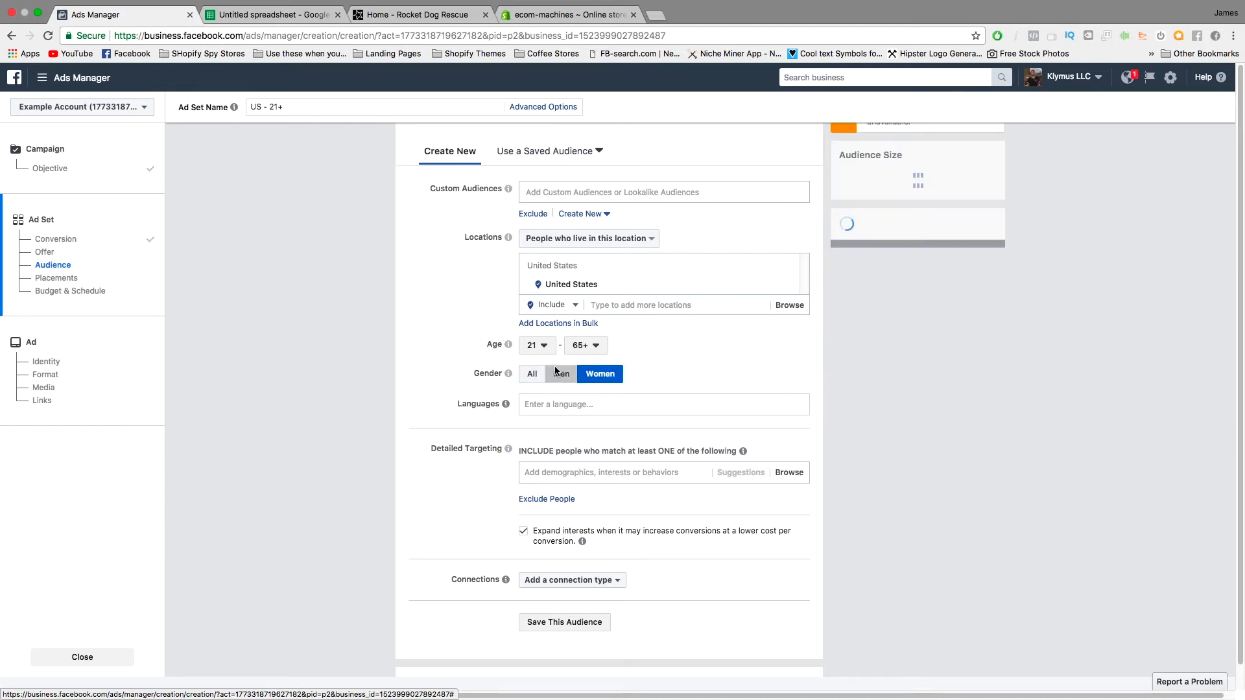
pyautogui.click(562, 376)
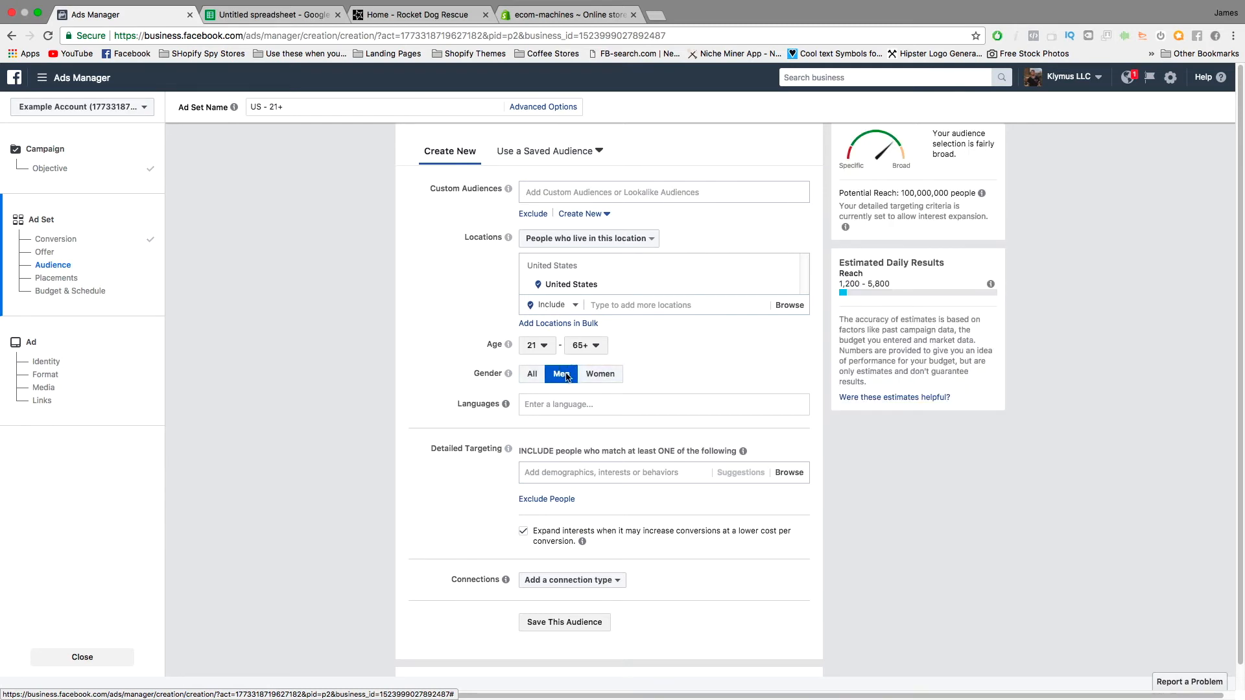
pyautogui.click(533, 377)
# Step: Set the audience language to English (All)
pyautogui.click(578, 414)
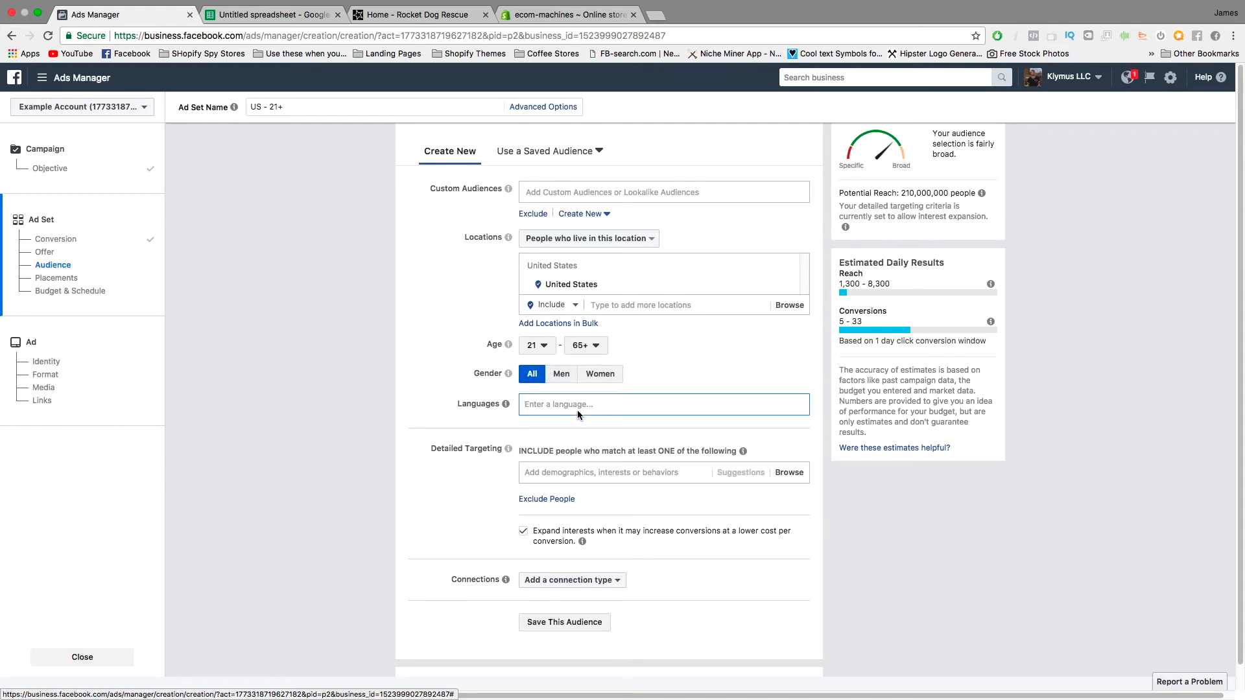
pyautogui.write('en')
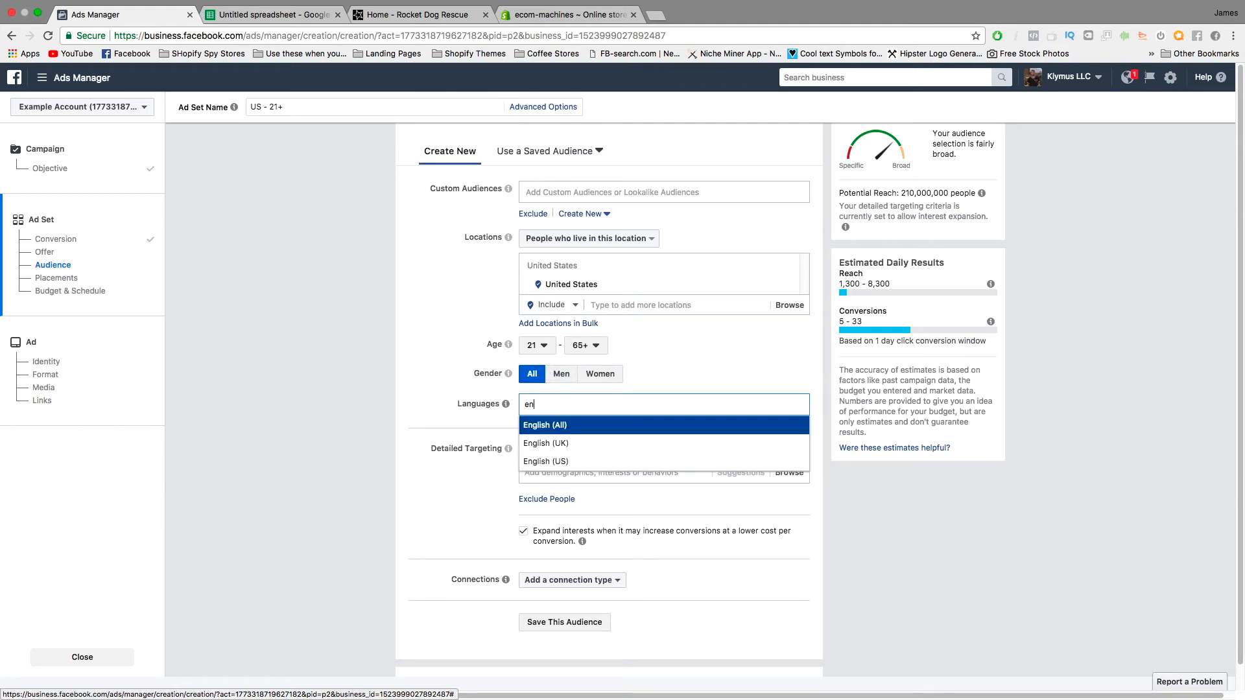
pyautogui.write('gl')
pyautogui.press('Return')
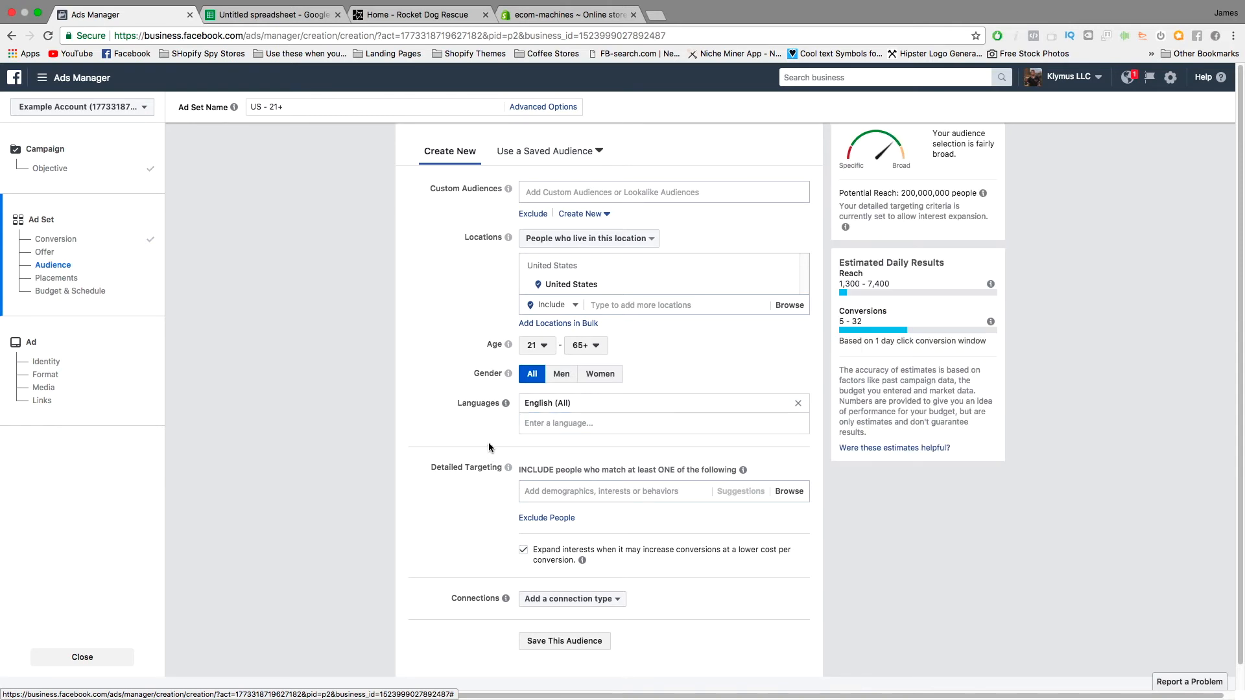
# Step: Try to paste the whole copied fan page list into Detailed Targeting at once, and clear the entry
pyautogui.click(568, 493)
pyautogui.press('super+v')
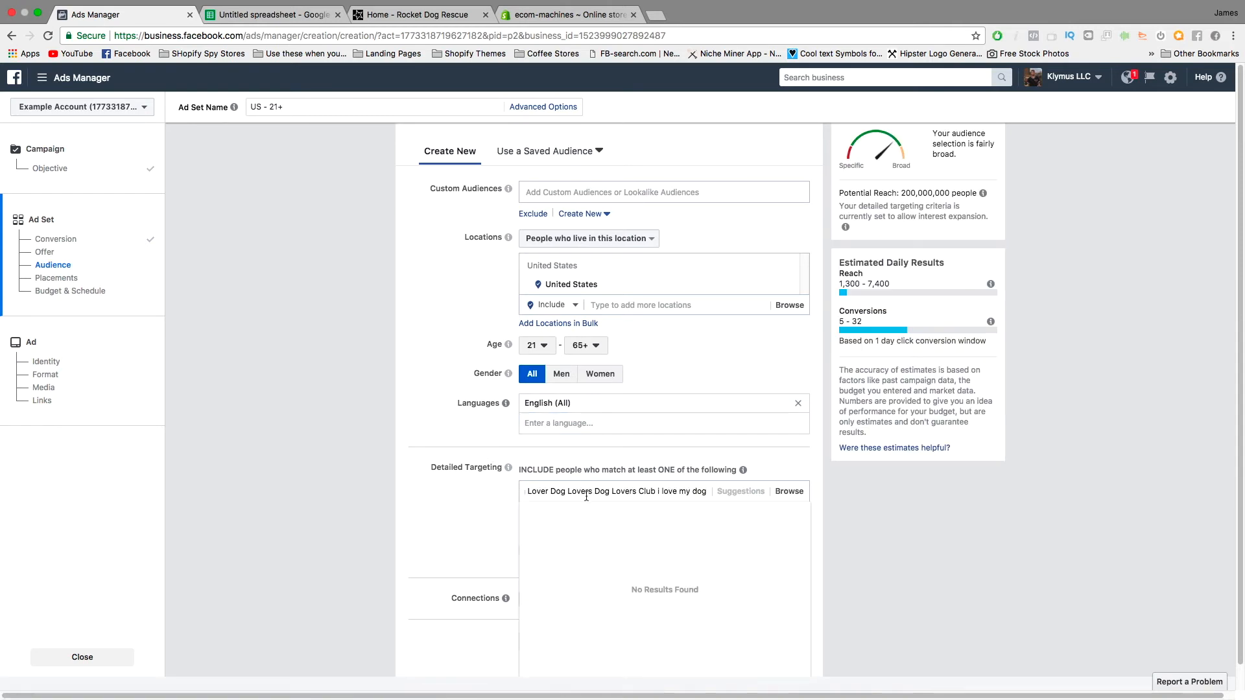
pyautogui.press('super+a')
pyautogui.press('BackSpace')
pyautogui.press('super+v')
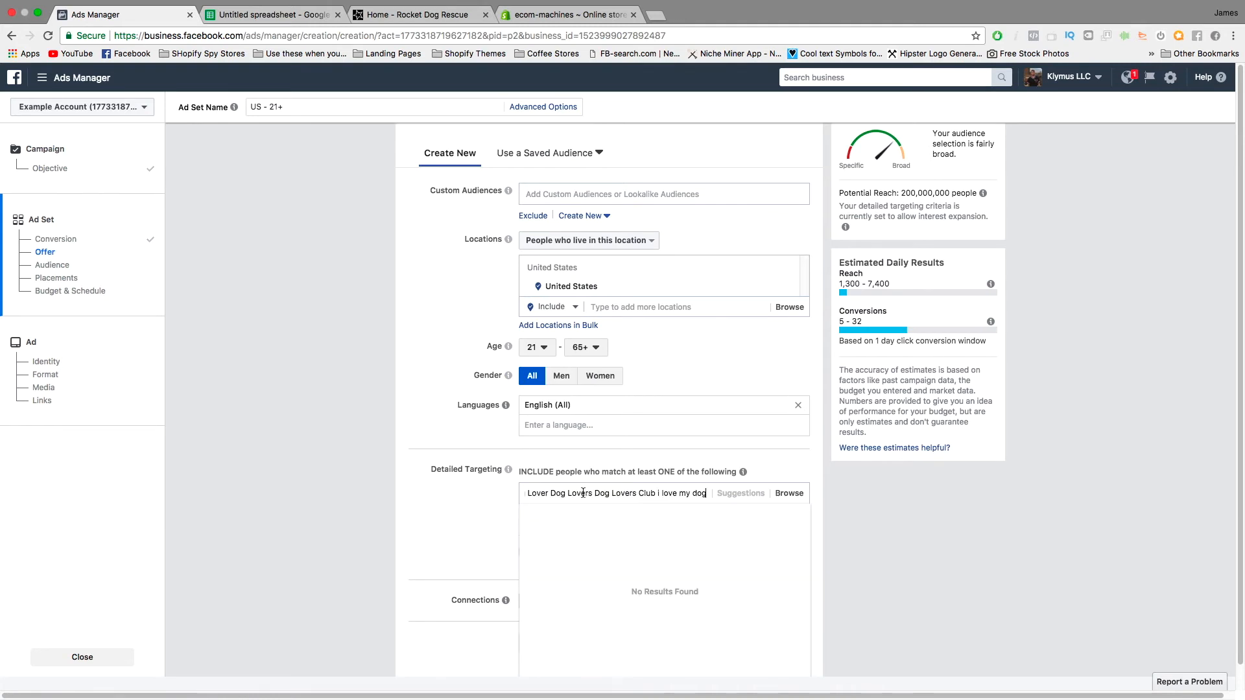
pyautogui.press('super+a')
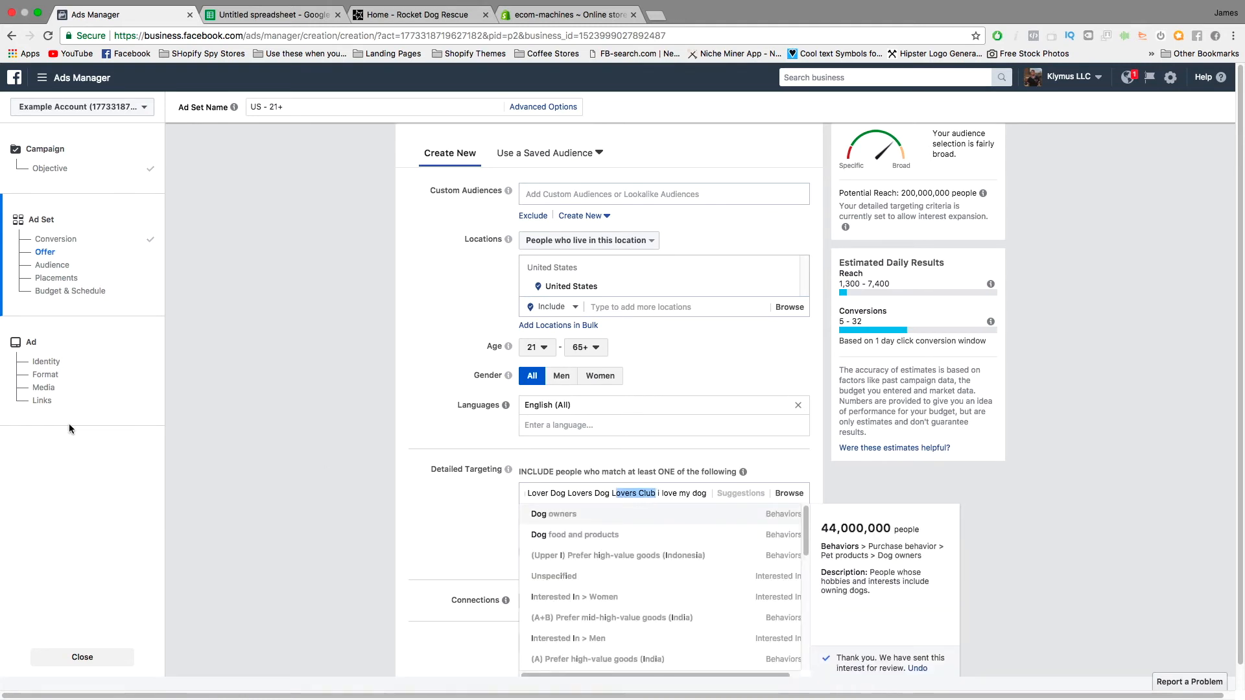
pyautogui.press('BackSpace')
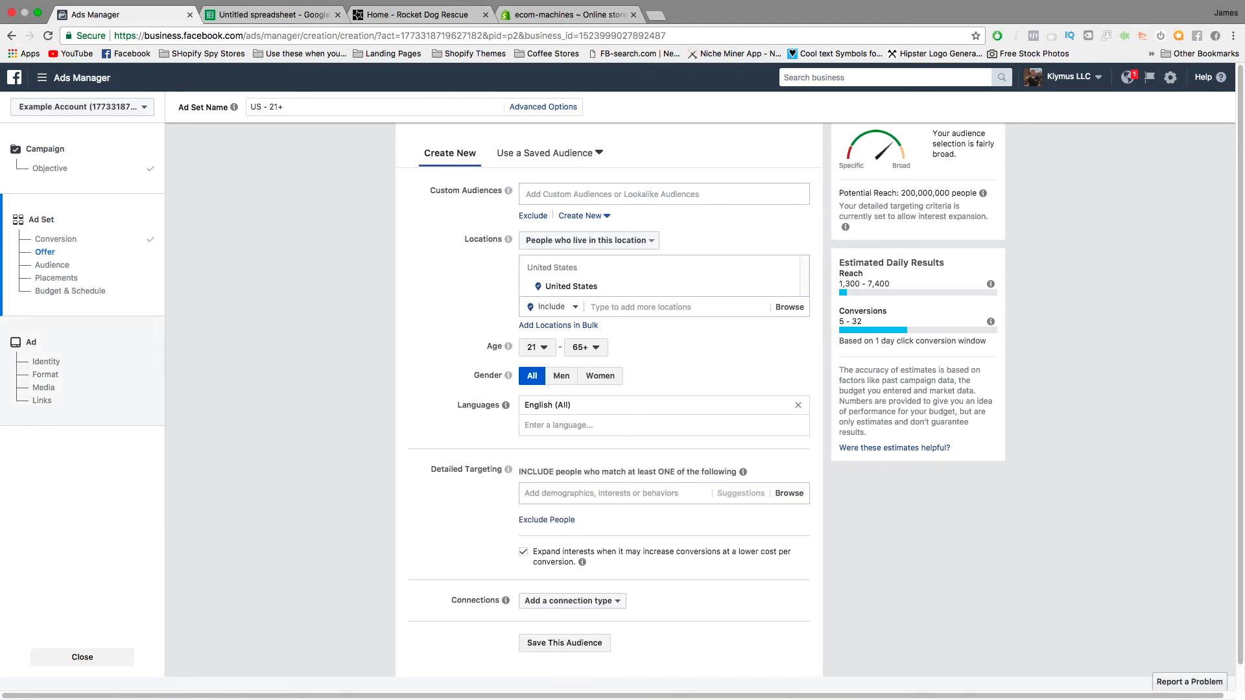
# Step: Add the interests i love my dog, Dog Lovers Club and Dog Lover to Detailed Targeting and turn off interest expansion
pyautogui.write('i love y')
pyautogui.press('BackSpace')
pyautogui.write('my dog')
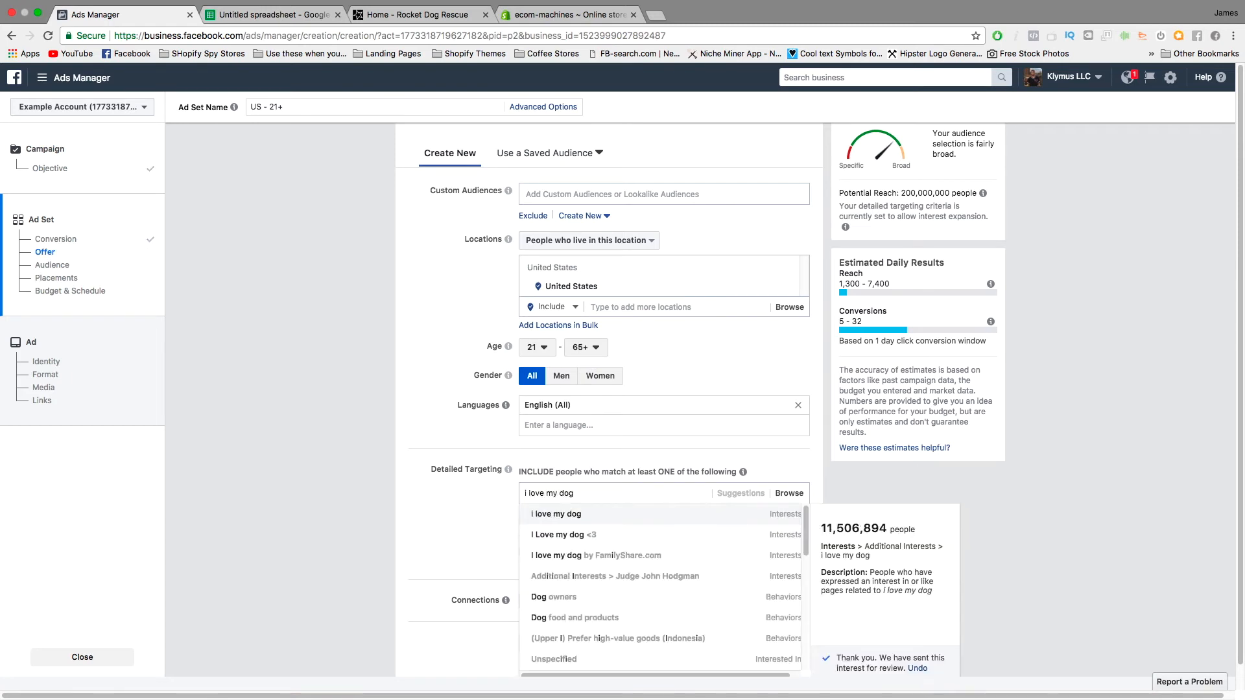
pyautogui.click(560, 517)
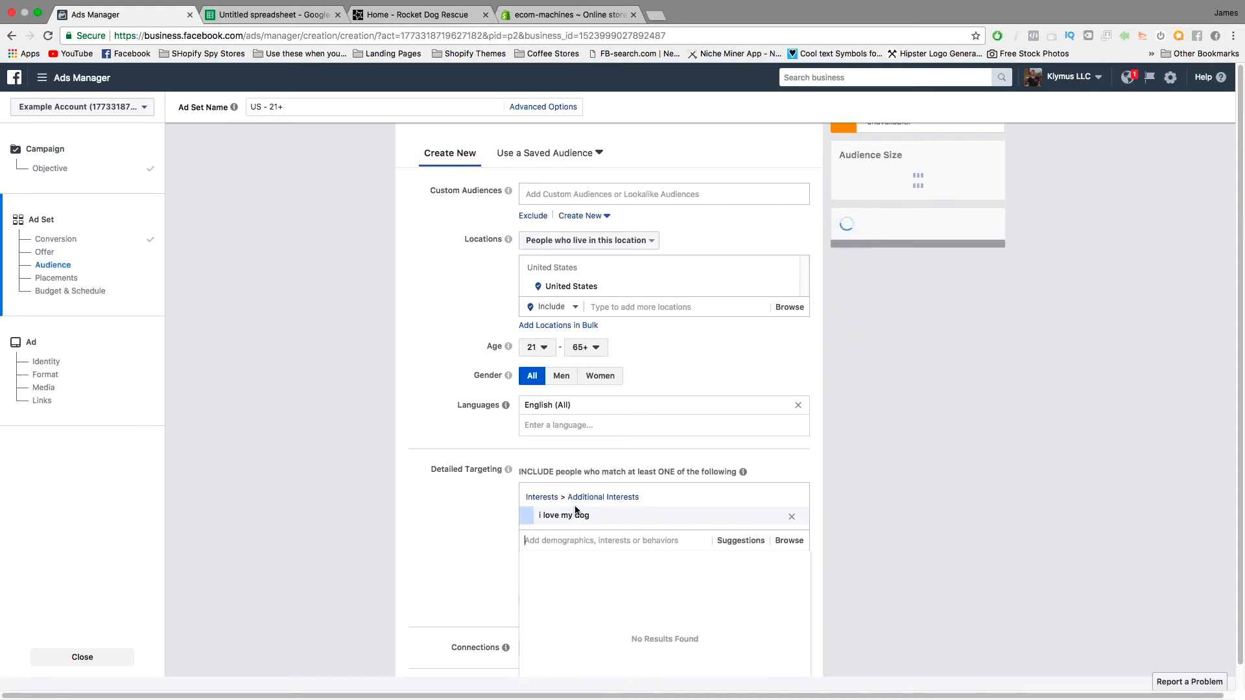
pyautogui.click(740, 540)
pyautogui.click(627, 566)
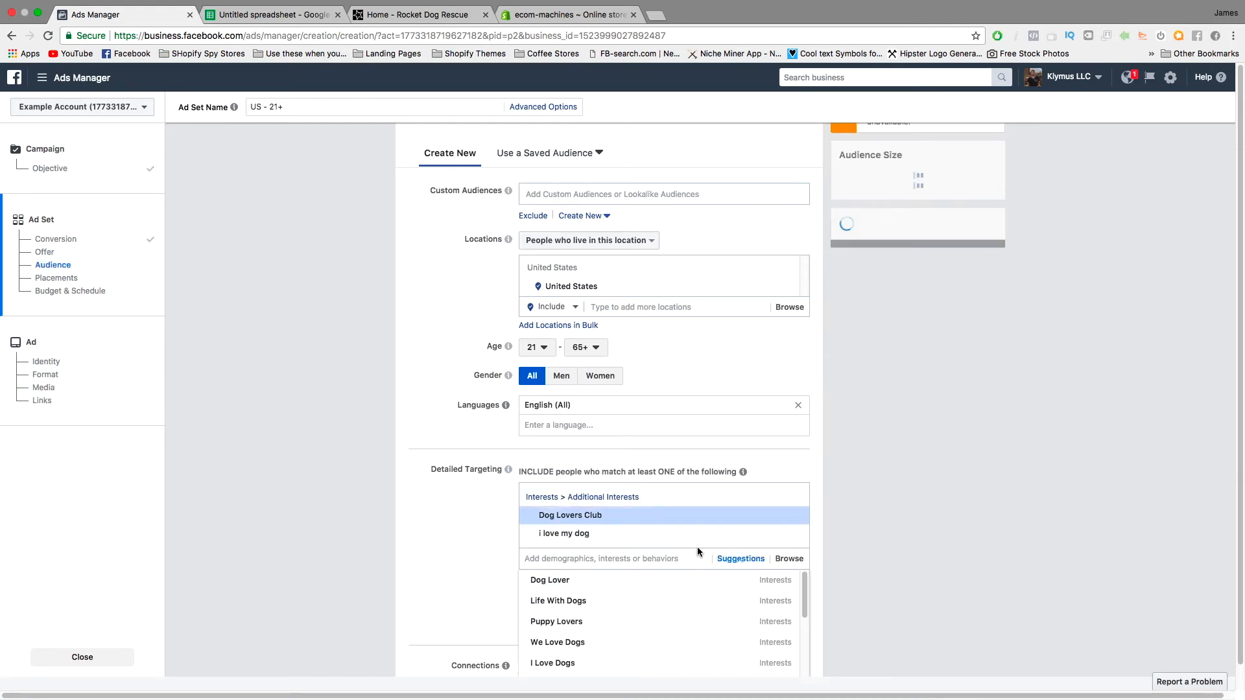
pyautogui.click(558, 579)
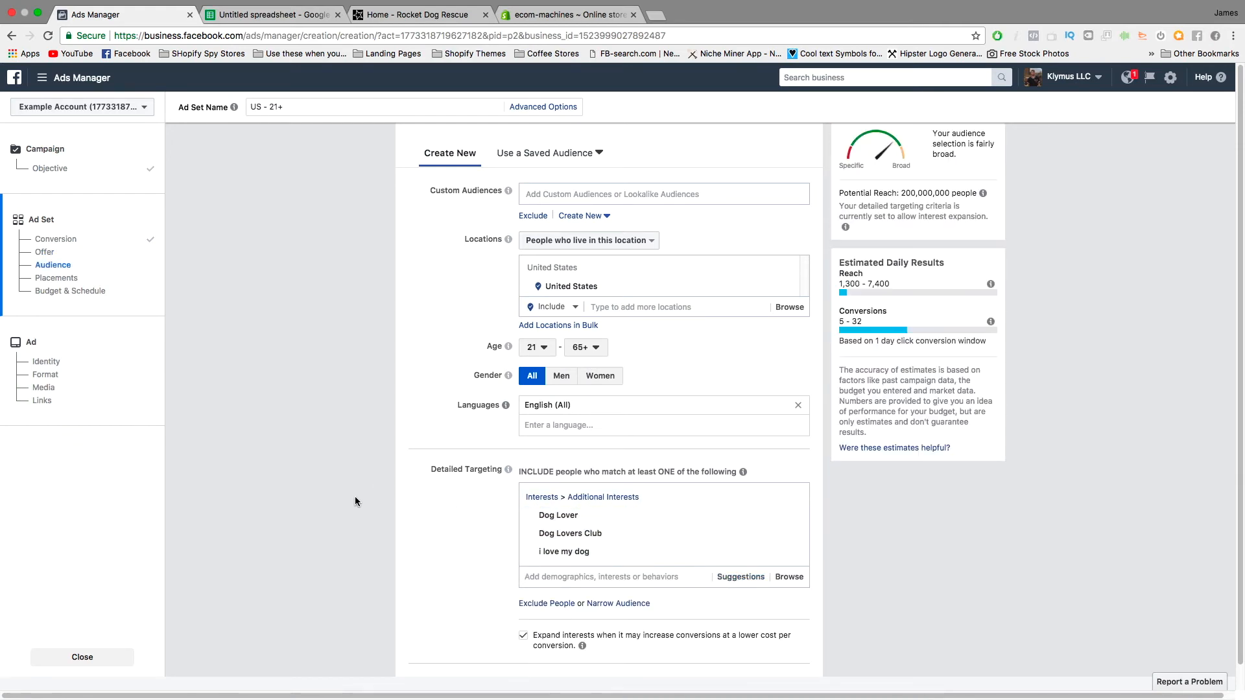
pyautogui.scroll(-7, 356, 499)
pyautogui.scroll(4, 417, 467)
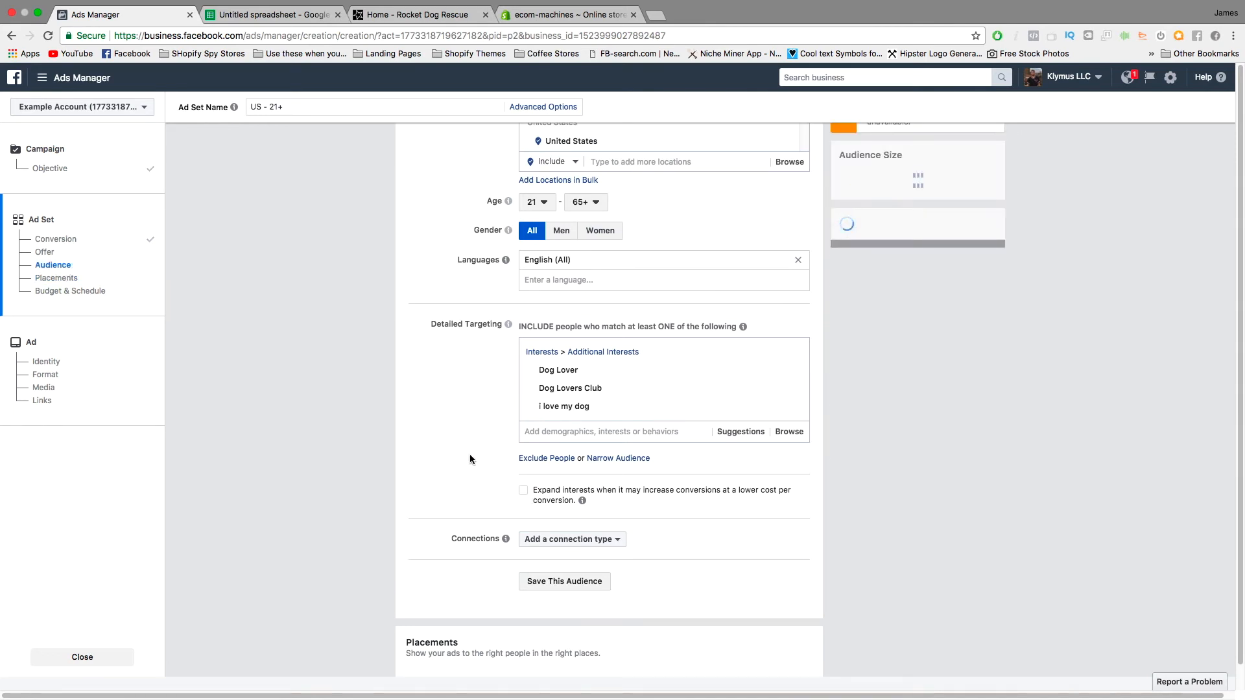
# Step: Switch the ad set from automatic to edited placements and limit the device types to Mobile Only
pyautogui.scroll(-9, 426, 411)
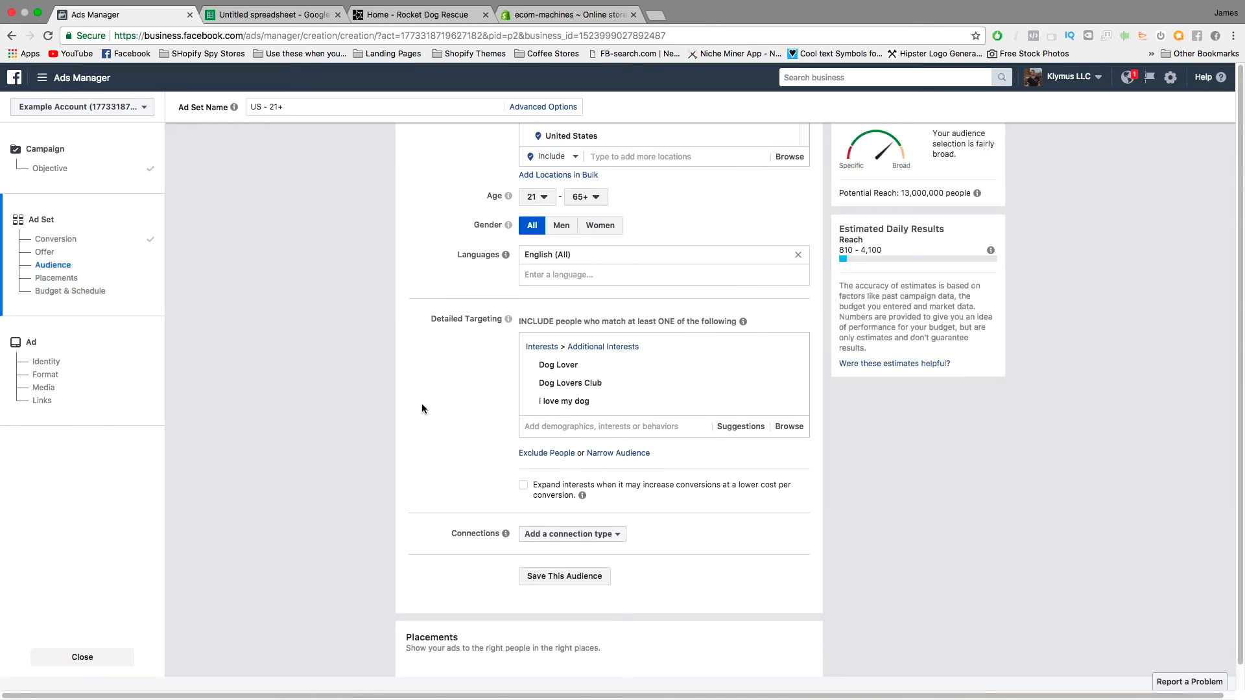
pyautogui.scroll(1, 427, 298)
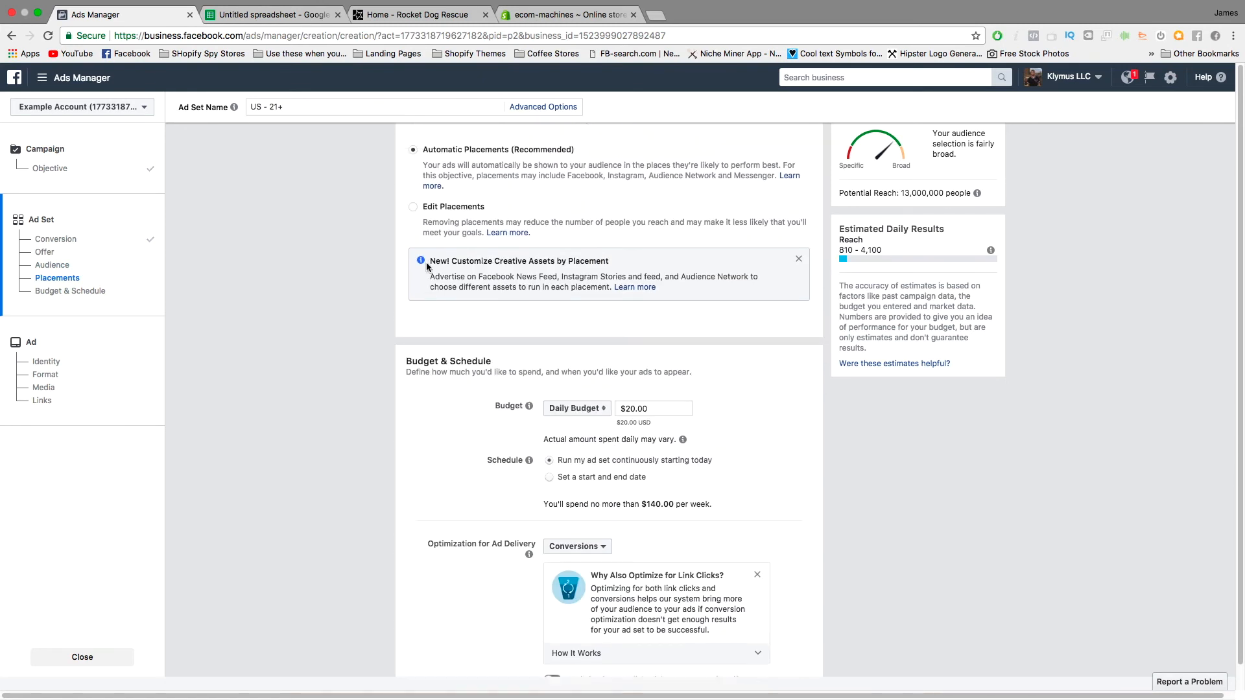
pyautogui.click(419, 221)
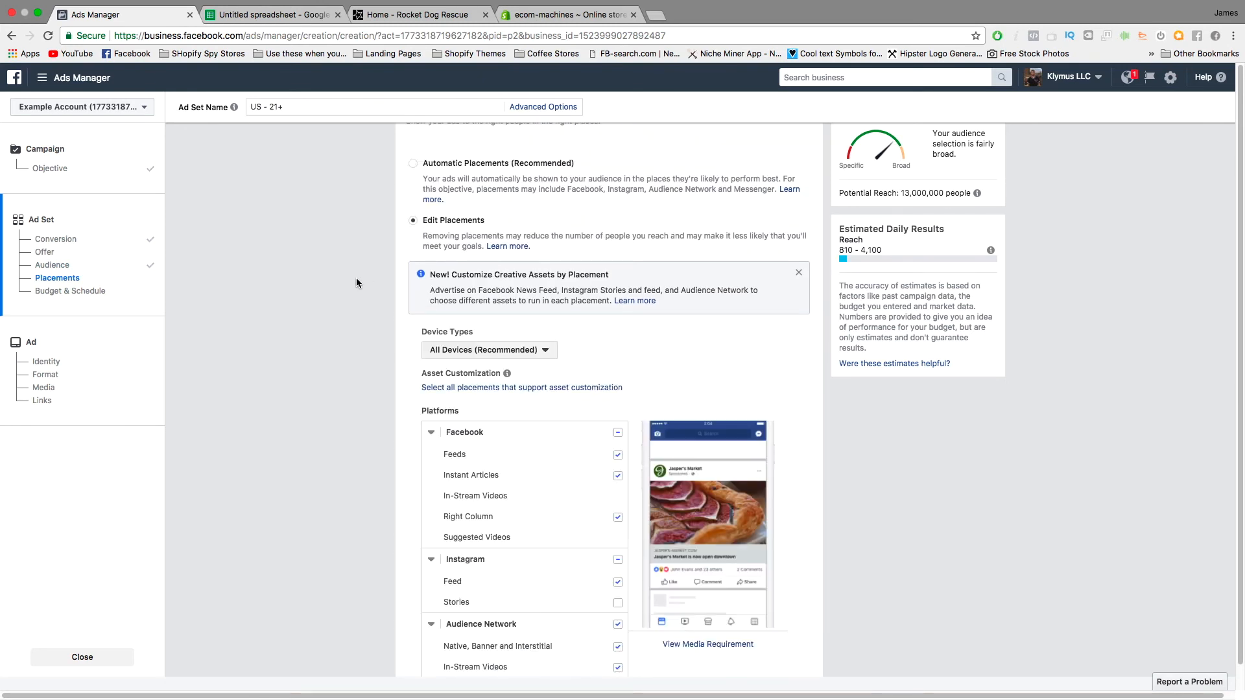
pyautogui.click(505, 351)
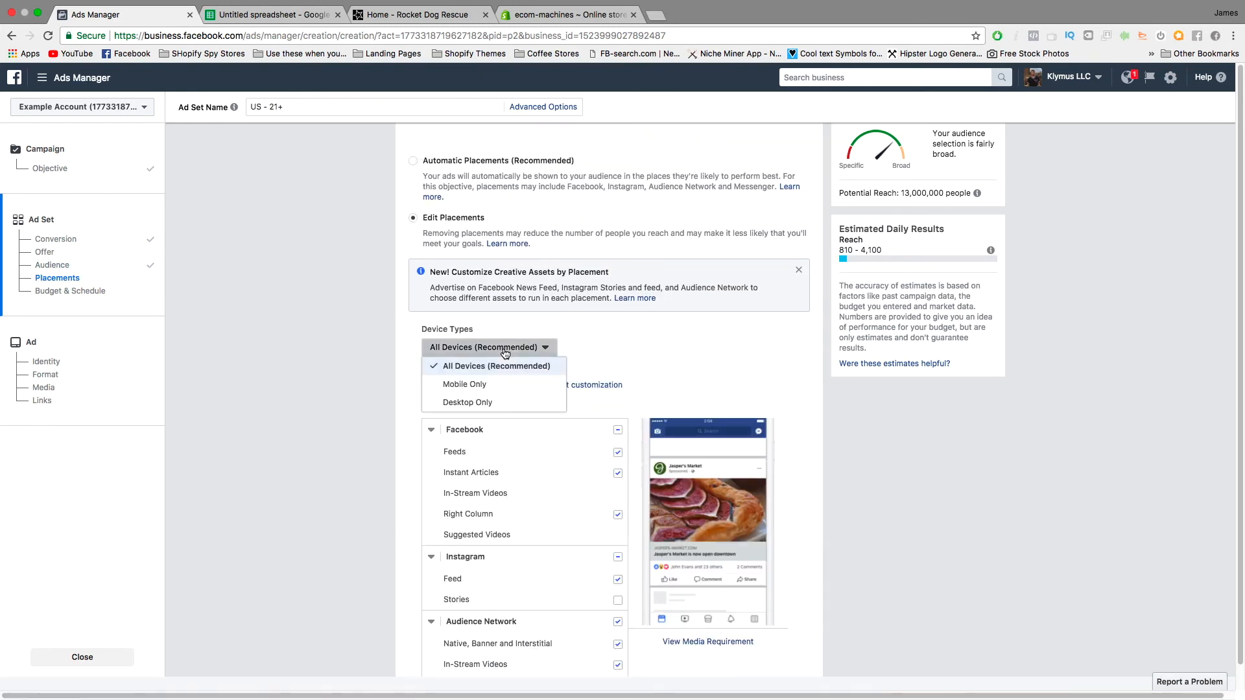
pyautogui.click(509, 385)
# Step: Exclude Instagram, Audience Network, Messenger and Facebook Instant Articles from the placements, keeping only Facebook Feeds
pyautogui.scroll(-2, 234, 319)
pyautogui.scroll(-2, 466, 328)
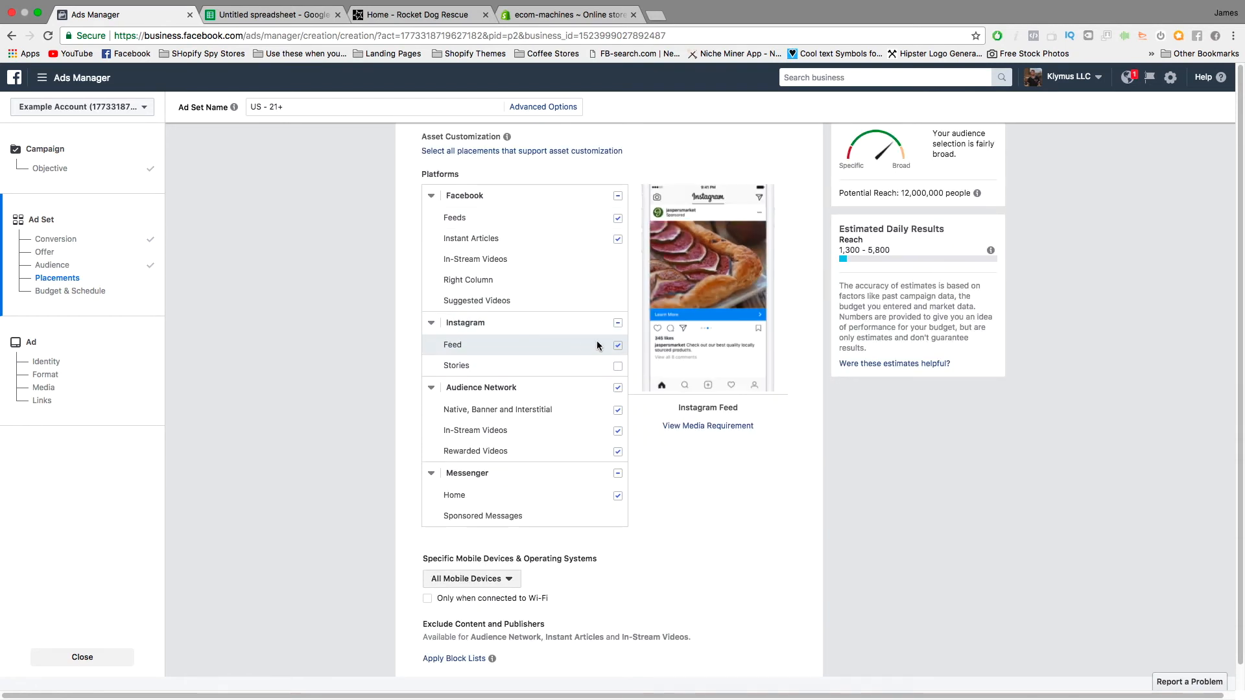
pyautogui.click(617, 323)
pyautogui.click(617, 387)
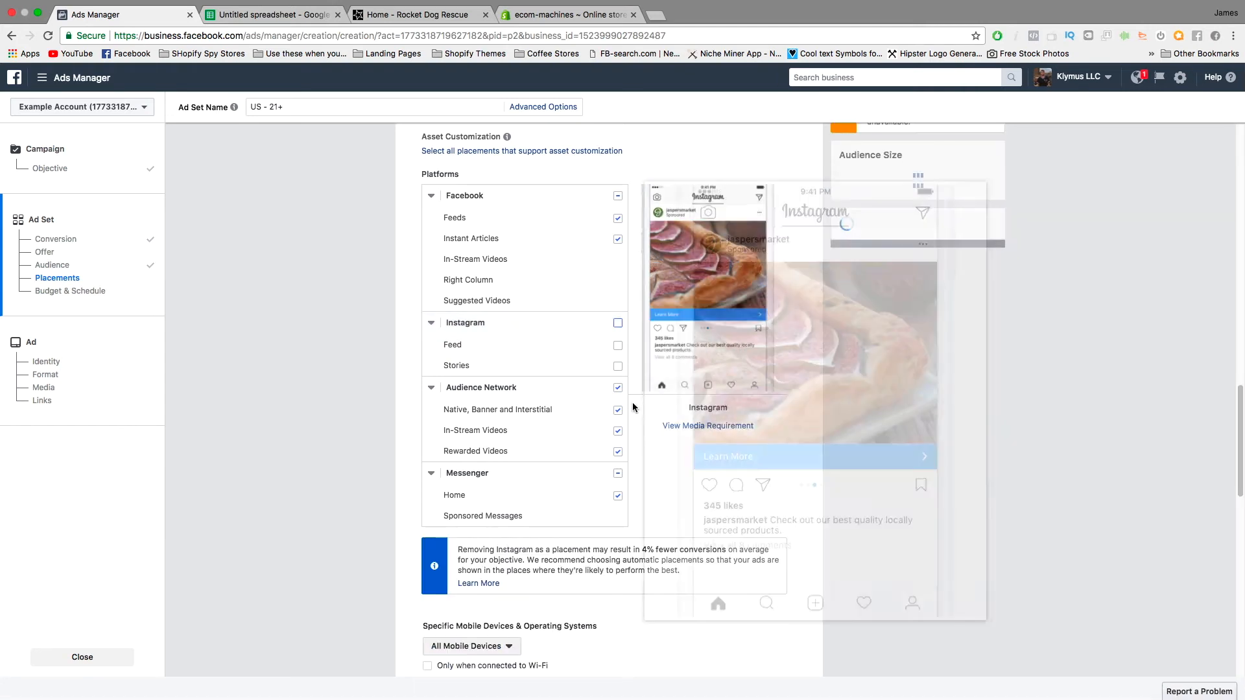
pyautogui.click(616, 473)
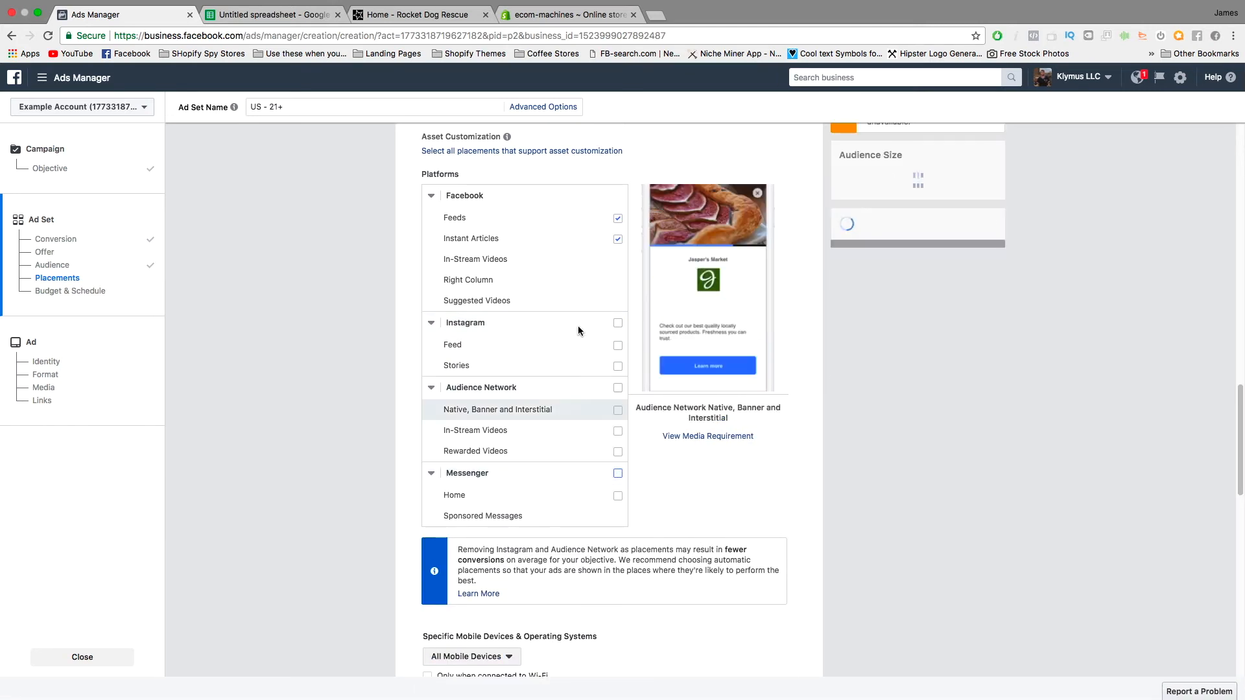
pyautogui.click(616, 238)
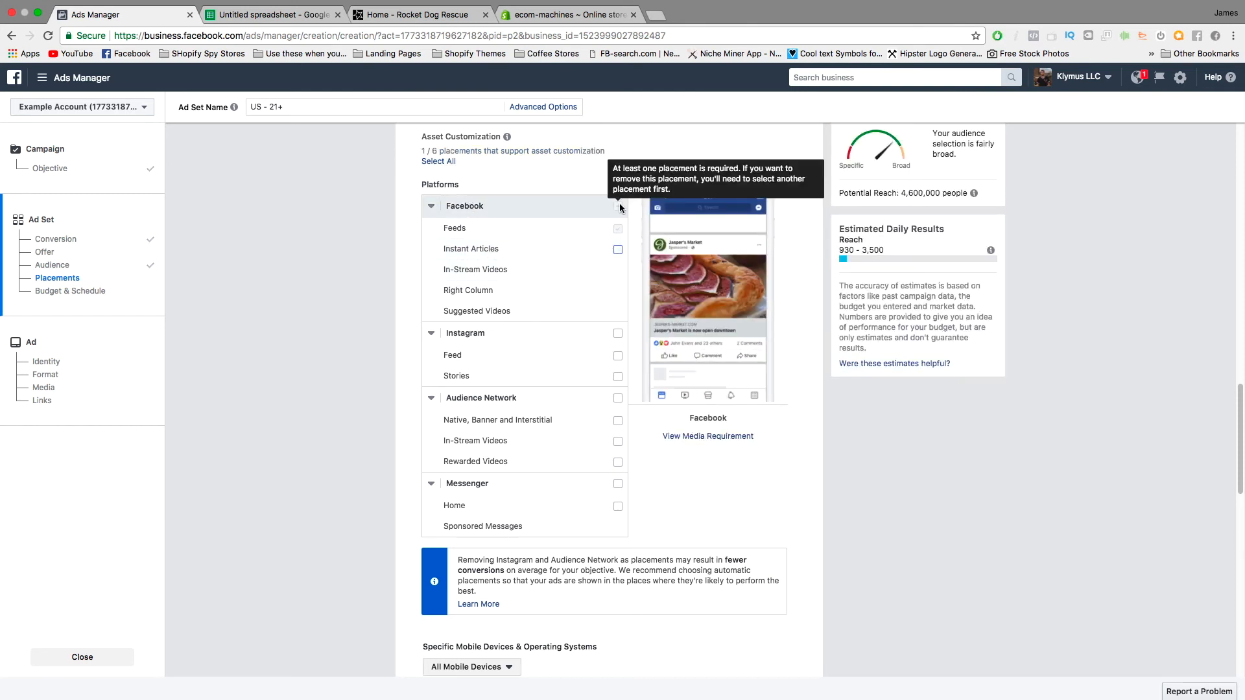
pyautogui.moveTo(703, 264)
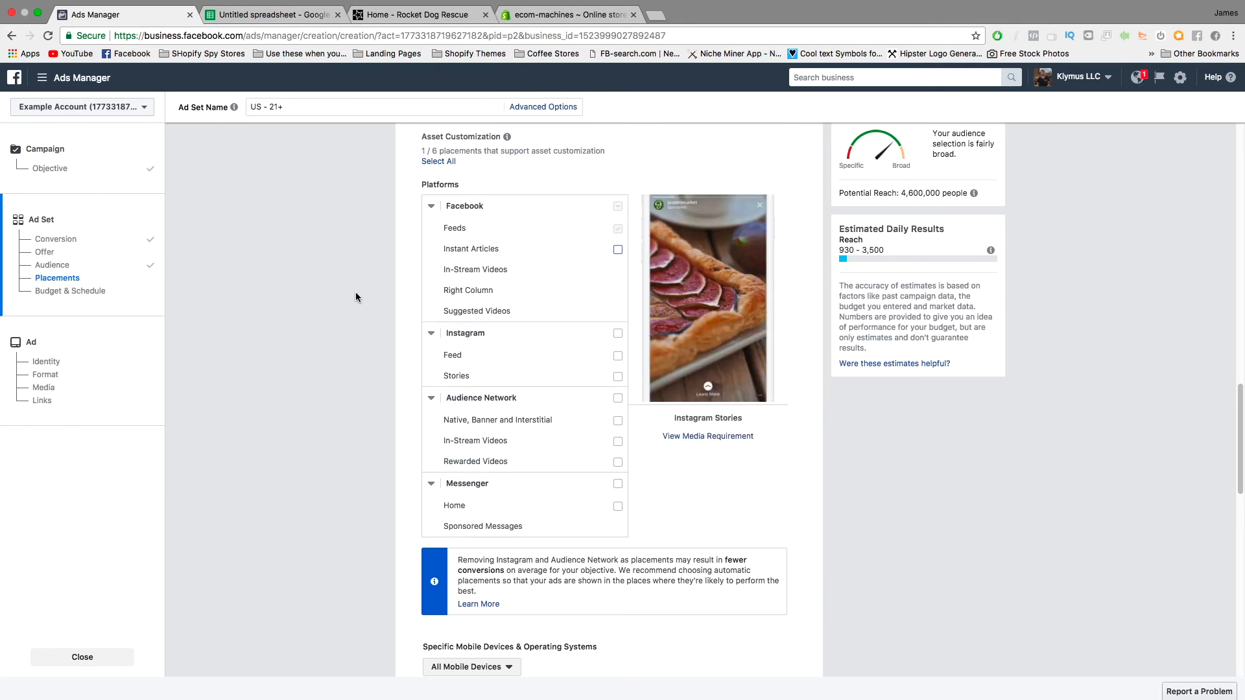
pyautogui.scroll(-6, 312, 208)
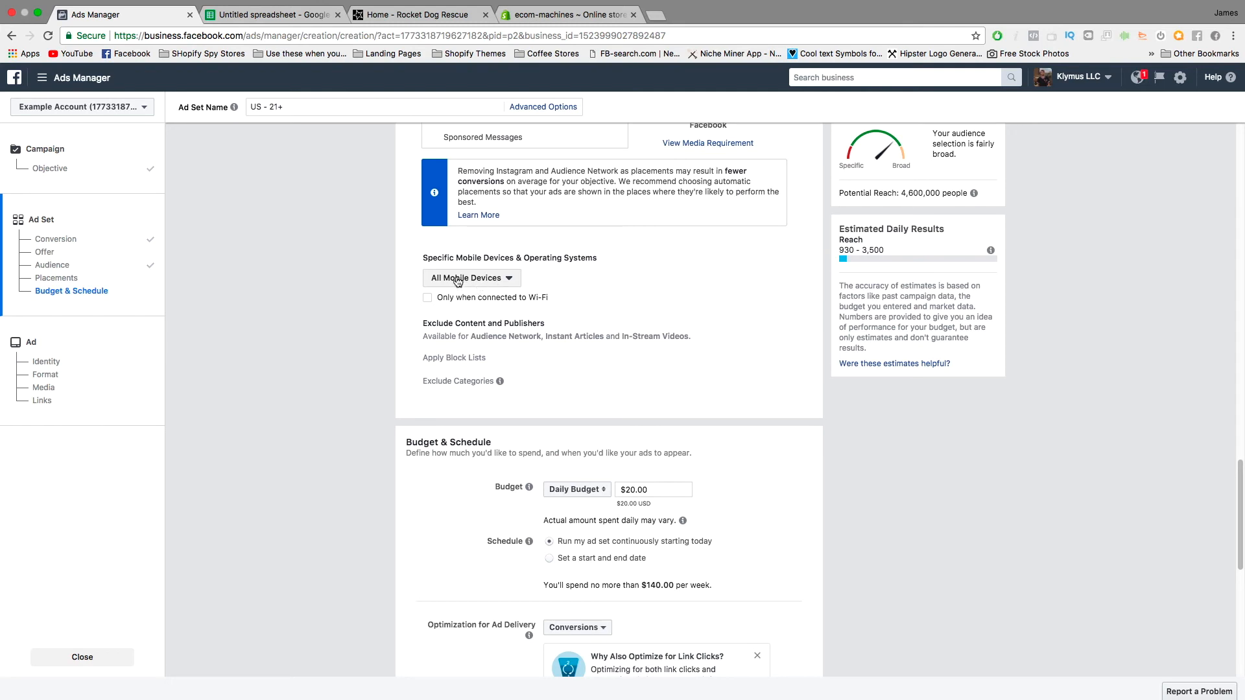
# Step: Limit the mobile placements to devices that are connected to Wi-Fi
pyautogui.click(427, 300)
pyautogui.click(430, 301)
pyautogui.click(427, 300)
# Step: Set the ad set's daily budget to $5.00
pyautogui.scroll(-3, 525, 367)
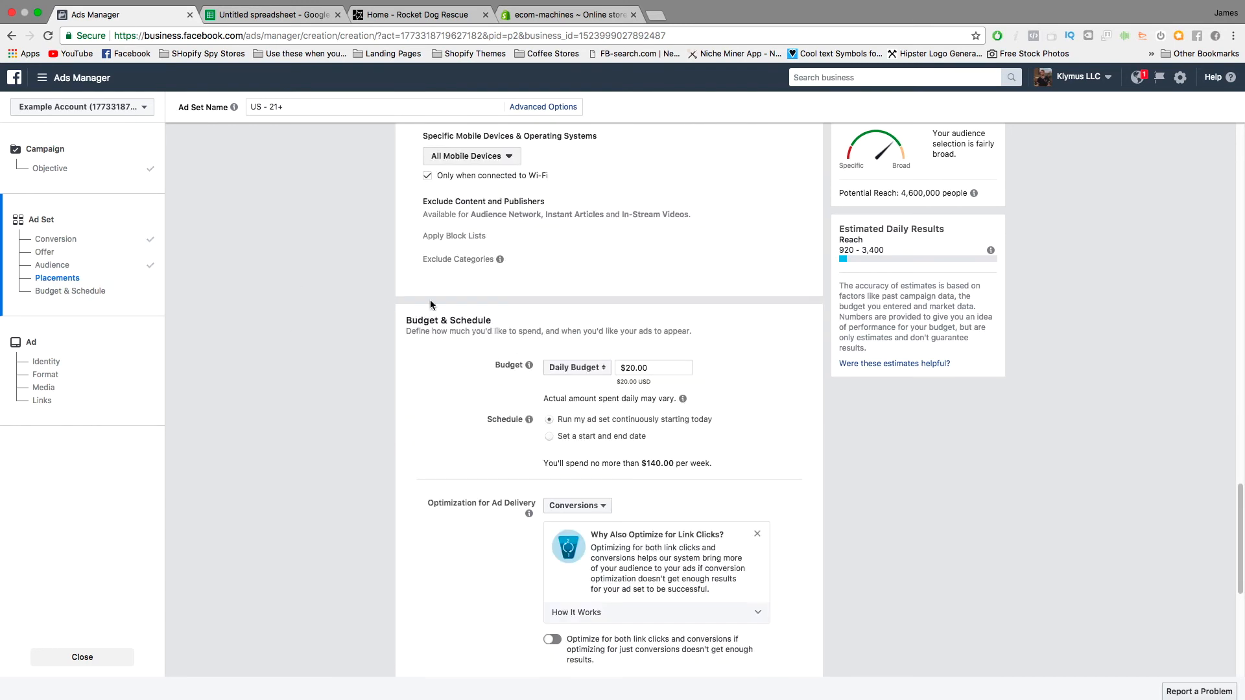
pyautogui.click(655, 368)
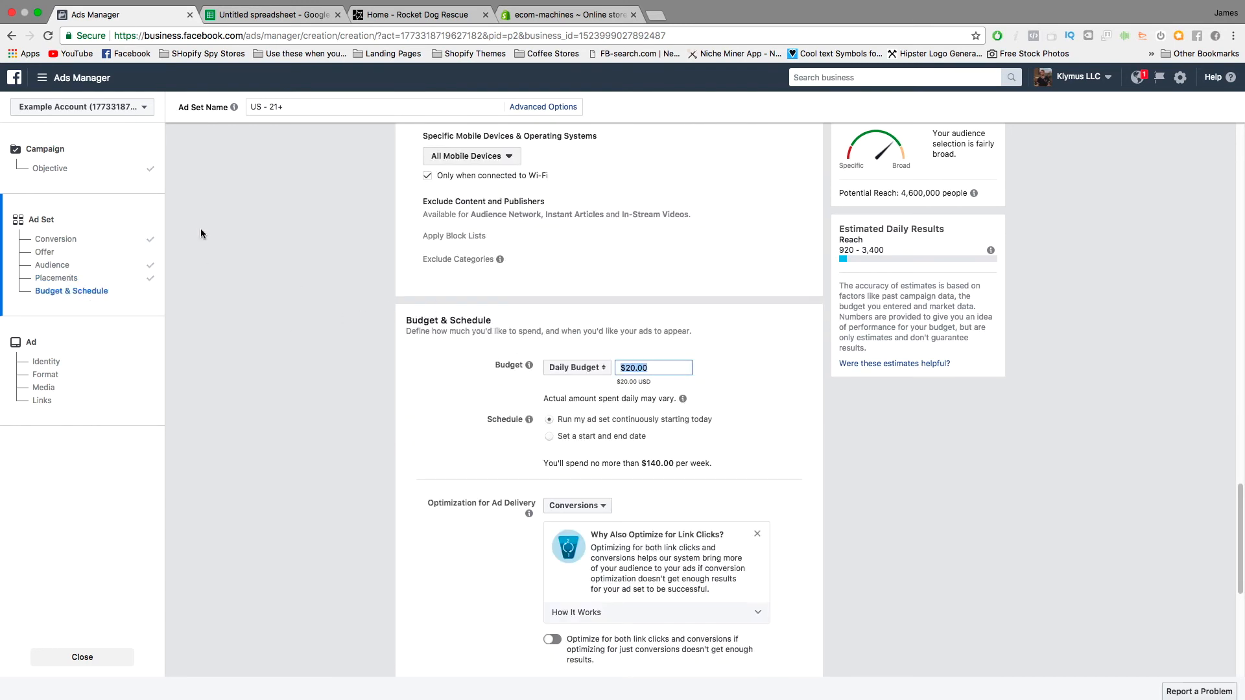
pyautogui.write('5')
pyautogui.click(385, 318)
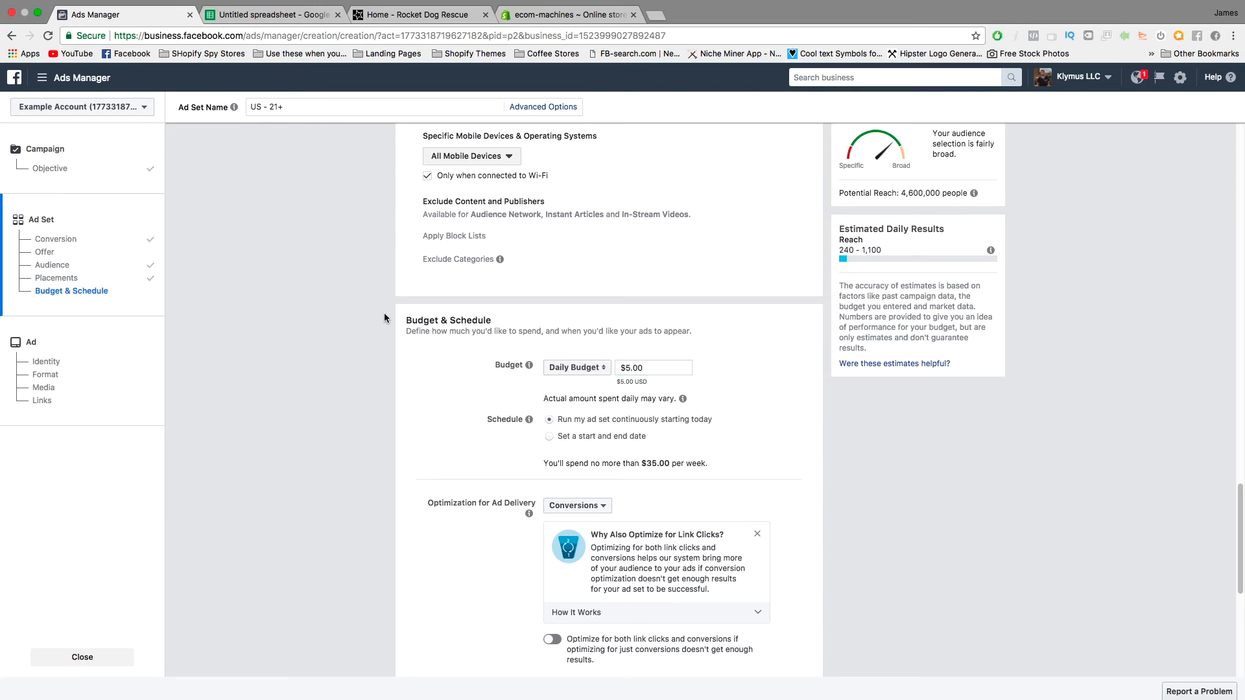
pyautogui.click(684, 371)
# Step: Keep the conversion window at 7 days click or 1 day view and continue to the ad creation page
pyautogui.scroll(-6, 417, 391)
pyautogui.click(608, 384)
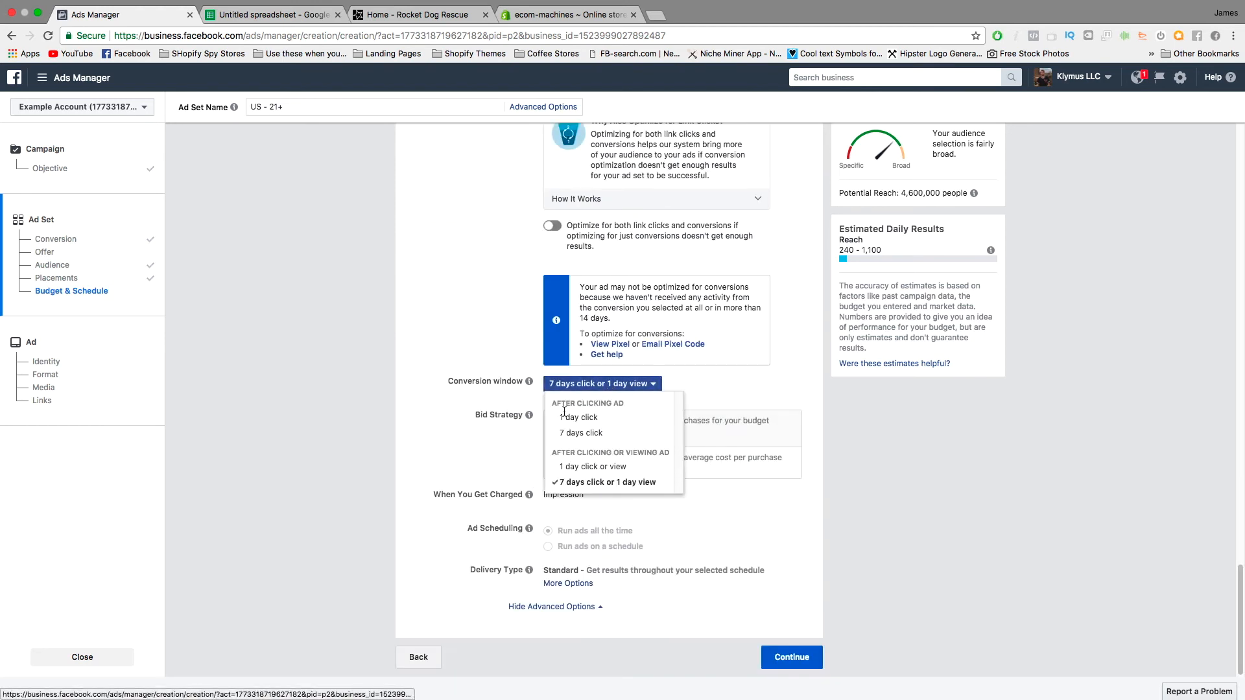
pyautogui.click(592, 483)
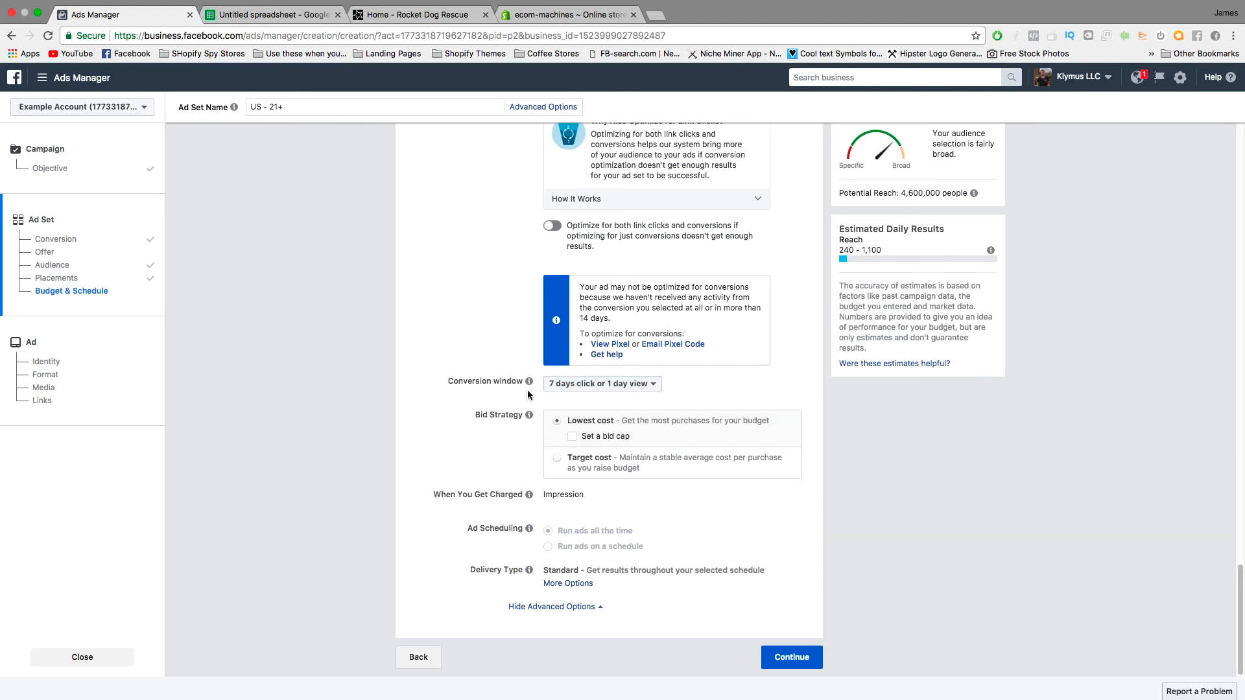
pyautogui.click(791, 657)
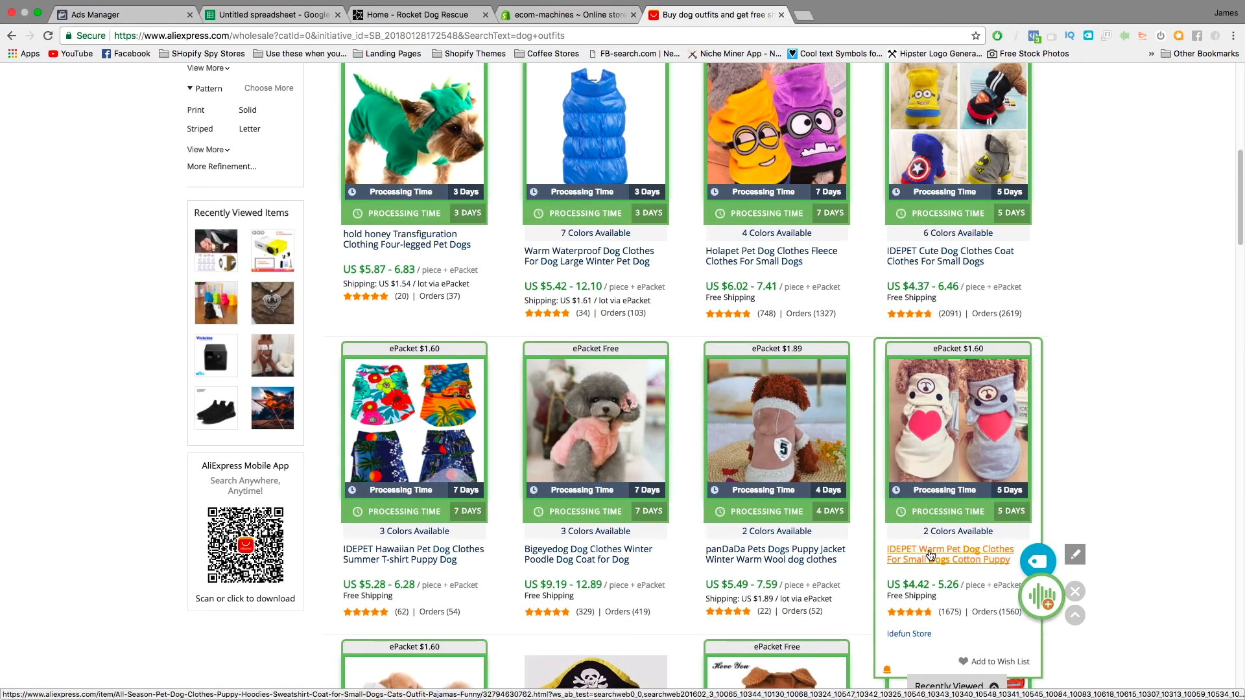
# Step: Open the IDEPET warm dog clothes listing on AliExpress, launch Oberlo from the Shopify store's apps, and import the listing with Oberlo
pyautogui.click(929, 555)
pyautogui.click(517, 14)
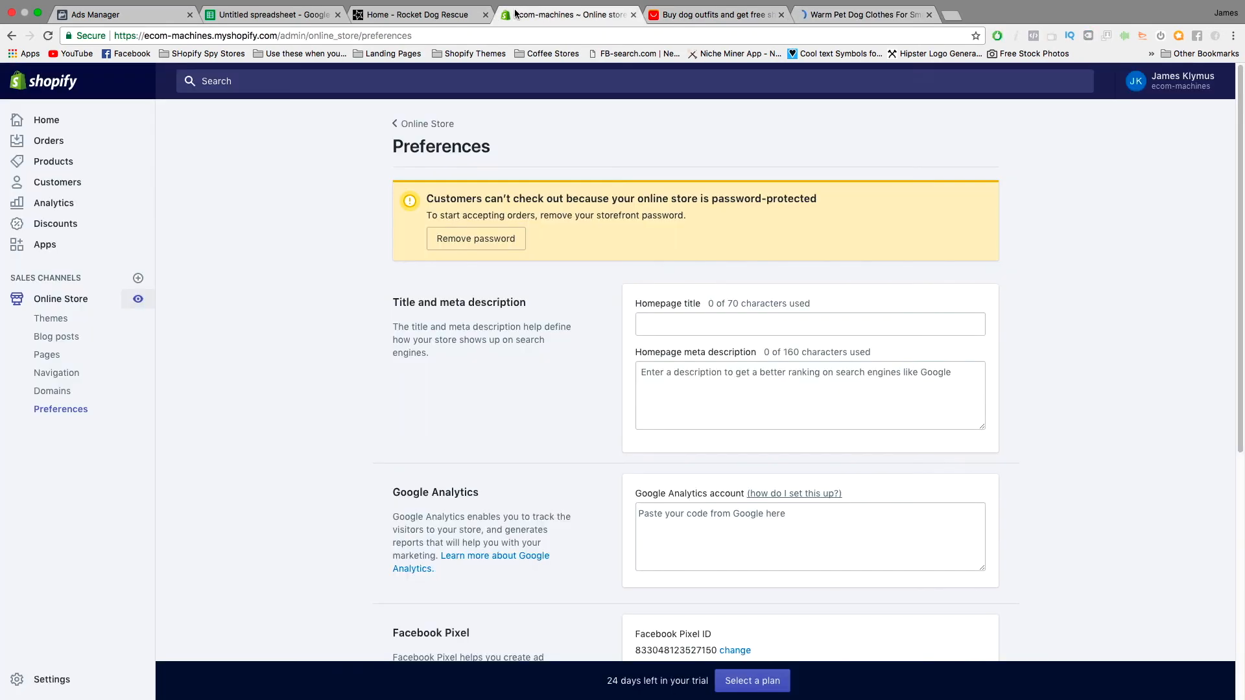
pyautogui.click(44, 243)
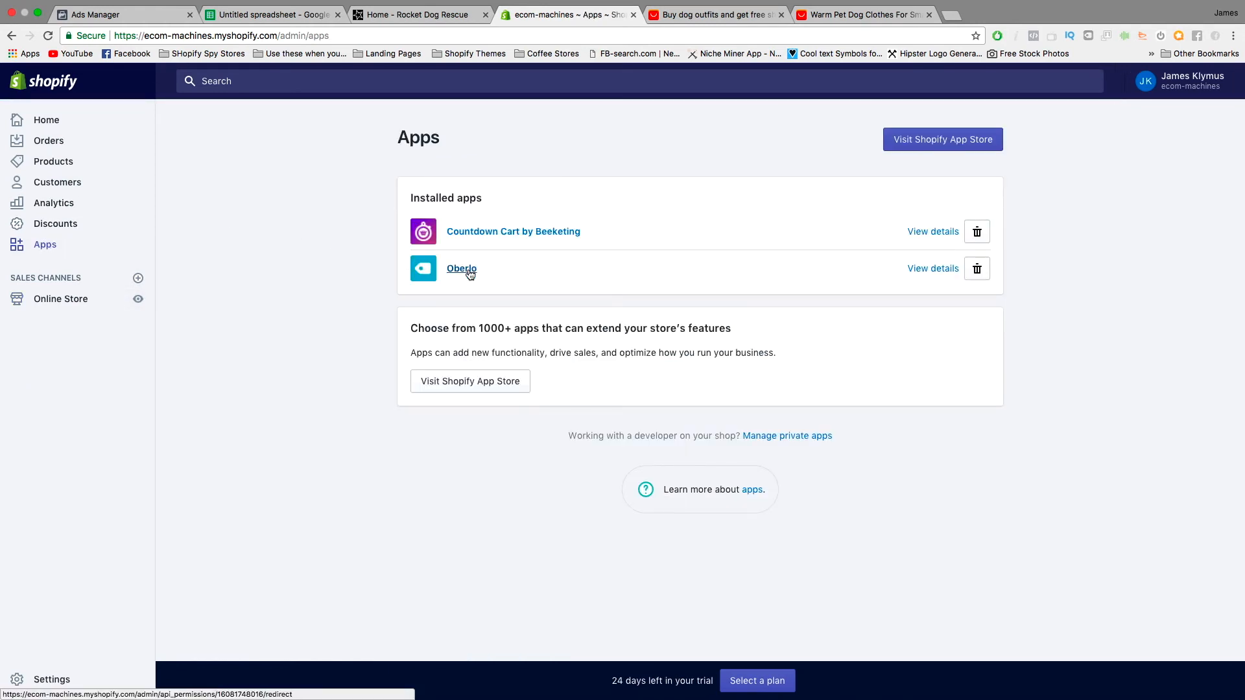
pyautogui.click(470, 274)
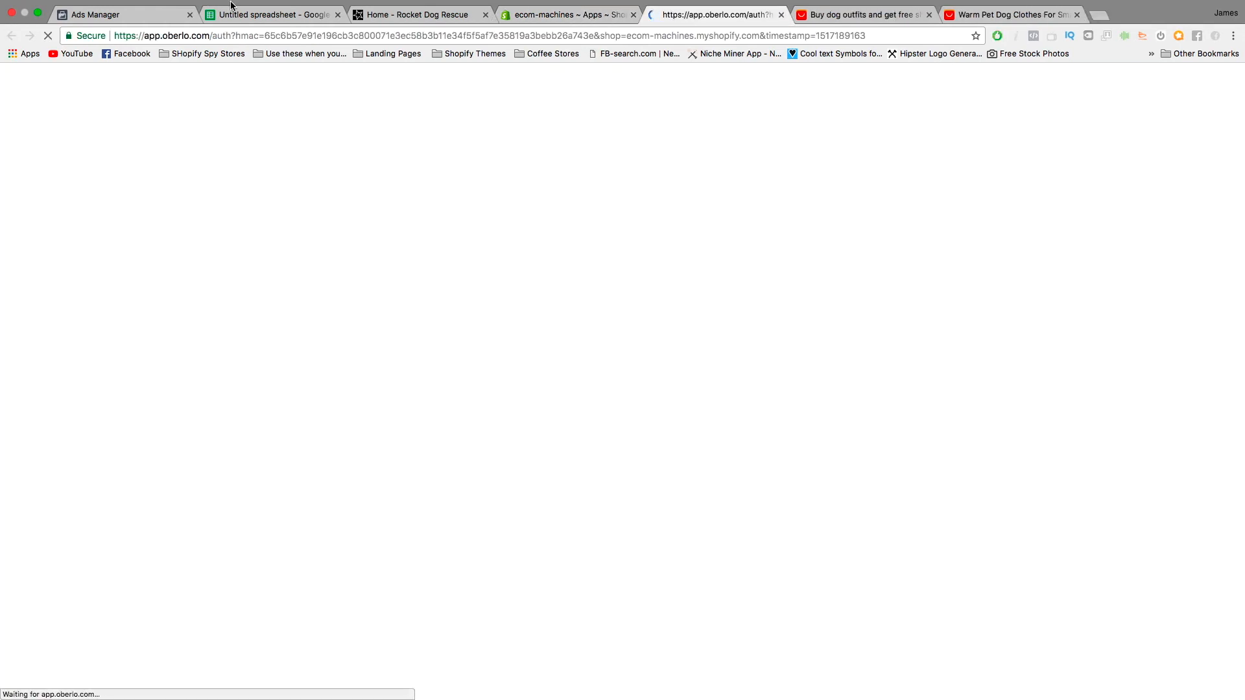
pyautogui.click(1011, 15)
pyautogui.click(669, 9)
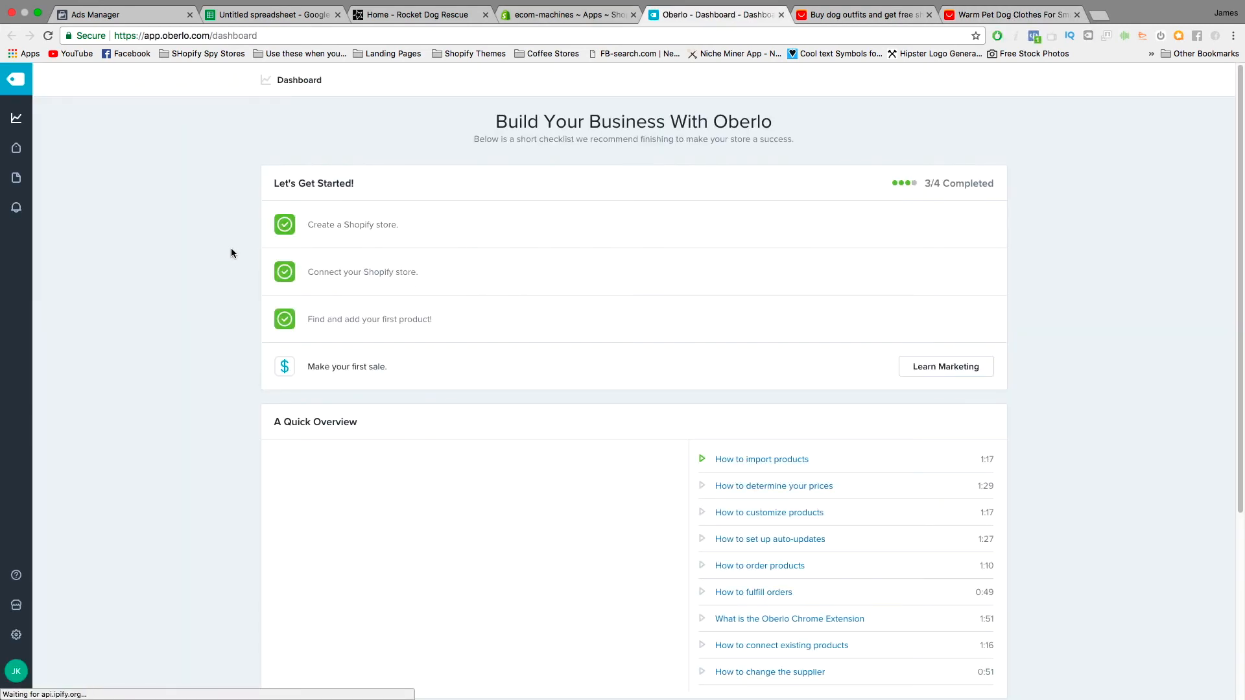
pyautogui.click(1012, 14)
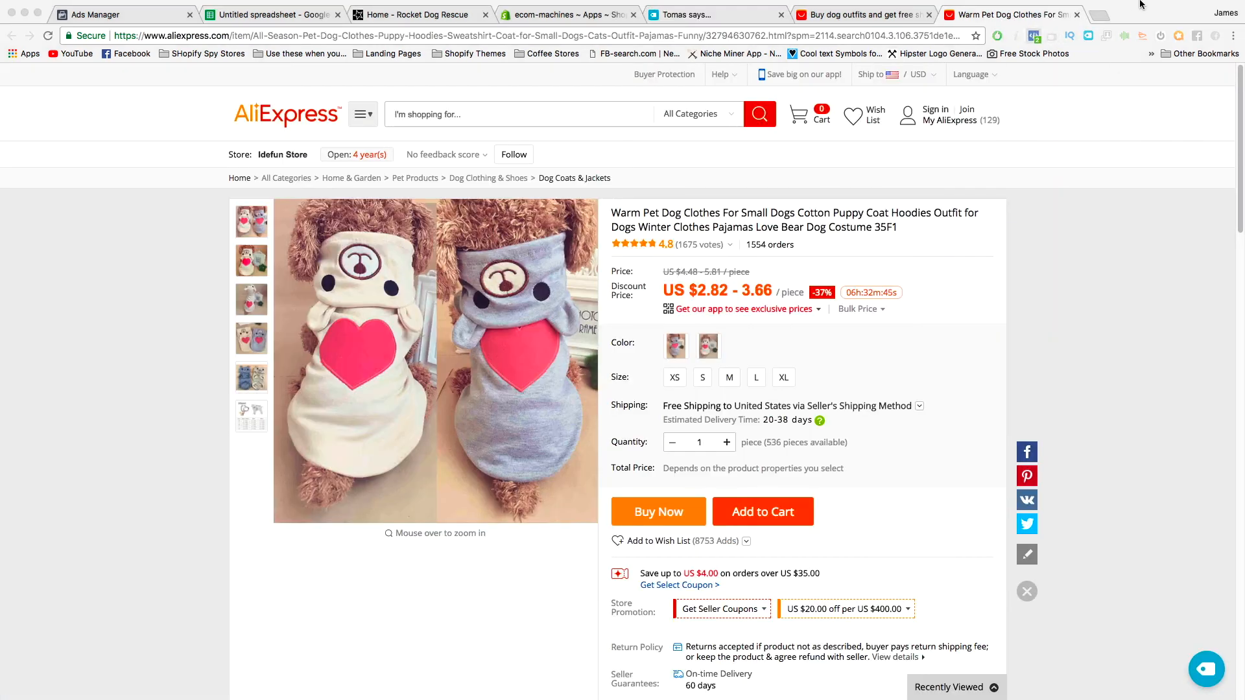
pyautogui.click(1089, 34)
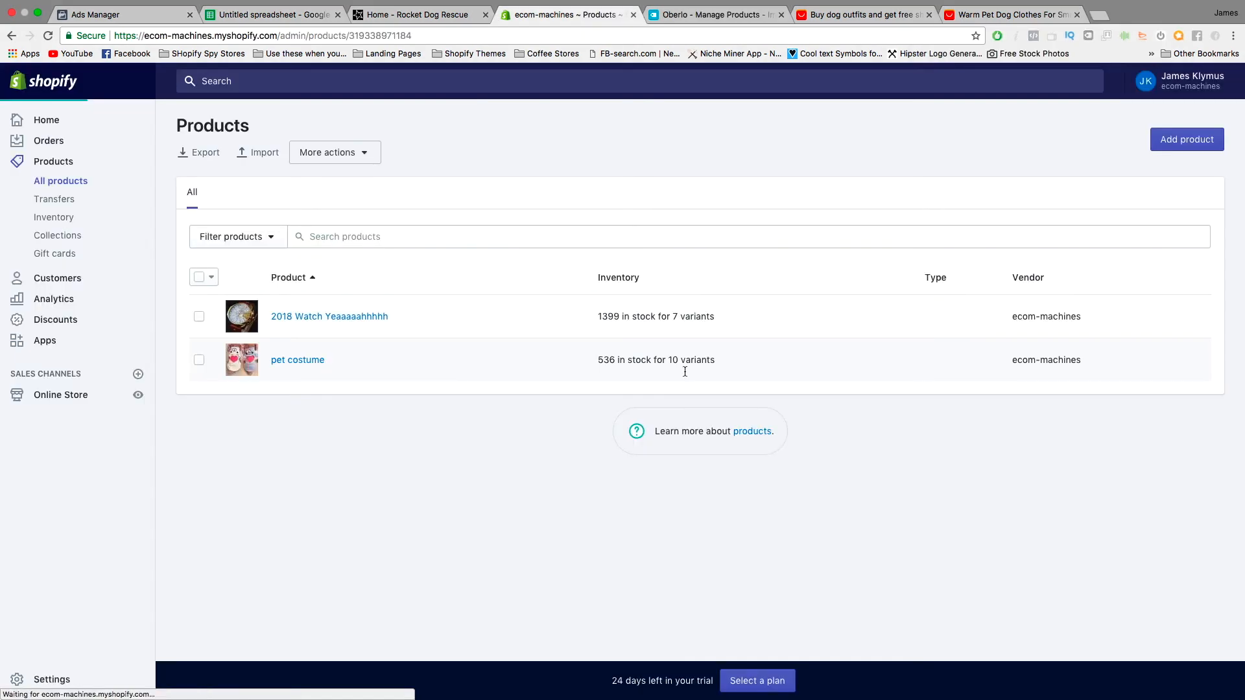
# Step: View the pet costume product in the online store and copy its page URL
pyautogui.scroll(-1, 374, 339)
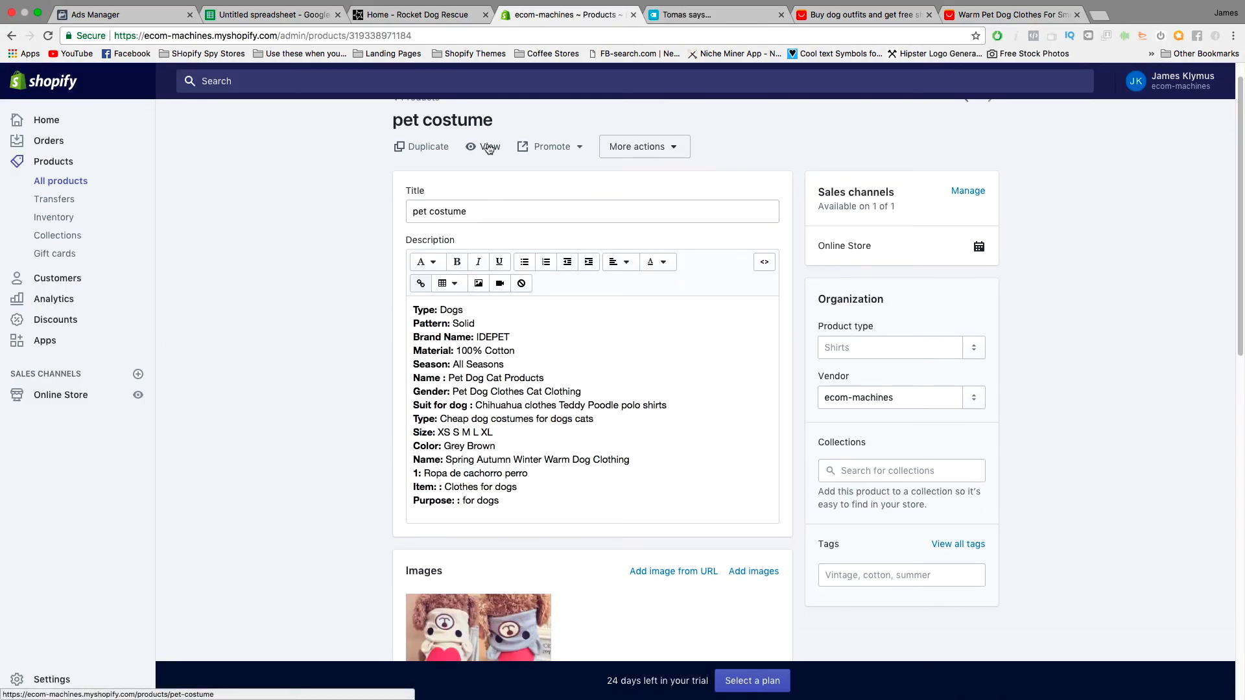
pyautogui.click(486, 147)
pyautogui.click(297, 37)
pyautogui.press('super+c')
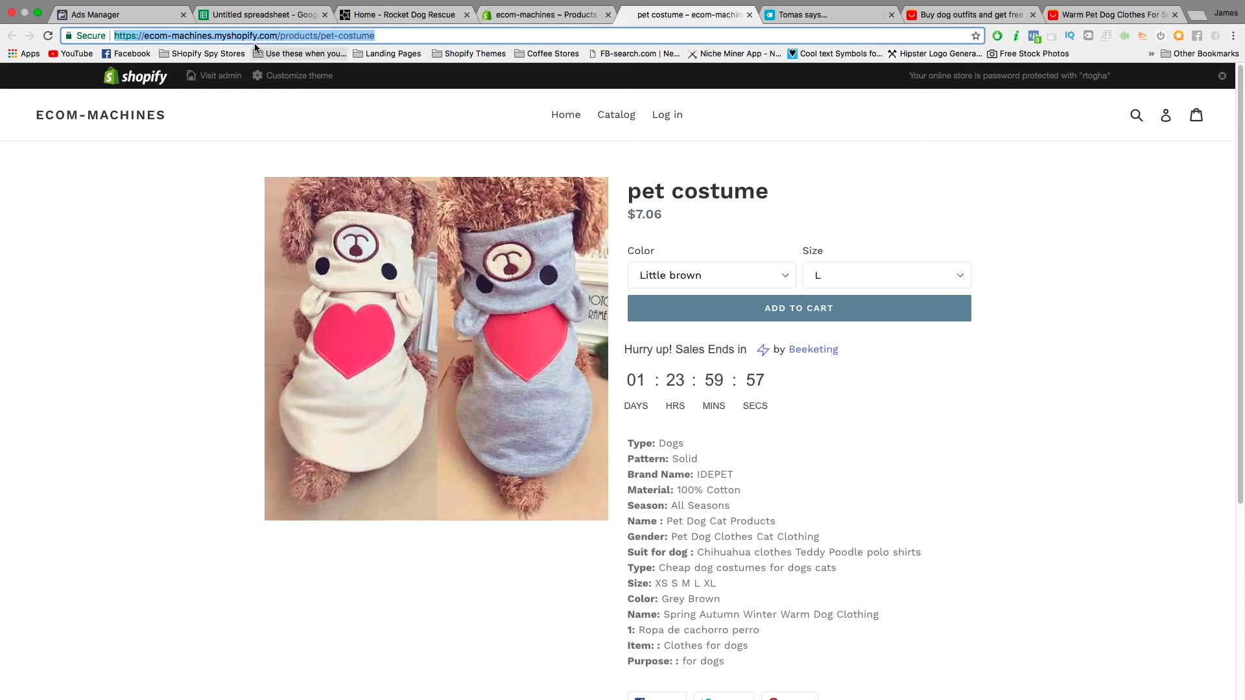
# Step: Switch back to Ads Manager and paste the copied pet costume product link as the ad's website URL
pyautogui.click(129, 21)
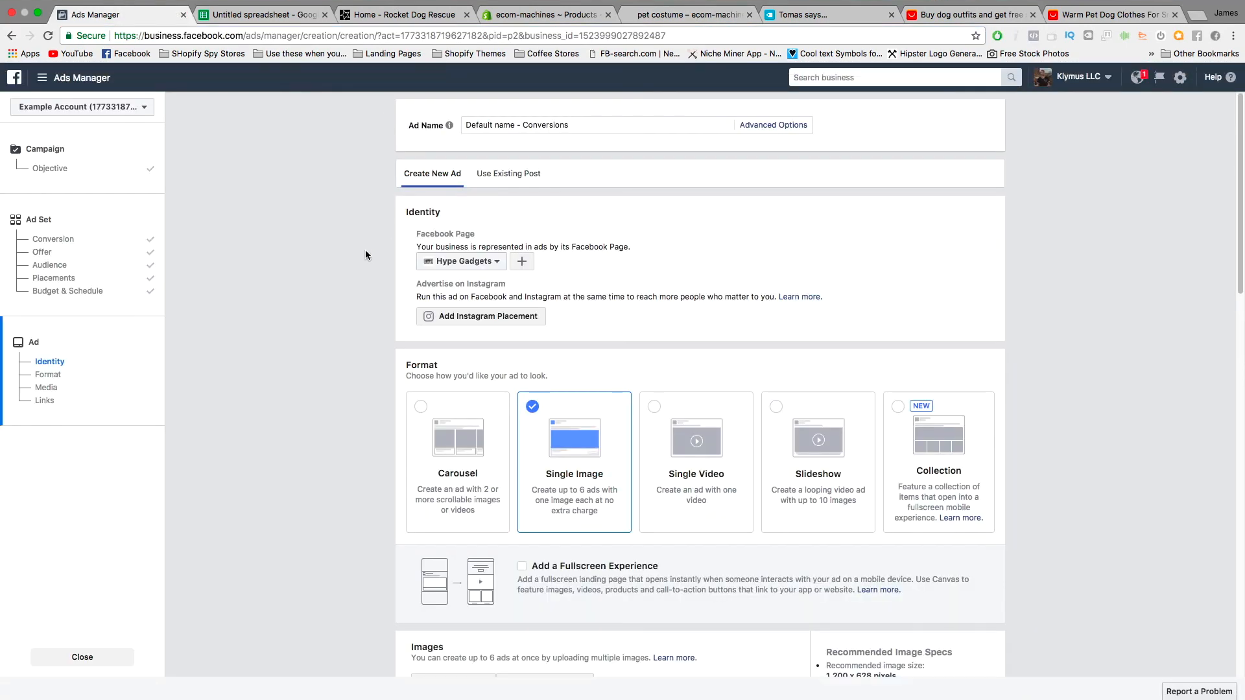
pyautogui.scroll(-10, 375, 242)
pyautogui.scroll(3, 359, 247)
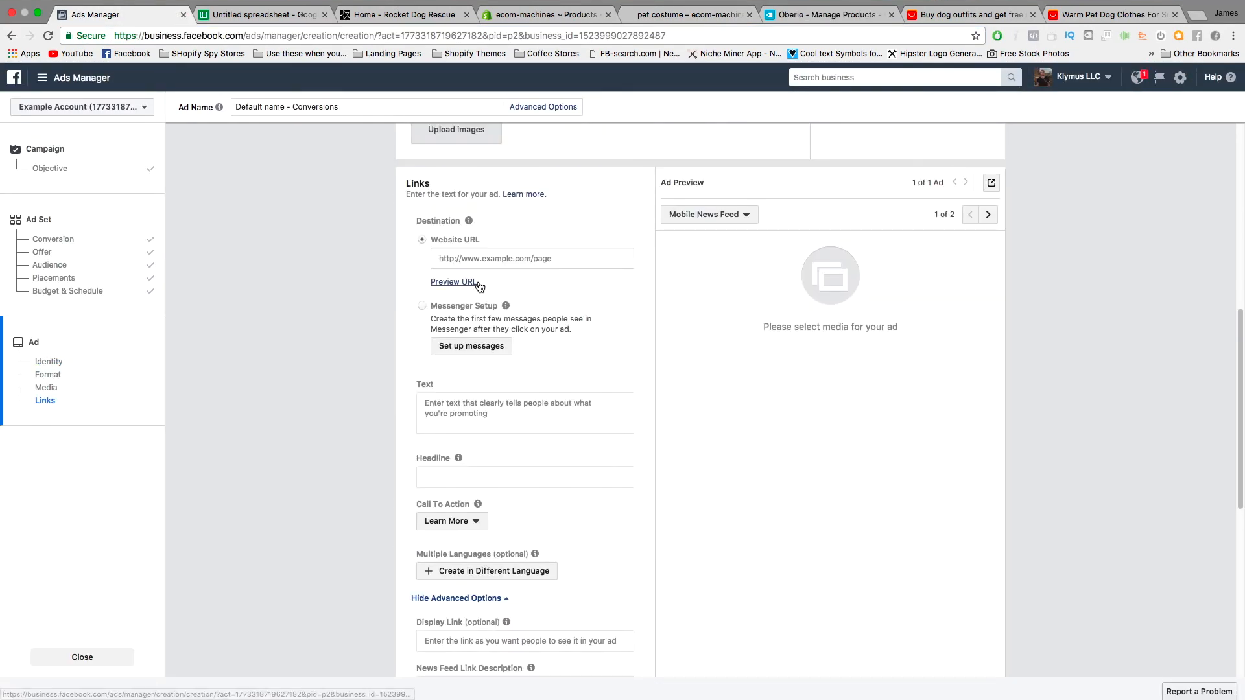
pyautogui.click(486, 260)
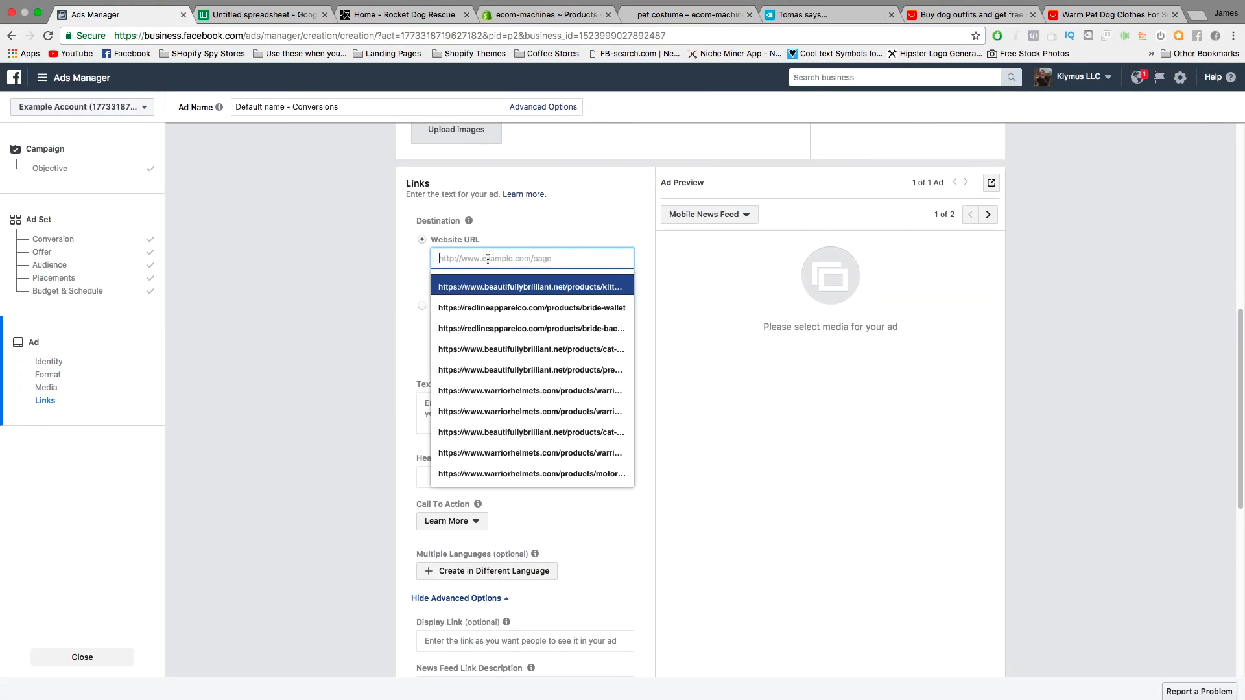
pyautogui.press('super+v')
pyautogui.click(364, 258)
# Step: Review the ad's format and image requirements, and look through the AliExpress listing's dog costume photos for an ad image
pyautogui.scroll(10, 363, 259)
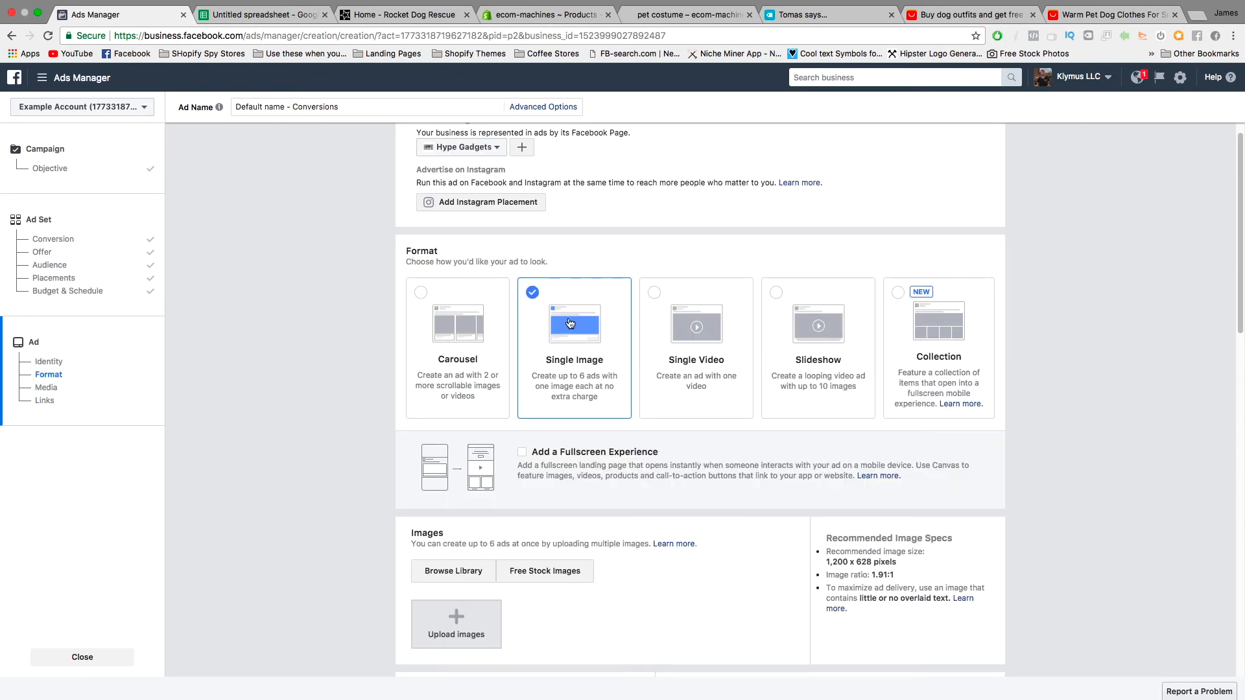
pyautogui.scroll(-2, 208, 315)
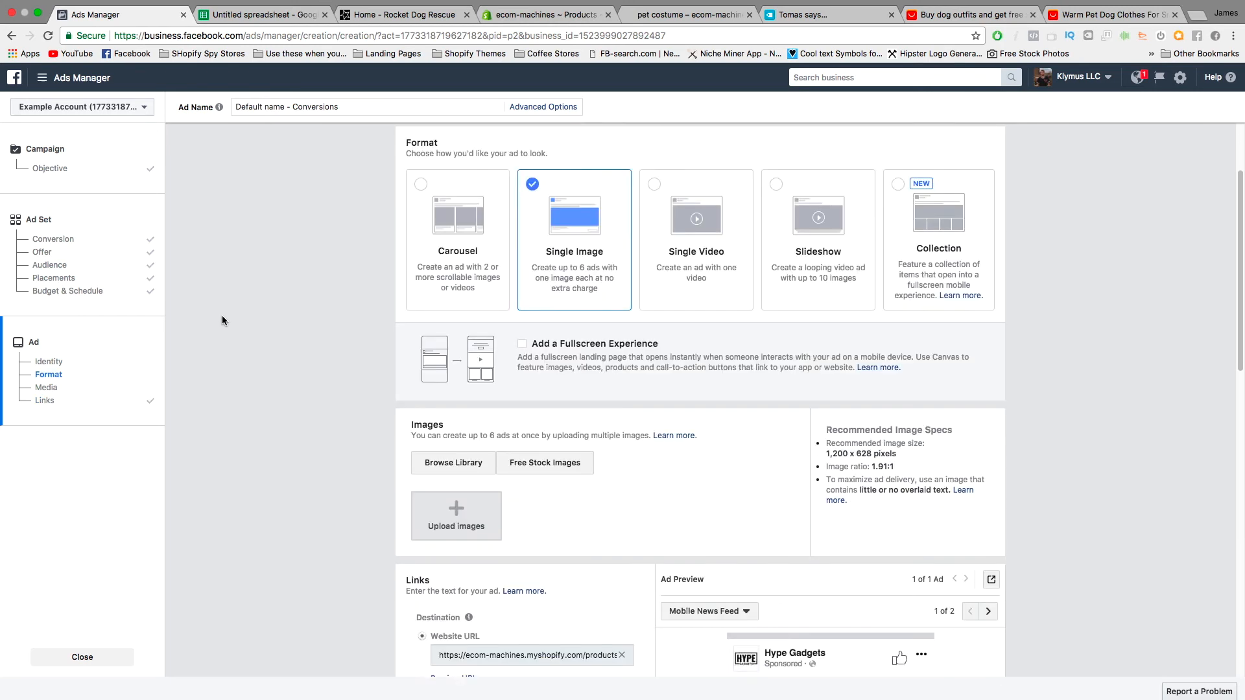
pyautogui.scroll(-1, 221, 314)
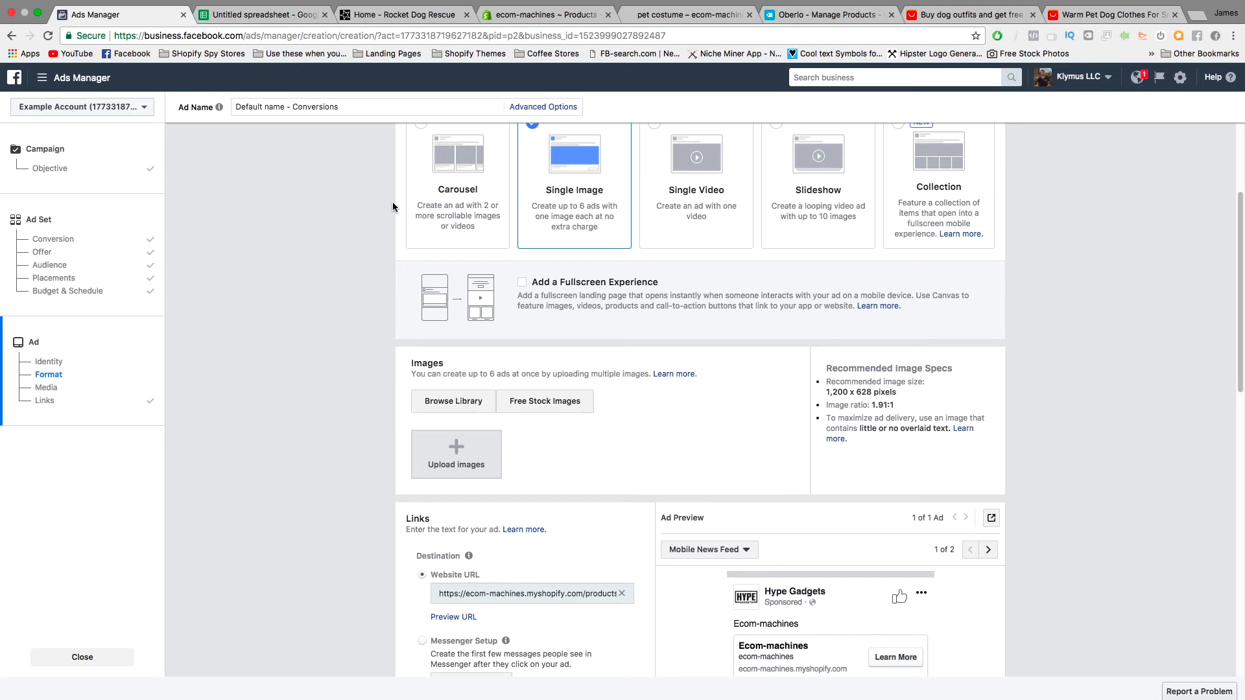
pyautogui.scroll(-4, 381, 279)
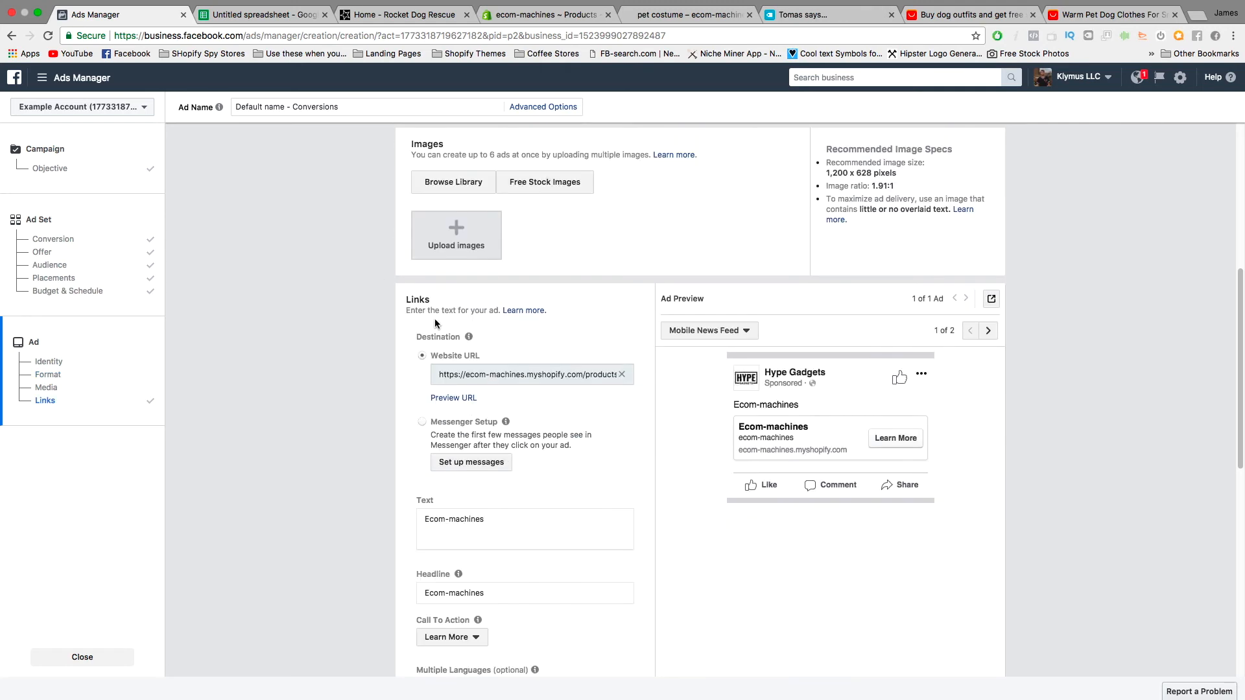
pyautogui.click(971, 15)
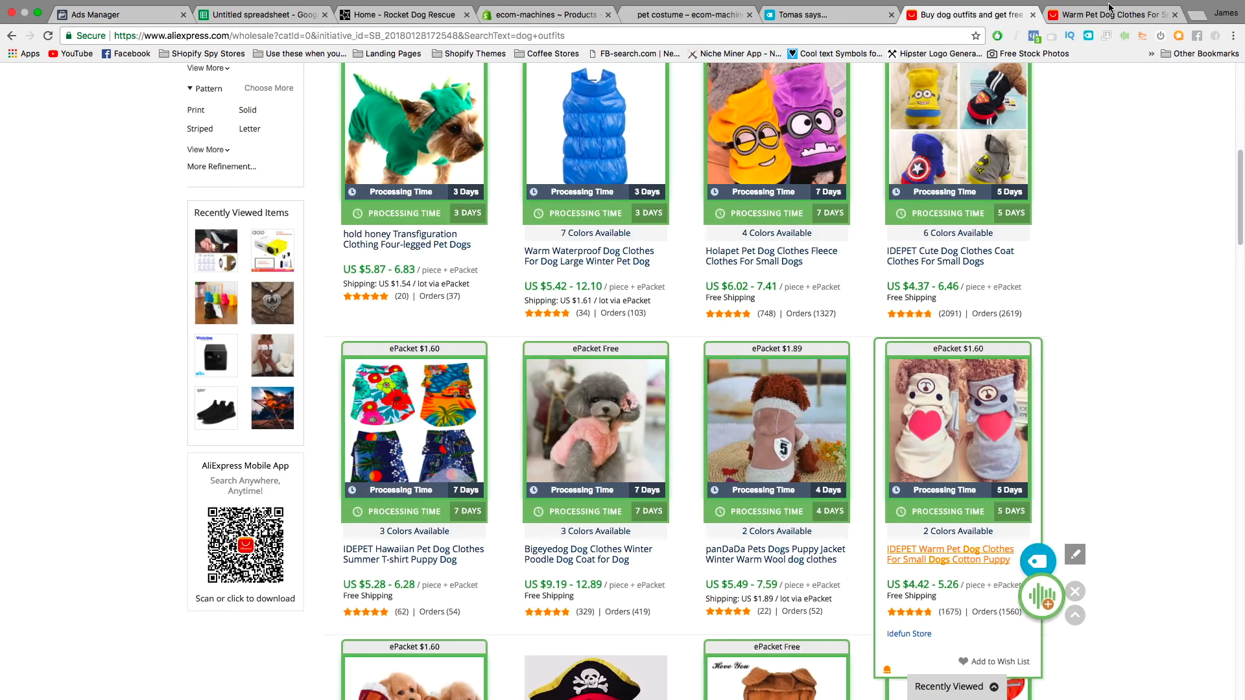
pyautogui.click(1109, 15)
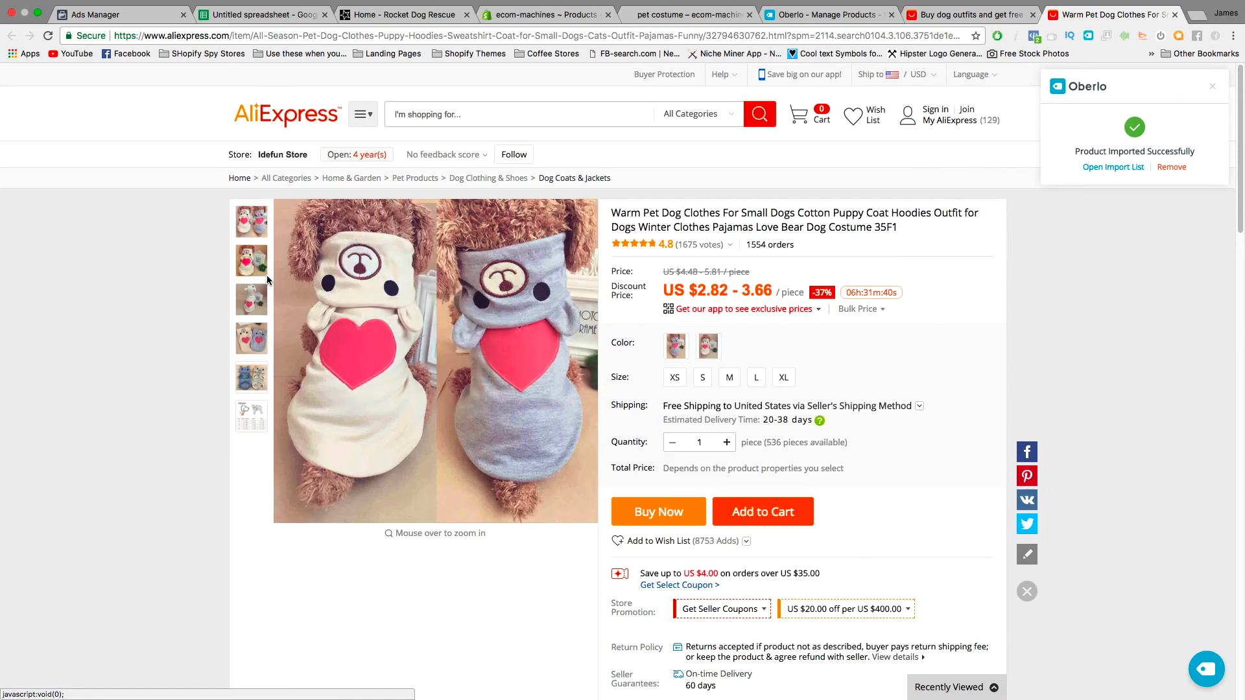
pyautogui.scroll(-20, 263, 234)
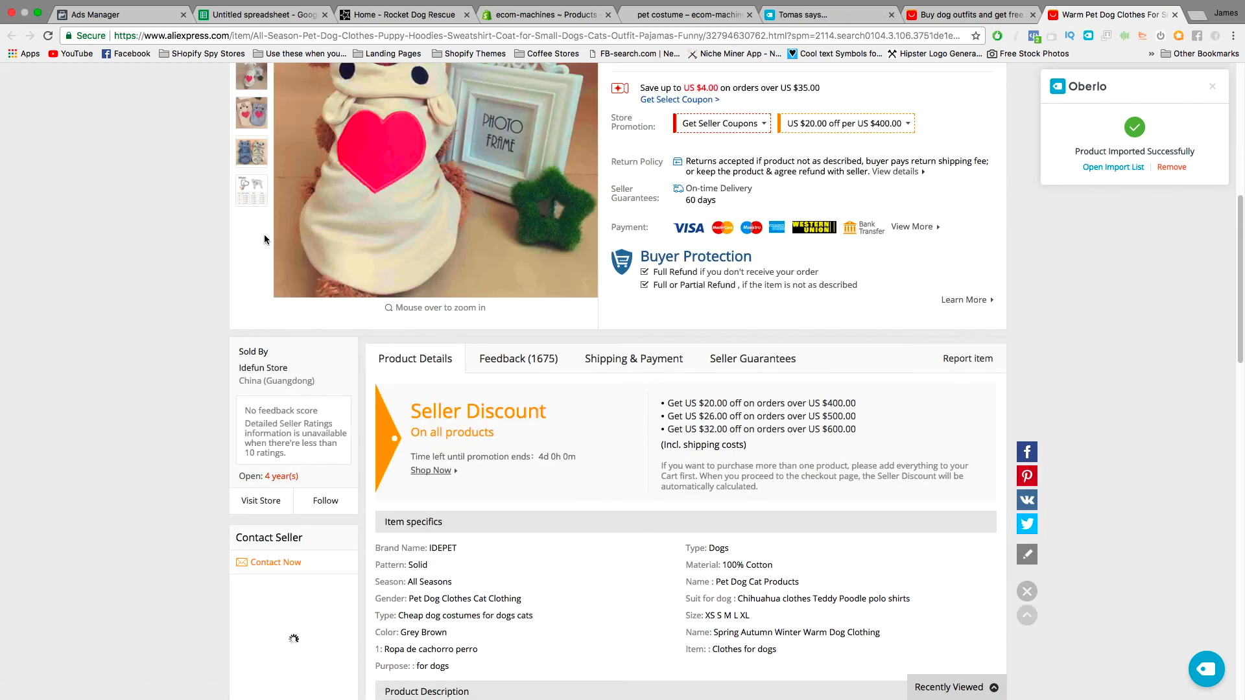
pyautogui.scroll(-10, 267, 231)
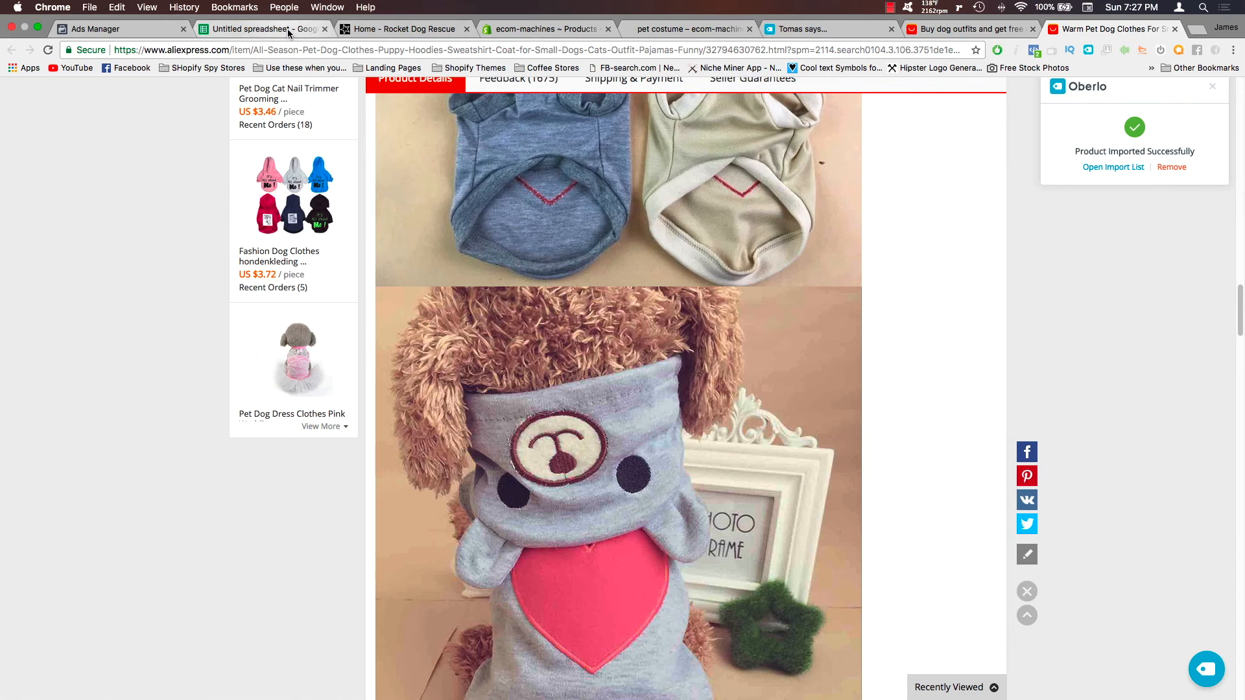
# Step: Return to Ads Manager and upload the photo of the grey bear dog costume as the ad image
pyautogui.click(296, 32)
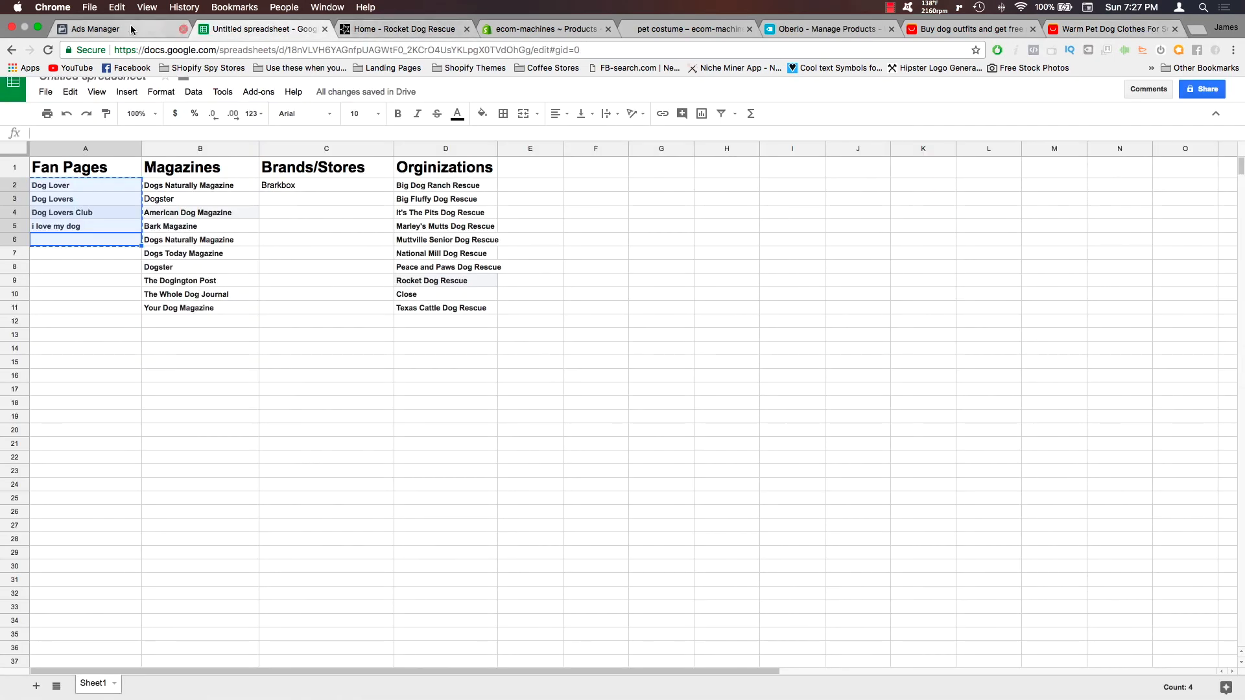
pyautogui.click(104, 29)
pyautogui.click(456, 243)
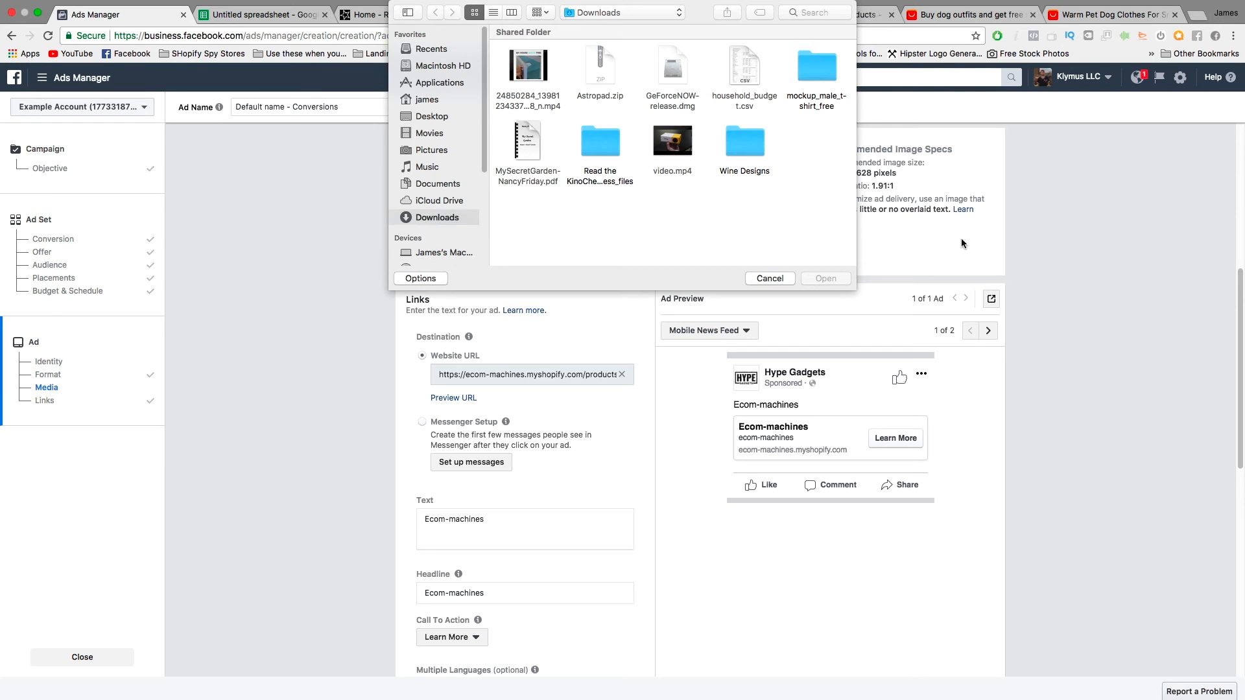
pyautogui.click(826, 277)
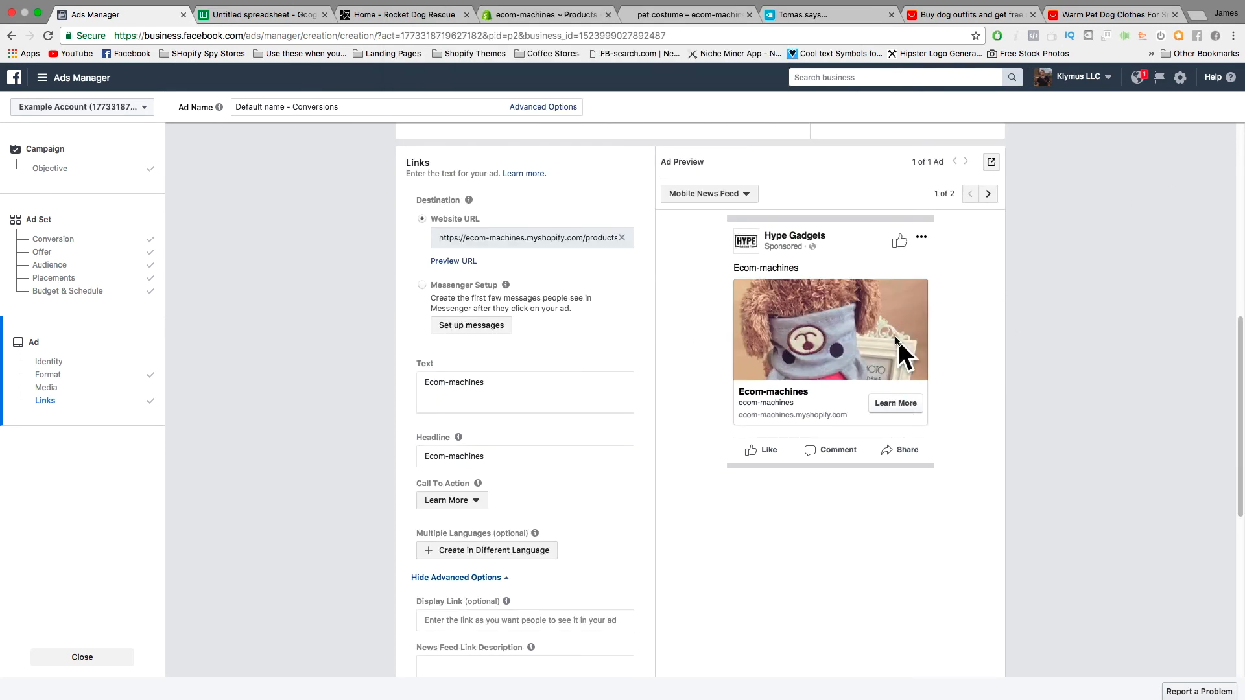
# Step: Clear the default text from the ad's Text field
pyautogui.click(465, 390)
pyautogui.tripleClick(465, 388)
pyautogui.press('BackSpace')
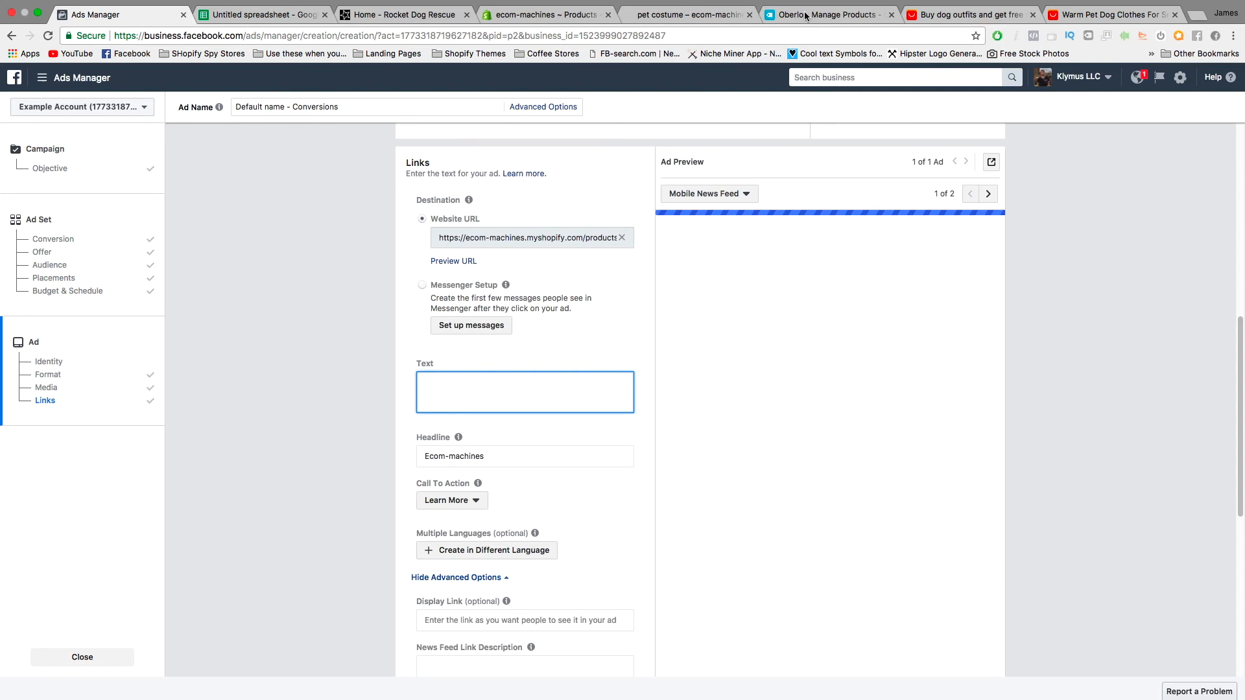
# Step: Search Google for emojis and open the Get Emoji copy-and-paste list
pyautogui.click(1192, 23)
pyautogui.press('super+l')
pyautogui.write('emojie=')
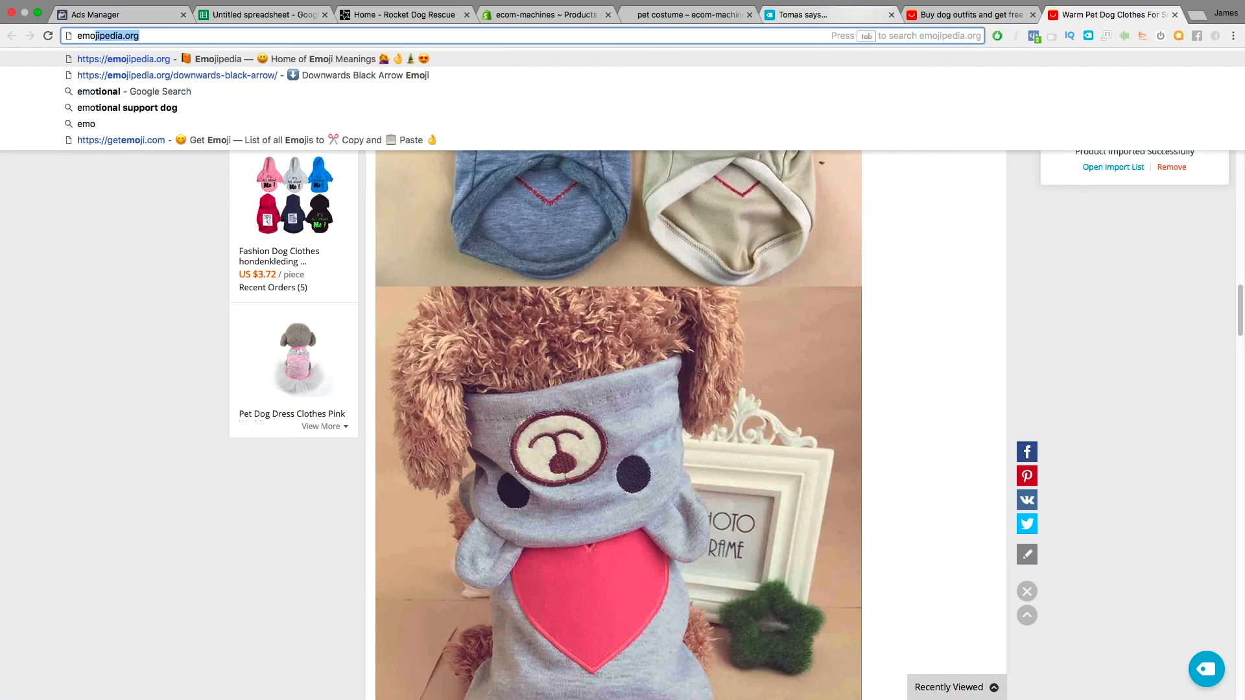
pyautogui.press('BackSpace')
pyautogui.press('BackSpace')
pyautogui.write("s'")
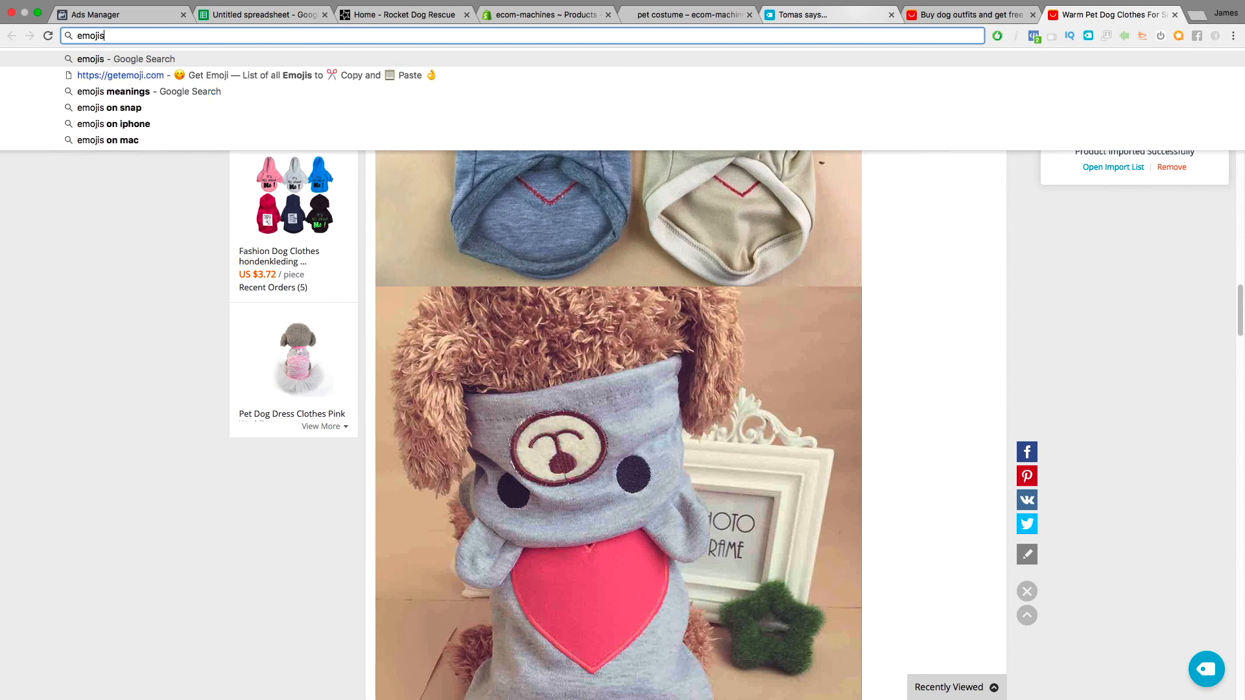
pyautogui.press('Return')
pyautogui.click(334, 184)
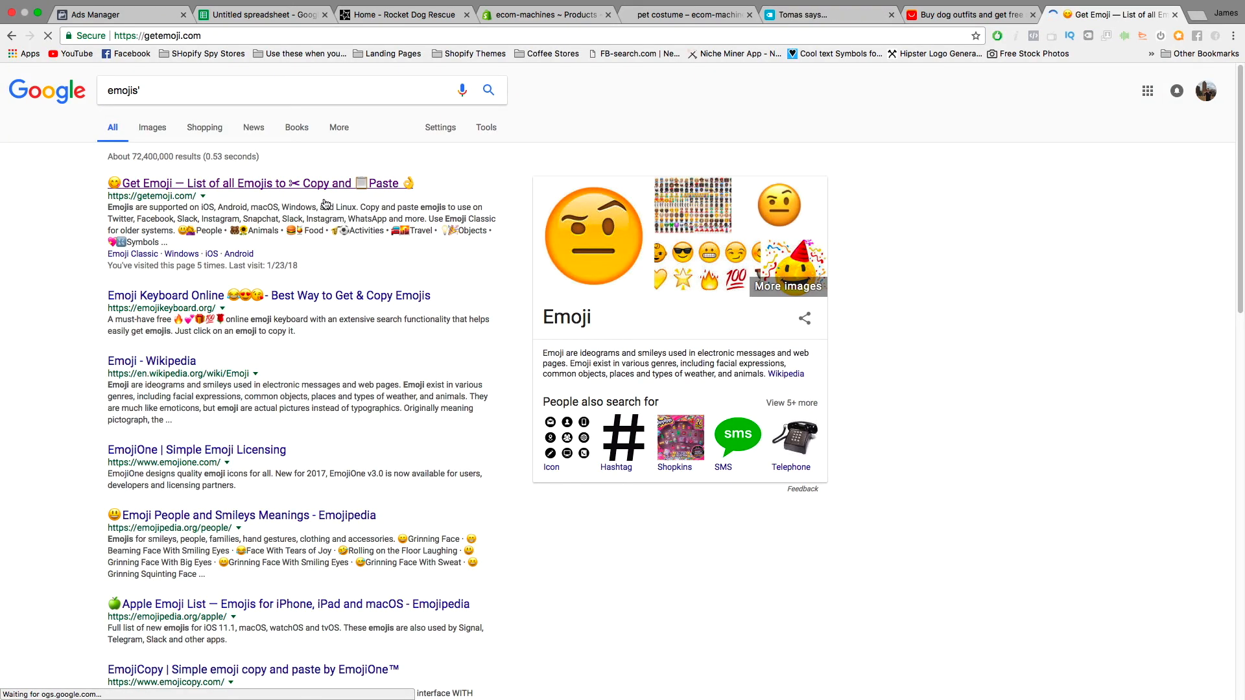
# Step: Search the emoji site for "dog" and open the Dog Face emoji
pyautogui.click(295, 452)
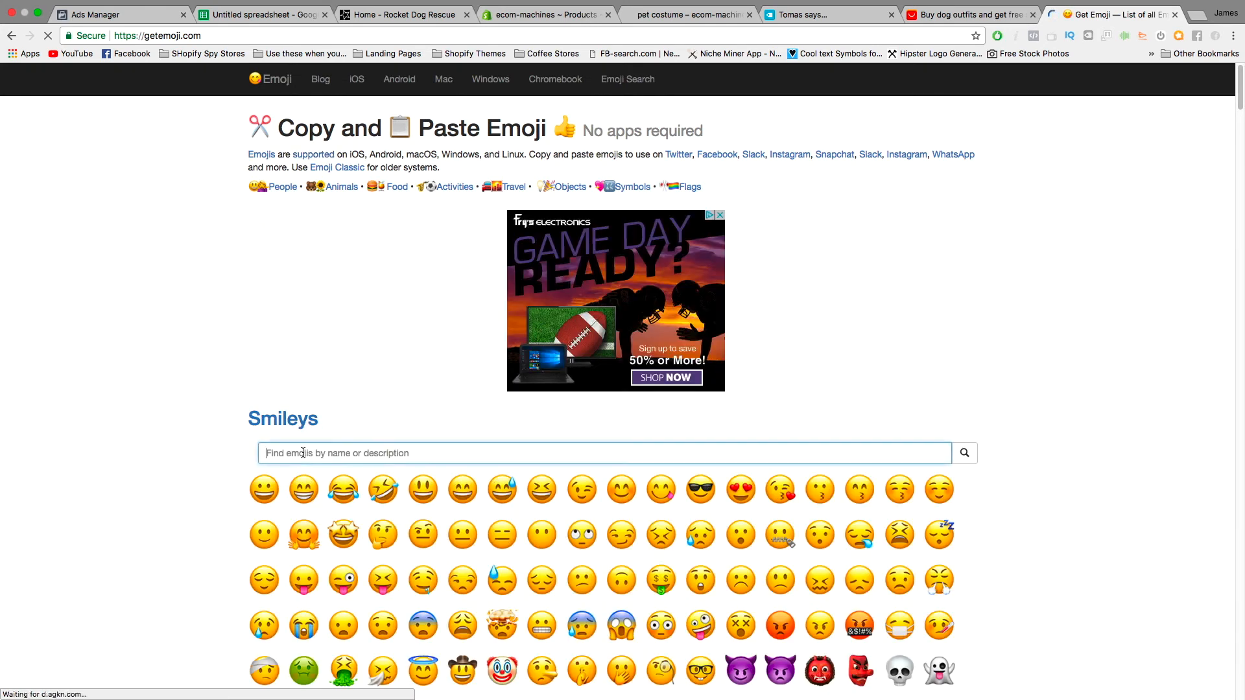
pyautogui.write('dog')
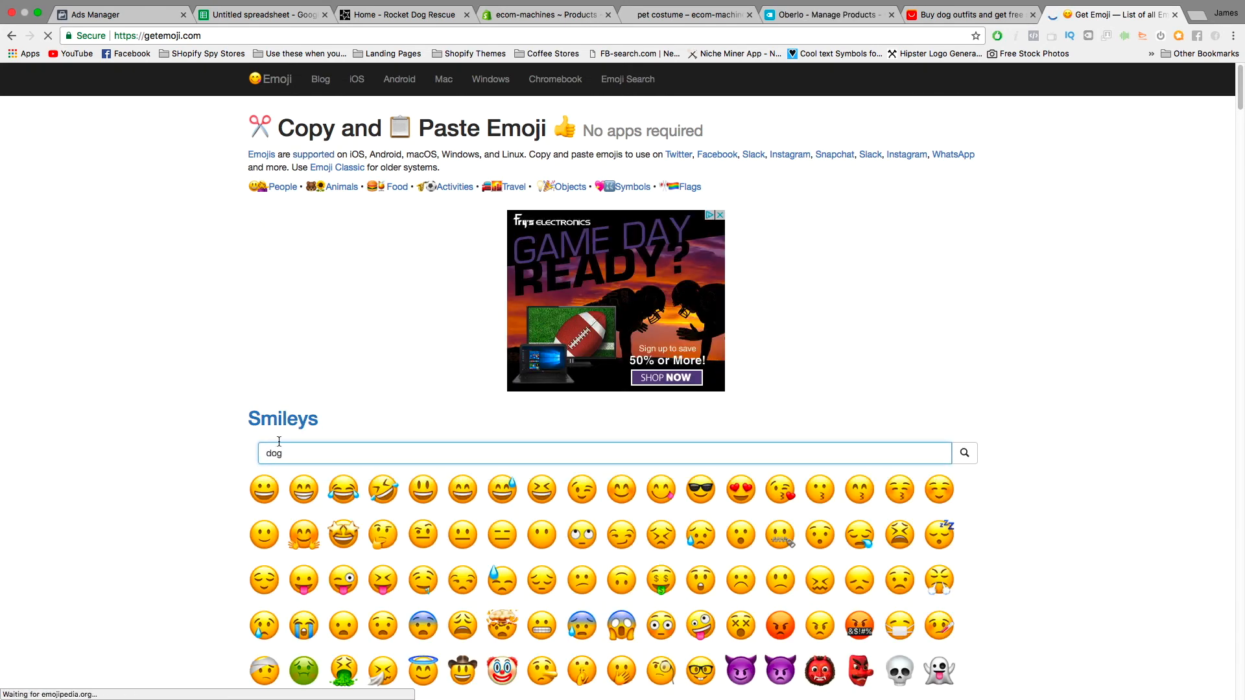
pyautogui.press('Return')
pyautogui.click(329, 251)
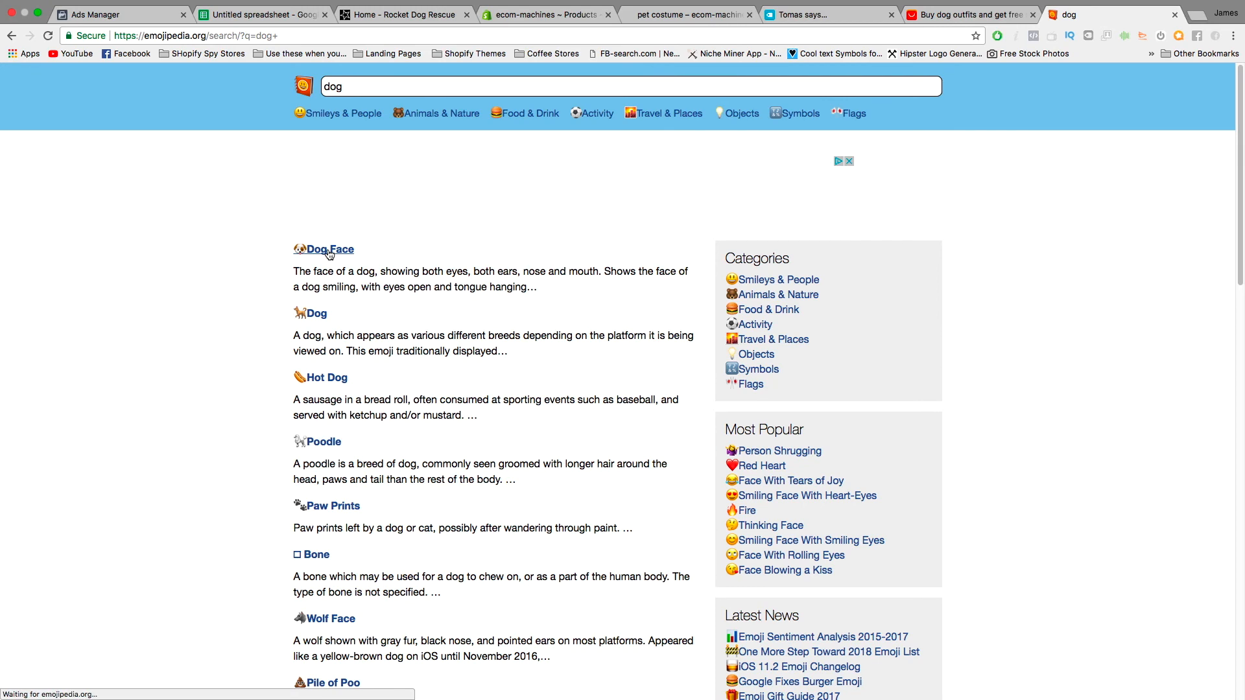
# Step: Copy the Dog Face emoji and start the ad's Text with "Love Dogs?" between two dog emojis
pyautogui.click(476, 400)
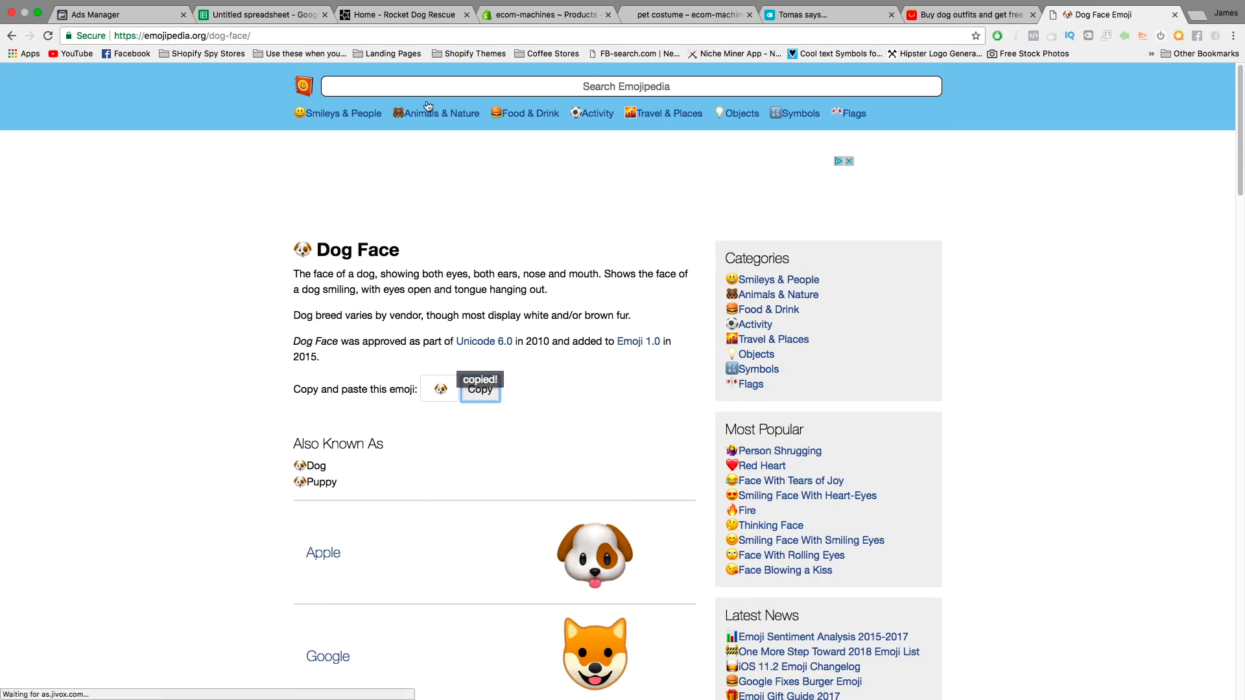
pyautogui.click(108, 22)
pyautogui.press('super+v')
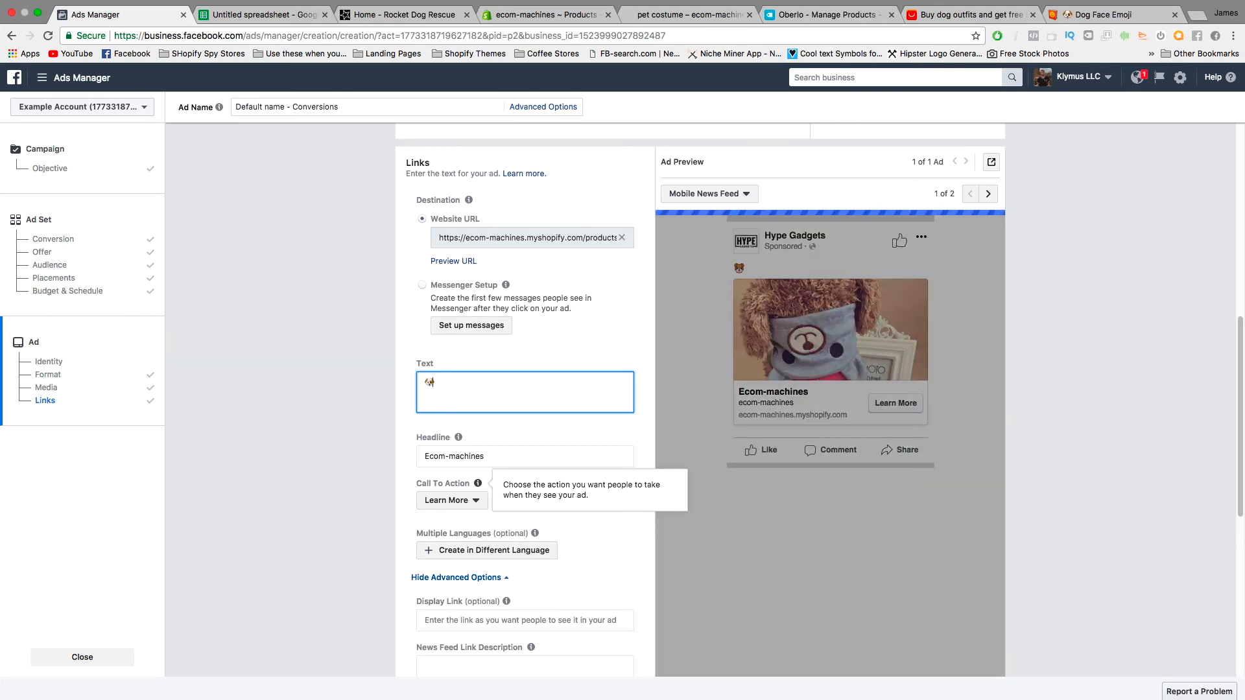
pyautogui.write('Love')
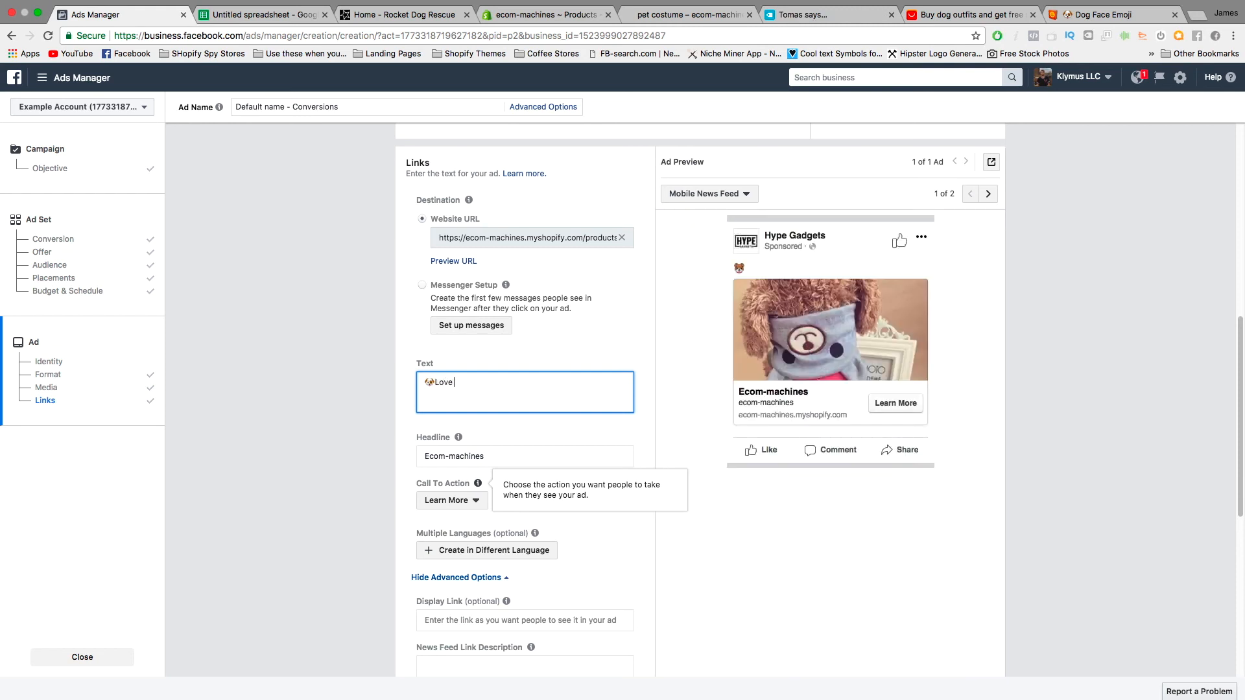
pyautogui.write(' Dogs?')
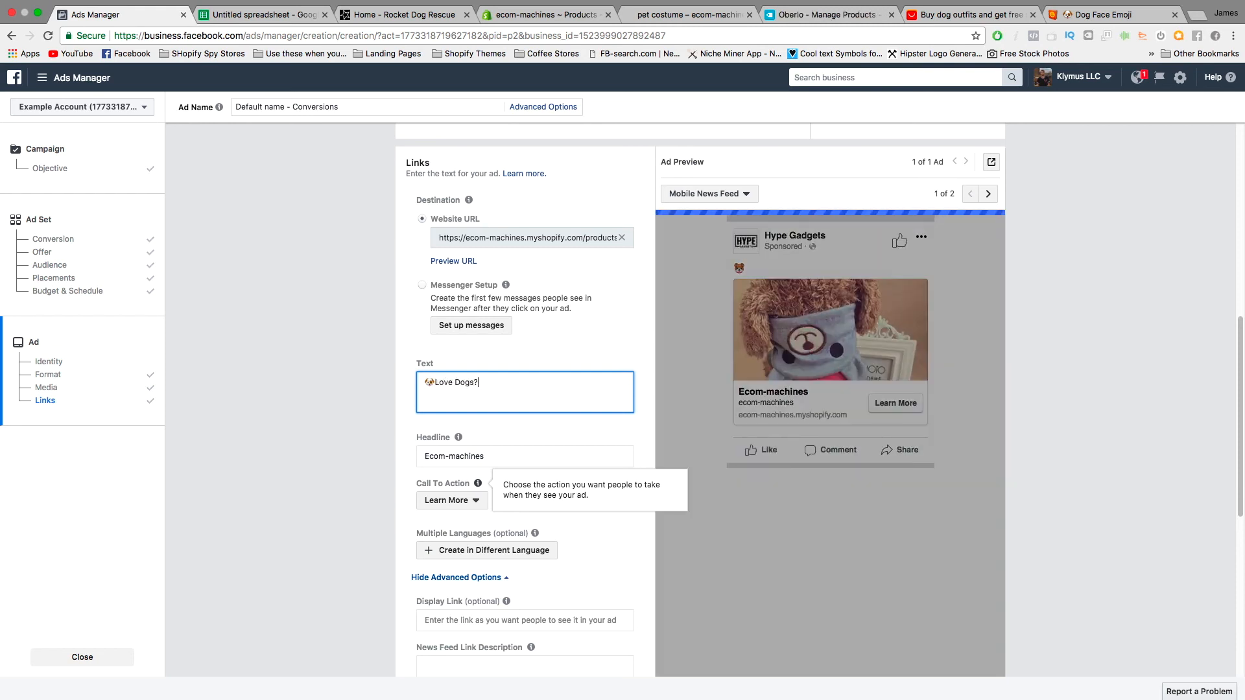
pyautogui.hotkey('ctrl', 'v')
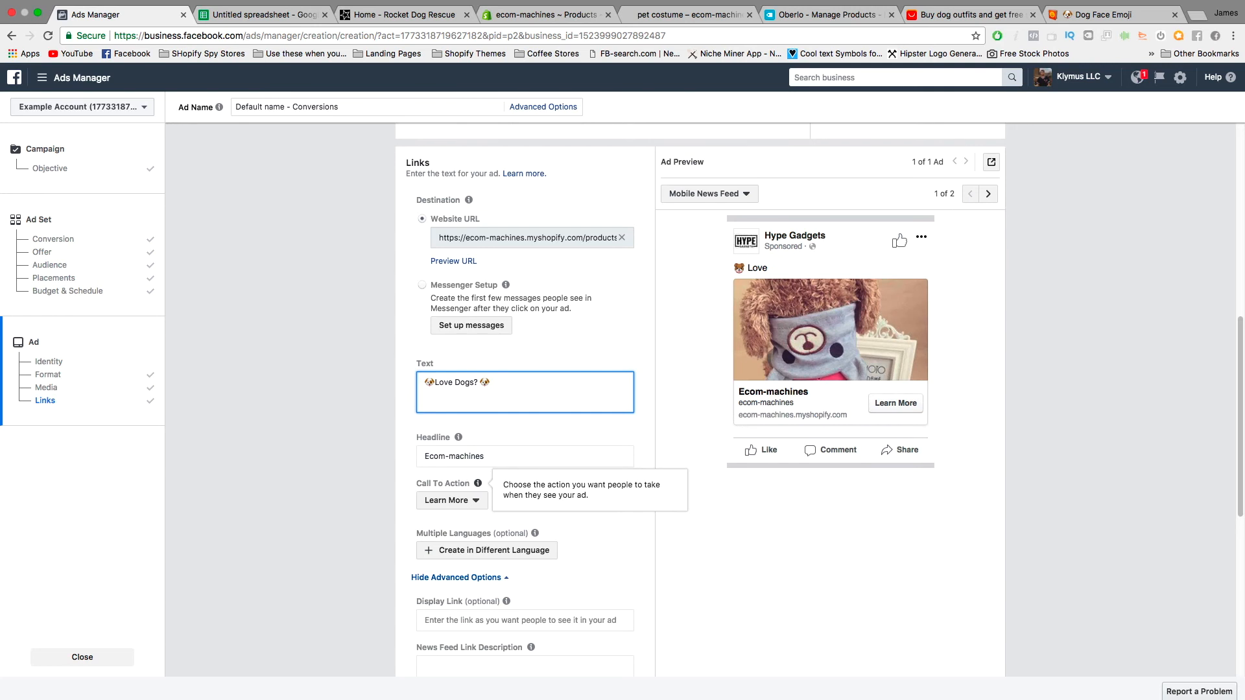
# Step: Continue the ad text with "Get this dog outfit for your pup and save 50%!" and a separate line "Click Shop Now to get yours!"
pyautogui.write('Get this dog outfit for your pup and save 50%!')
pyautogui.press('Return')
pyautogui.press('Return')
pyautogui.write('Click Shop Now to get yours!')
# Step: Return to Emojipedia, search for "down arrow" and open the Downwards Black Arrow emoji
pyautogui.click(1103, 15)
pyautogui.click(518, 86)
pyautogui.write('down arrow')
pyautogui.press('Return')
pyautogui.click(329, 299)
# Step: Back in Ads Manager, add three down-arrow emojis after "Click Shop Now to get yours!" in the ad text
pyautogui.click(96, 14)
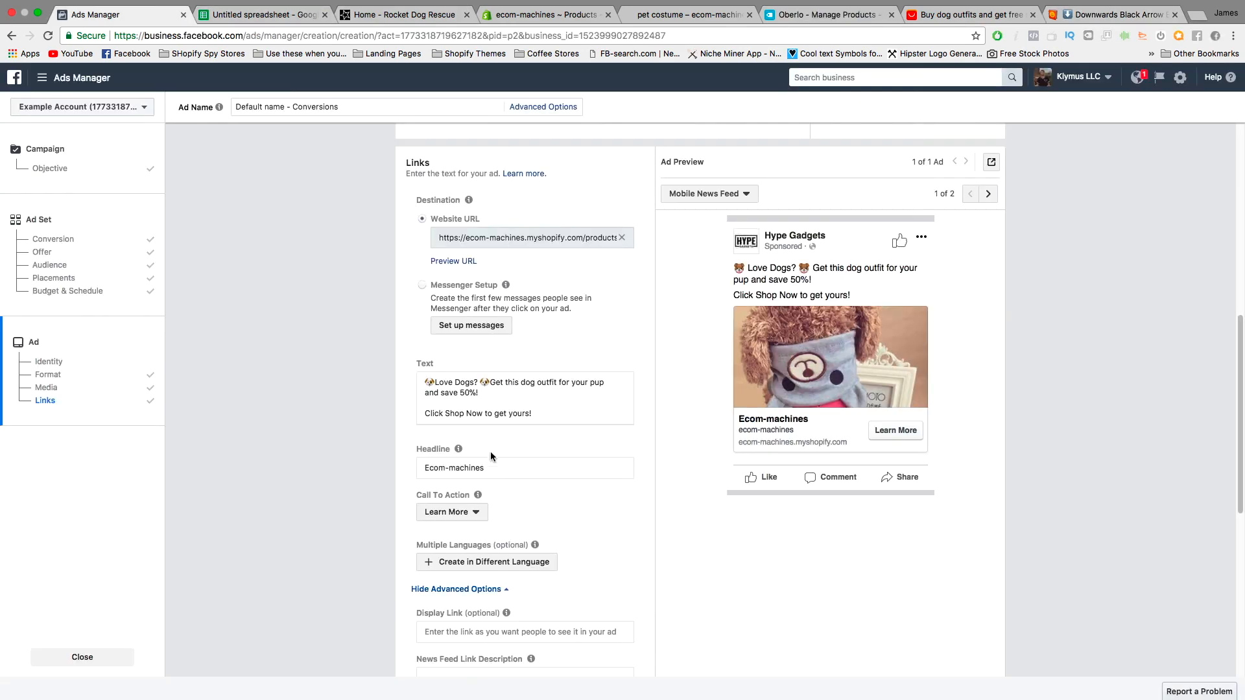
pyautogui.scroll(-3, 491, 456)
pyautogui.click(541, 213)
pyautogui.press('super+v')
pyautogui.press('super+v')
pyautogui.press('super+v')
# Step: Add a separate closing line to the ad text: "Hurry, stock is low, get yours before we run out!"
pyautogui.press('Return')
pyautogui.press('Return')
pyautogui.write('Hurry, stock is low, get yours before we run out!')
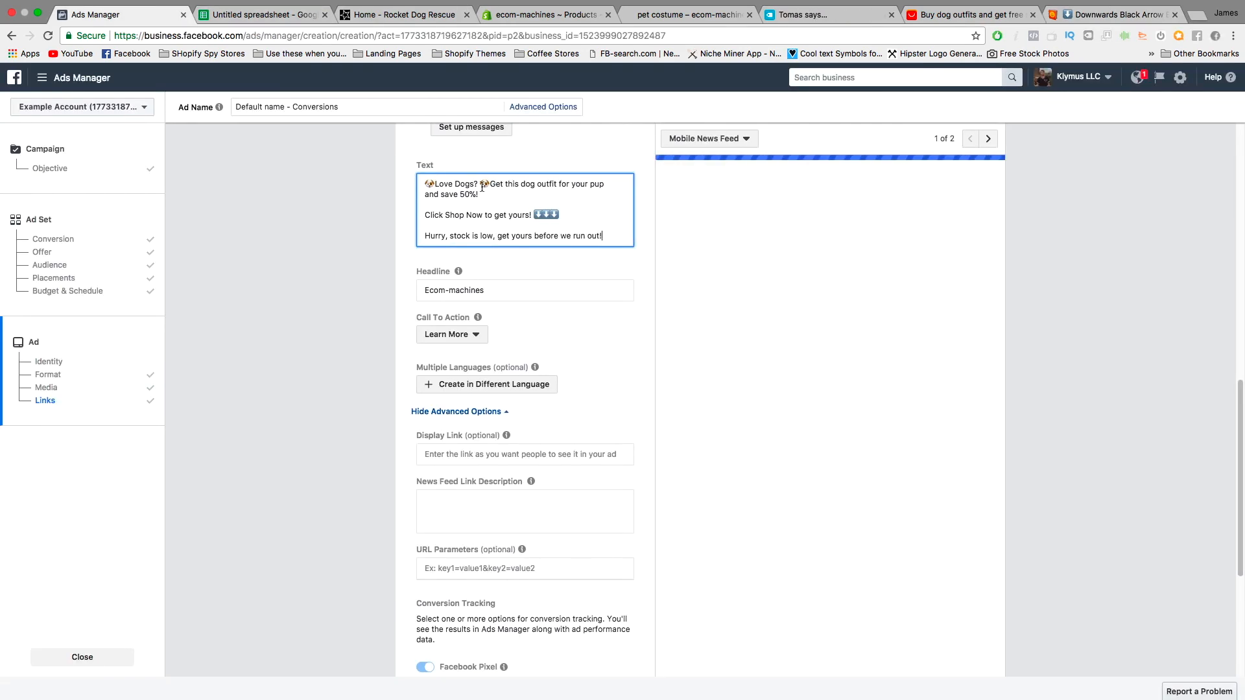
pyautogui.moveTo(478, 184); pyautogui.dragTo(434, 184)
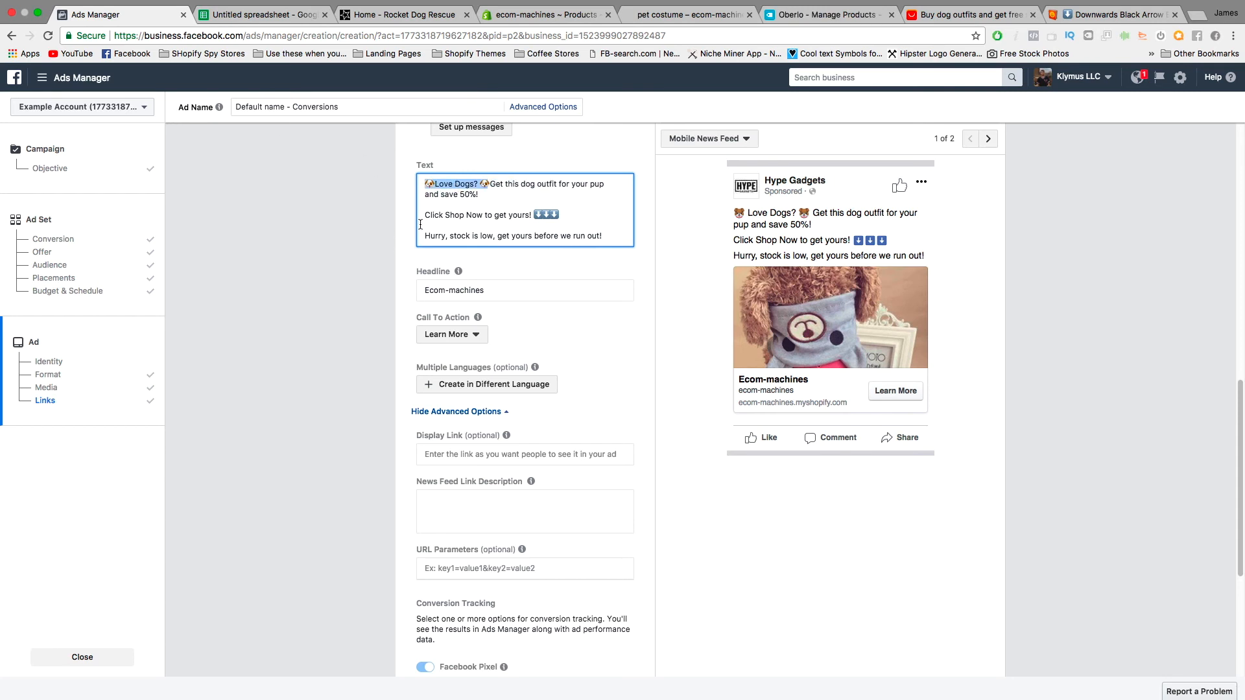
pyautogui.moveTo(490, 183); pyautogui.dragTo(653, 191)
pyautogui.moveTo(505, 192); pyautogui.dragTo(378, 170)
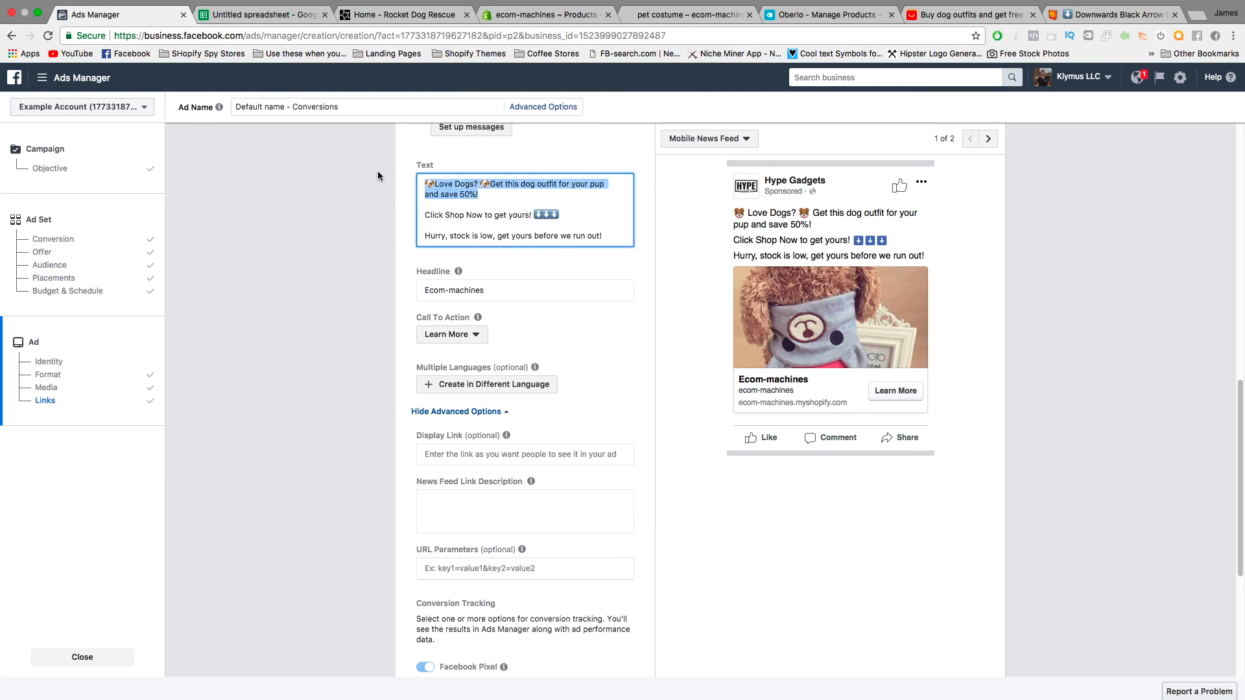
pyautogui.click(488, 183)
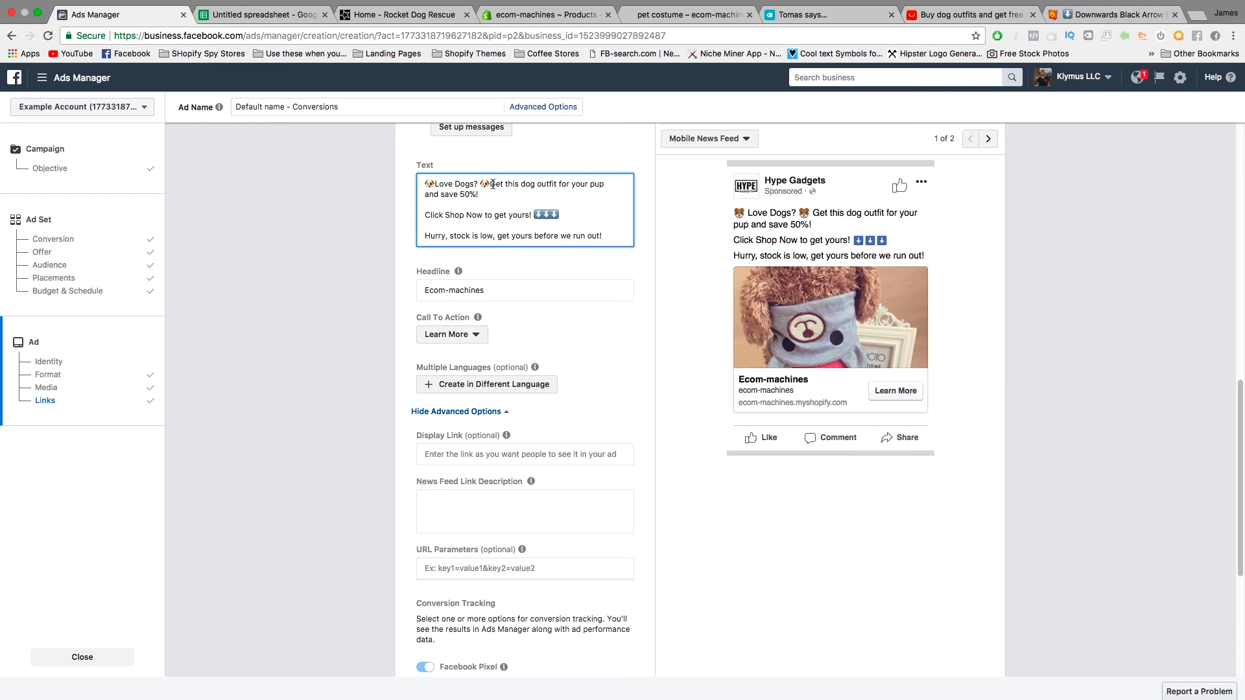
# Step: Move the "Hurry, stock is low, get yours before we run out!" line into the Headline and set the Call To Action to Shop Now
pyautogui.moveTo(425, 215); pyautogui.dragTo(518, 215)
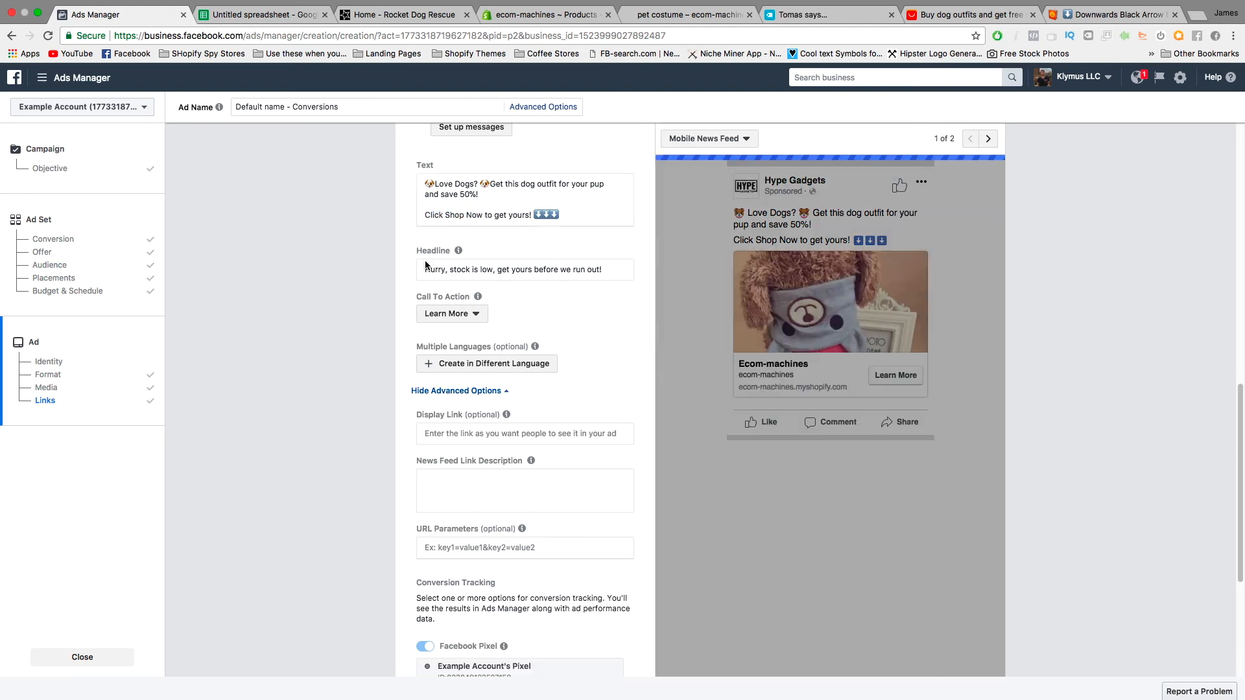
pyautogui.moveTo(425, 270); pyautogui.dragTo(664, 276)
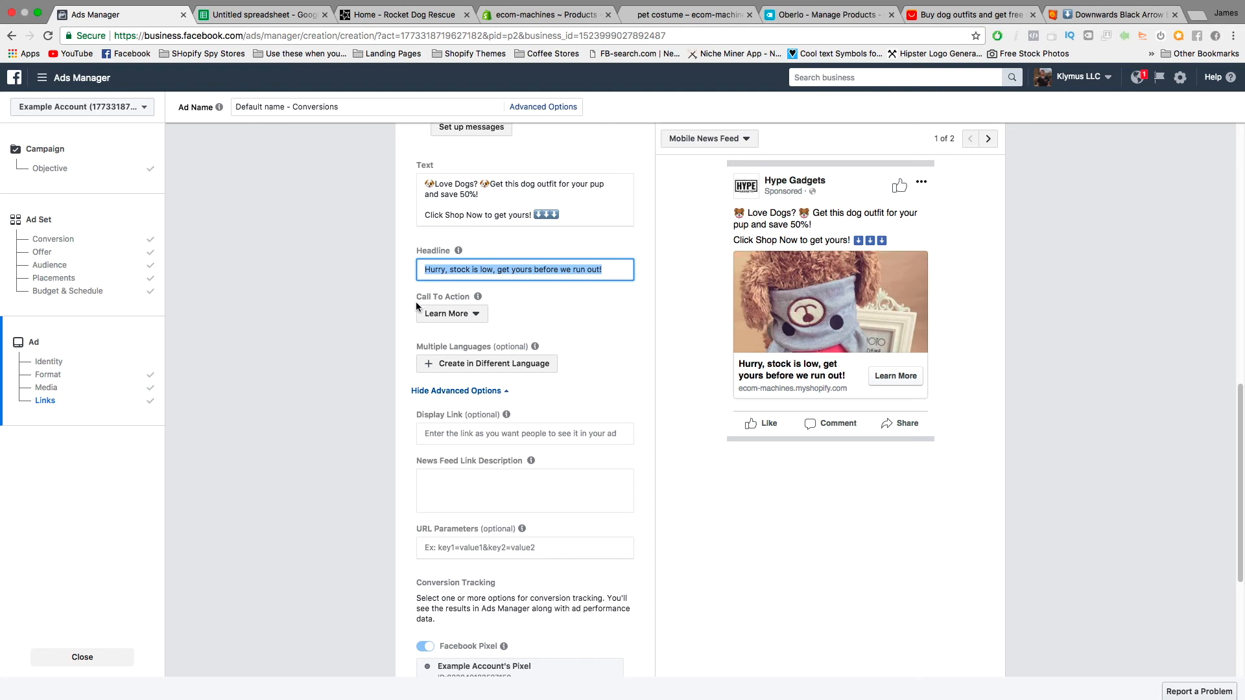
pyautogui.click(446, 316)
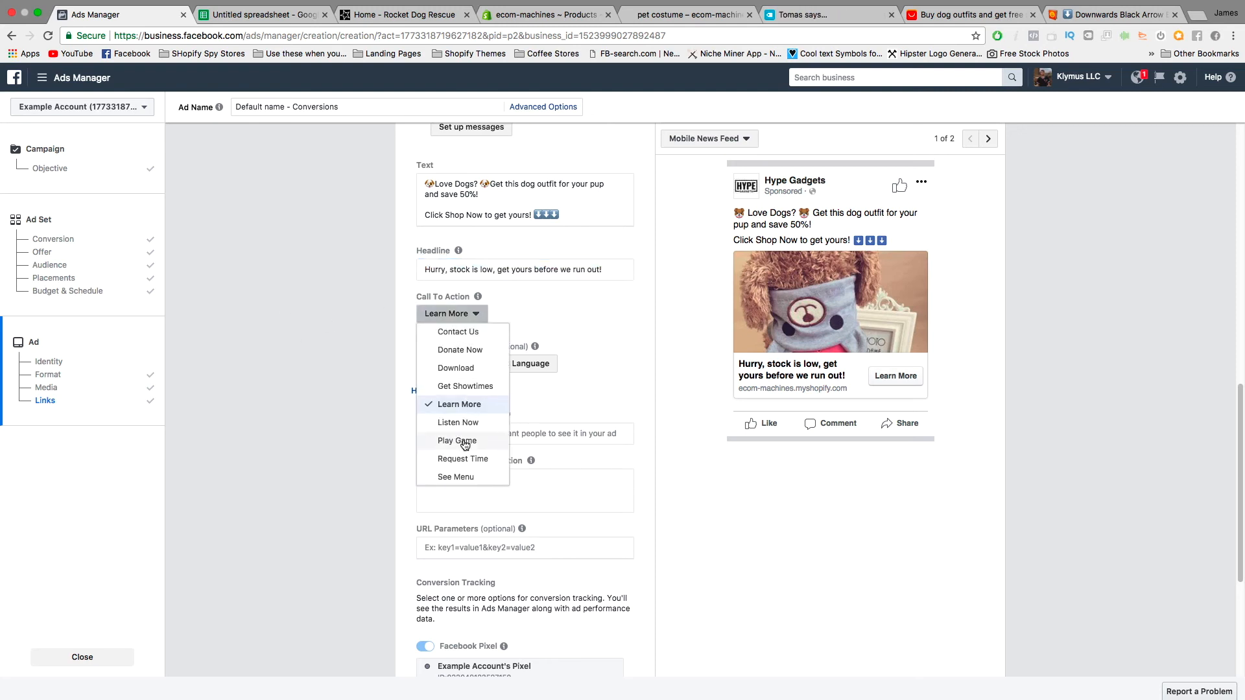
pyautogui.scroll(-1, 460, 436)
pyautogui.click(456, 477)
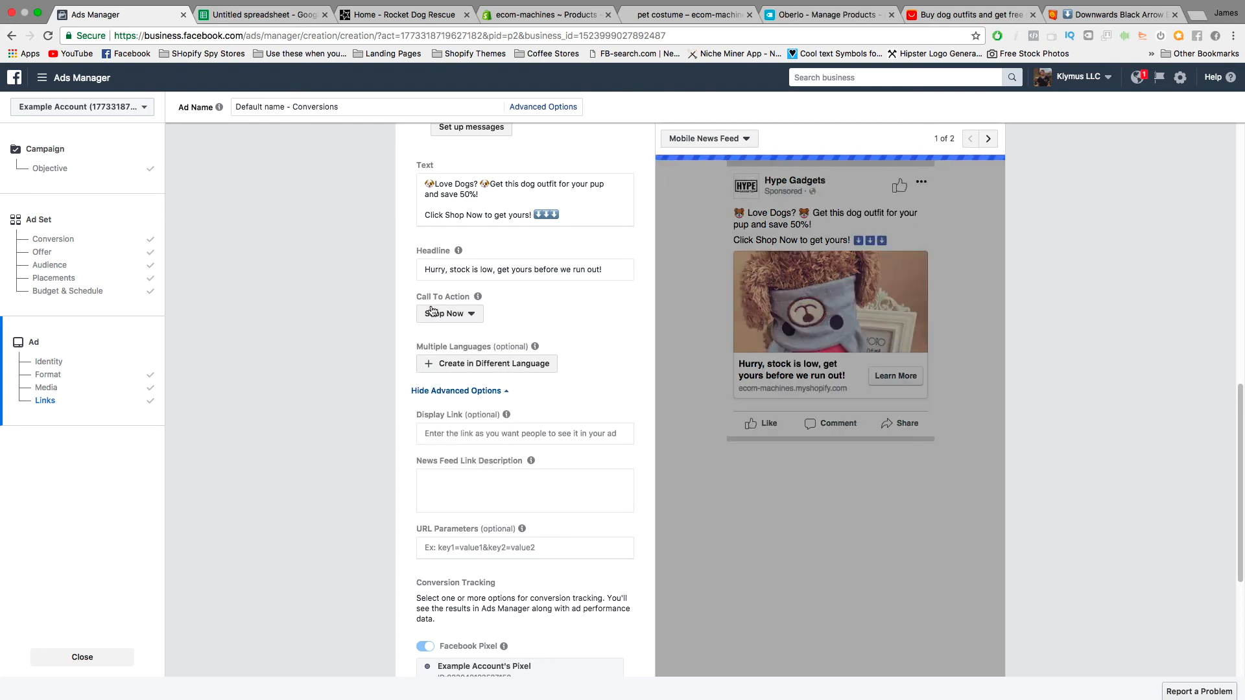
# Step: Review the remaining ad settings, confirm the ad and continue to the account's ads list
pyautogui.scroll(-4, 415, 298)
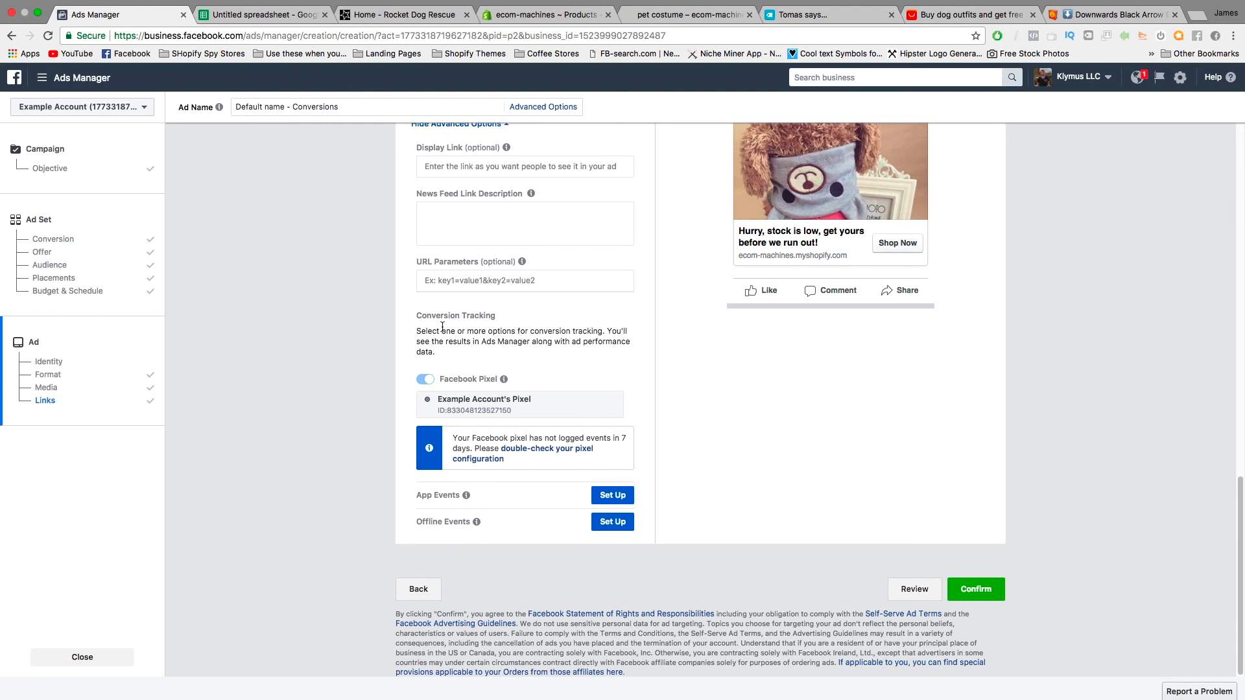
pyautogui.scroll(4, 463, 327)
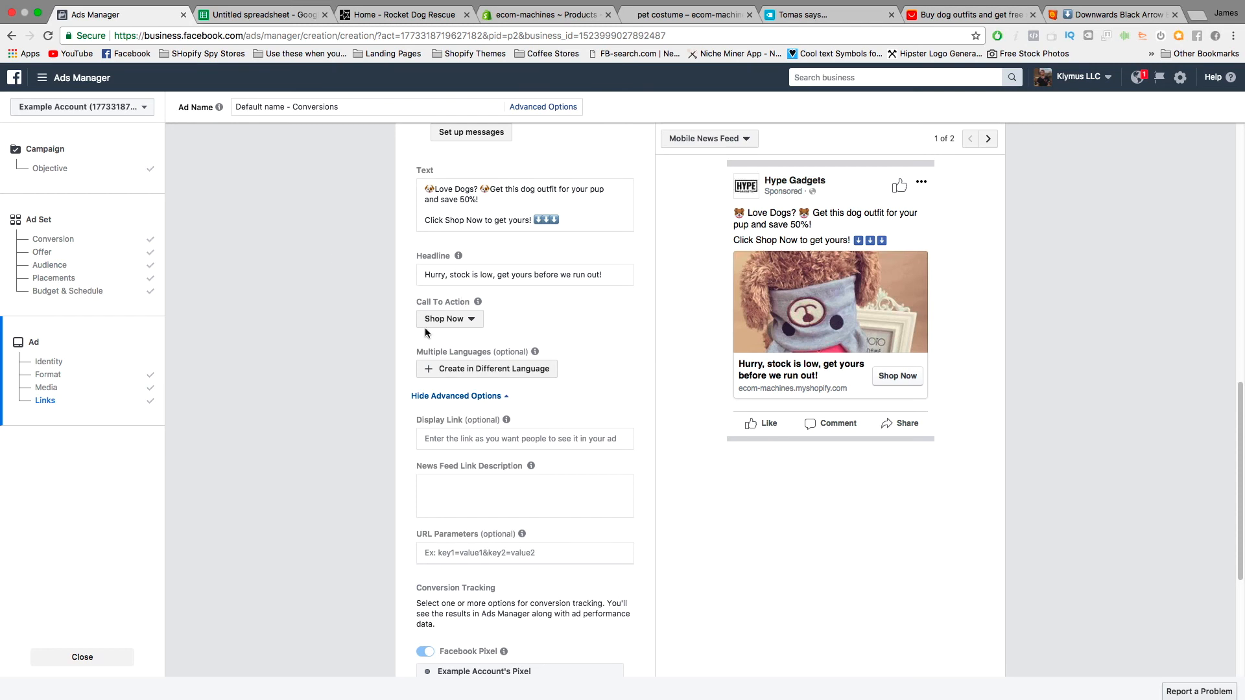
pyautogui.scroll(-4, 382, 329)
pyautogui.click(979, 599)
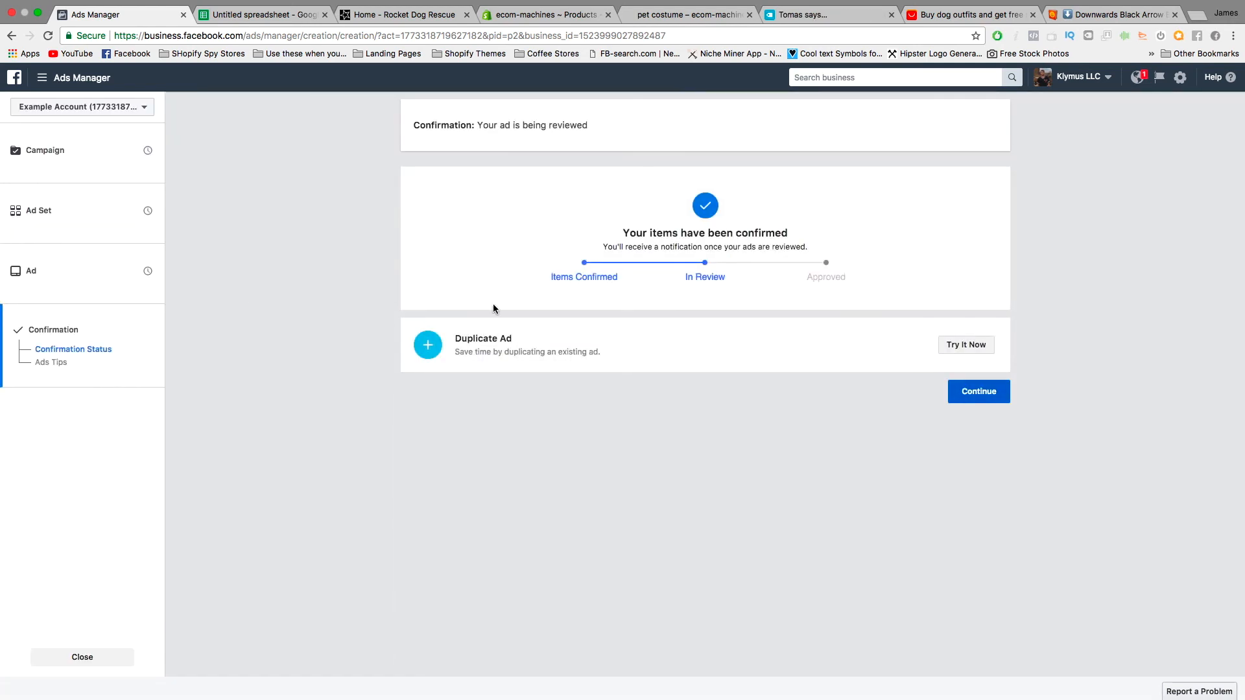
pyautogui.click(962, 397)
pyautogui.click(975, 398)
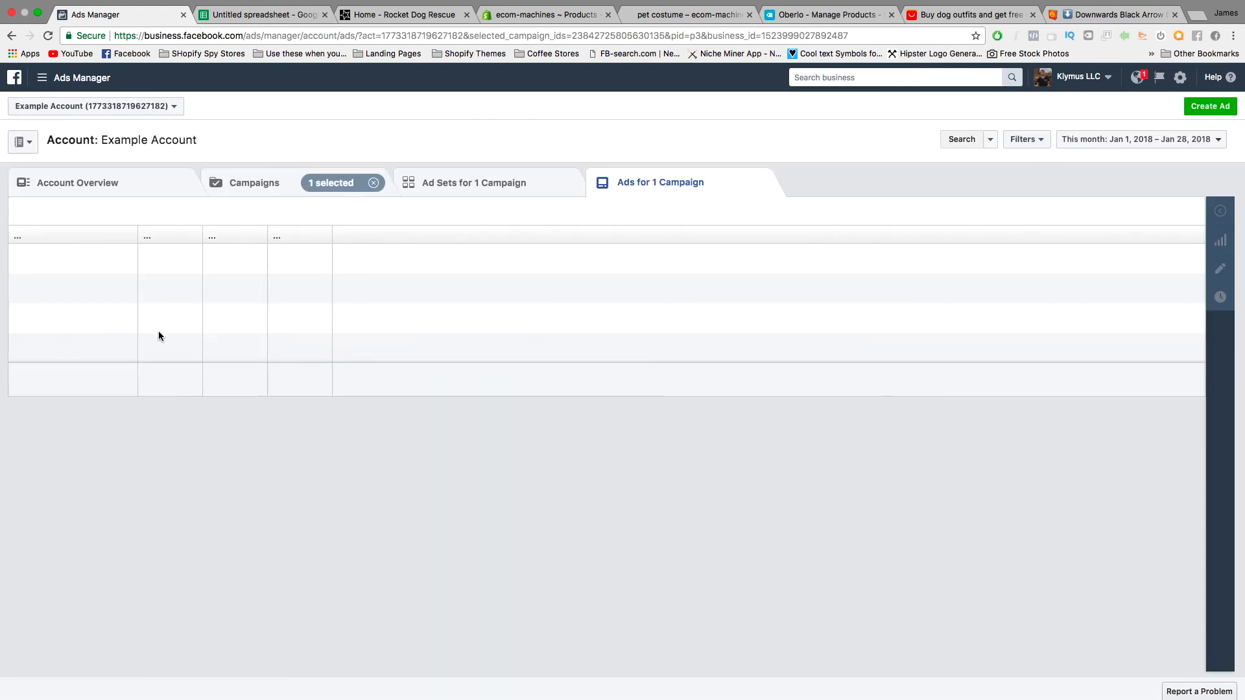
# Step: Check the new campaign, its ad set and its ad in their respective lists
pyautogui.click(247, 180)
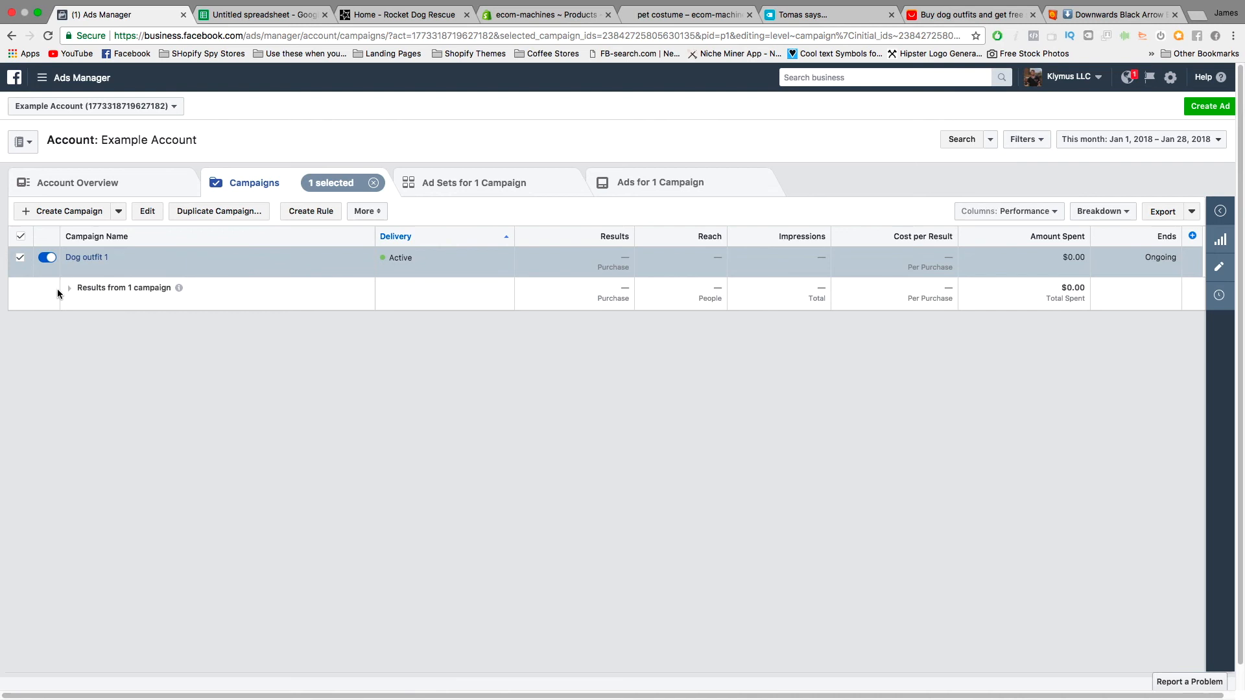
pyautogui.click(428, 191)
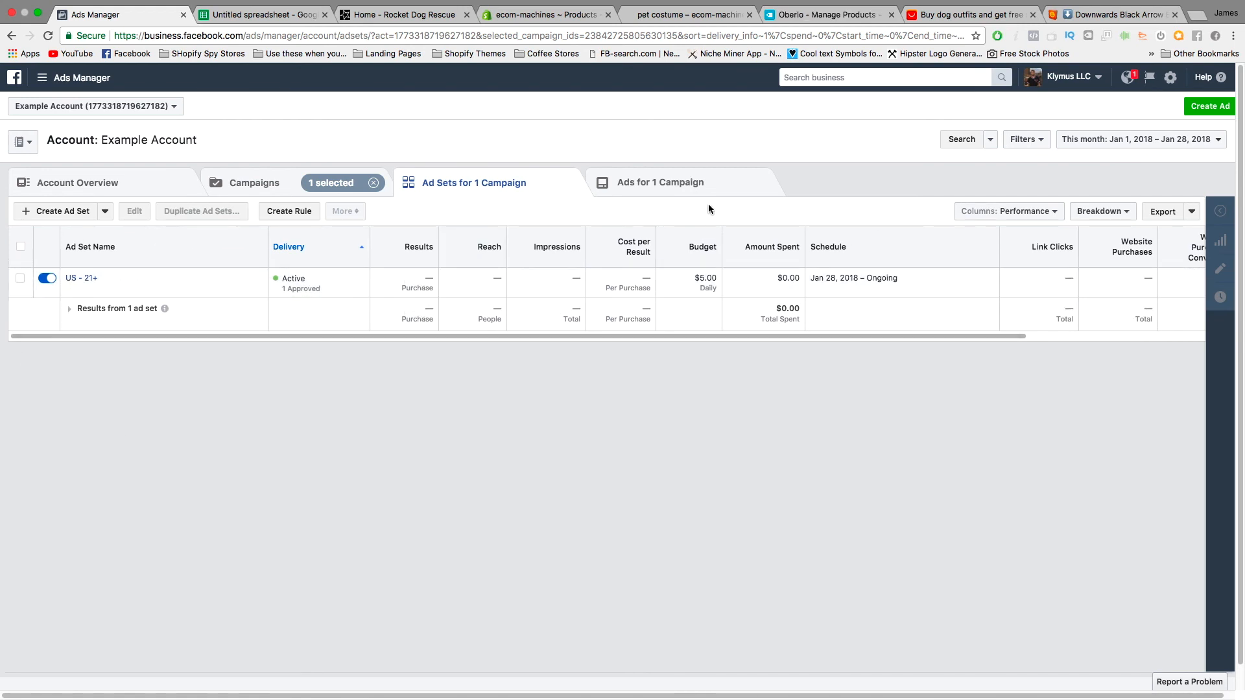
pyautogui.click(652, 184)
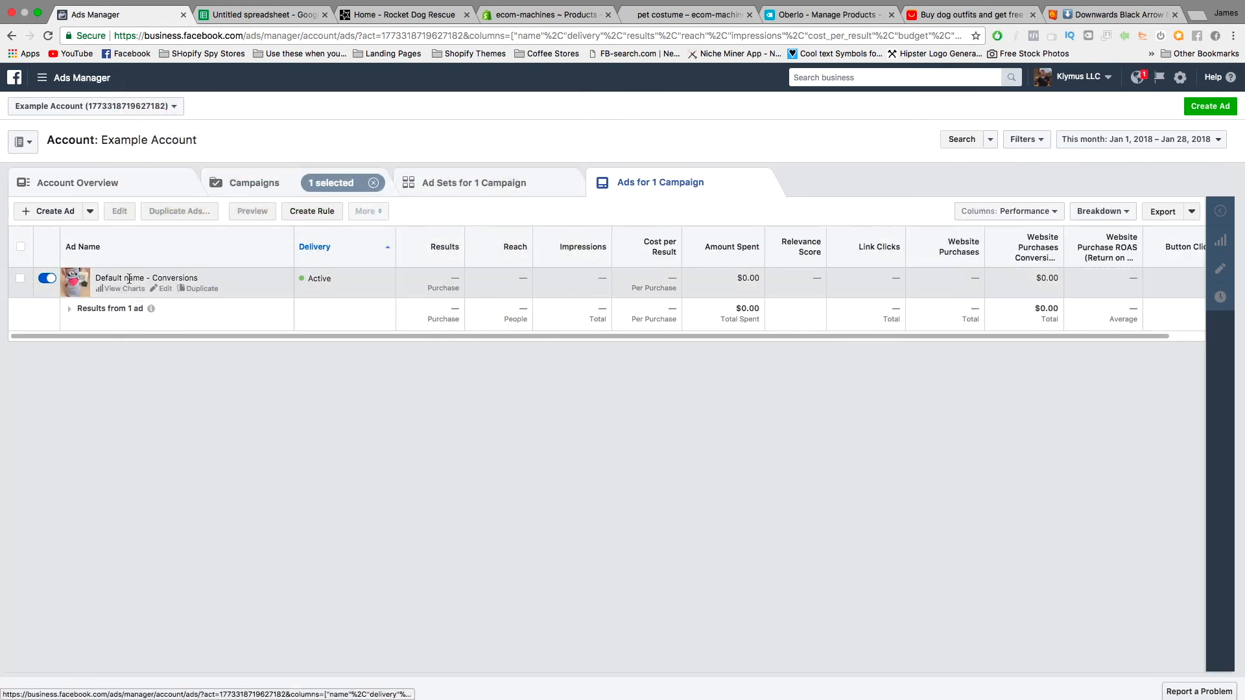
# Step: Select the Default name - Conversions ad, view its mobile news feed preview and close the preview
pyautogui.click(249, 286)
pyautogui.click(250, 211)
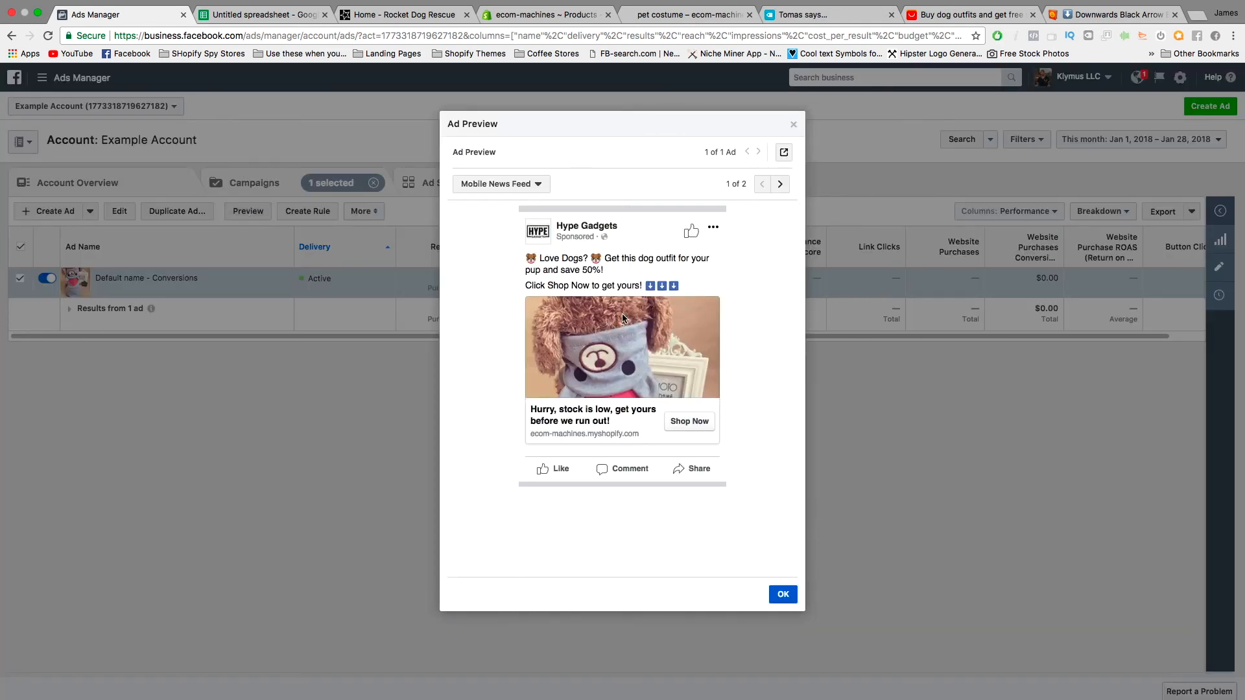
pyautogui.click(781, 594)
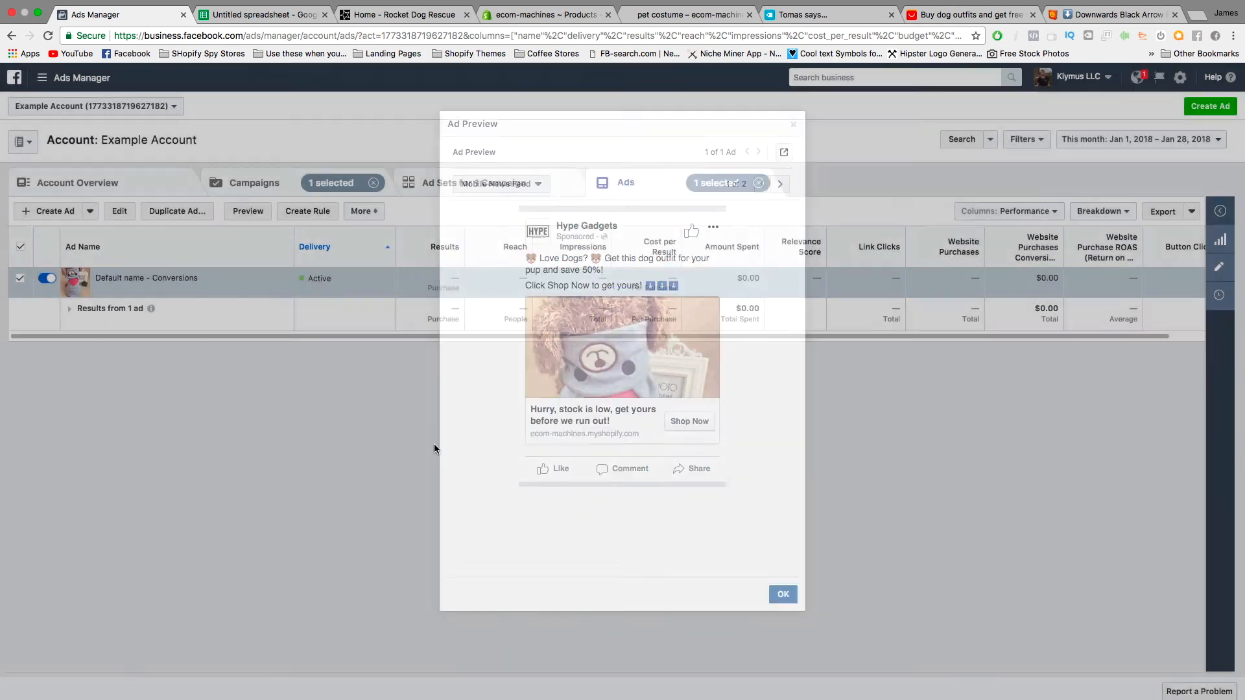
# Step: Turn off the Dog outfit 1 campaign and open its ad sets
pyautogui.click(249, 183)
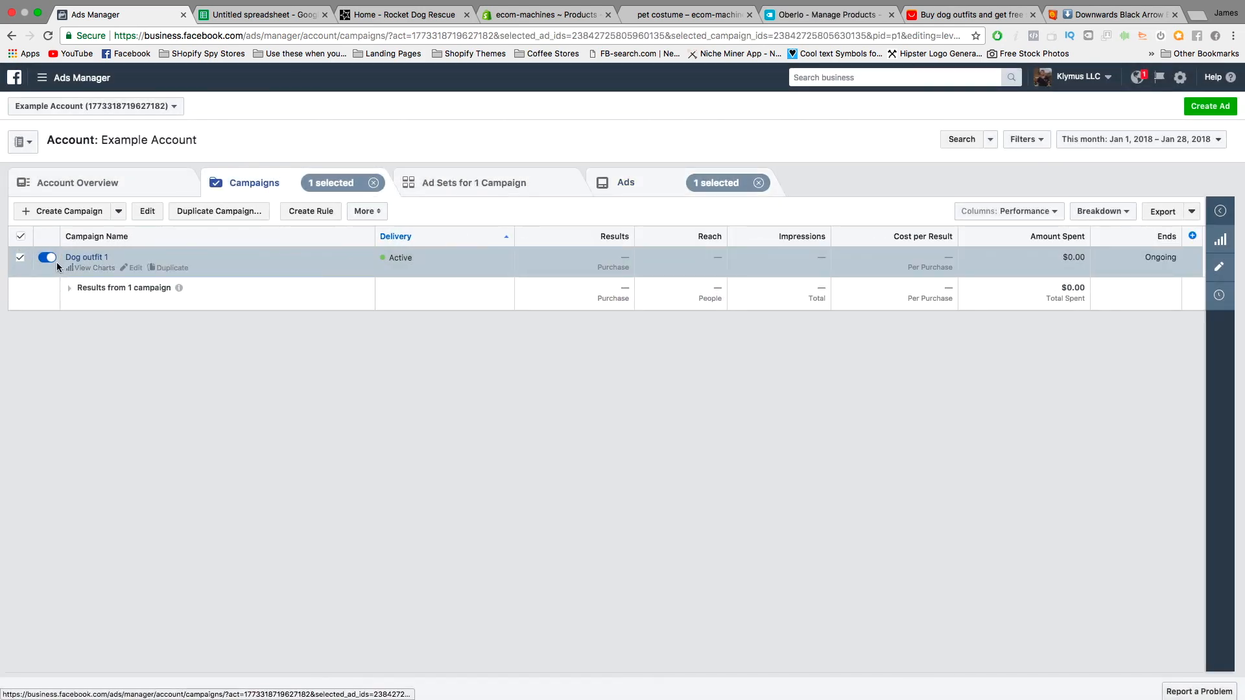
pyautogui.click(45, 257)
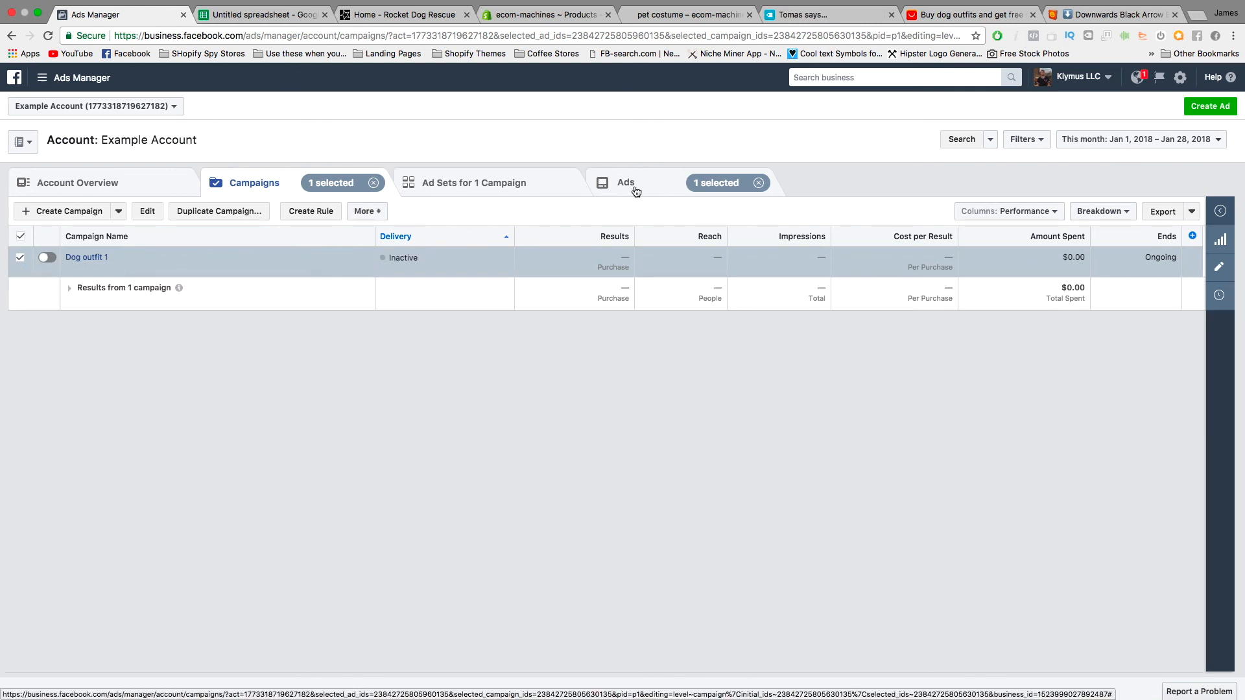
pyautogui.click(477, 184)
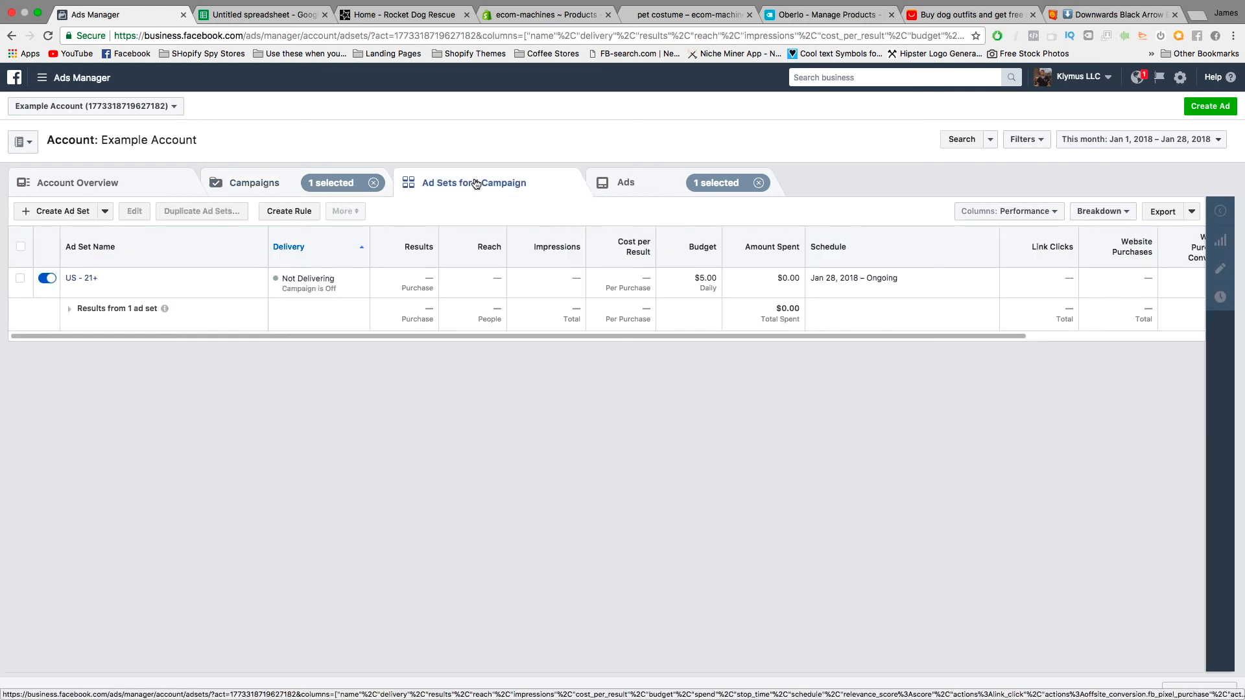